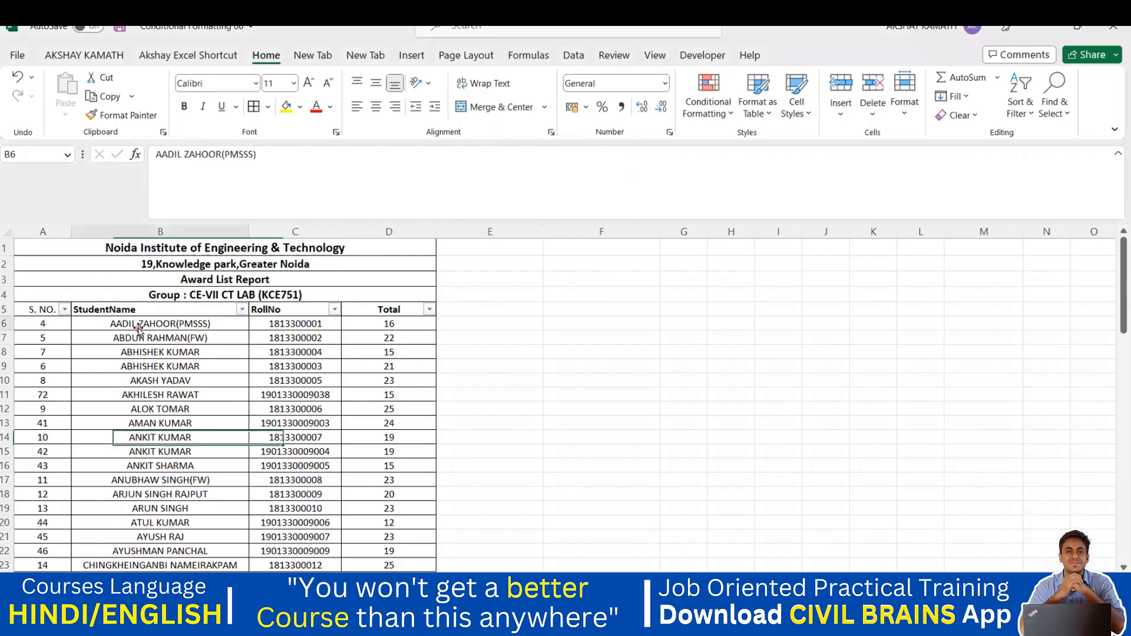
left_click(148, 340)
left_click(162, 355)
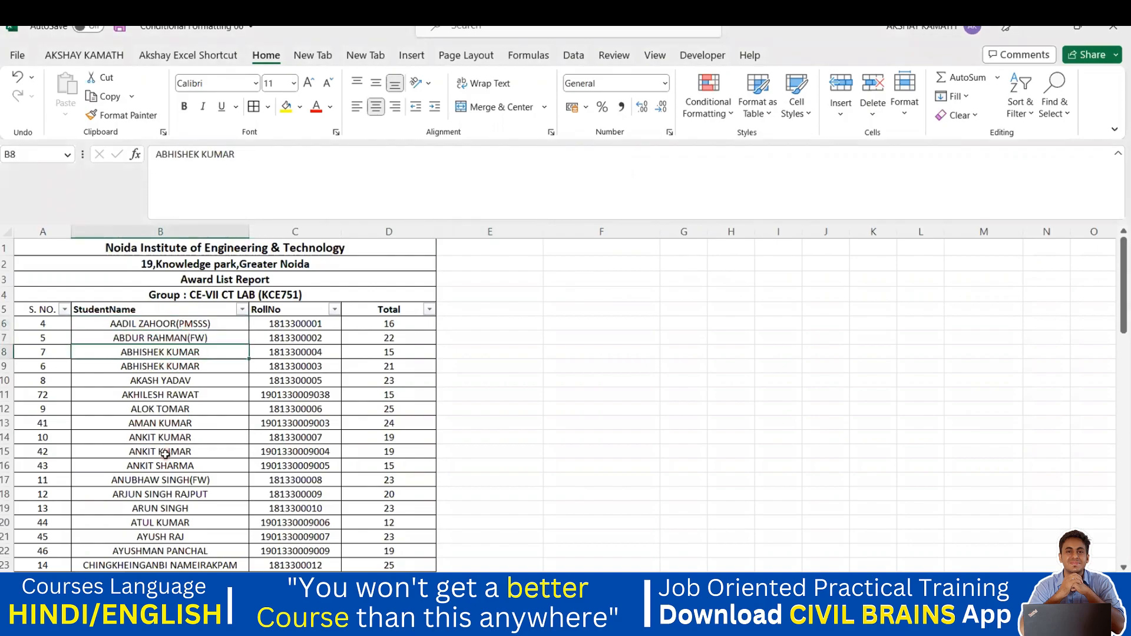
left_click(462, 321)
left_click(166, 341)
left_click(463, 335)
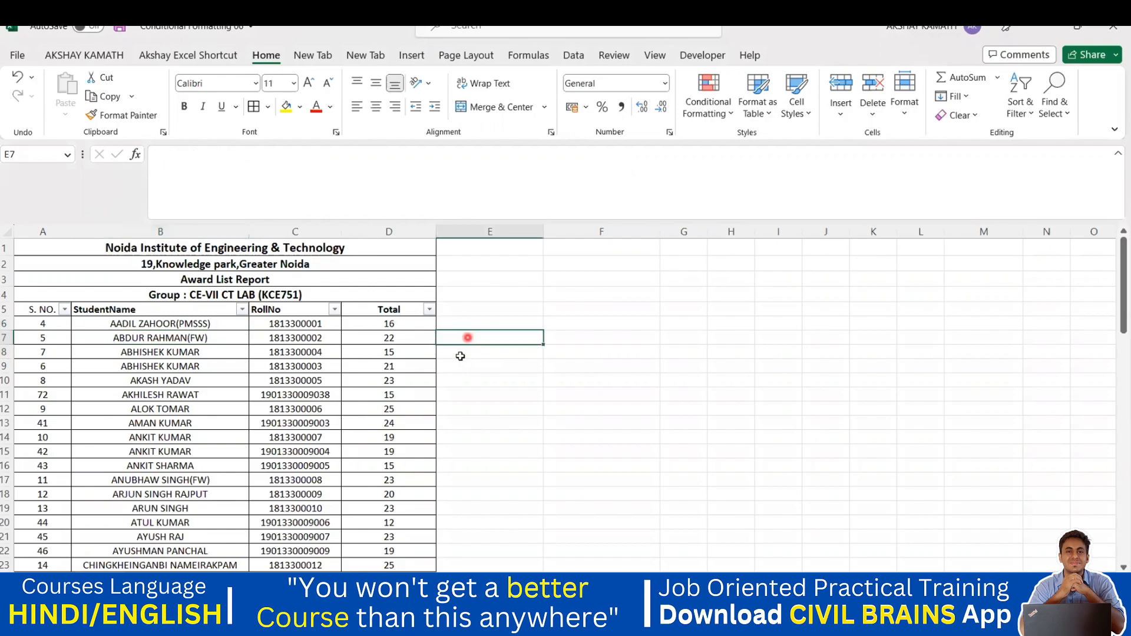
left_click(183, 354)
left_click(452, 351)
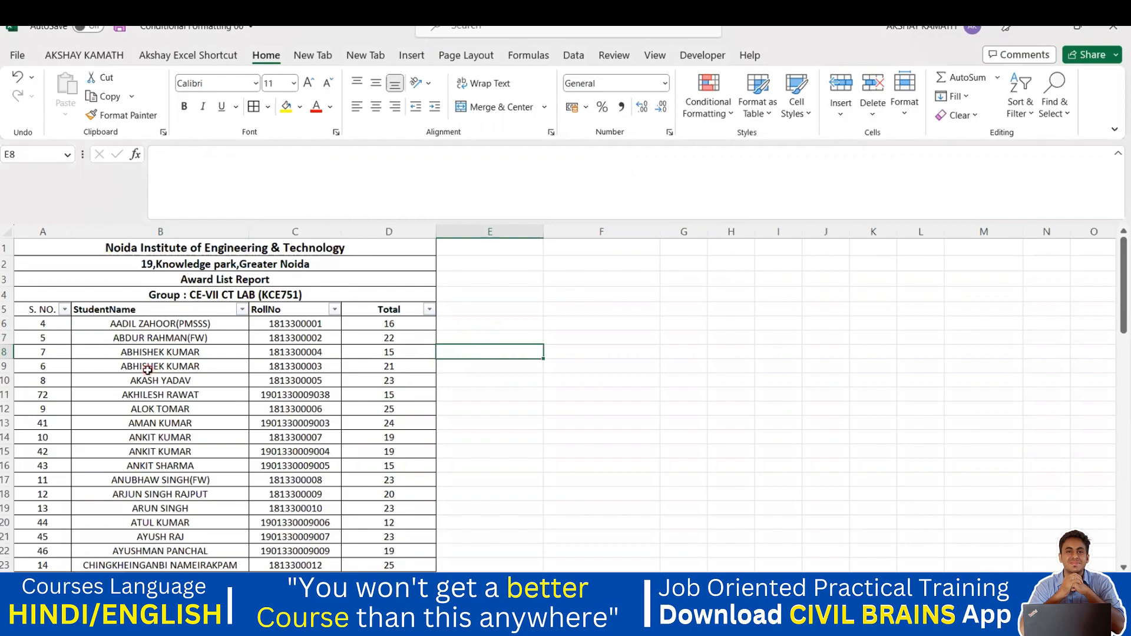
left_click(147, 369)
left_click_drag(185, 324, 203, 539)
key("ctrl+c")
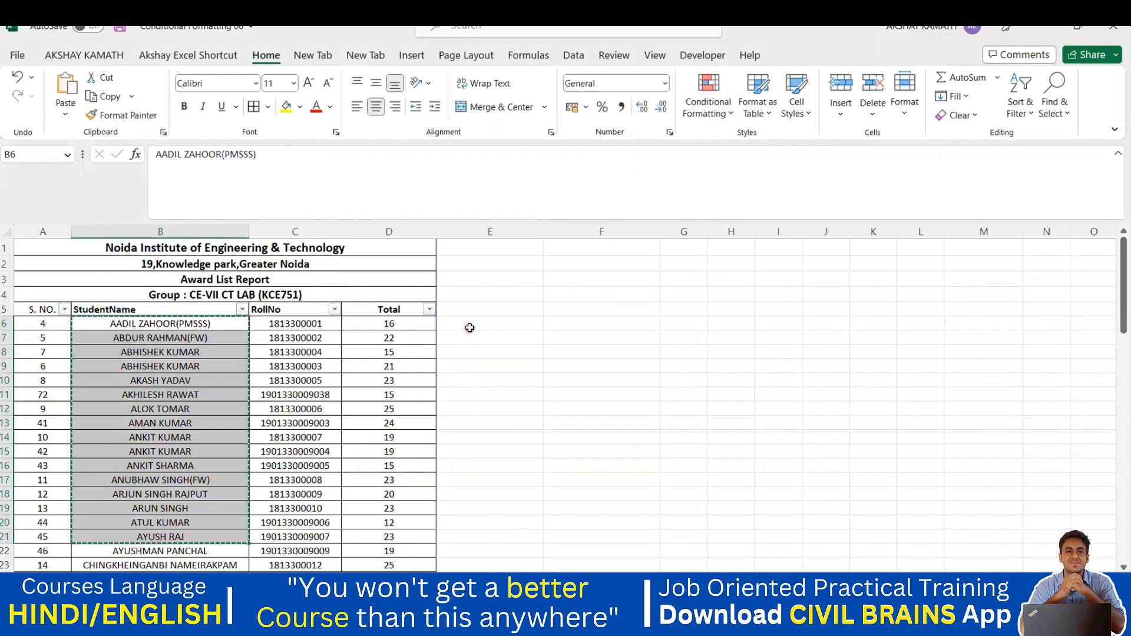
left_click(470, 326)
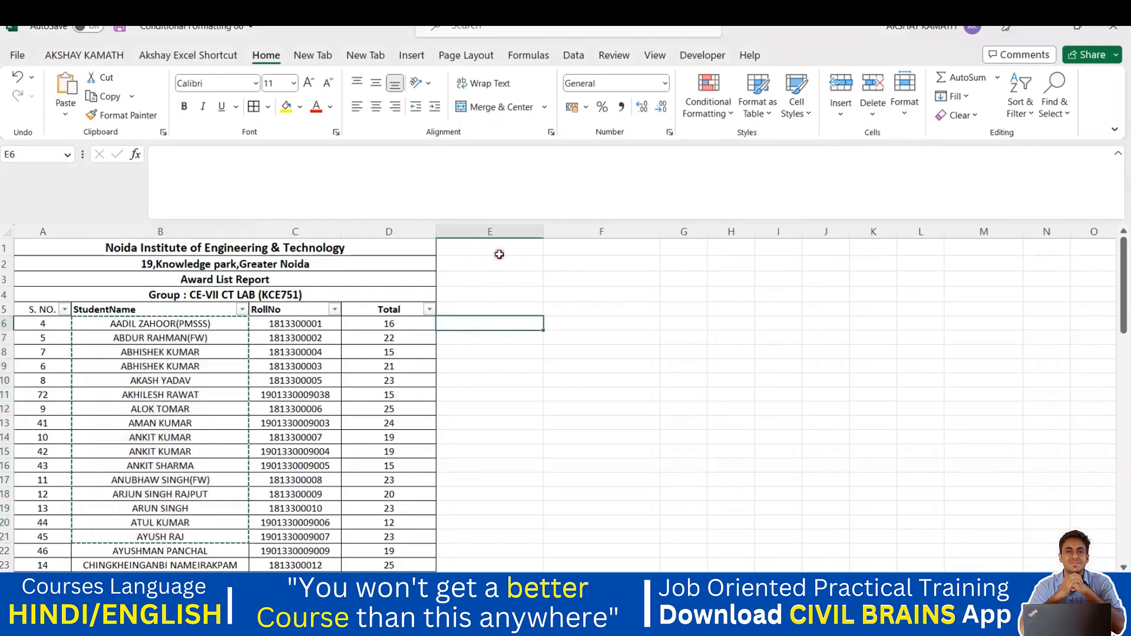
key("ctrl+v")
left_click_drag(540, 234, 590, 234)
left_click(600, 299)
double_click(579, 322)
key("BackSpace")
key("BackSpace")
key("BackSpace")
key("BackSpace")
key("BackSpace")
key("BackSpace")
key("BackSpace")
key("BackSpace")
key("BackSpace")
key("BackSpace")
key("BackSpace")
key("BackSpace")
key("BackSpace")
key("BackSpace")
left_click(646, 360)
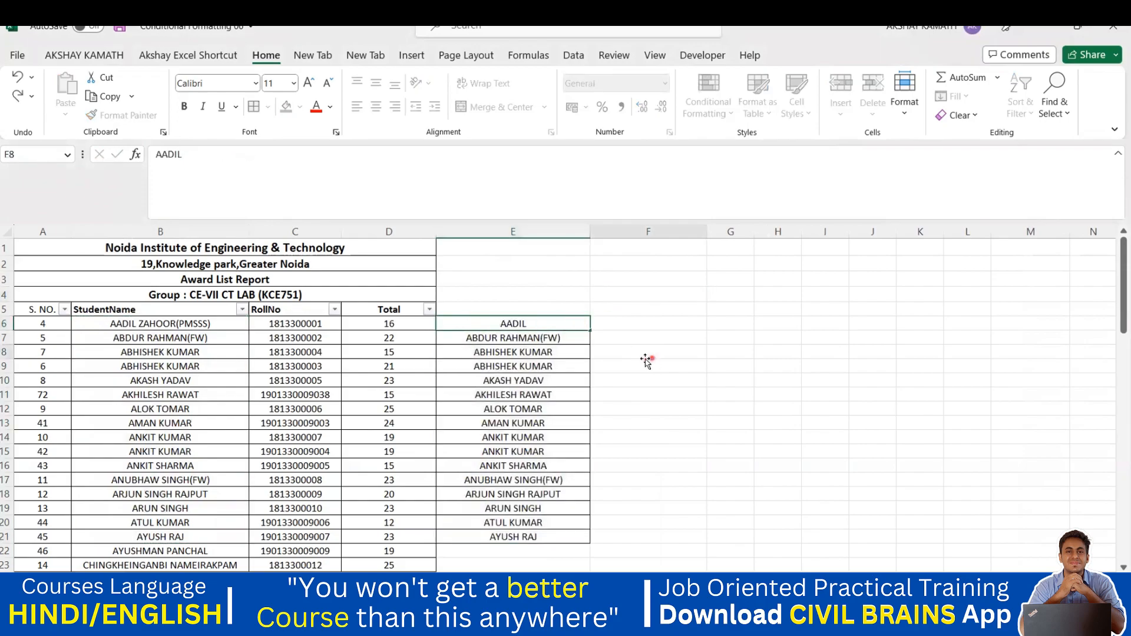
double_click(569, 337)
key("BackSpace")
key("BackSpace")
key("BackSpace")
key("BackSpace")
key("BackSpace")
key("BackSpace")
key("BackSpace")
key("BackSpace")
key("BackSpace")
key("BackSpace")
key("BackSpace")
left_click(676, 342)
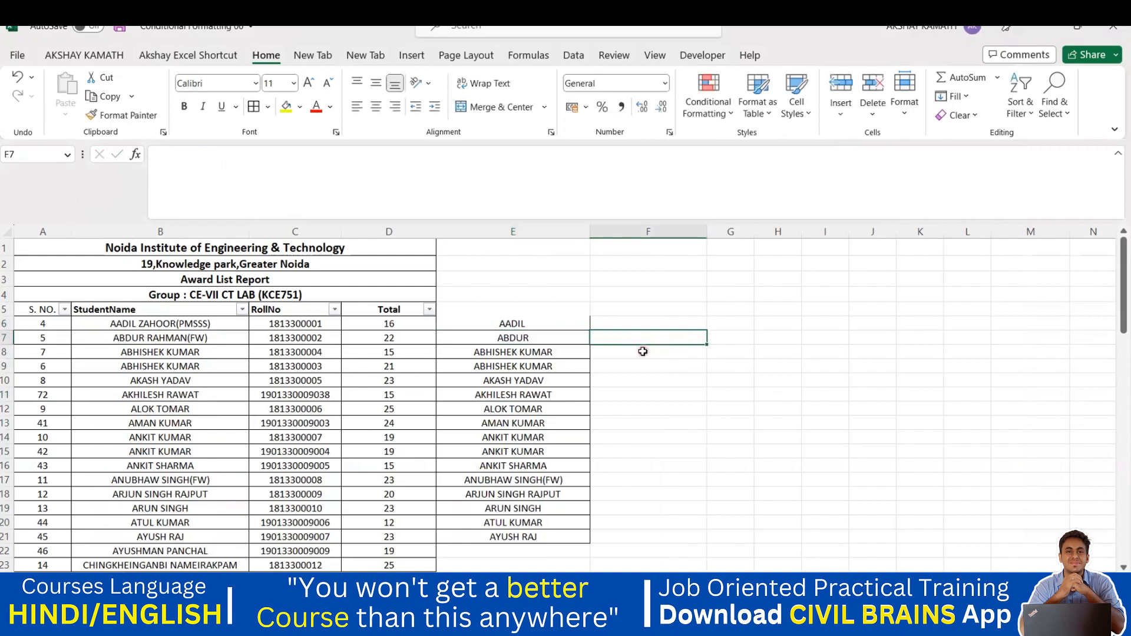
key("ctrl+z")
key("ctrl+z")
key("ctrl+z")
key("ctrl+z")
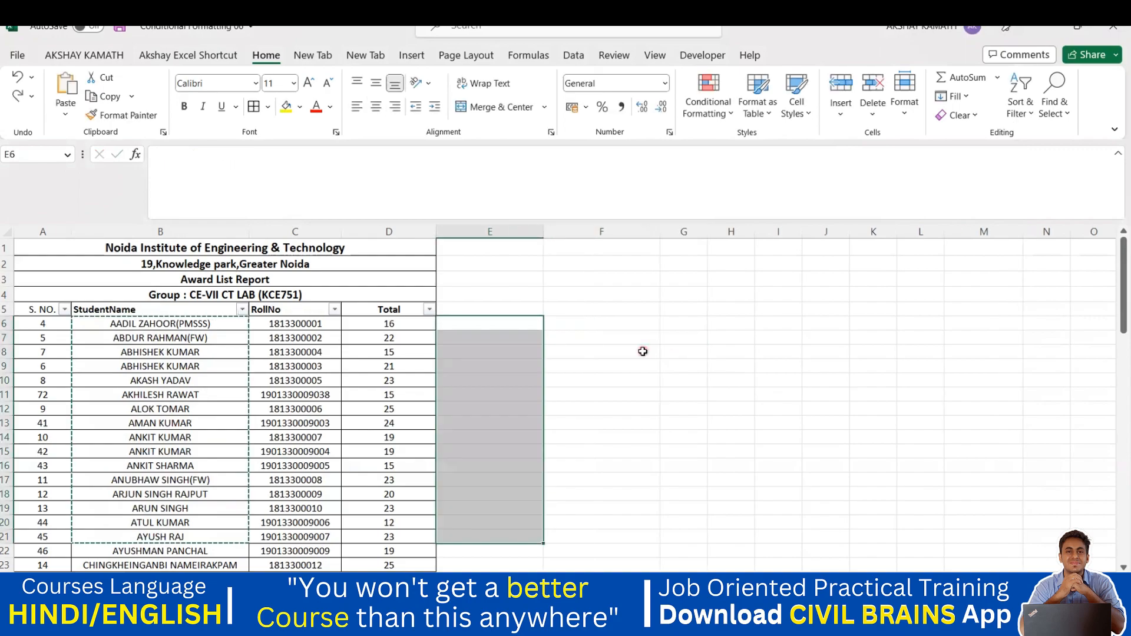
left_click(643, 351)
key("Escape")
scroll(177, 421, "down", 9)
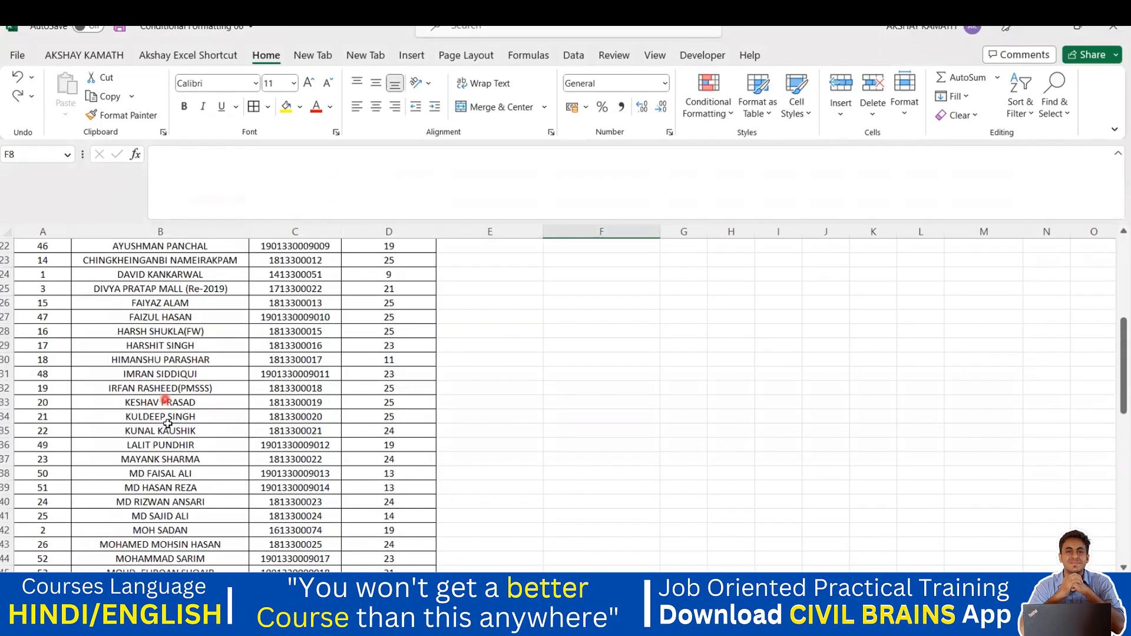
scroll(167, 432, "down", 10)
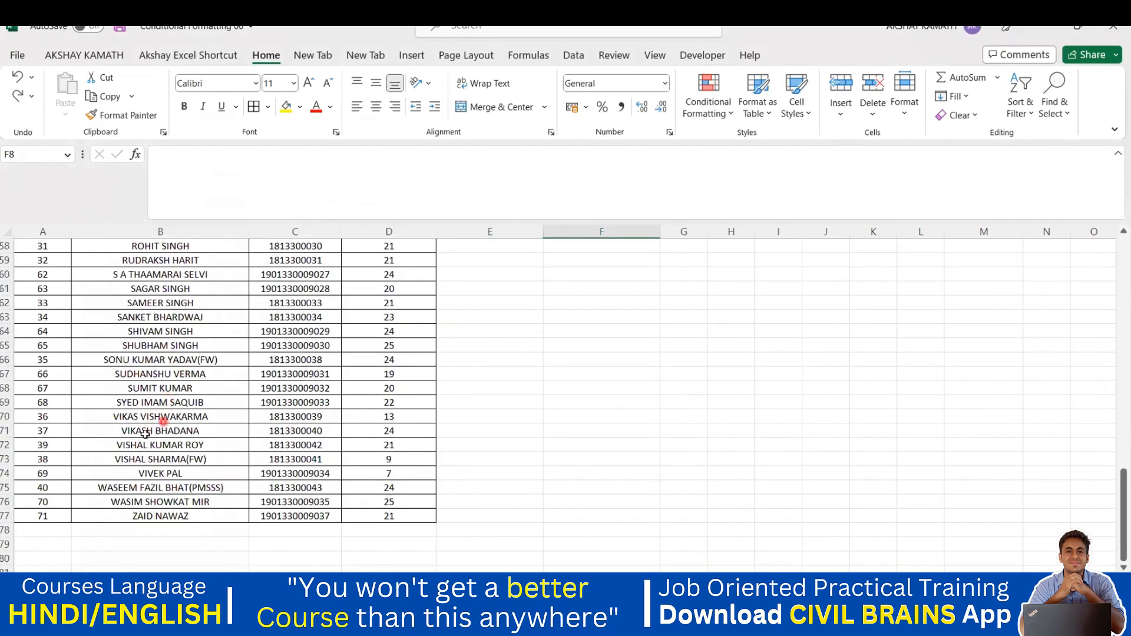
scroll(531, 420, "up", 19)
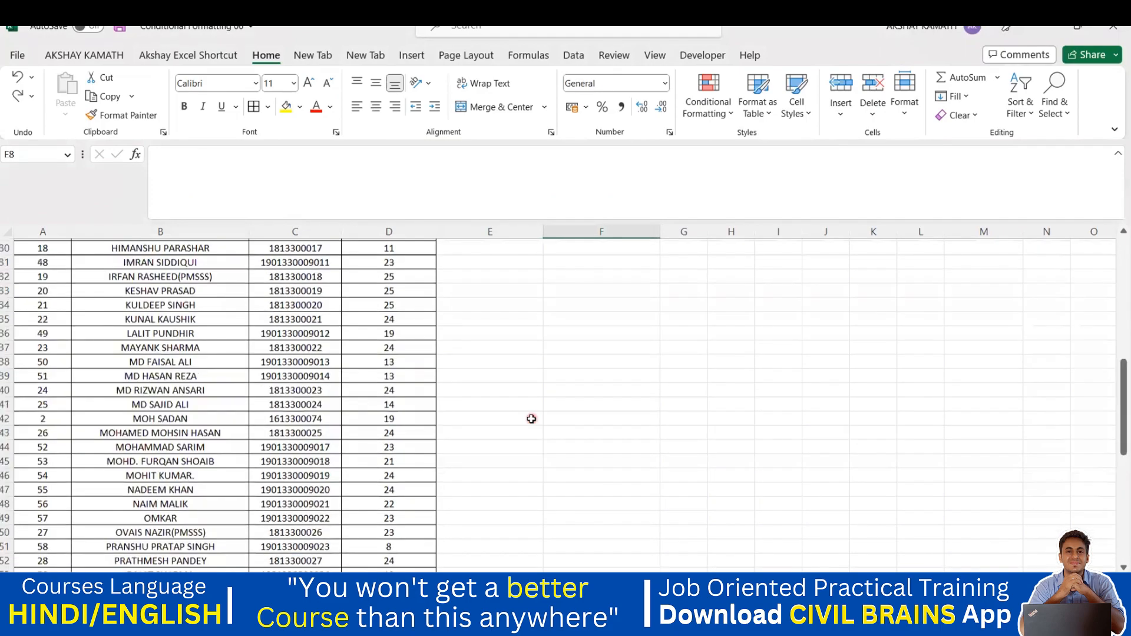
left_click(460, 323)
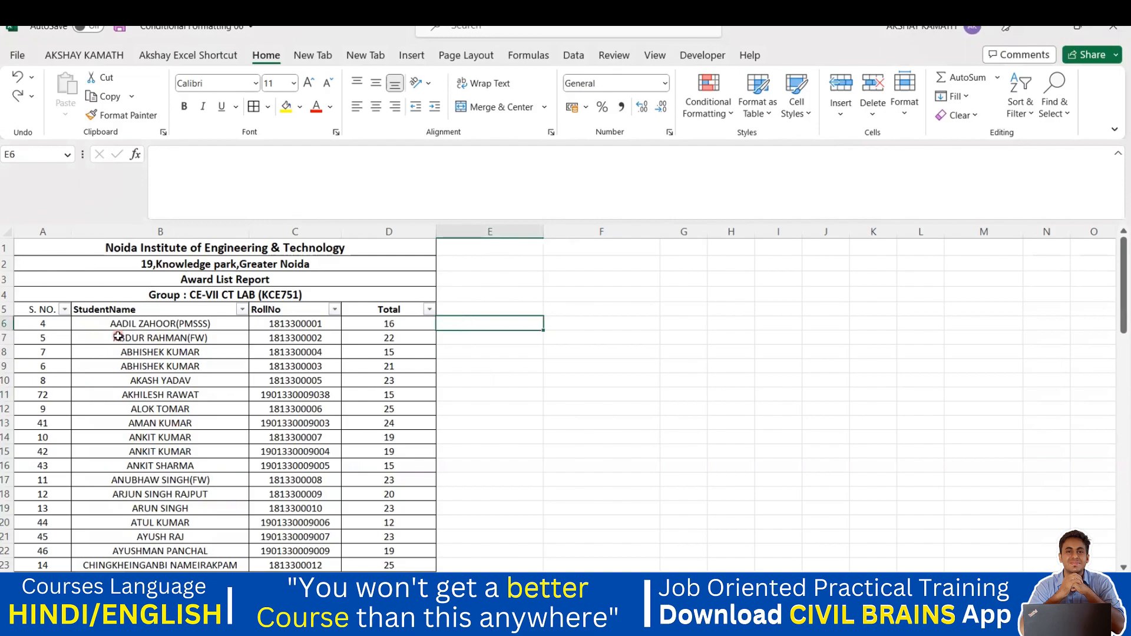
type("AADIL")
left_click(554, 466)
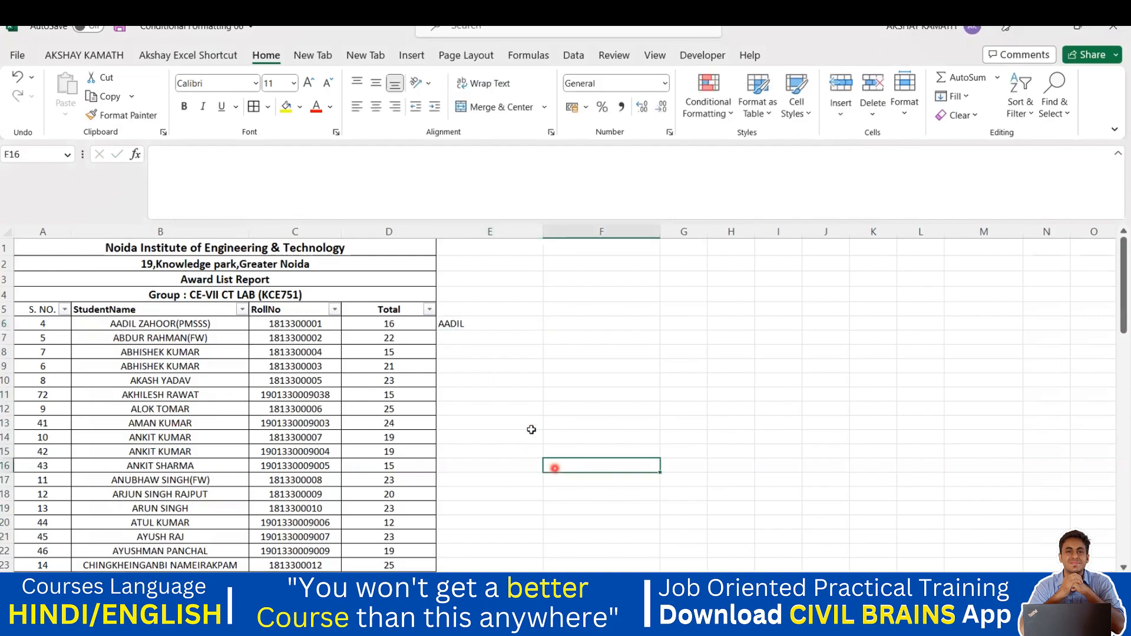
left_click(460, 325)
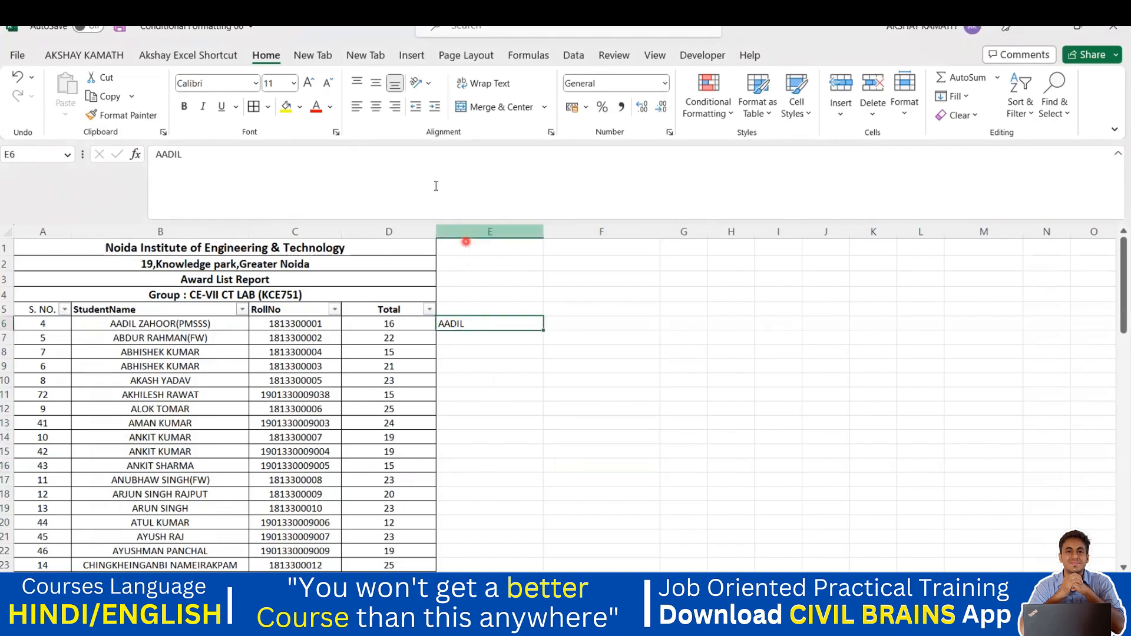
left_click(574, 270)
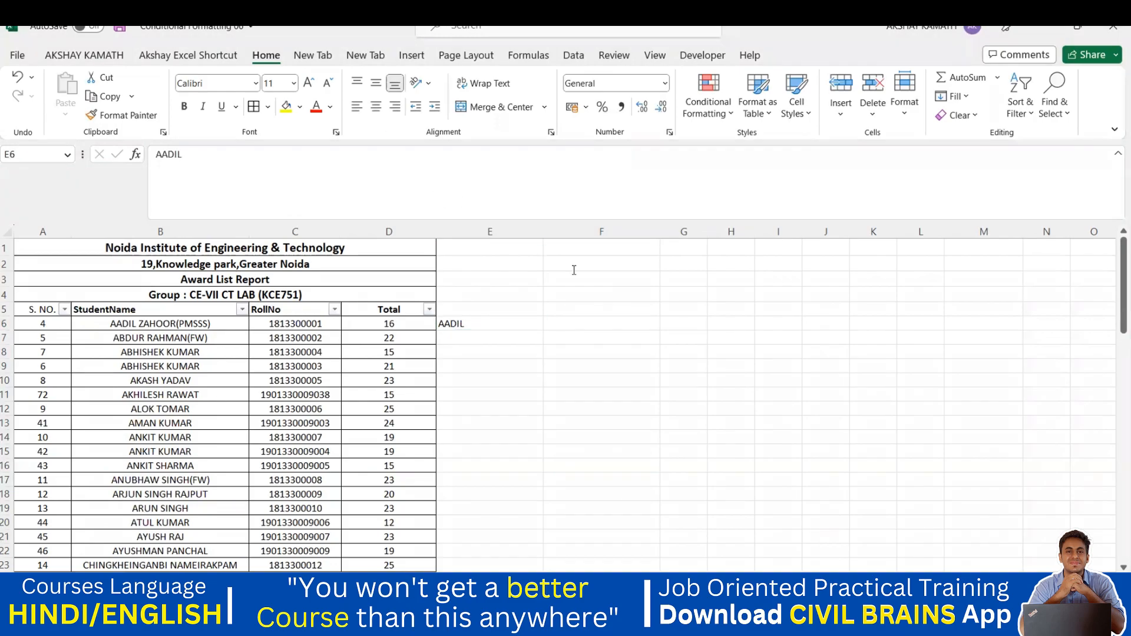
left_click(634, 328)
type("F")
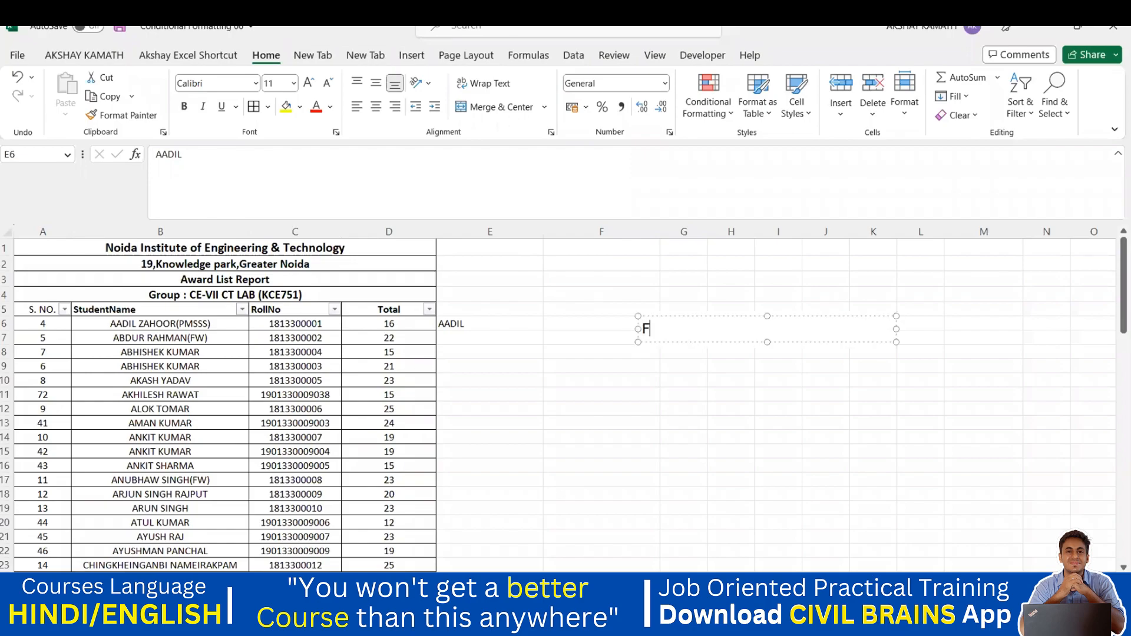
type("LASH FILL = CTRL E")
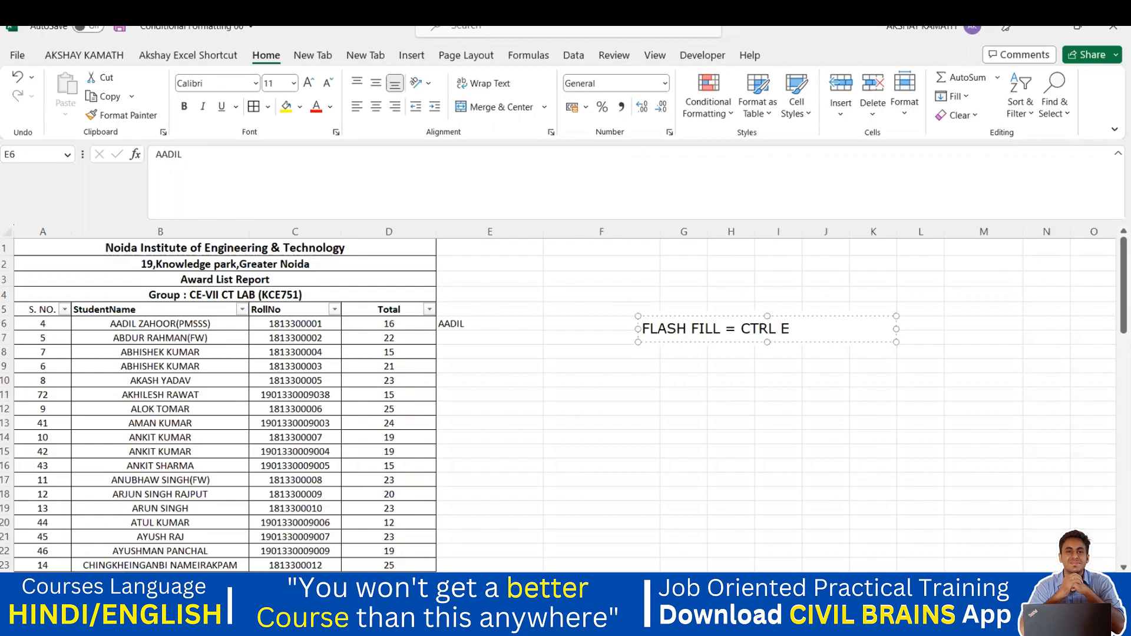
left_click(704, 366)
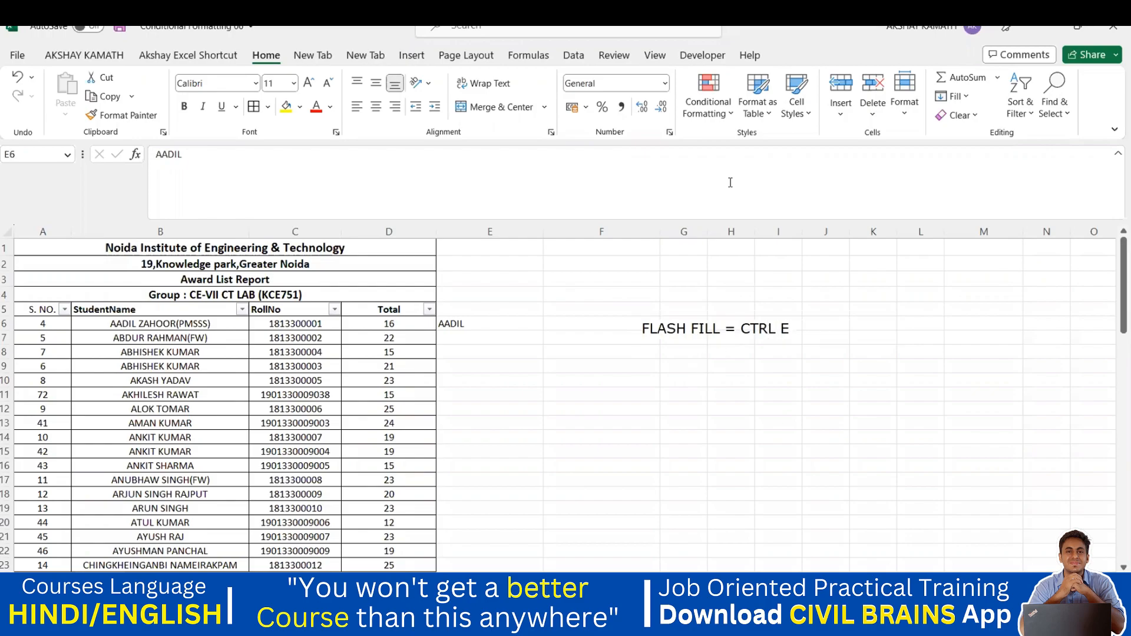
key("Escape")
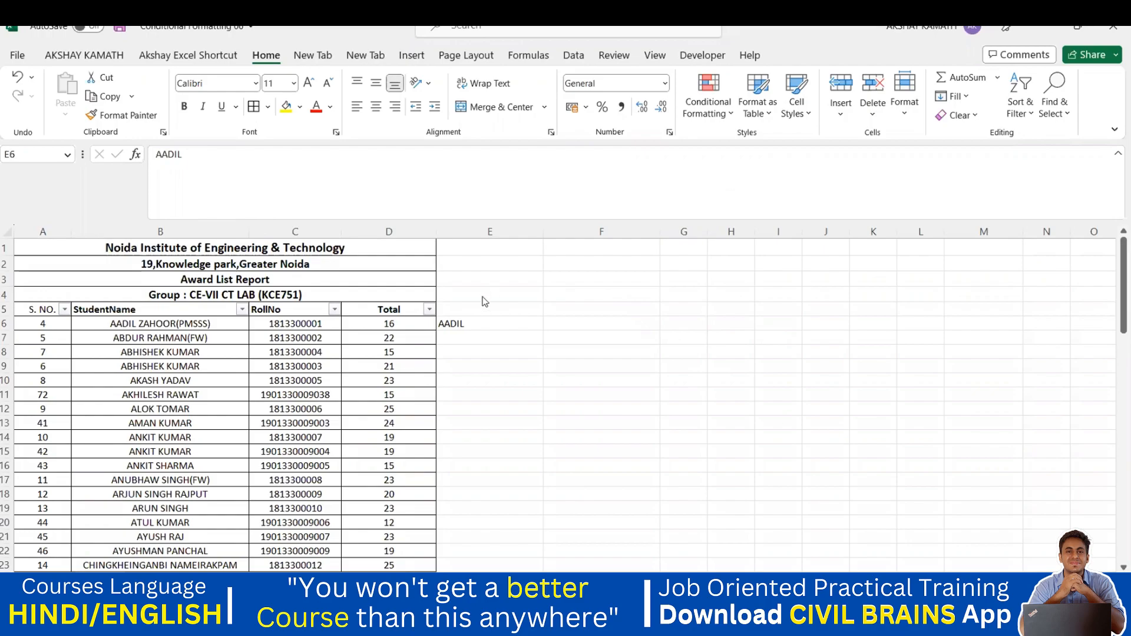
Step: Flash Fill first names down E6:E51 with Ctrl+E from the AADIL example
left_click_drag(455, 327, 480, 274)
scroll(688, 382, "up", 20)
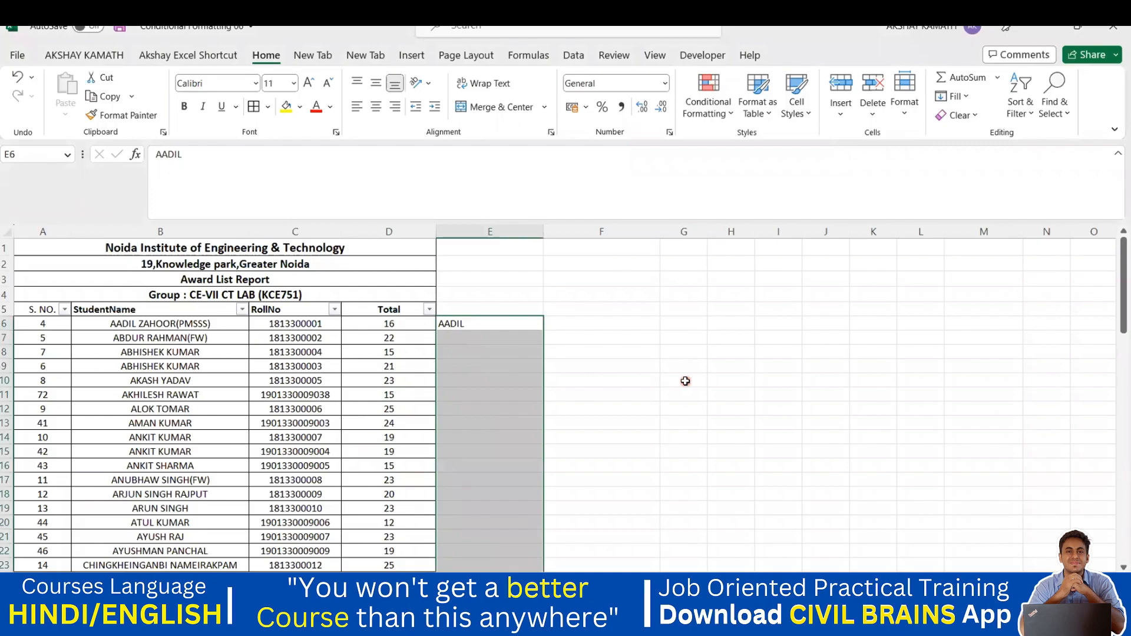
key("ctrl+e")
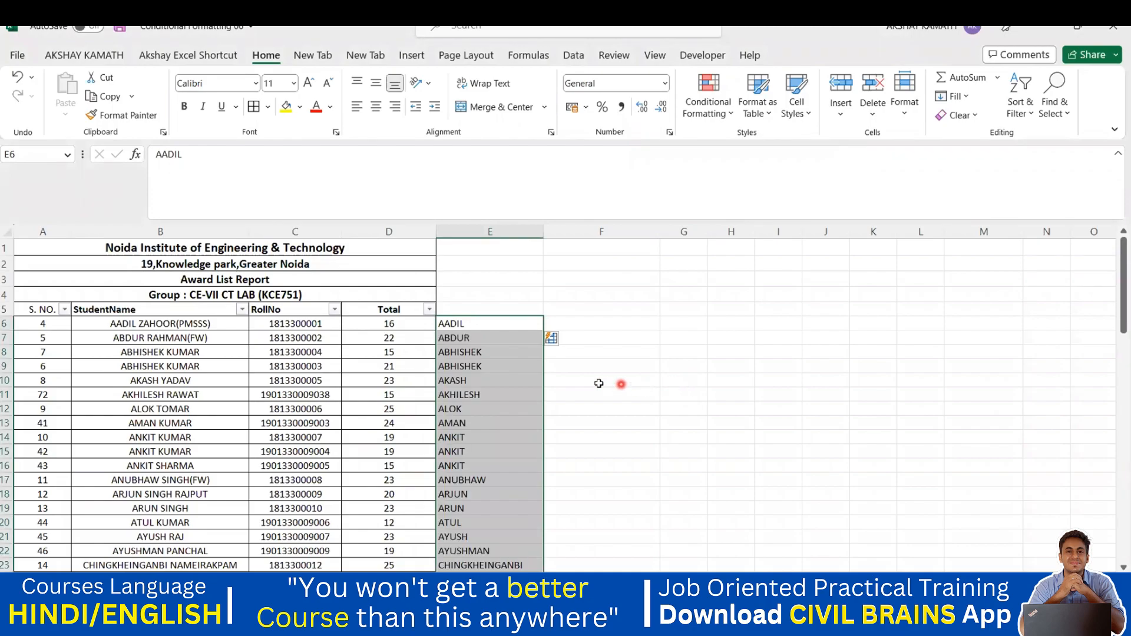
left_click(558, 377)
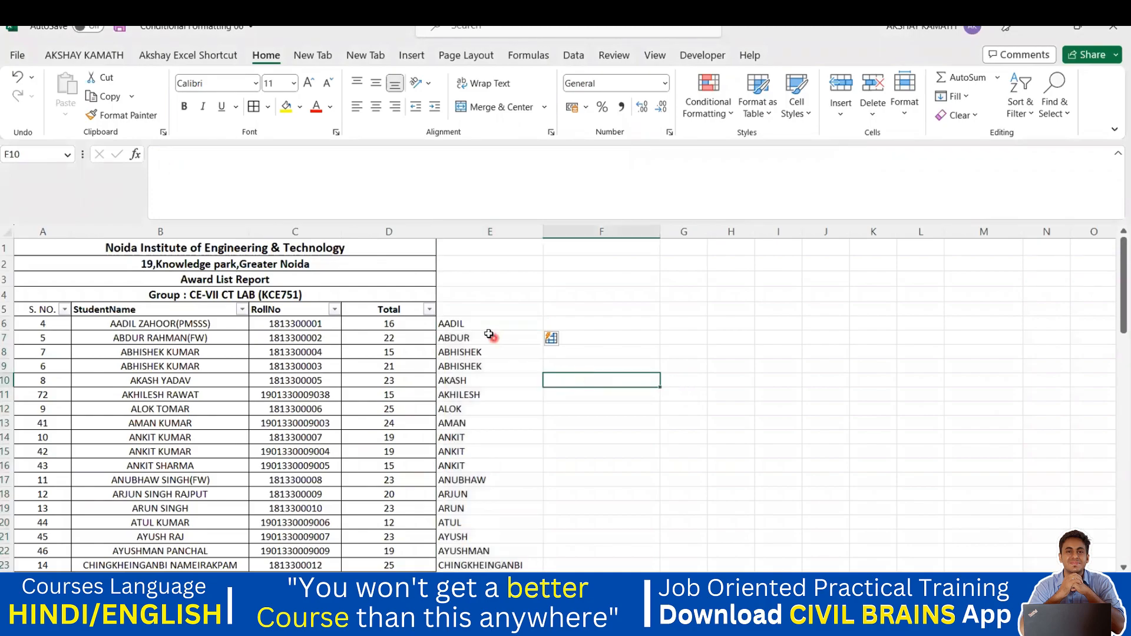
left_click(463, 328)
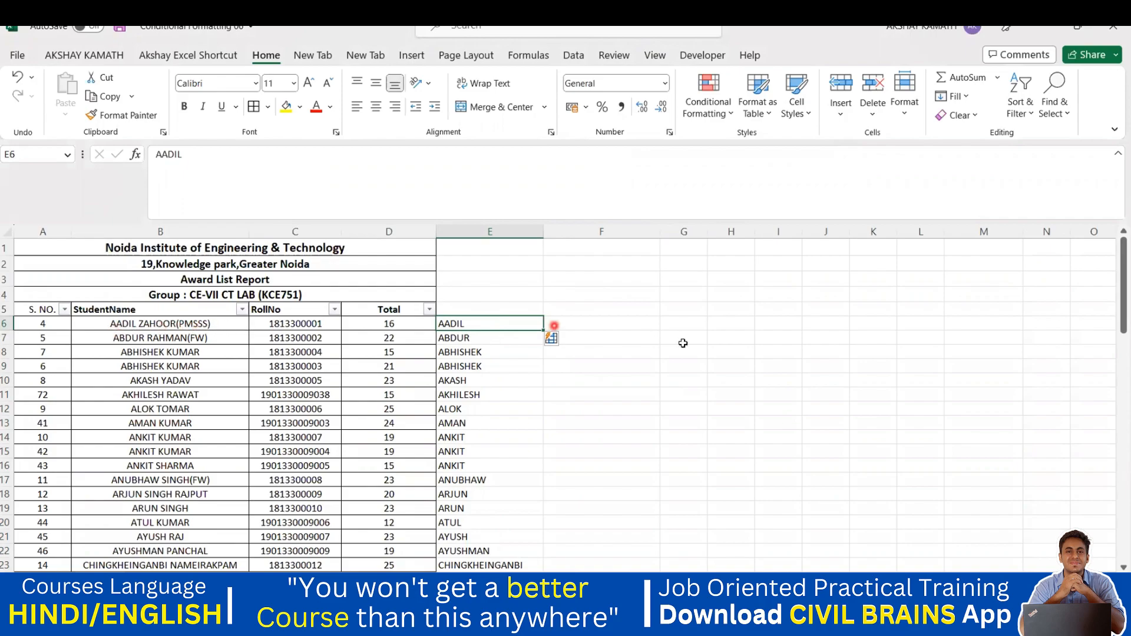
Step: Check filled first names ABHISHEK, ANKIT, ANUBHAW, ARUN and ATUL, then start editing F6
left_click(511, 361)
left_click_drag(454, 324, 504, 461)
left_click(509, 462)
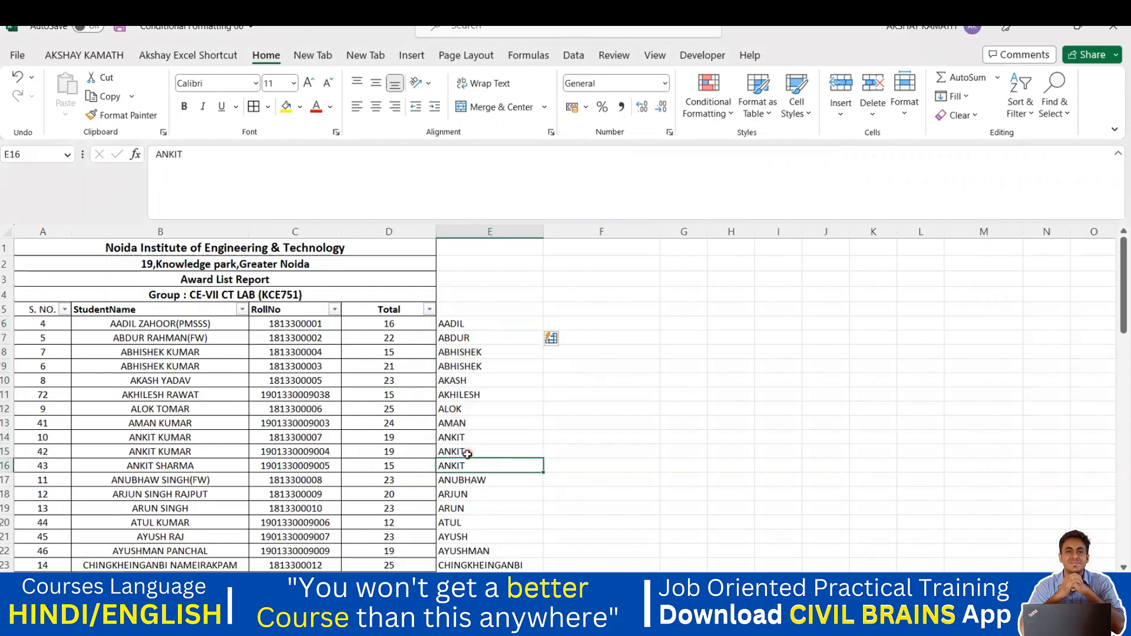
scroll(194, 434, "down", 1)
left_click(462, 431)
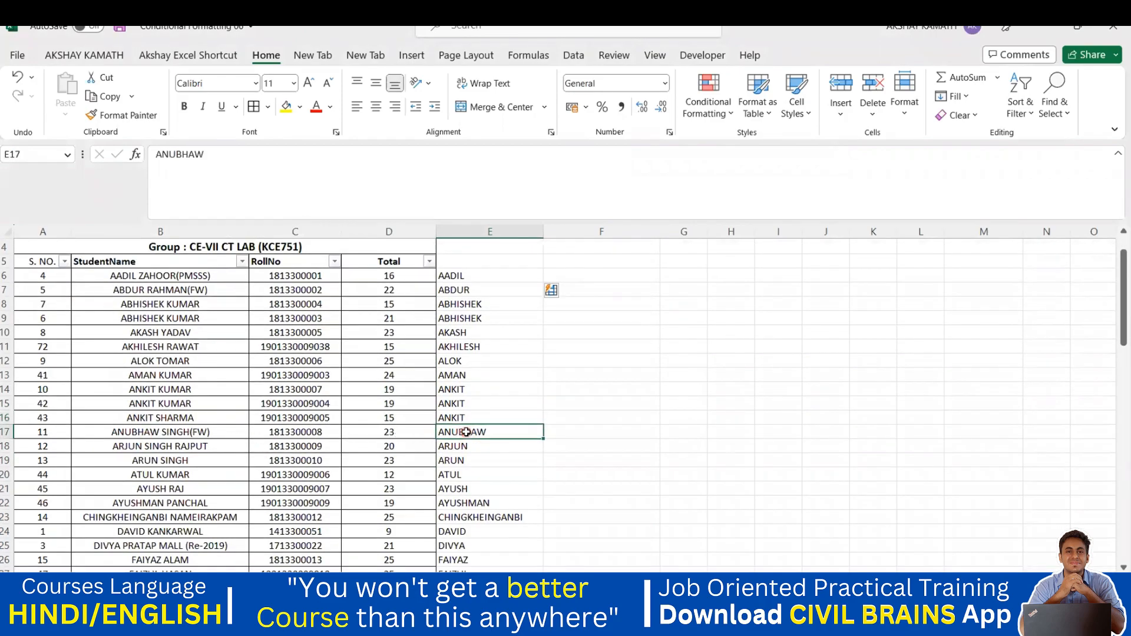
scroll(457, 465, "down", 2)
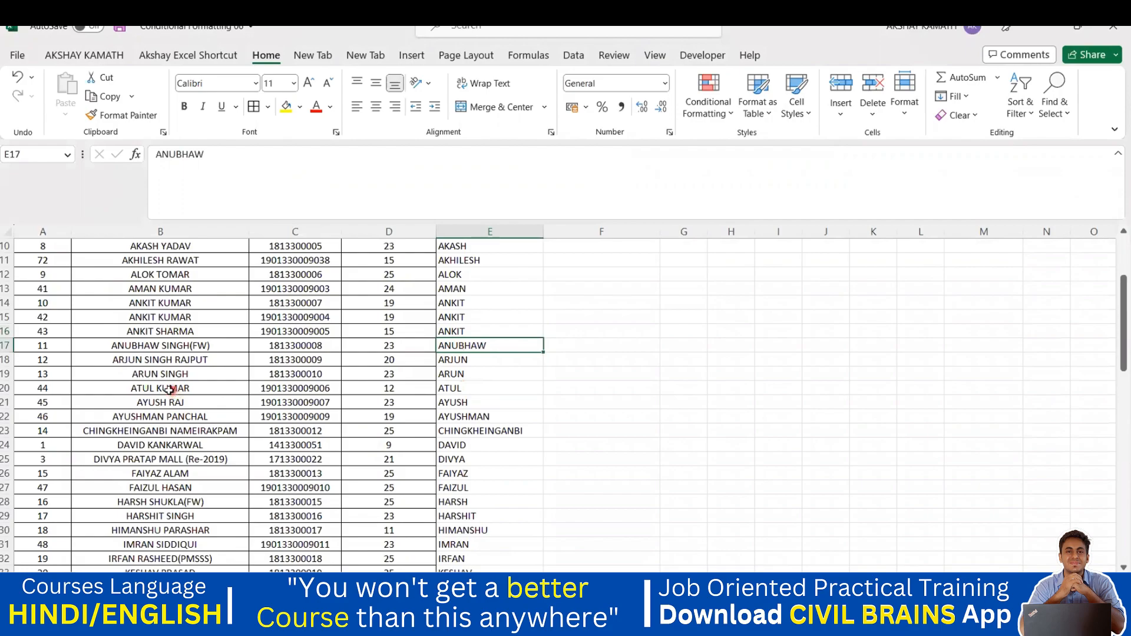
left_click(464, 376)
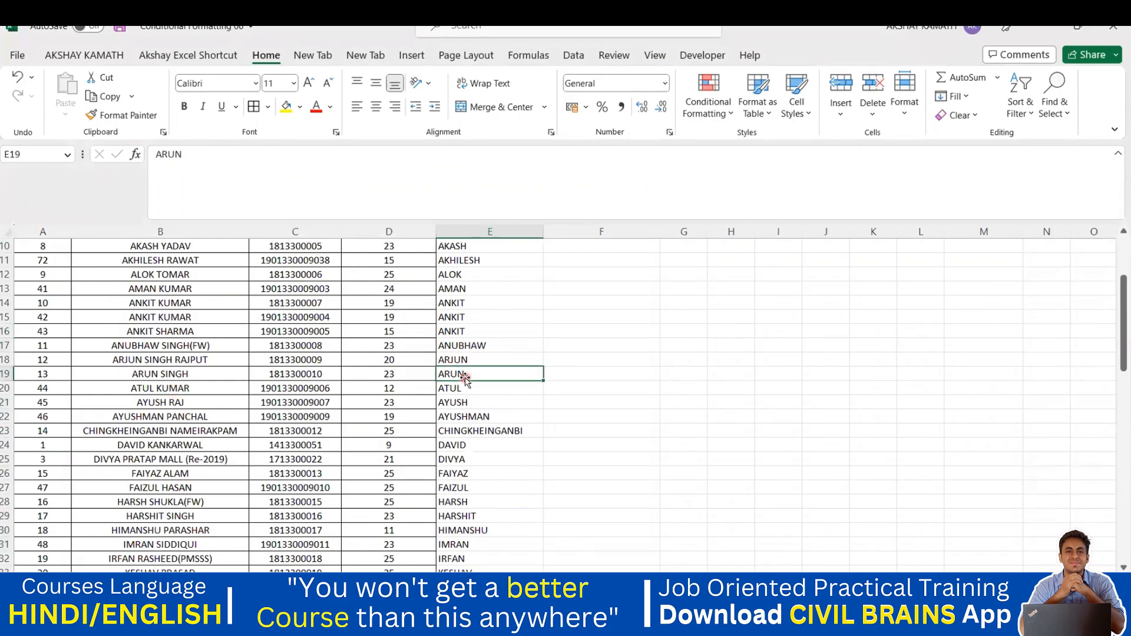
left_click(171, 390)
left_click(454, 390)
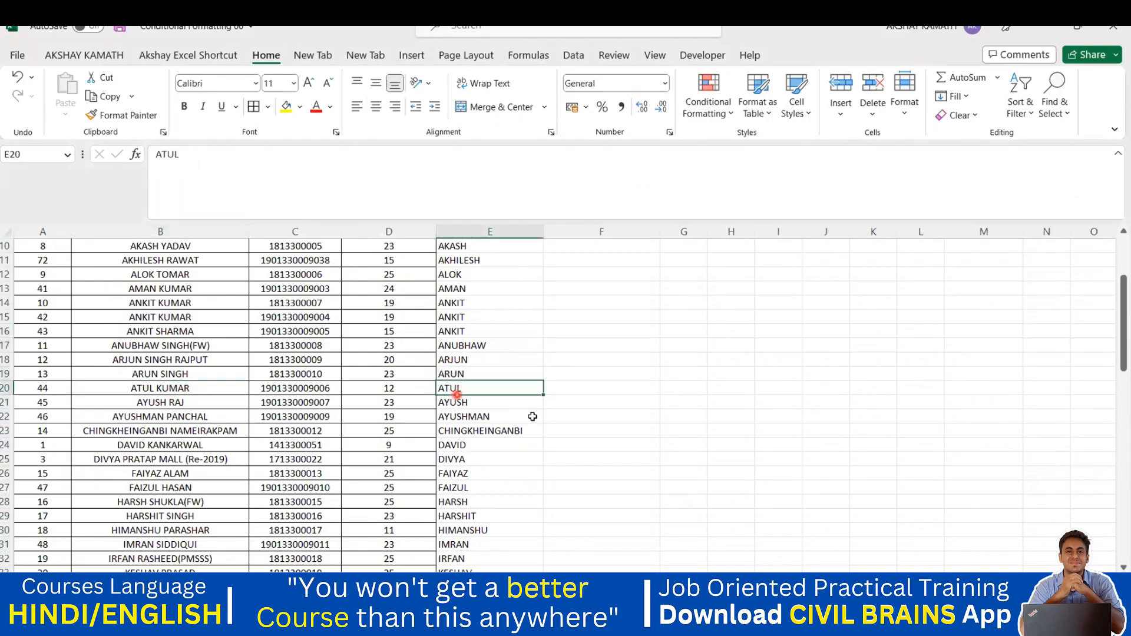
scroll(582, 429, "up", 2)
scroll(582, 429, "up", 1)
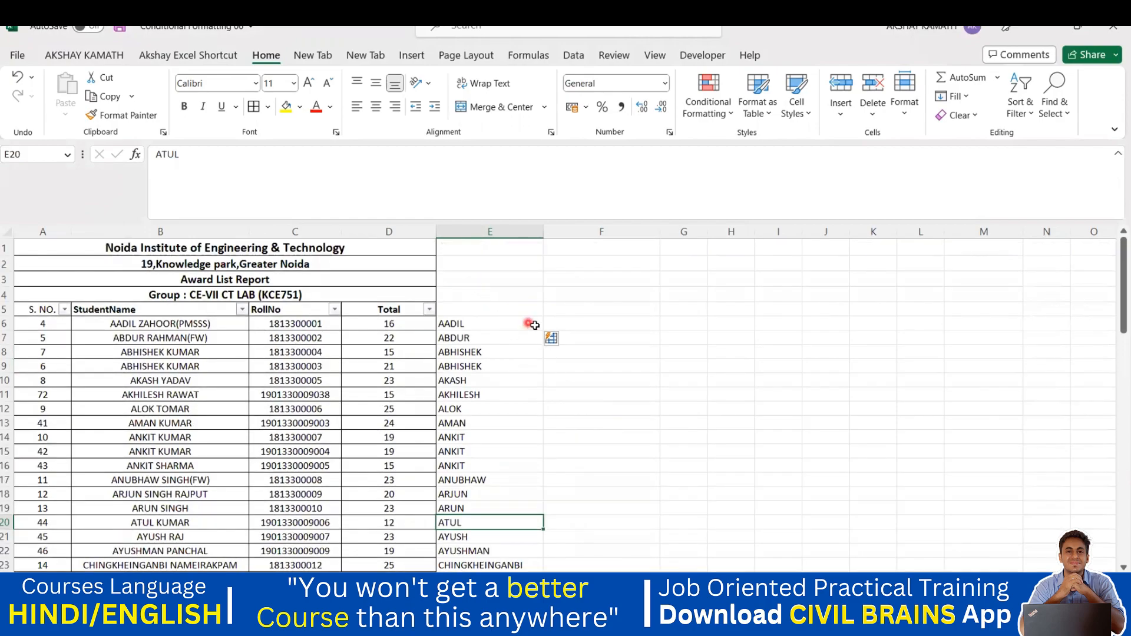
left_click(566, 321)
double_click(576, 321)
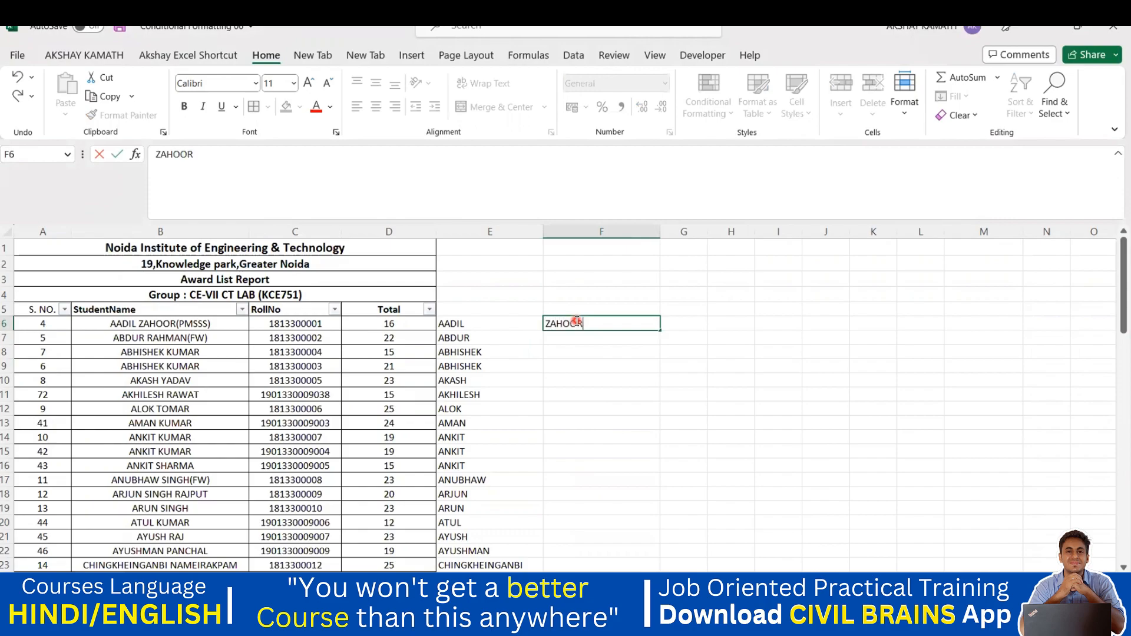
Step: Commit ZAHOOR in F6 and Flash Fill surnames down column F
left_click(611, 361)
left_click(580, 322)
left_click_drag(589, 323, 572, 539)
key("ctrl+e")
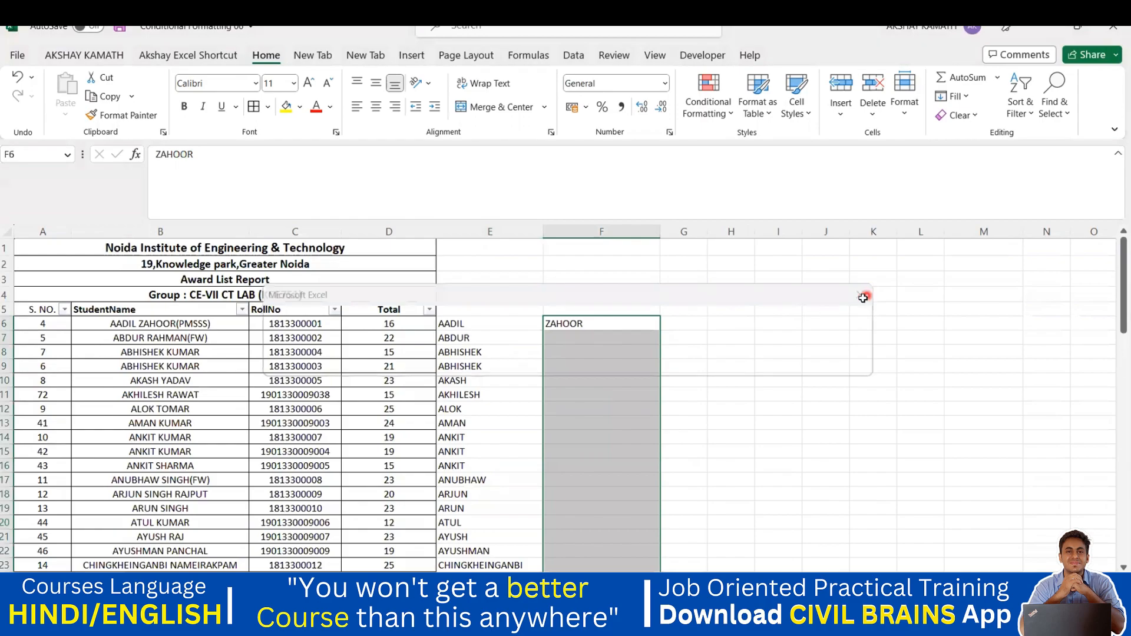
left_click(711, 349)
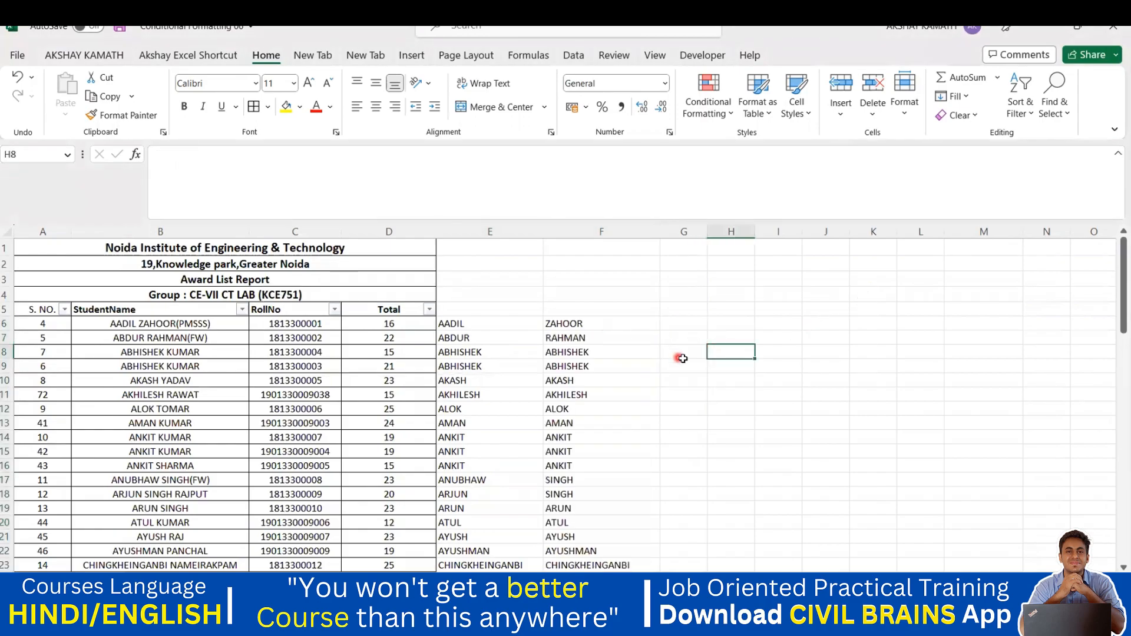
Step: Inspect the filled values in F7, F8 and F10, then undo the fill
left_click(582, 340)
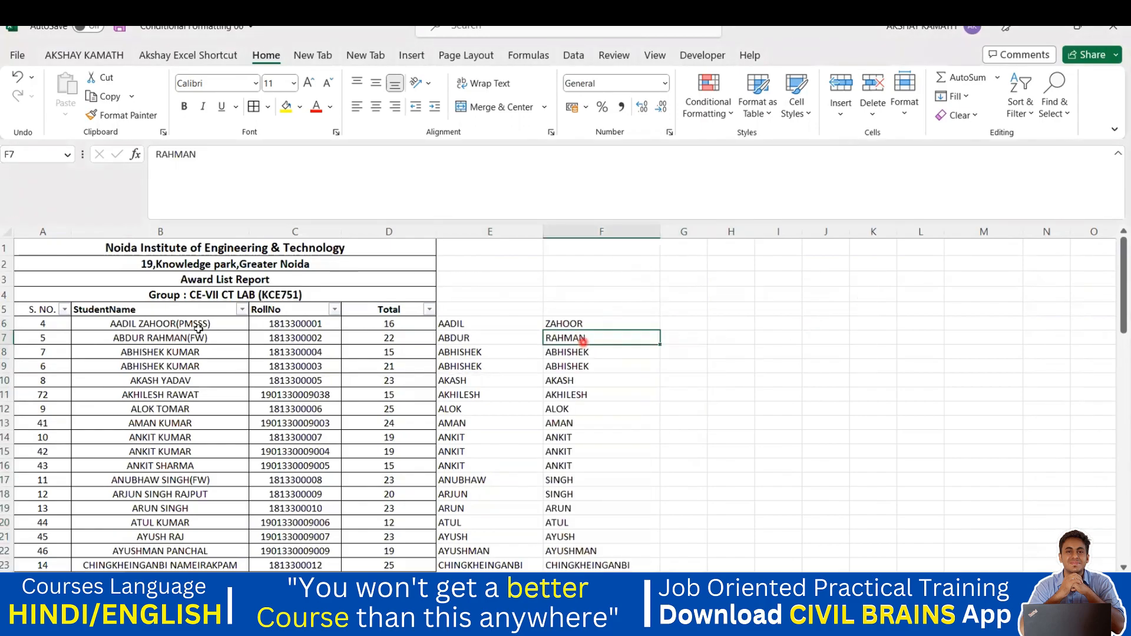
left_click(580, 356)
left_click(589, 367)
left_click(586, 381)
key("ctrl+z")
Step: Flash Fill surnames again over F6:F71 and scroll through the results
left_click(593, 381)
mouse_move(583, 326)
left_mouse_down()
mouse_move(592, 558)
mouse_move(557, 572)
mouse_move(560, 532)
left_mouse_up()
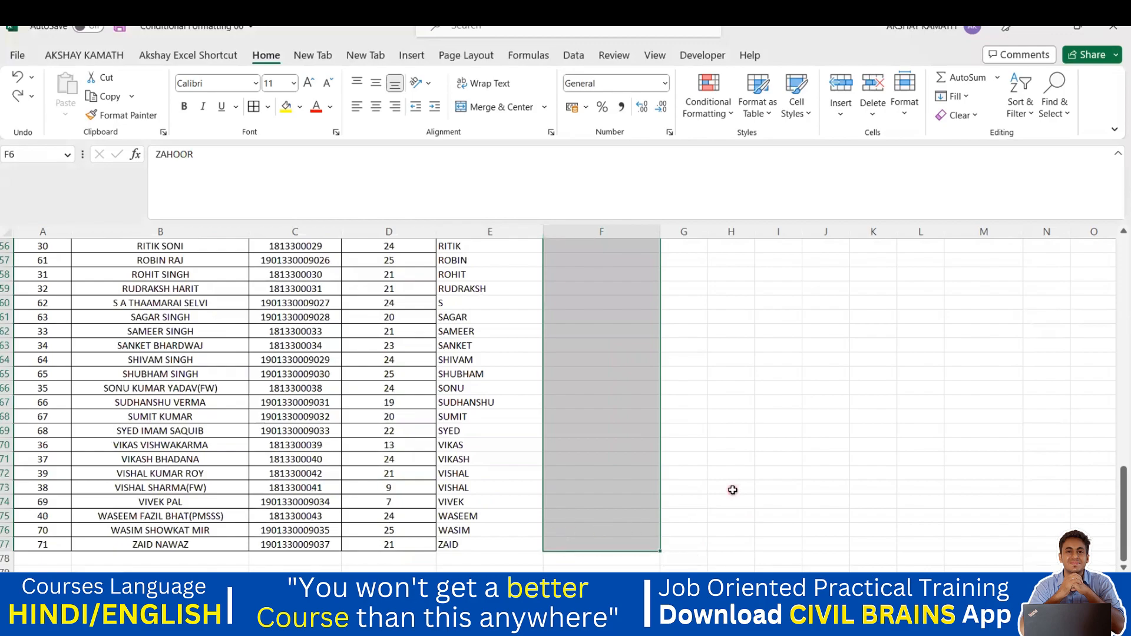
key("ctrl+e")
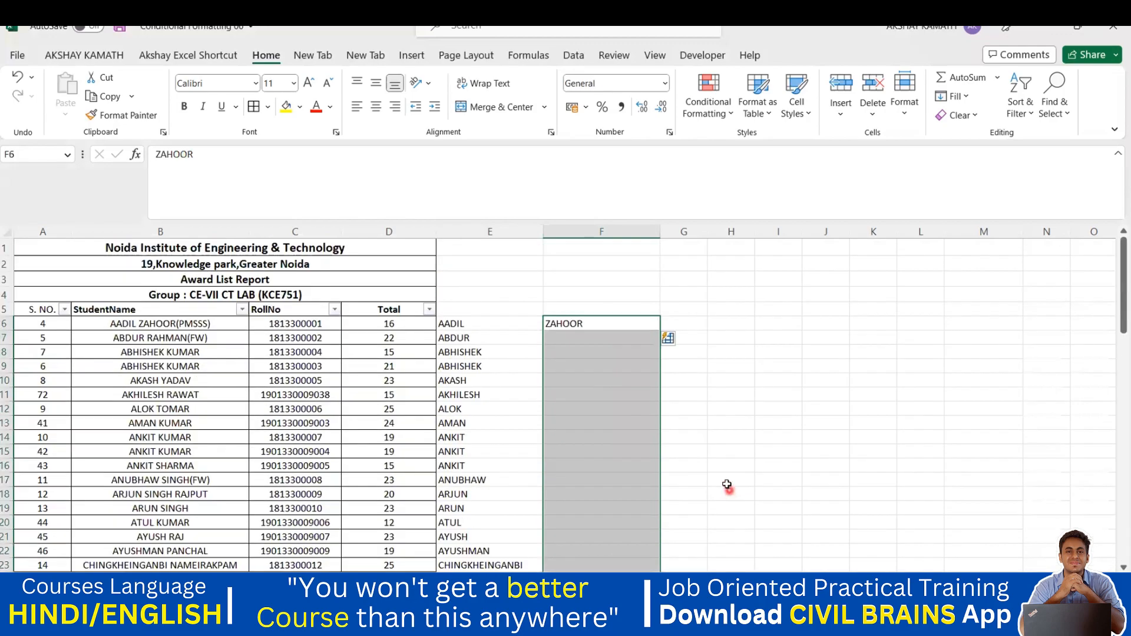
scroll(727, 483, "down", 2)
left_click(728, 472)
scroll(662, 466, "down", 2)
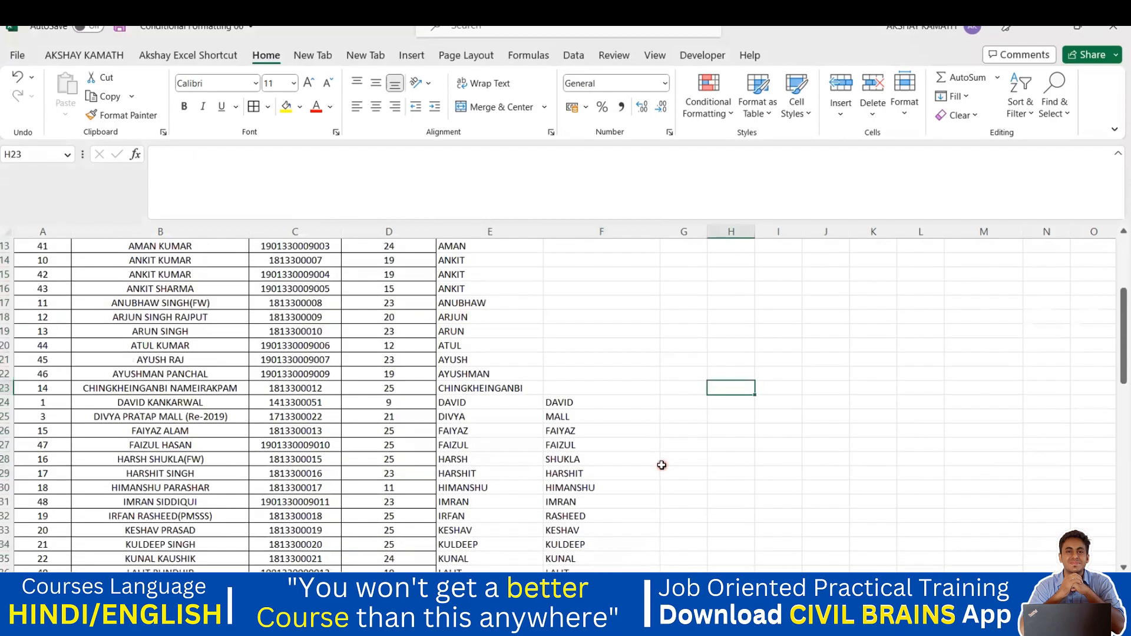
scroll(661, 466, "down", 3)
scroll(661, 467, "up", 7)
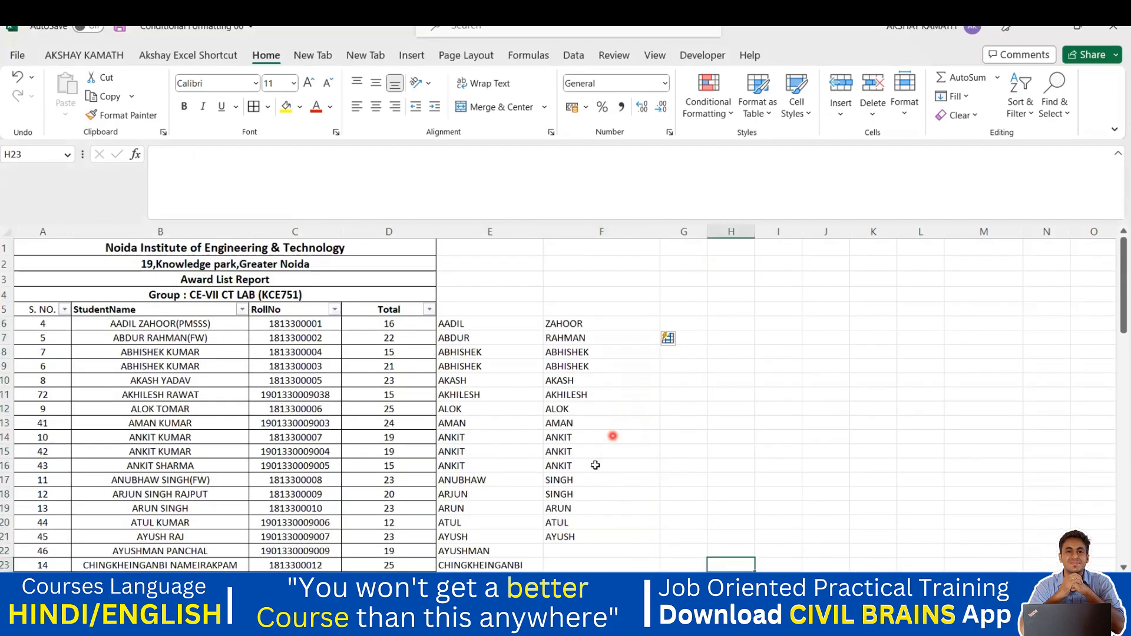
Step: Undo the fill and delete column F twice to remove the surname column
key("ctrl+z")
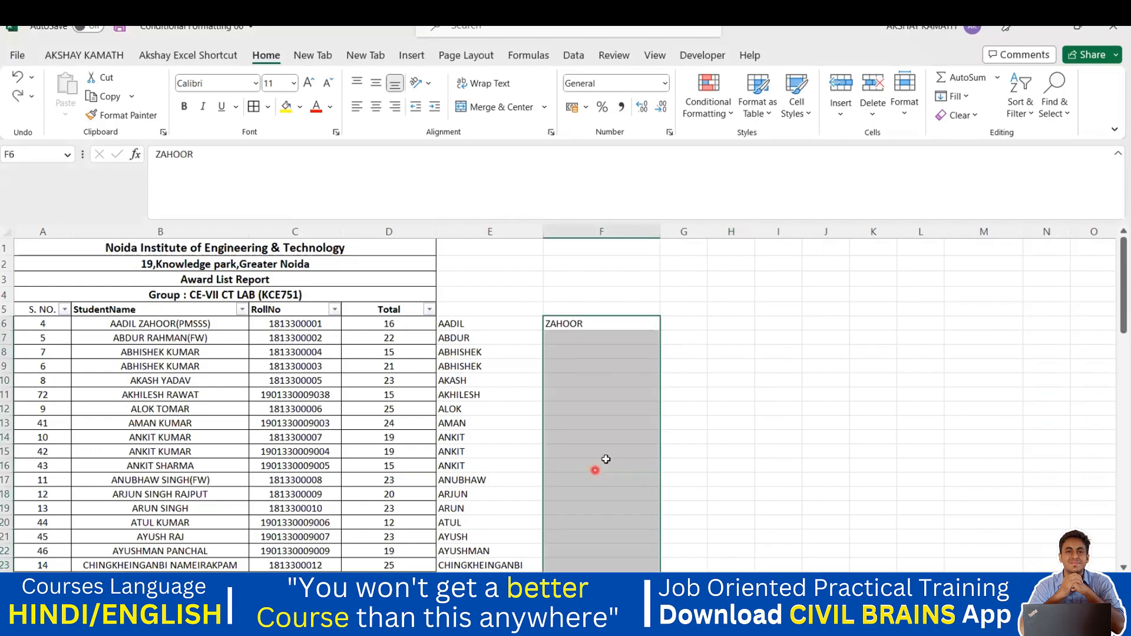
left_click(610, 233)
right_click(610, 233)
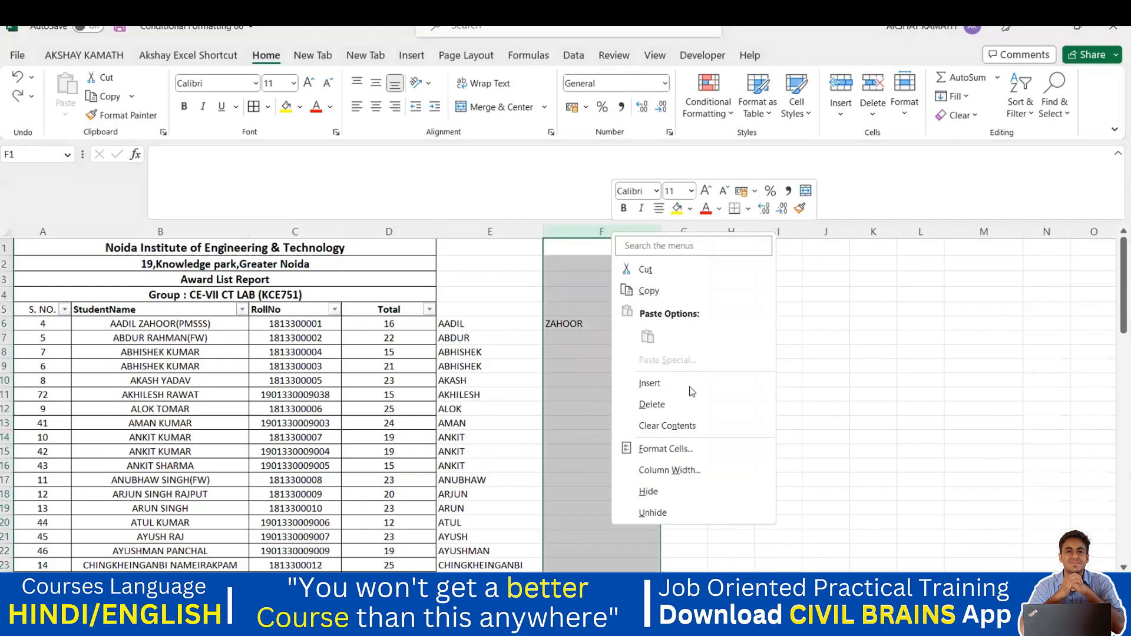
left_click(664, 405)
left_click(687, 398)
left_click(578, 230)
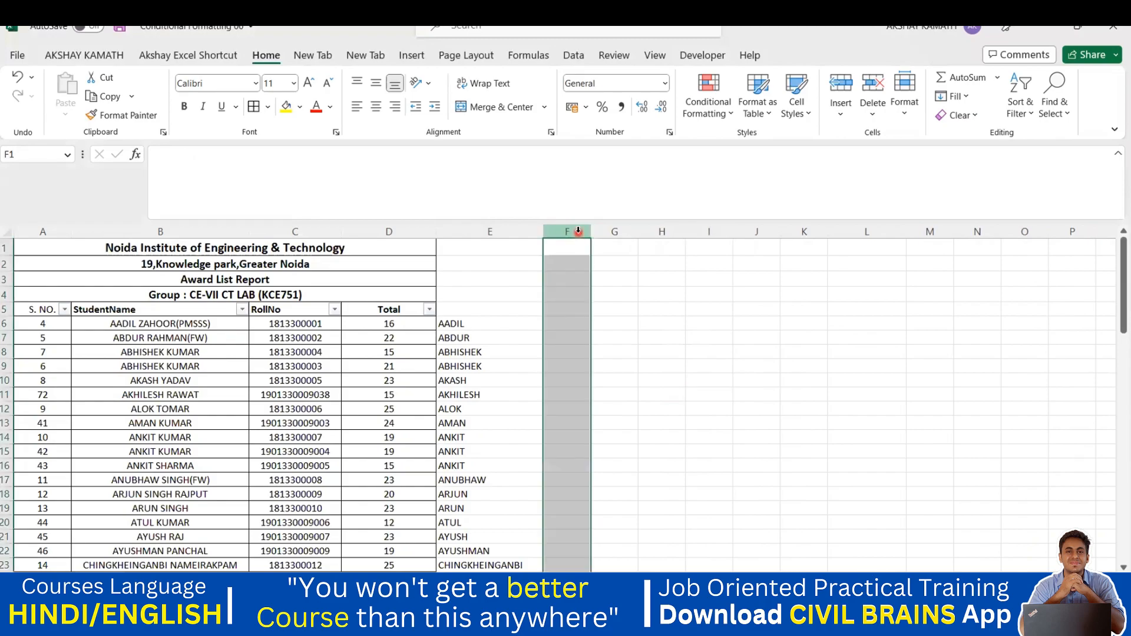
right_click(578, 231)
left_click(631, 400)
left_click(624, 383)
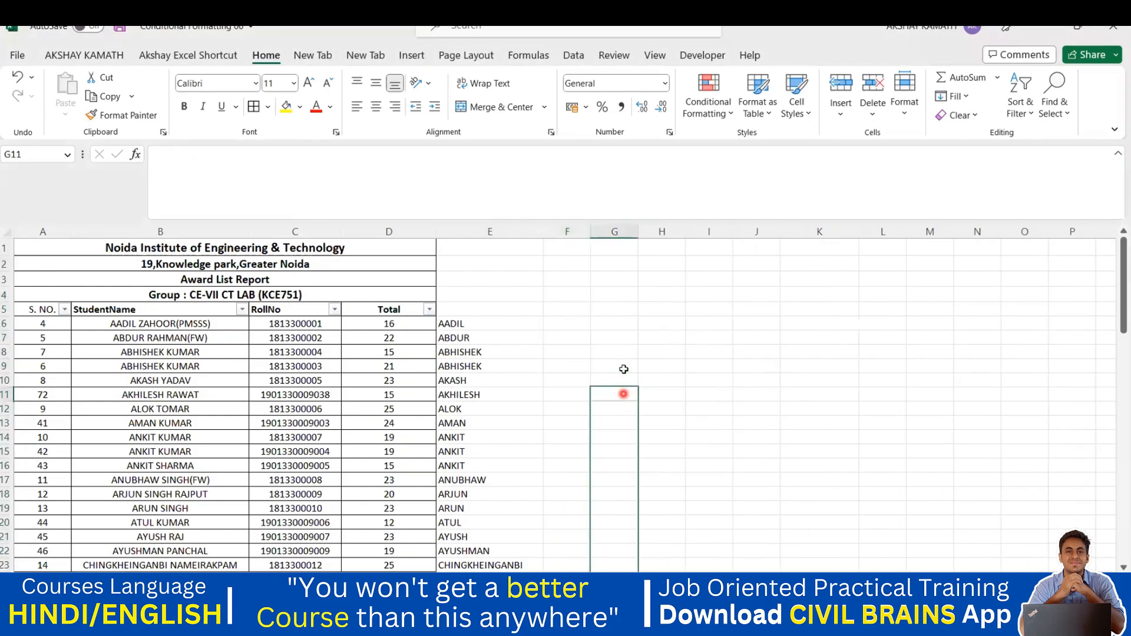
left_click(555, 318)
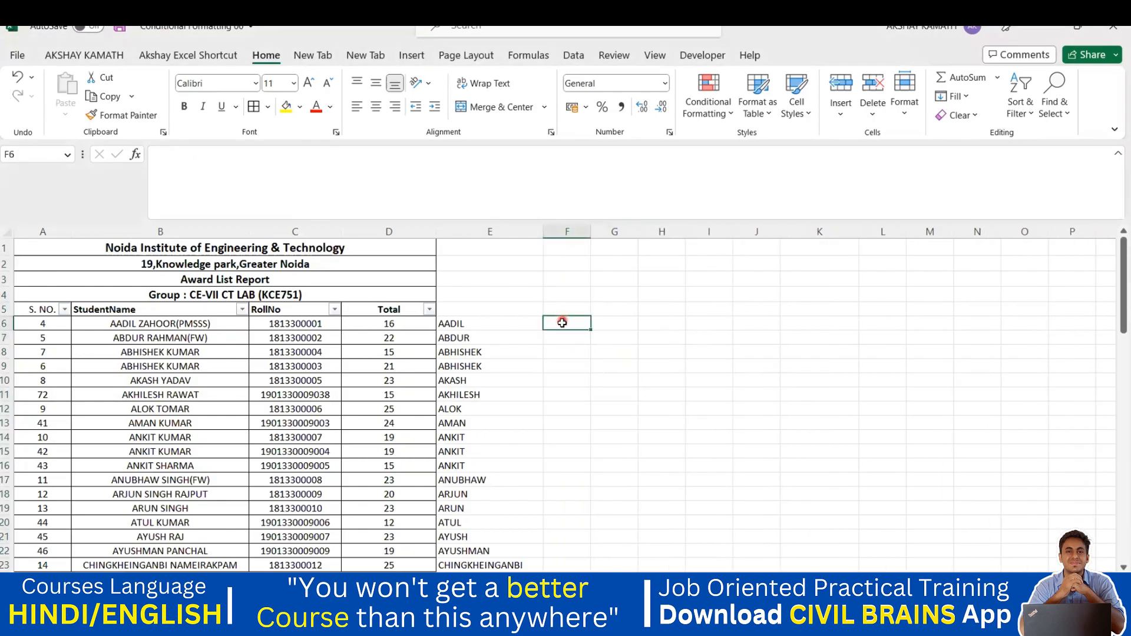
left_click(564, 323)
type("ZAHOOR")
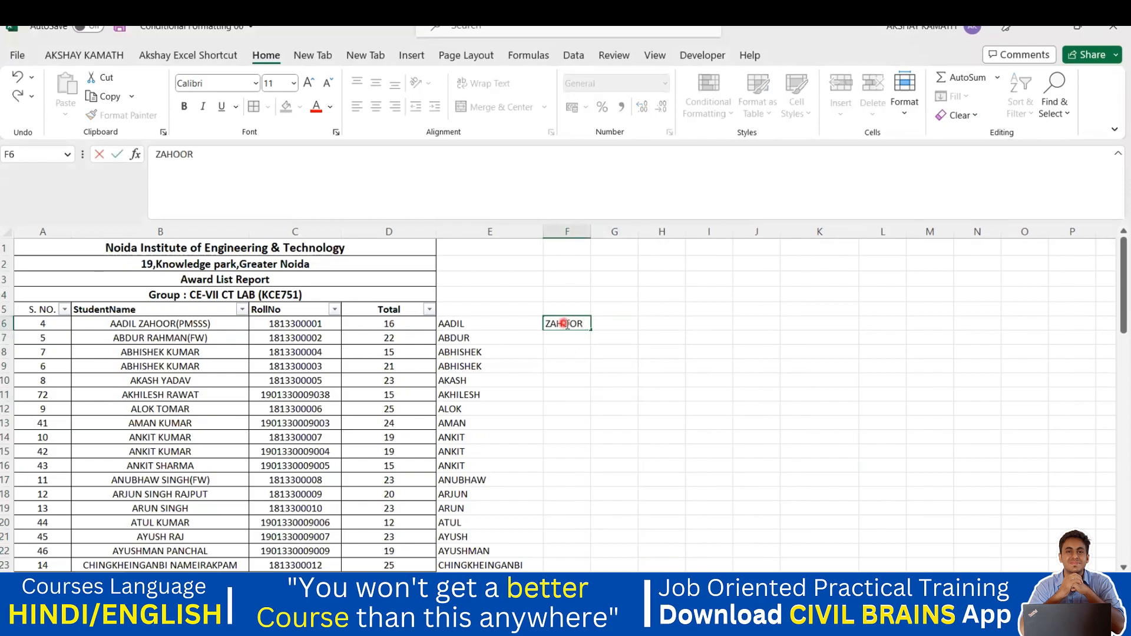
left_click(645, 352)
Step: Retry the surname Flash Fill over F6:F77, review it, then undo it
left_click(580, 325)
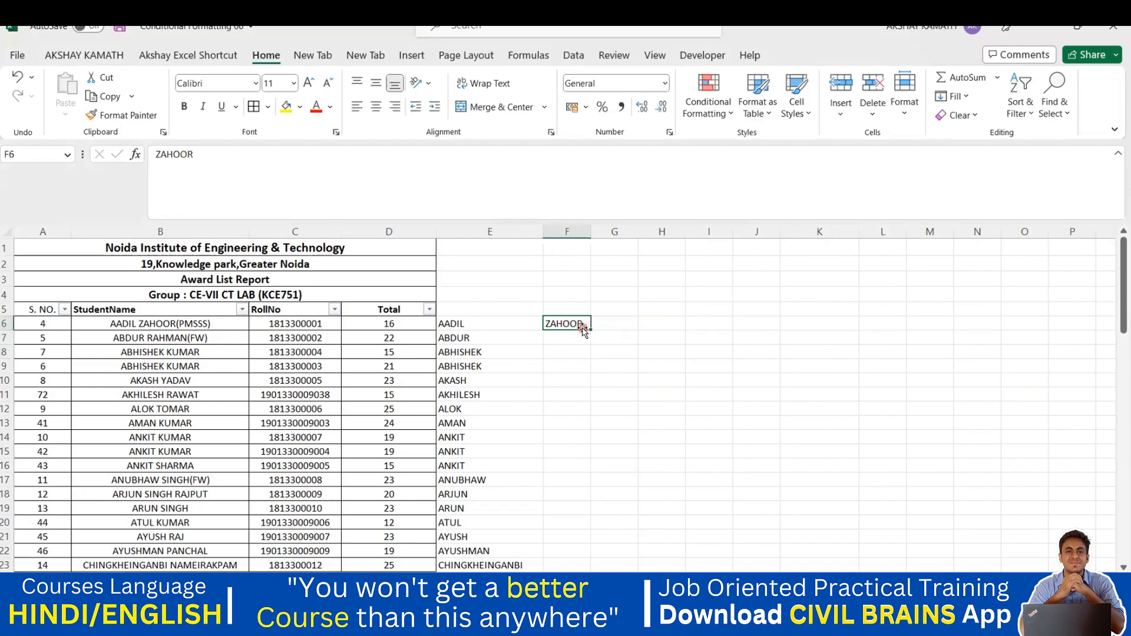
left_click_drag(578, 380, 549, 492)
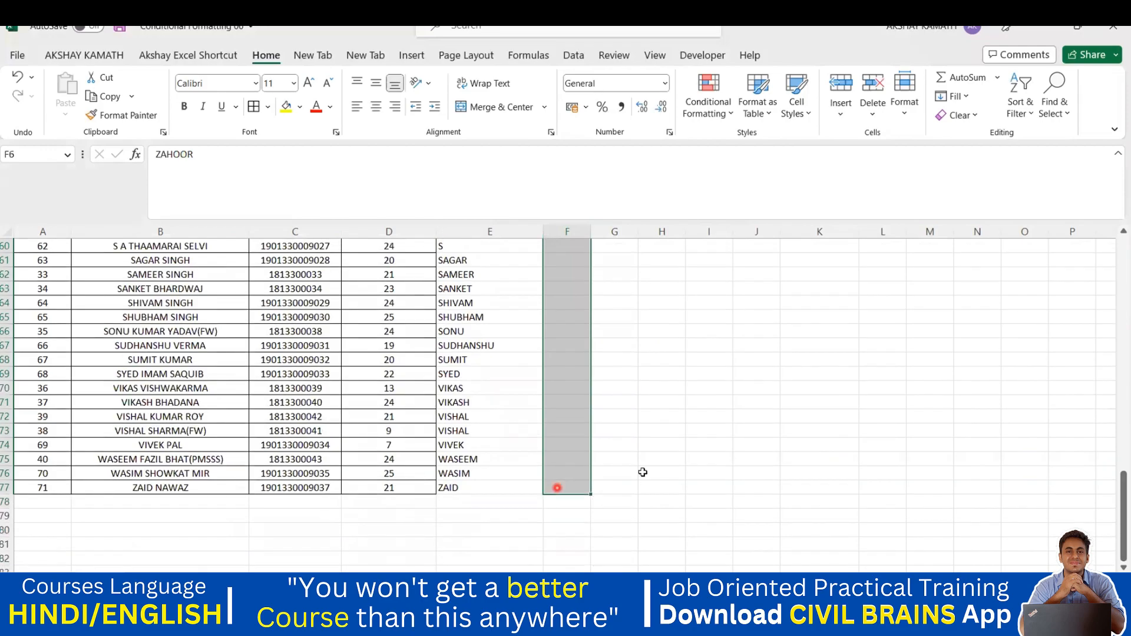
scroll(686, 448, "up", 20)
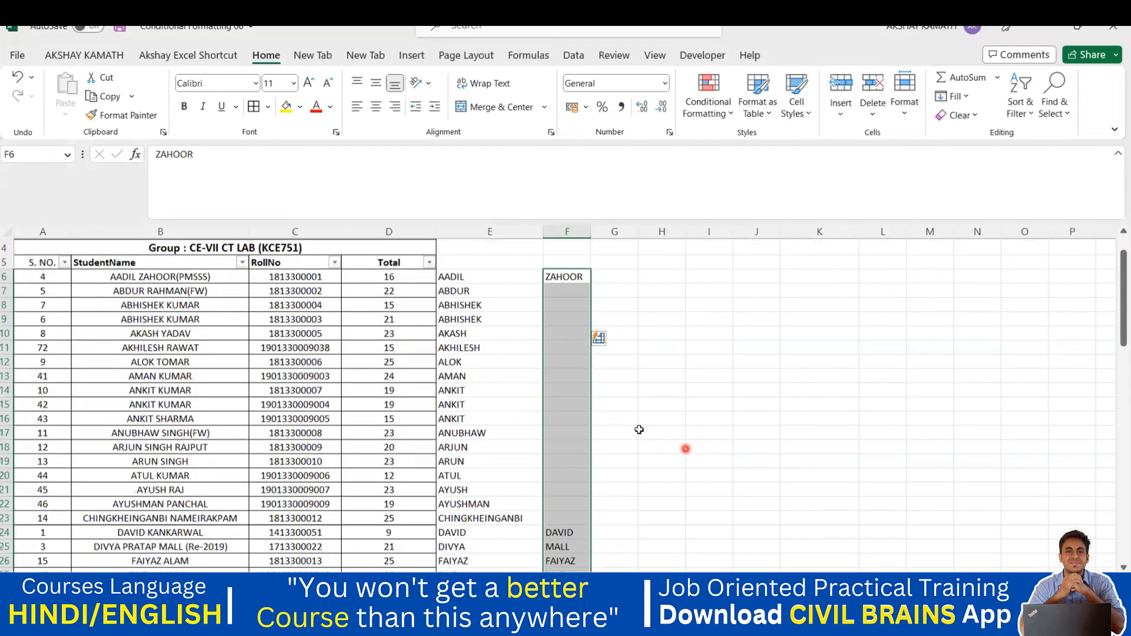
scroll(615, 418, "down", 2)
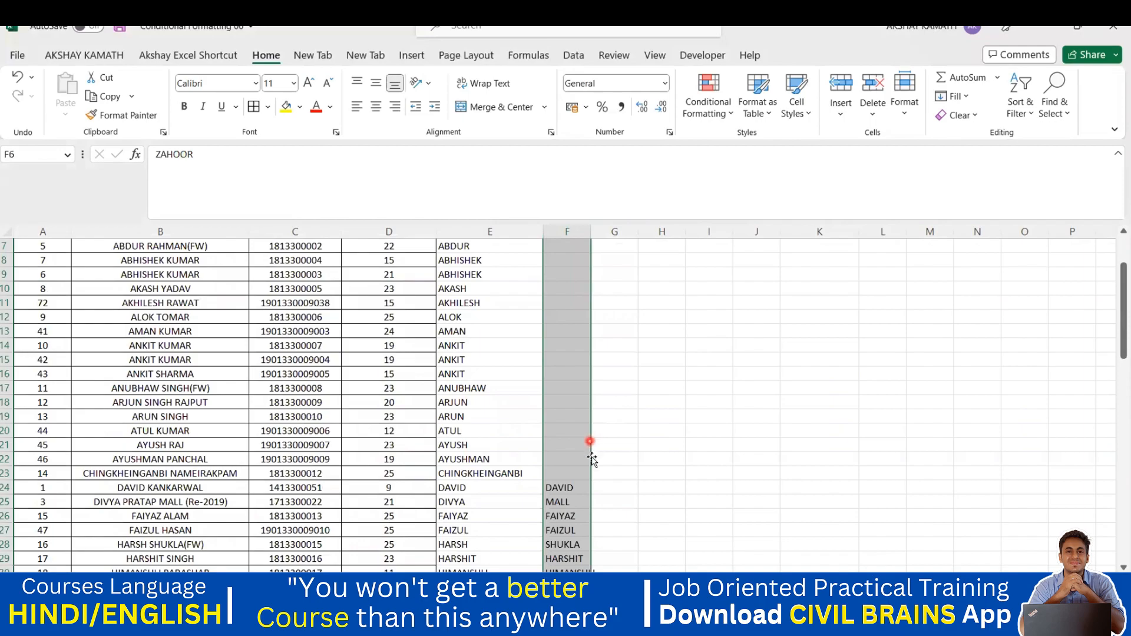
left_click(618, 457)
scroll(623, 458, "down", 3)
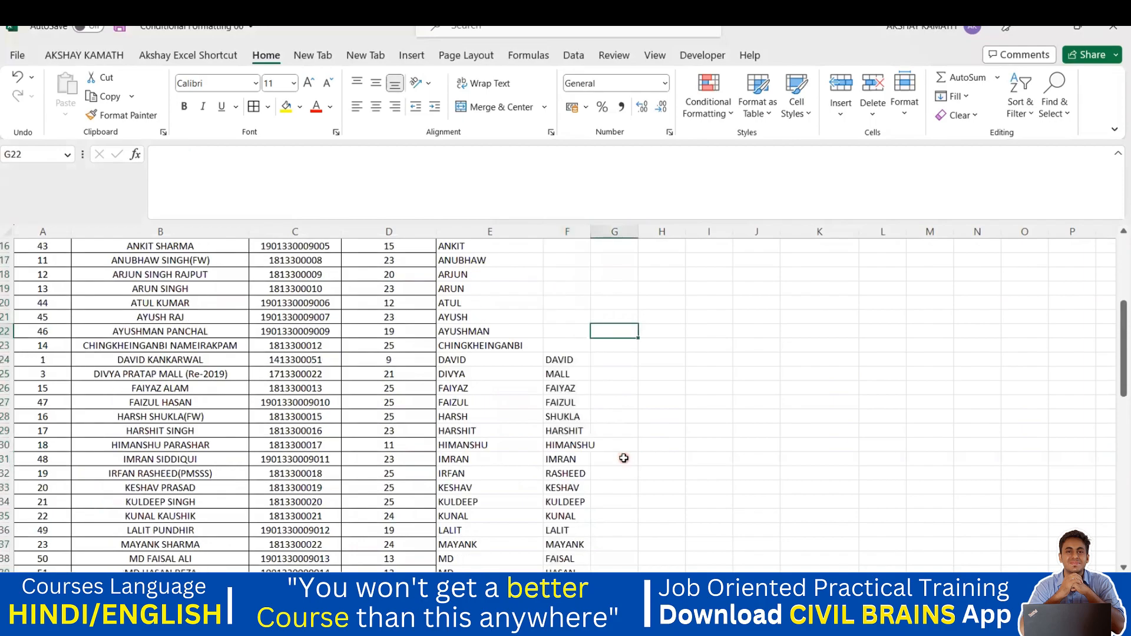
scroll(623, 457, "down", 2)
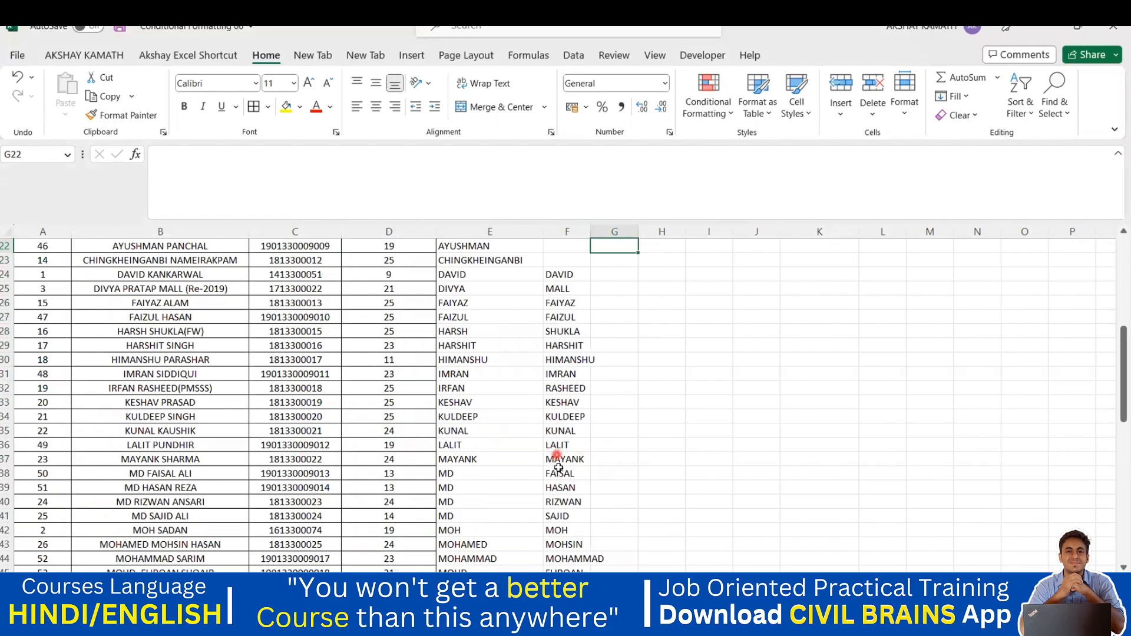
key("ctrl+z")
left_click(646, 459)
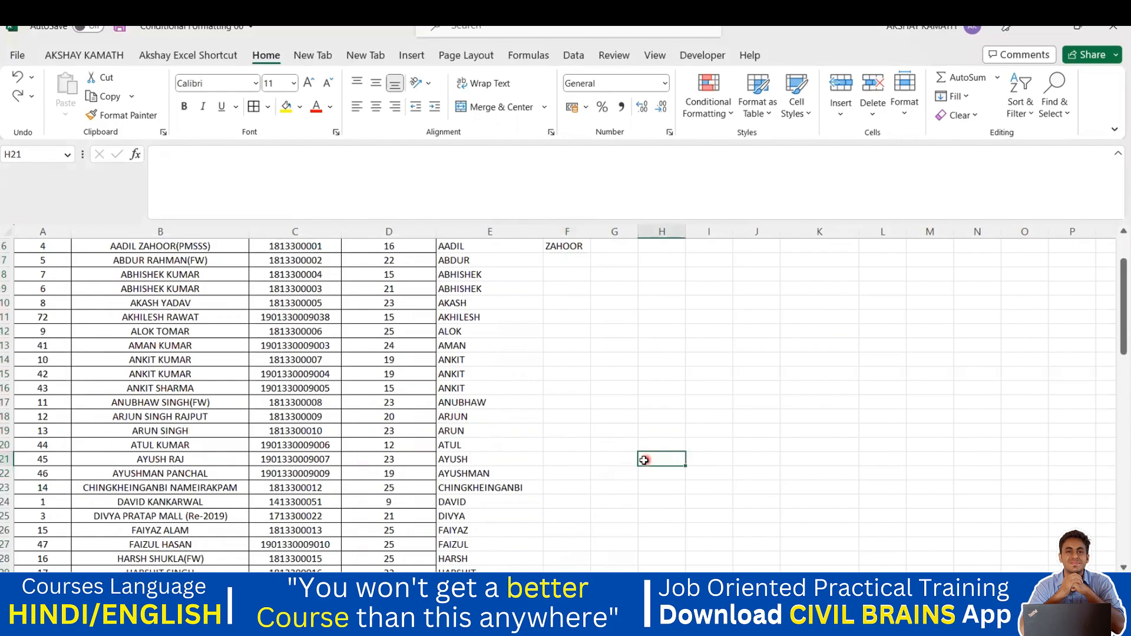
scroll(641, 454, "up", 2)
left_click(565, 336)
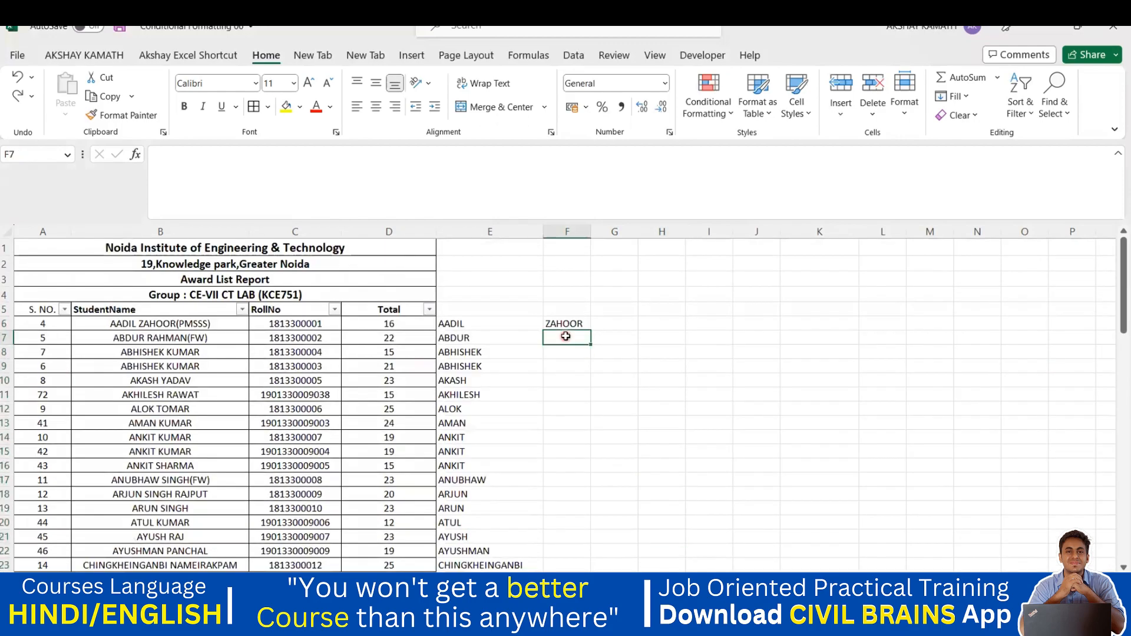
double_click(565, 336)
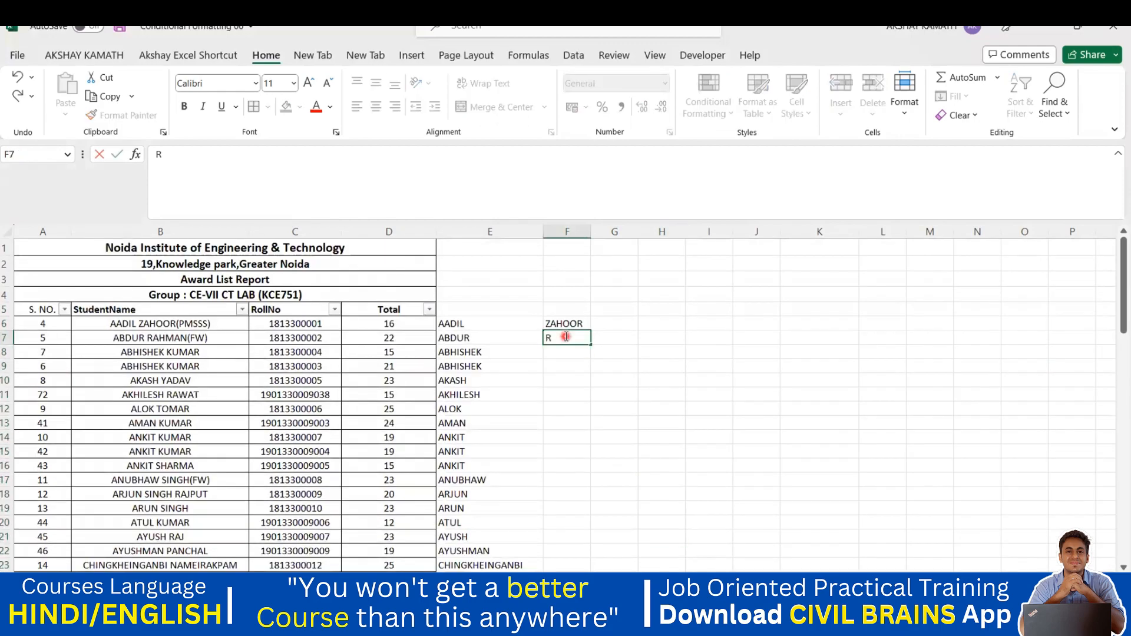
type("RAG")
key("BackSpace")
type("HMS")
key("BackSpace")
left_click(613, 353)
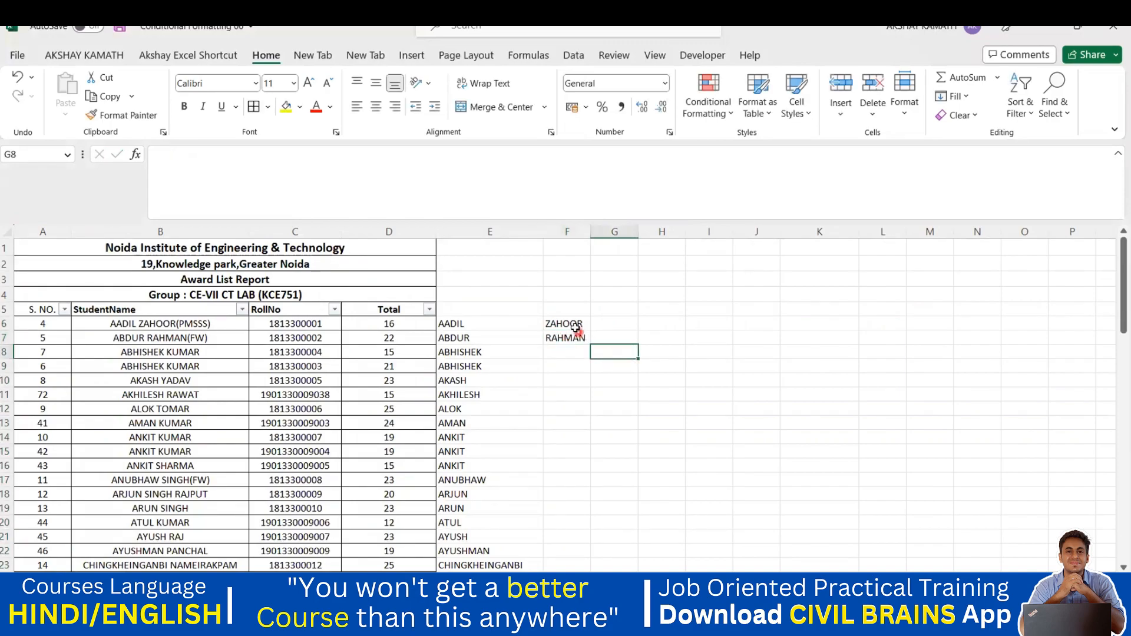
left_click_drag(565, 324, 555, 556)
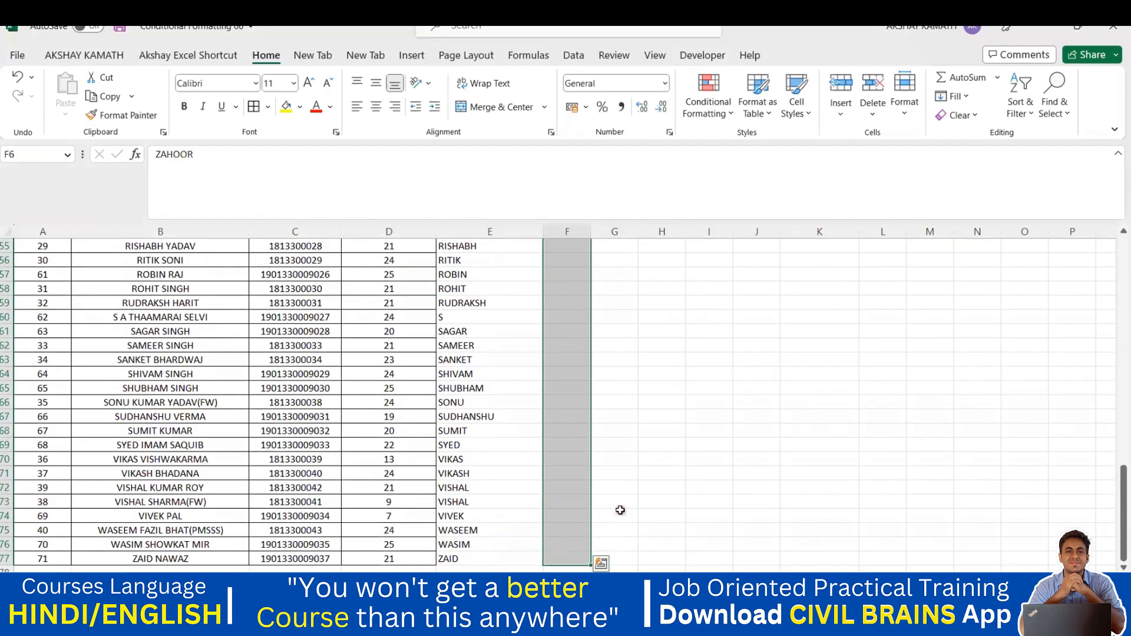
scroll(620, 510, "up", 20)
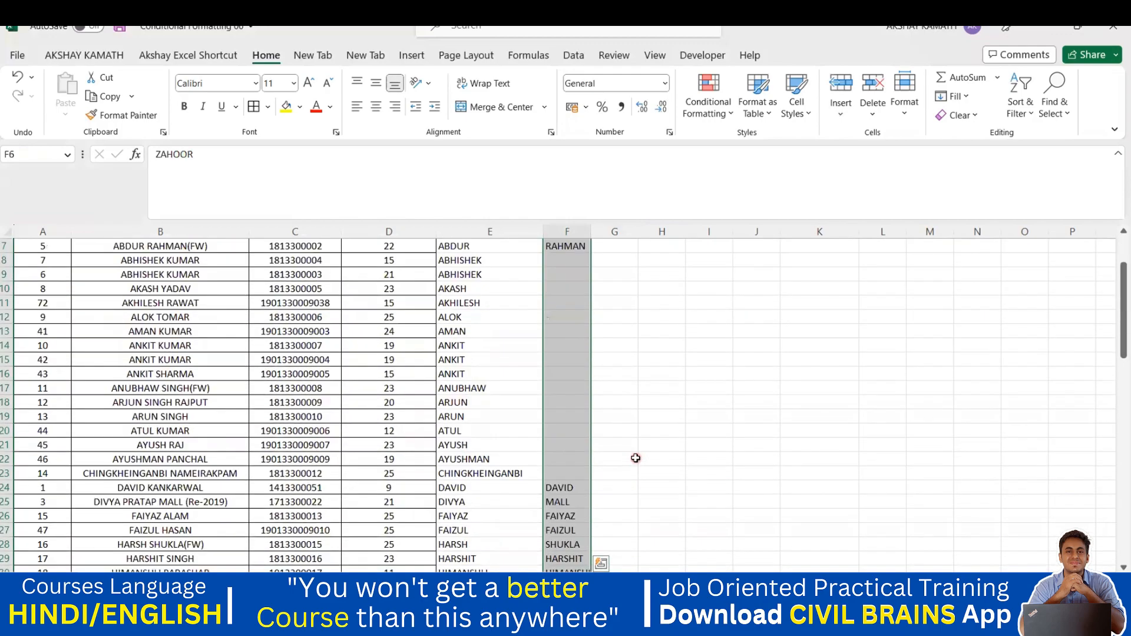
left_click(633, 458)
left_click(567, 334)
key("ctrl+z")
left_click(621, 358)
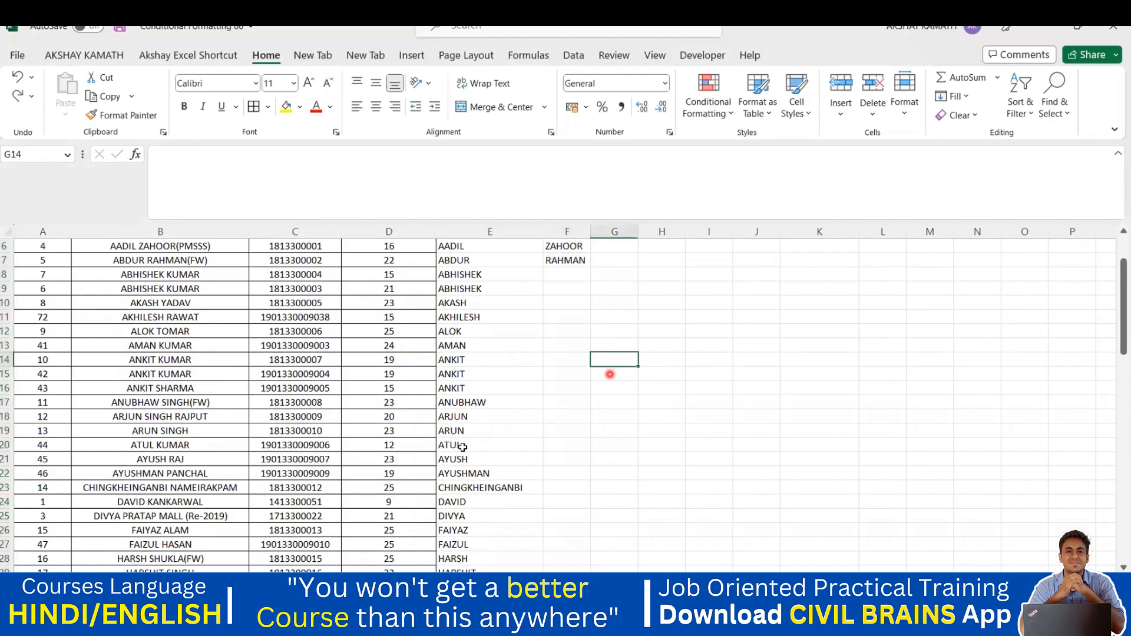
scroll(559, 407, "up", 2)
left_click_drag(573, 323, 569, 351)
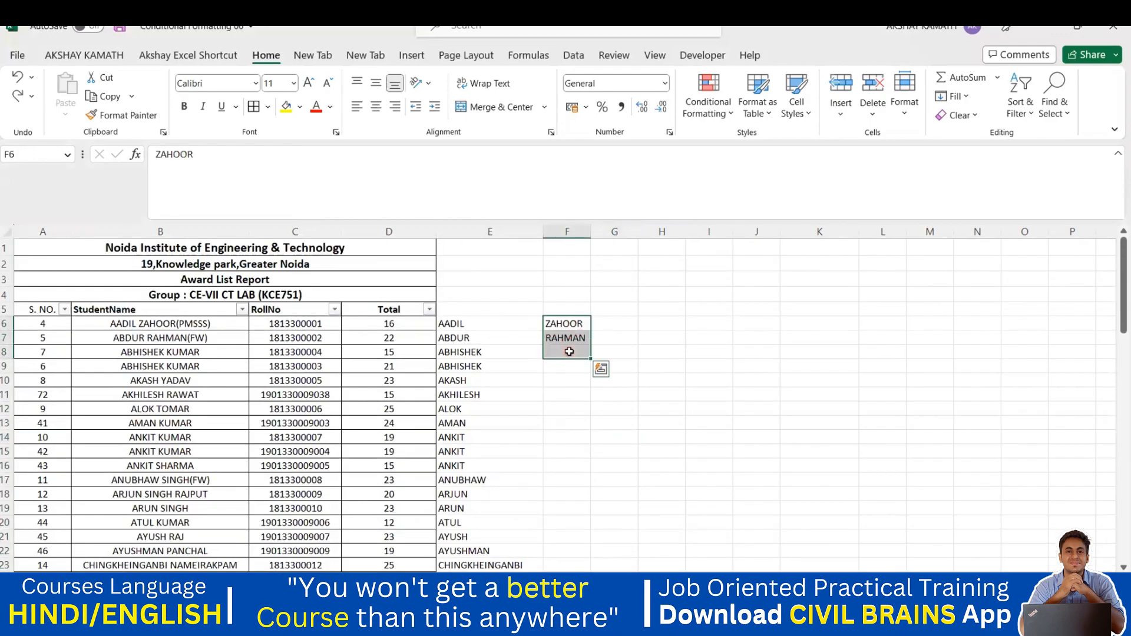
key("Delete")
Step: Select the first names AADIL through ZAID in E6:E77 and clear them
left_click(606, 393)
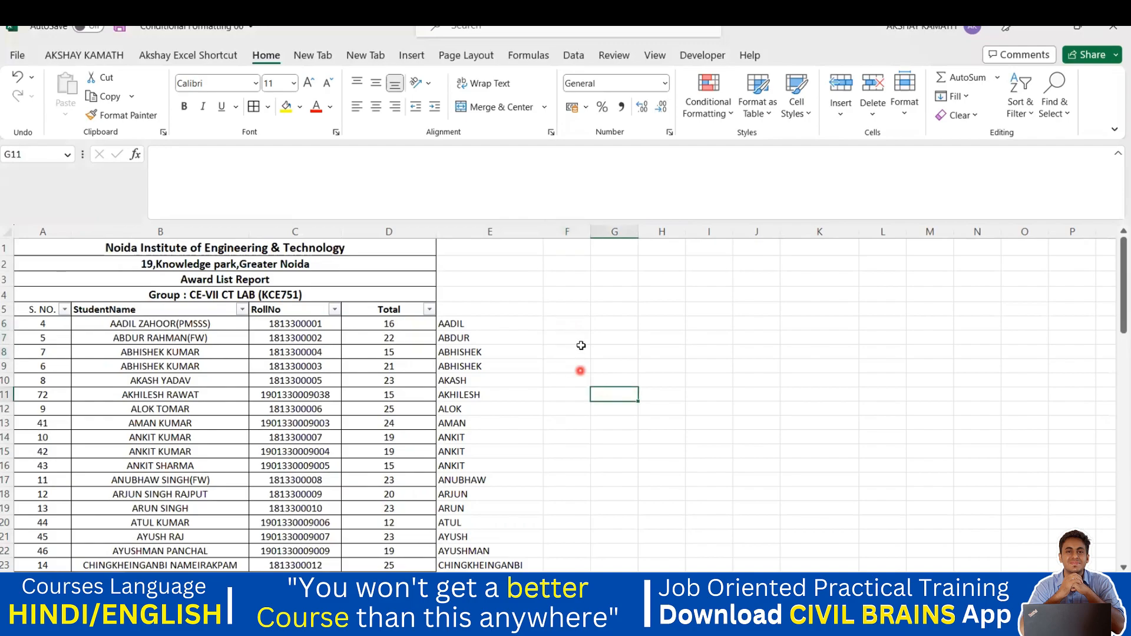
left_click(626, 310)
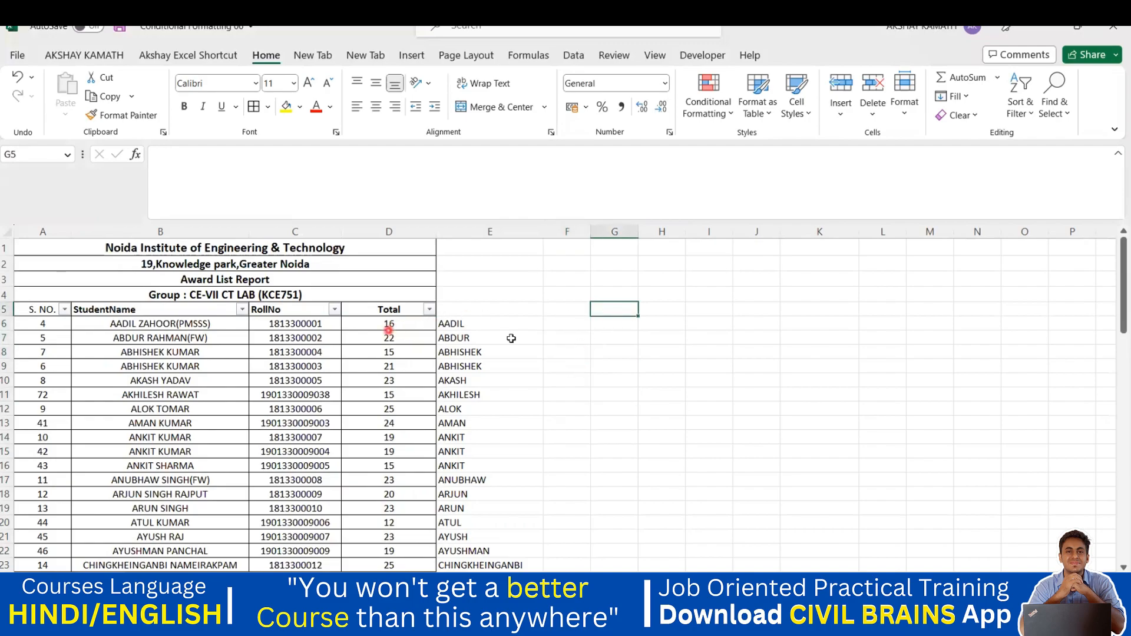
left_click(290, 332)
left_click(170, 337)
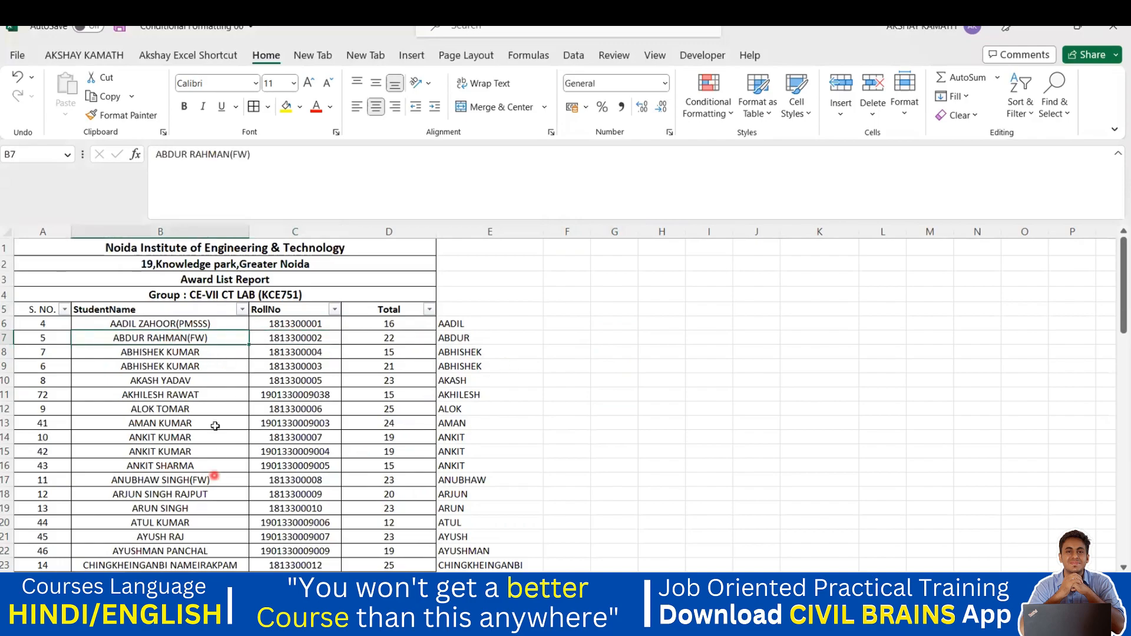
left_click(509, 328)
left_click_drag(520, 333, 492, 542)
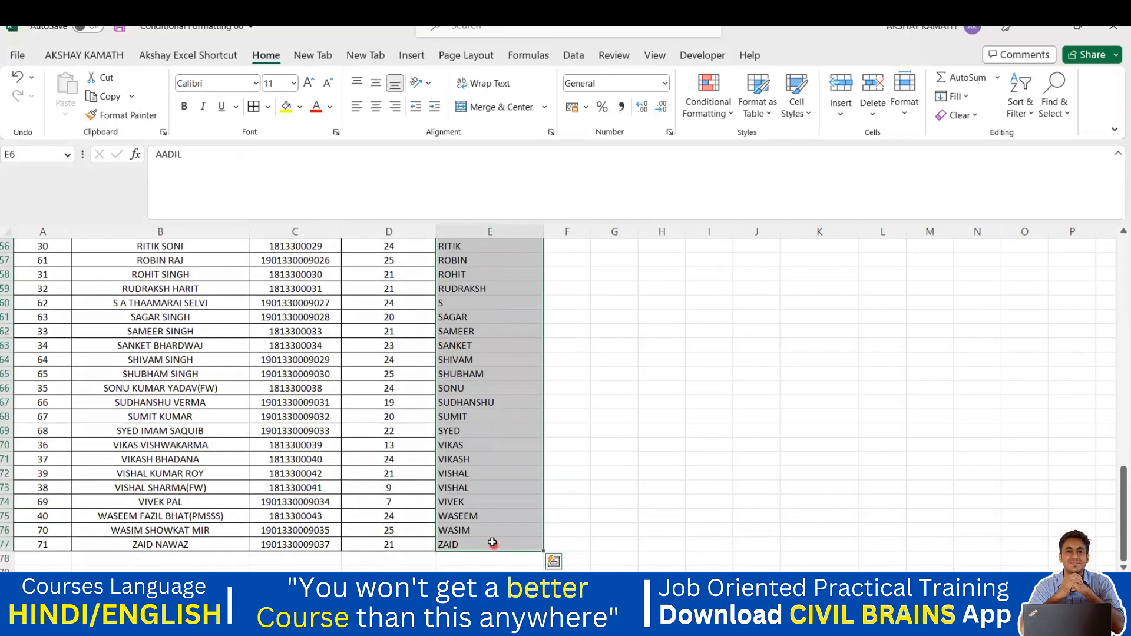
key("ctrl+z")
left_click(613, 476)
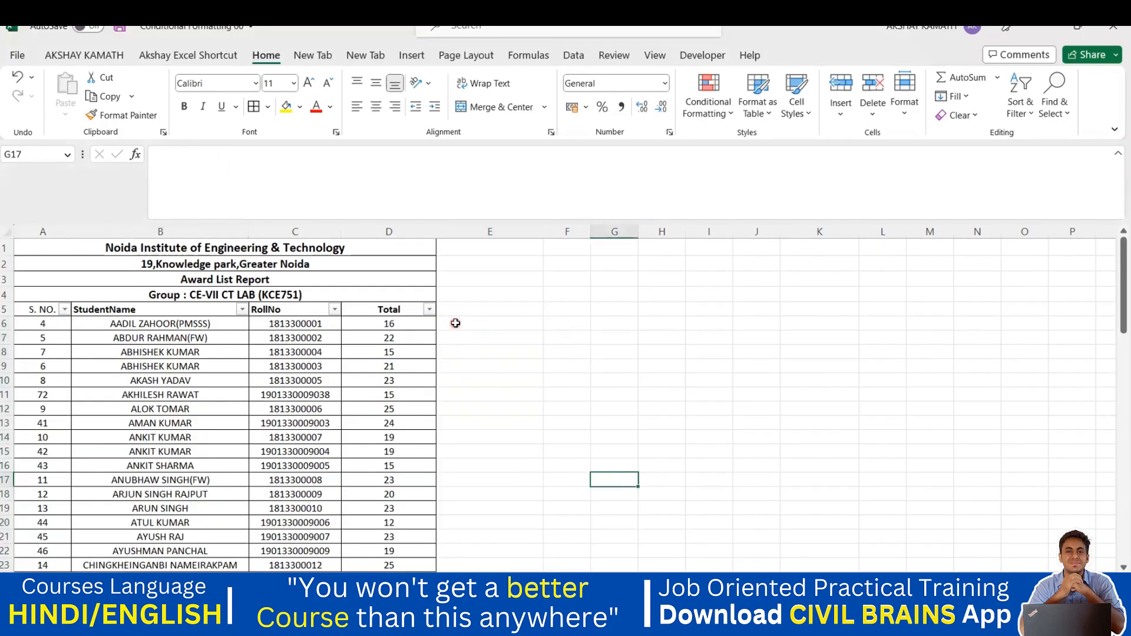
Step: Enter ZAHOOR in E6 and Flash Fill it down E6:E77
double_click(455, 324)
type("ZAH")
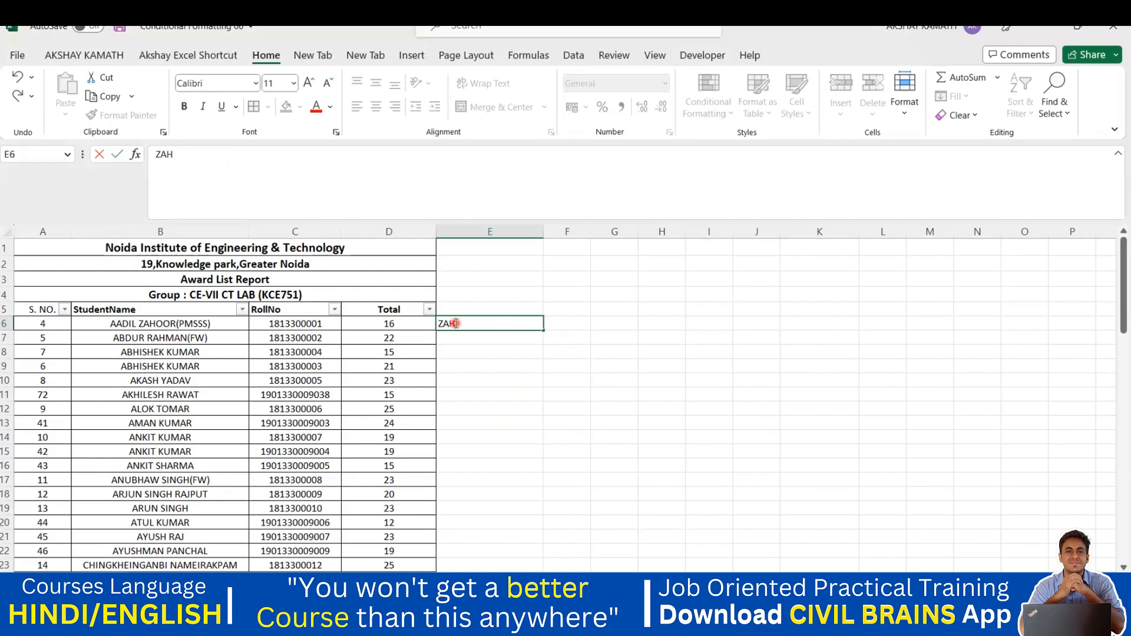
left_click(718, 383)
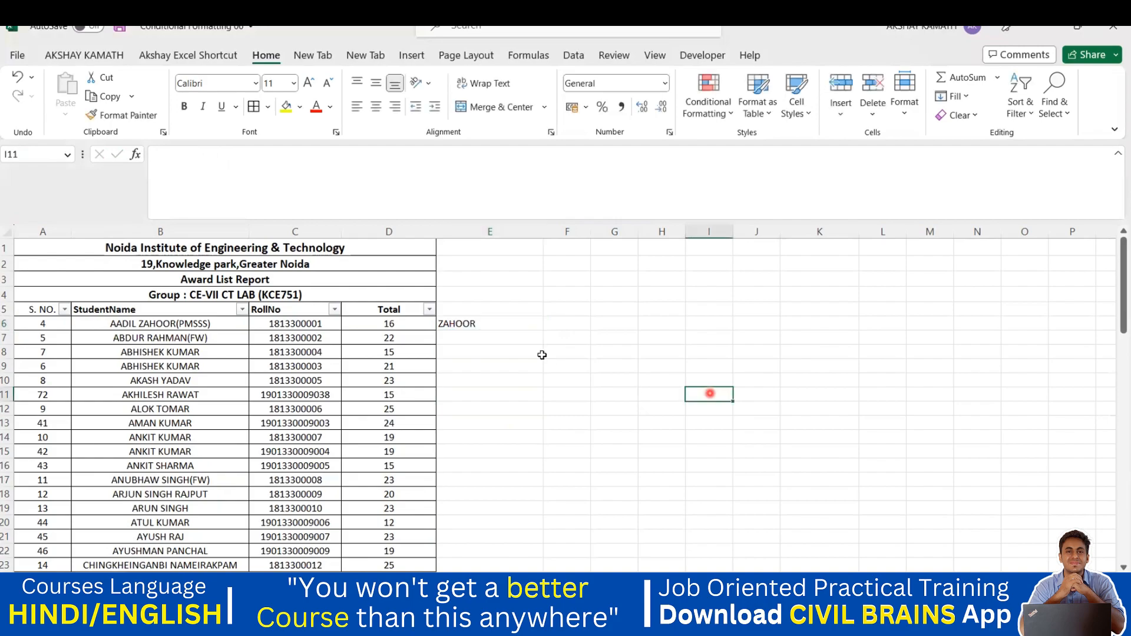
left_click(461, 324)
left_click_drag(455, 417, 485, 541)
key("ctrl+e")
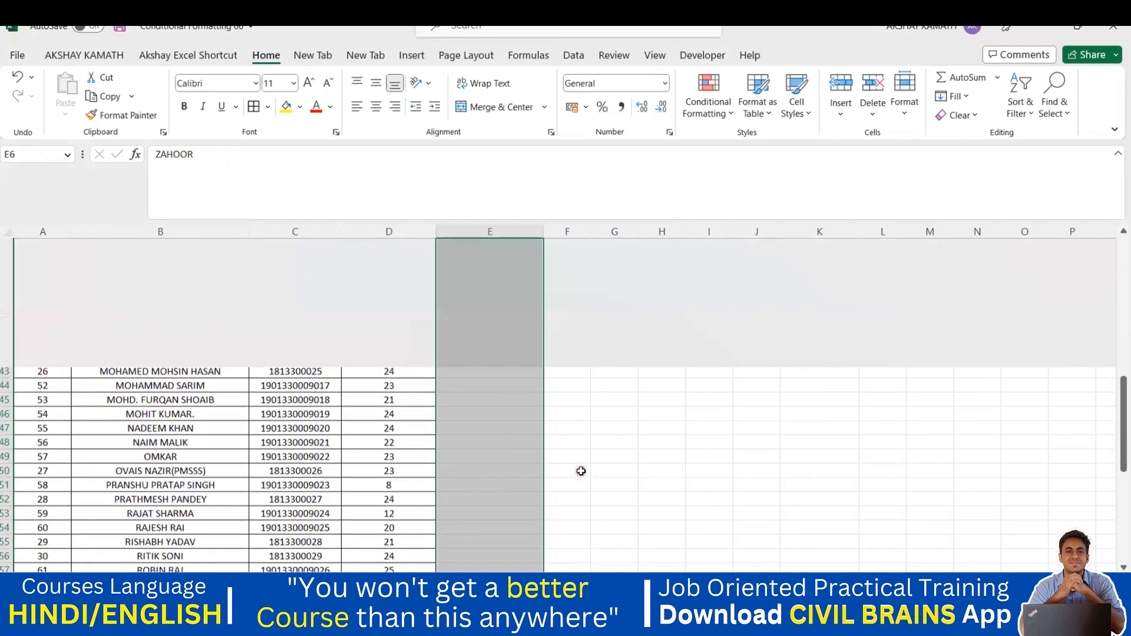
Step: Check the filled names in E8–E21 and type RAHMAN into E7
scroll(532, 437, "down", 1)
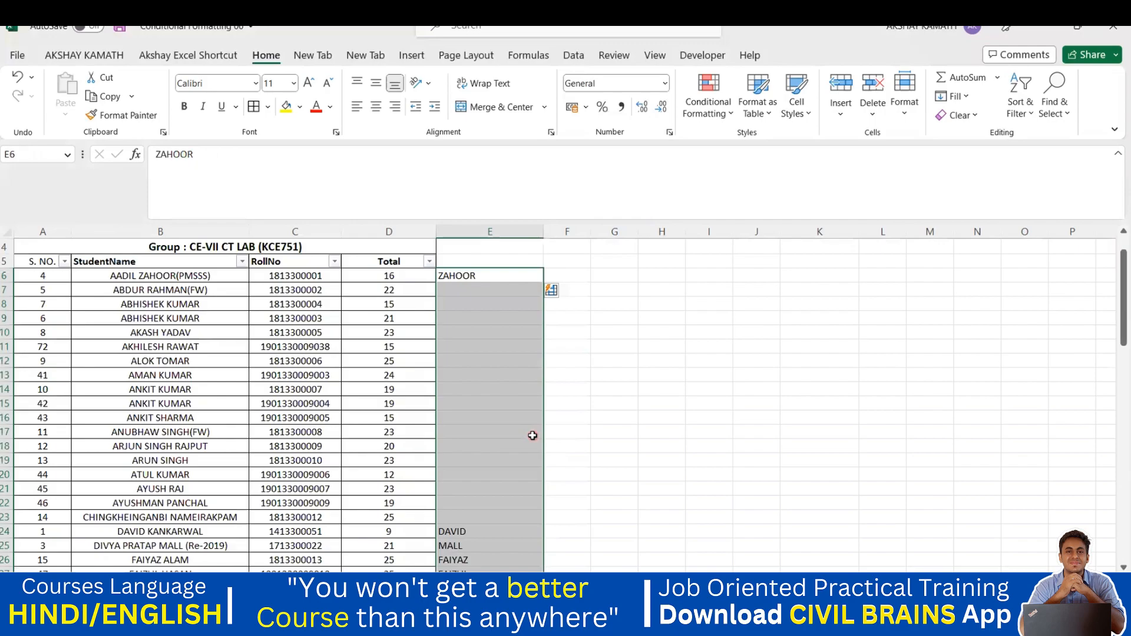
left_click(532, 435)
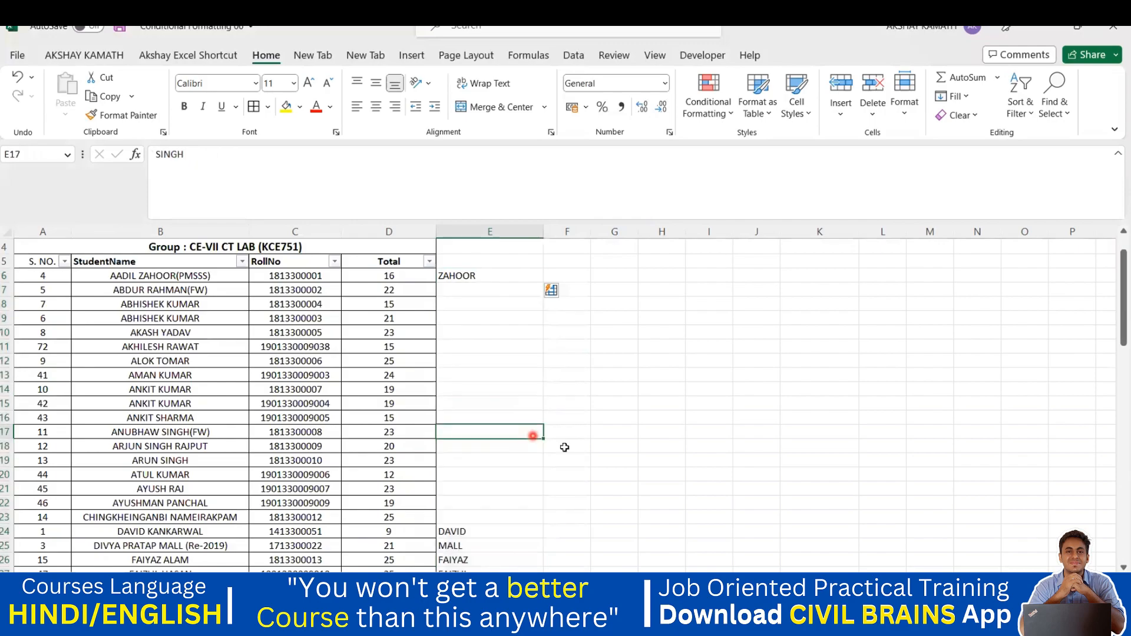
left_click(568, 447)
left_click_drag(457, 291, 462, 449)
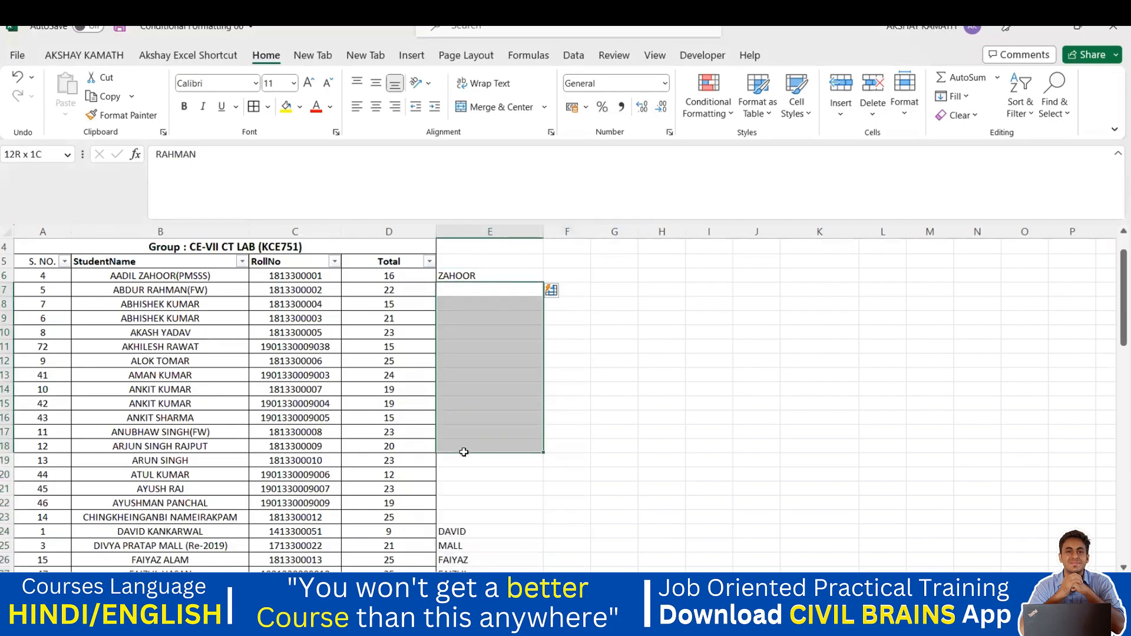
left_click(504, 488)
left_click(470, 303)
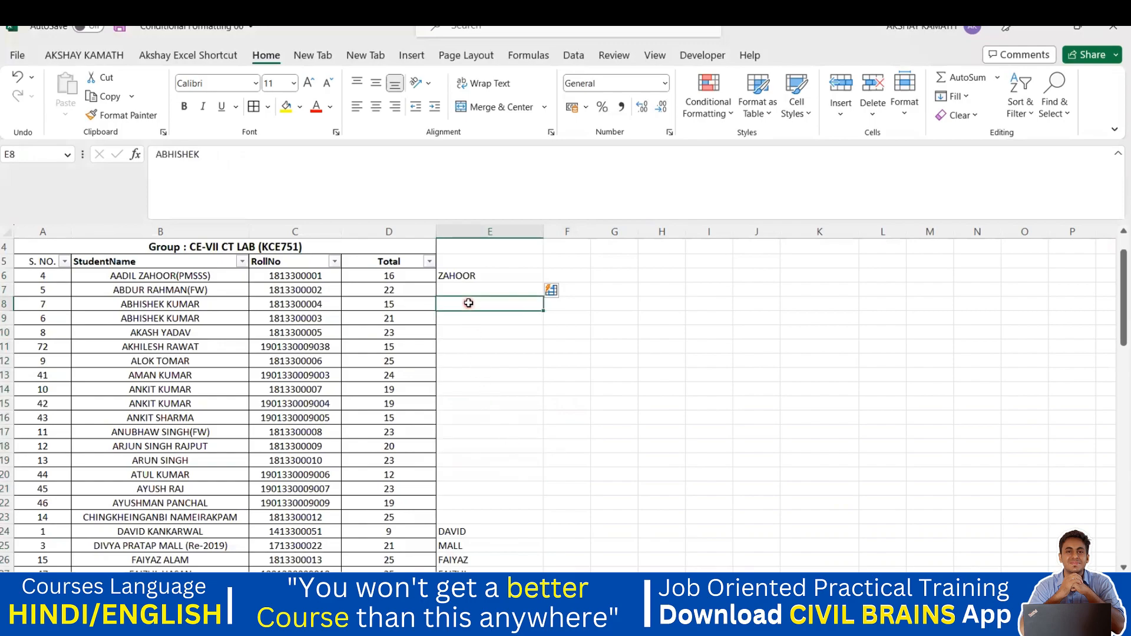
left_click(466, 361)
left_click(465, 380)
left_click(465, 403)
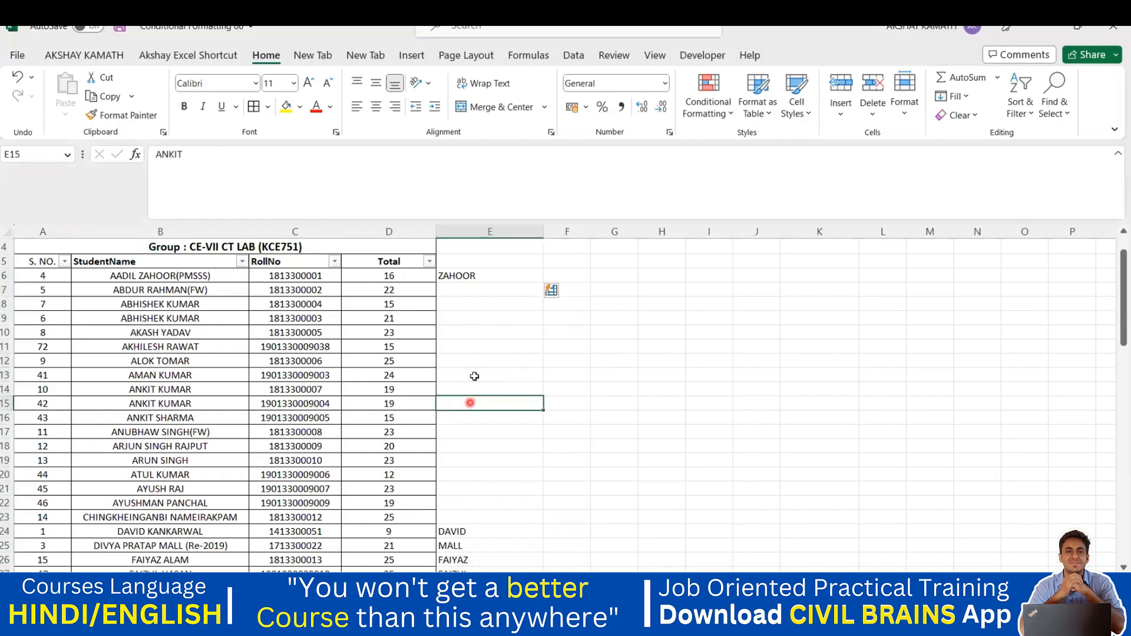
left_click(463, 287)
type("RAHMAN")
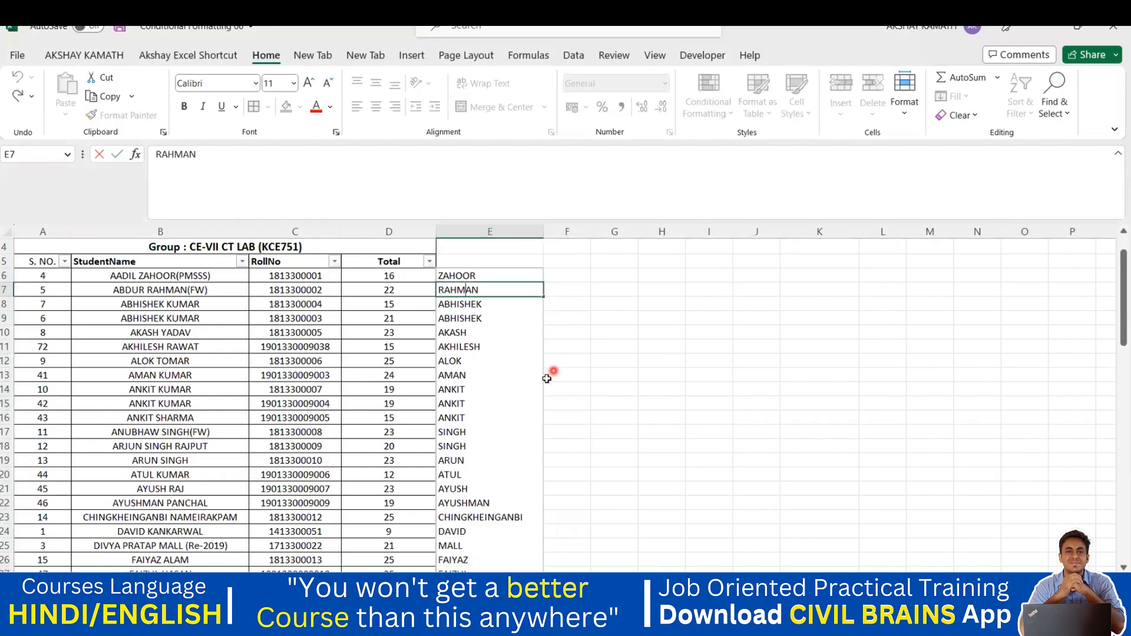
Step: Commit RAHMAN in E7, then undo the first-name Flash Fill
left_click(592, 317)
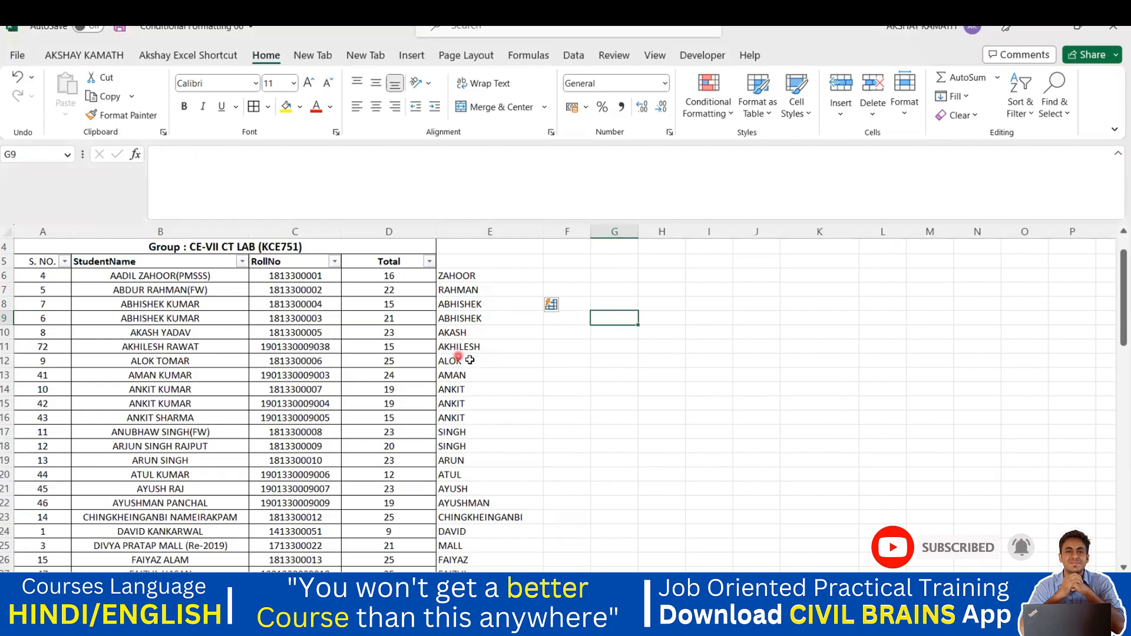
left_click(481, 307)
key("Up")
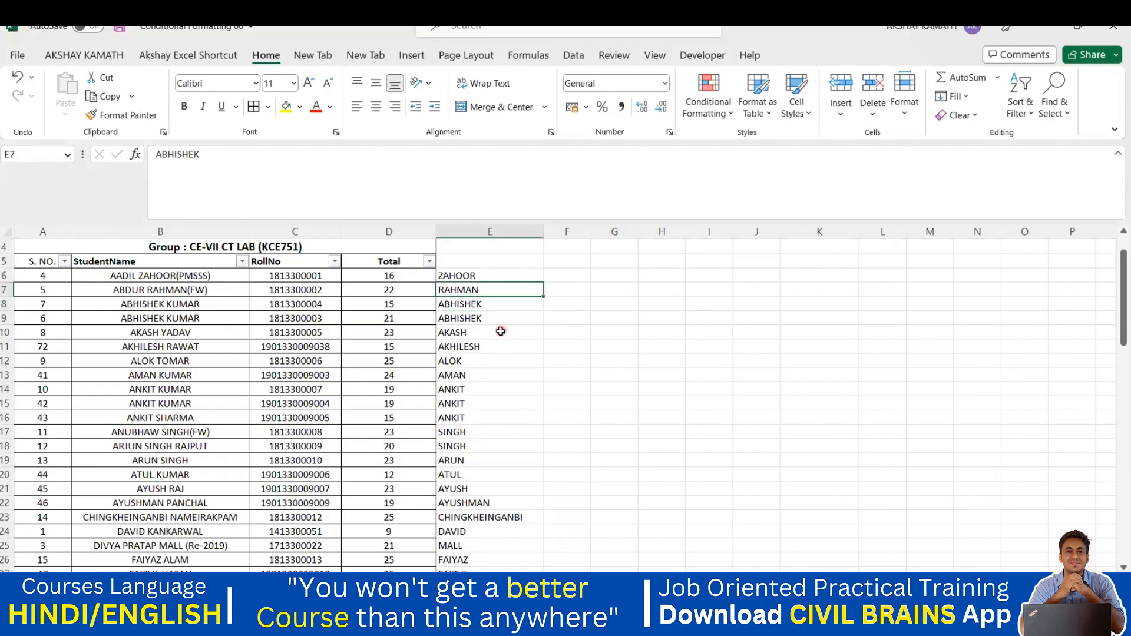
key("ctrl+z")
Step: Re-enter RAHMAN in E7 and KUMAR in E8, then select the E6:E8 examples
double_click(463, 291)
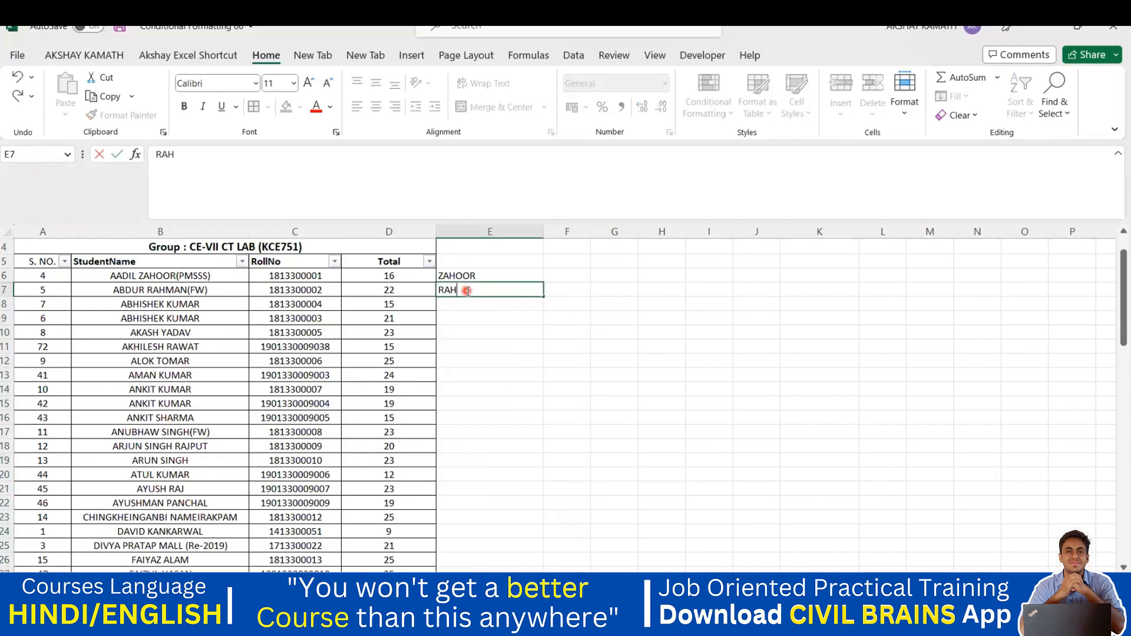
type("RAHMAN")
key("Return")
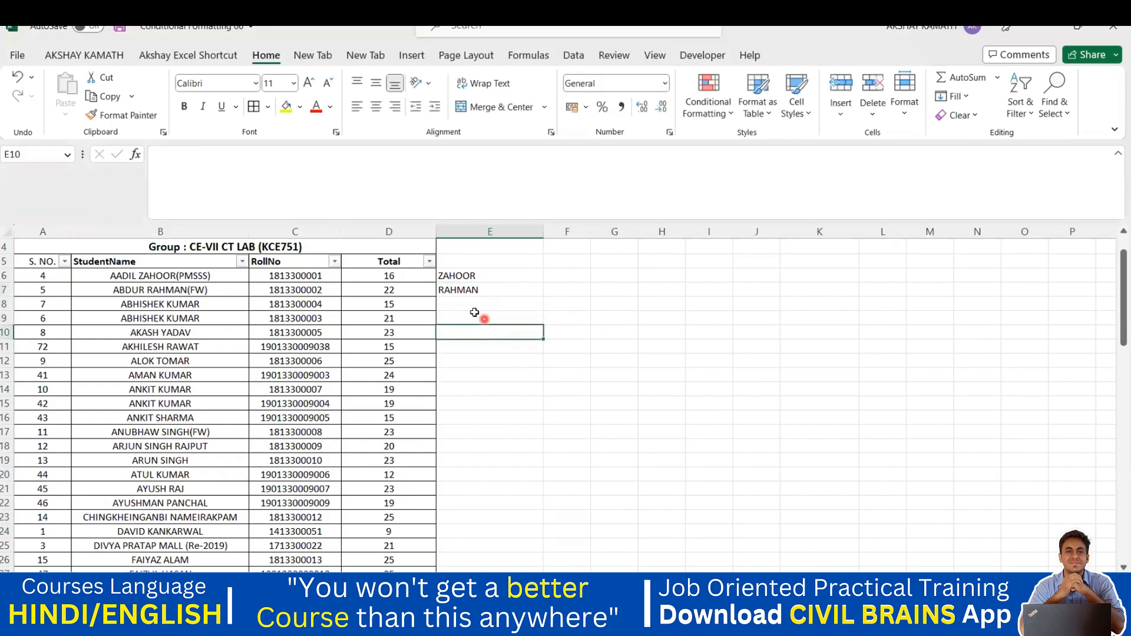
double_click(466, 302)
type("KUMAR")
left_click(522, 356)
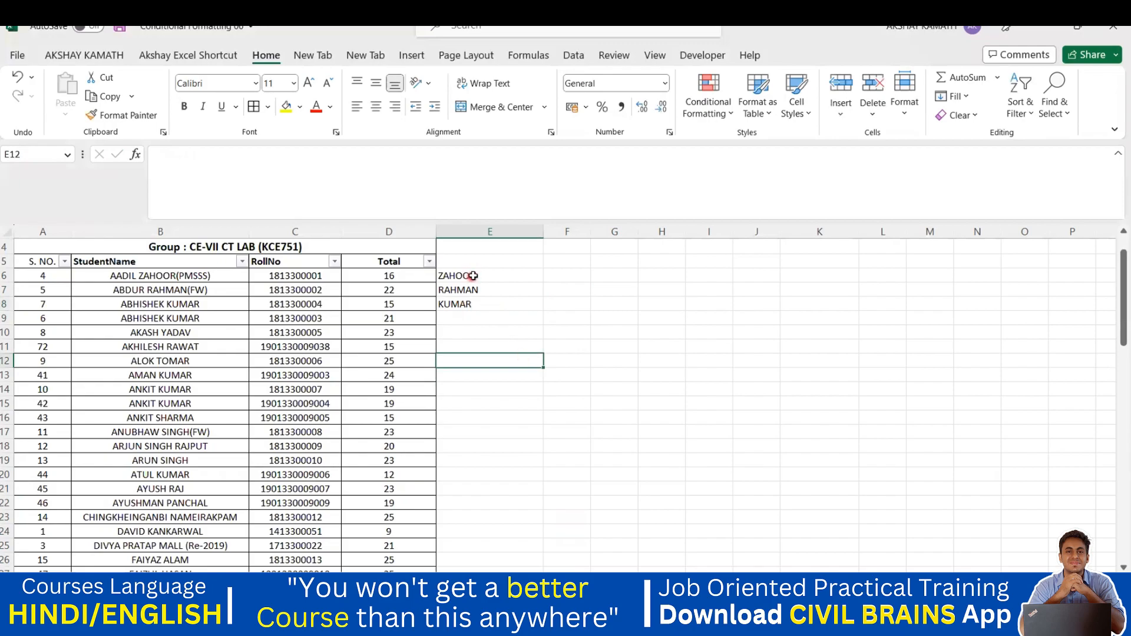
left_click_drag(473, 276, 473, 308)
left_click_drag(477, 511, 498, 523)
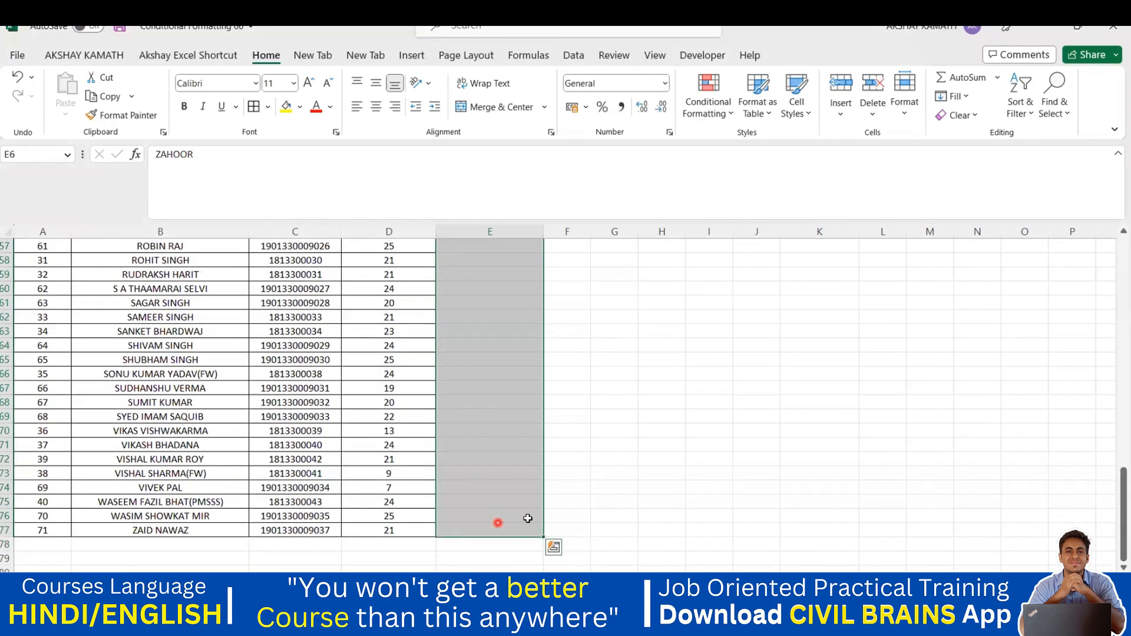
scroll(534, 514, "up", 19)
left_click(525, 493)
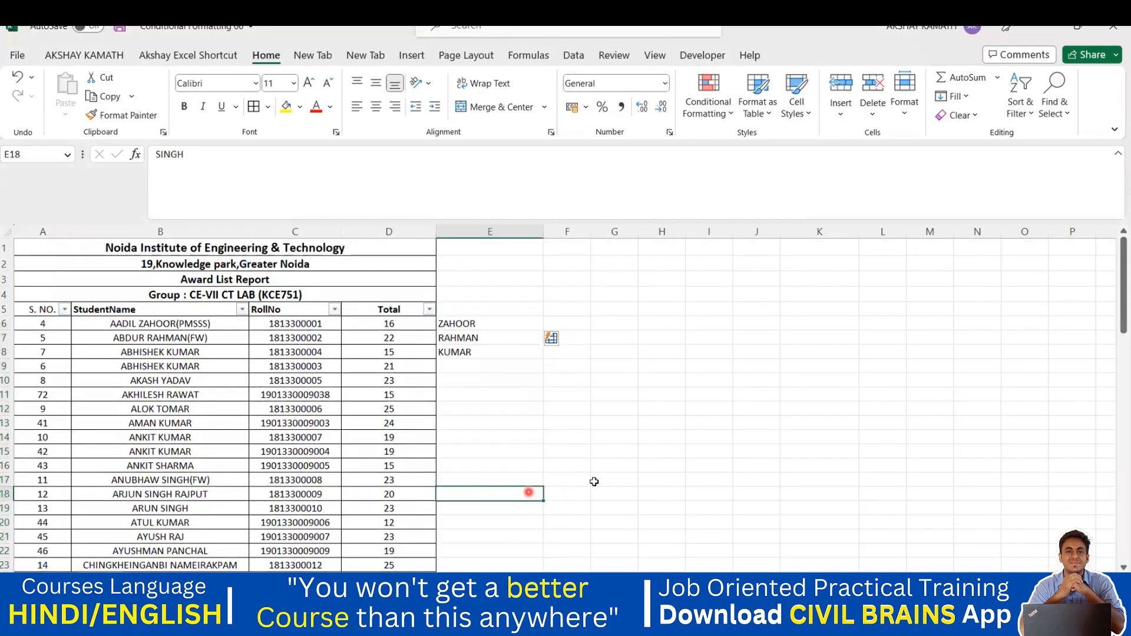
left_click(616, 478)
scroll(610, 473, "down", 3)
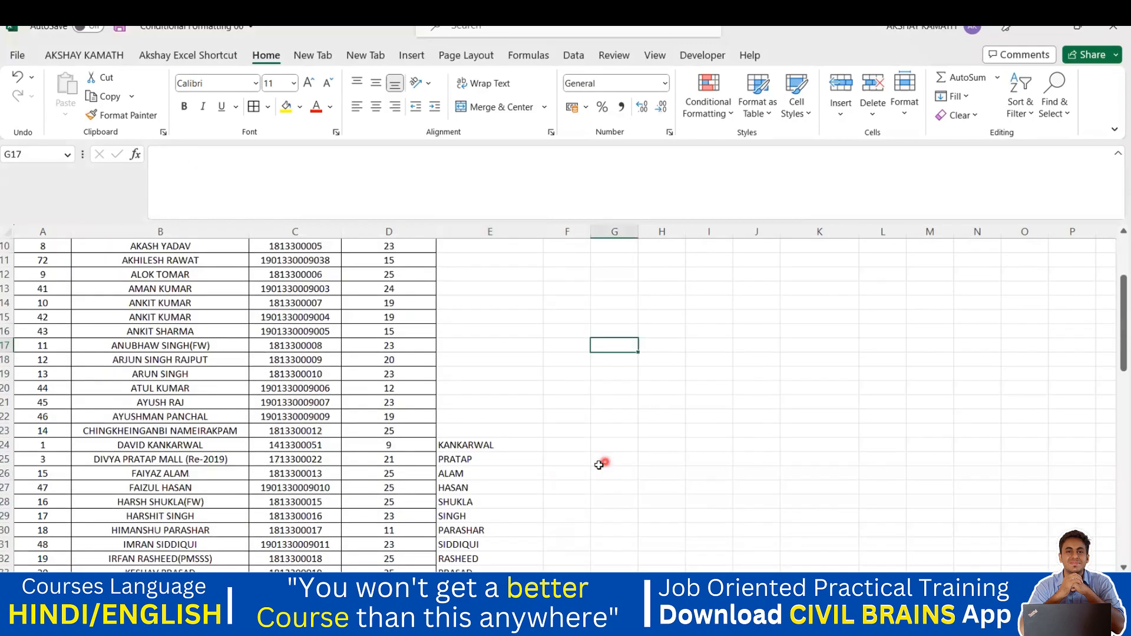
scroll(588, 469, "down", 1)
scroll(503, 435, "down", 1)
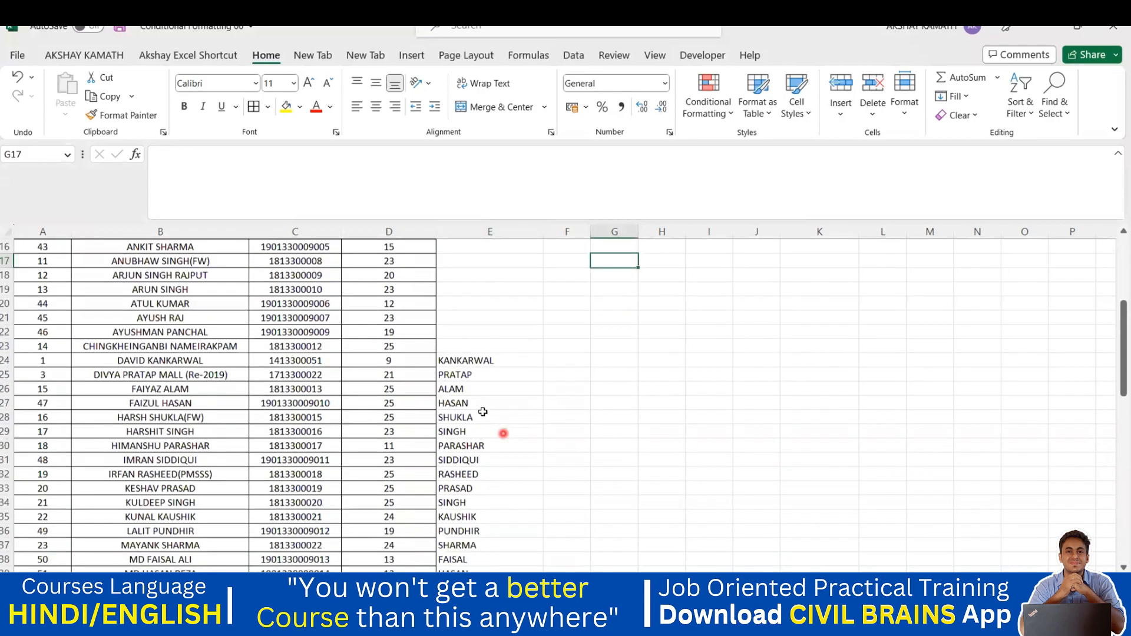
scroll(465, 417, "down", 1)
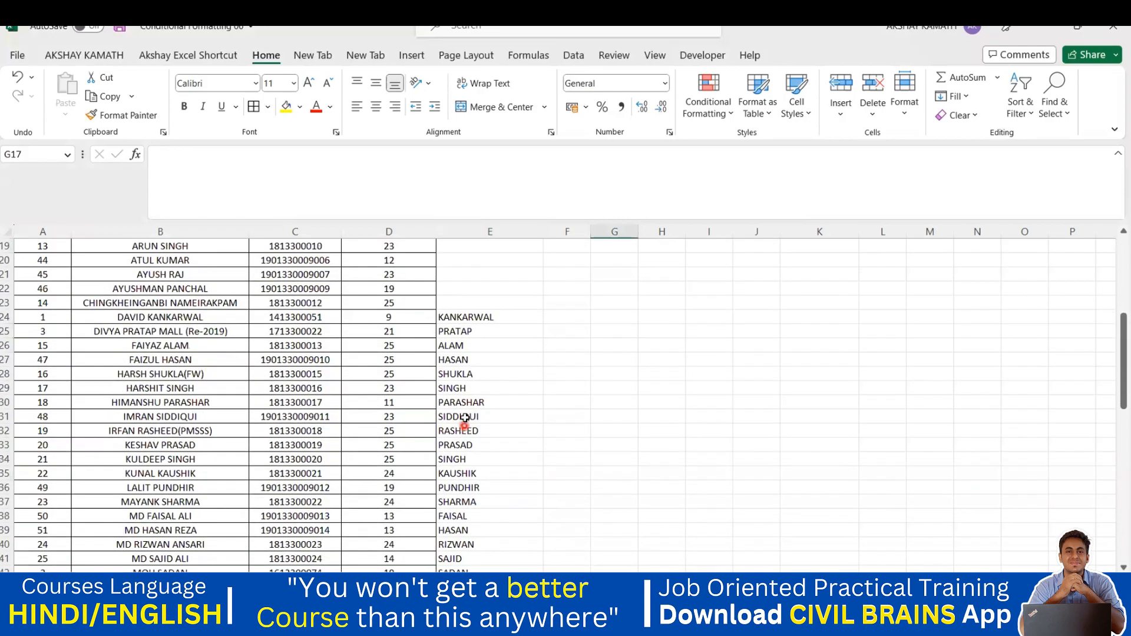
scroll(456, 412, "down", 3)
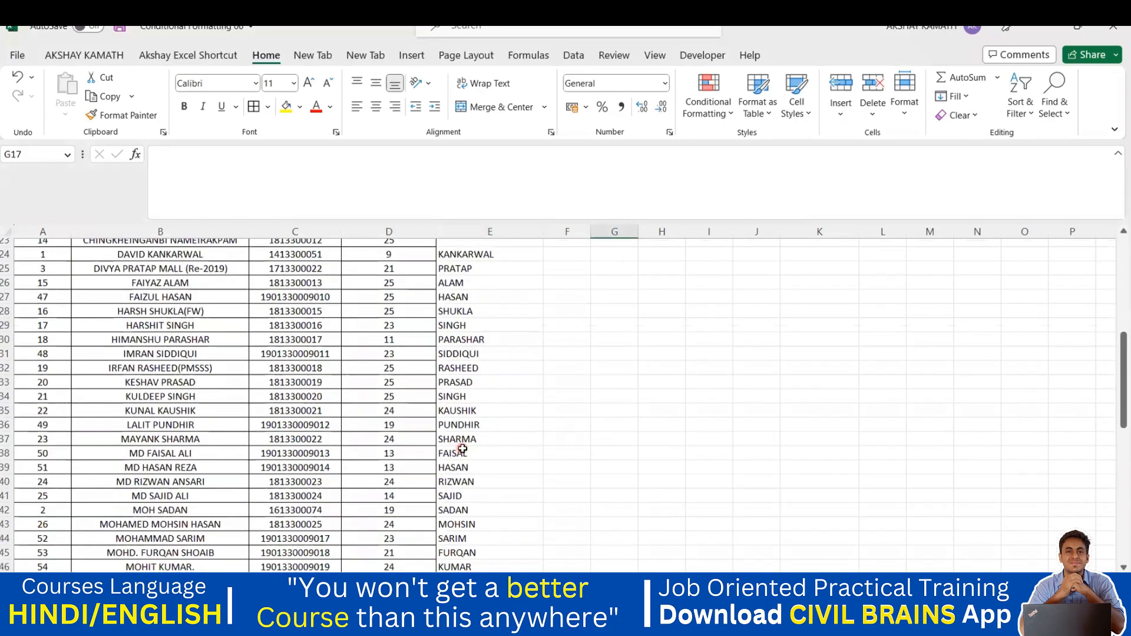
left_click(461, 430)
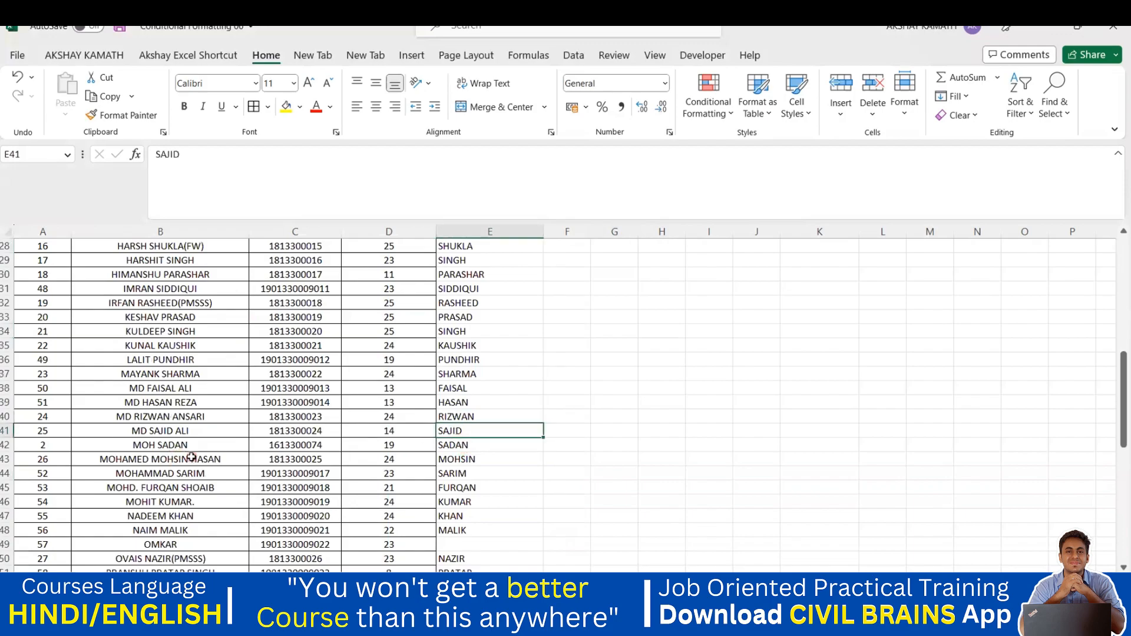
left_click(176, 429)
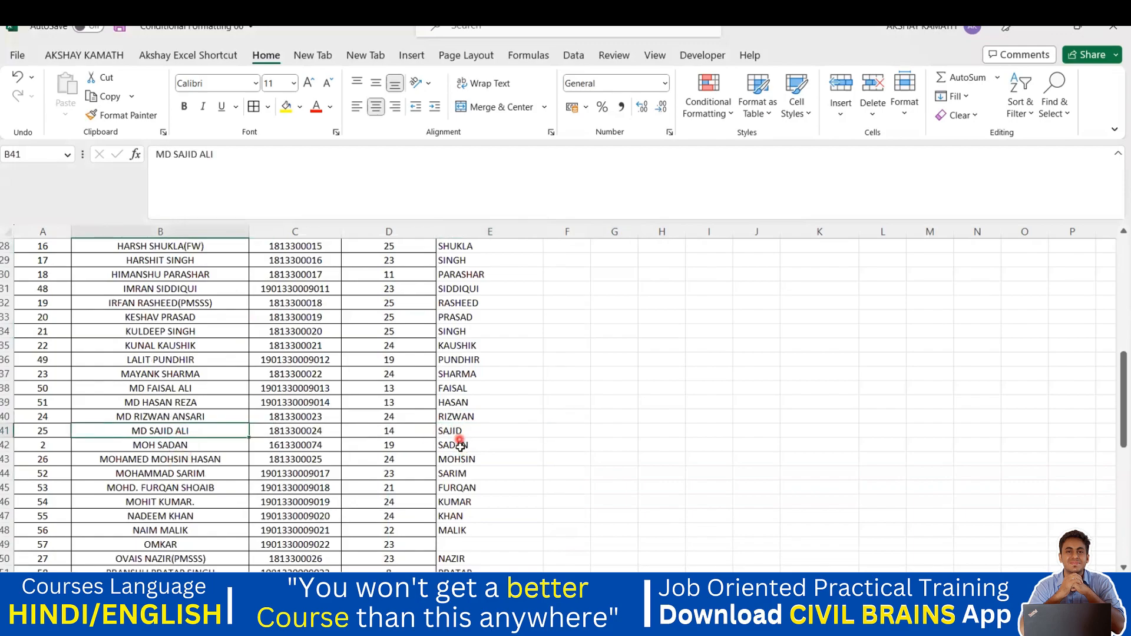
left_click(459, 446)
left_click(448, 473)
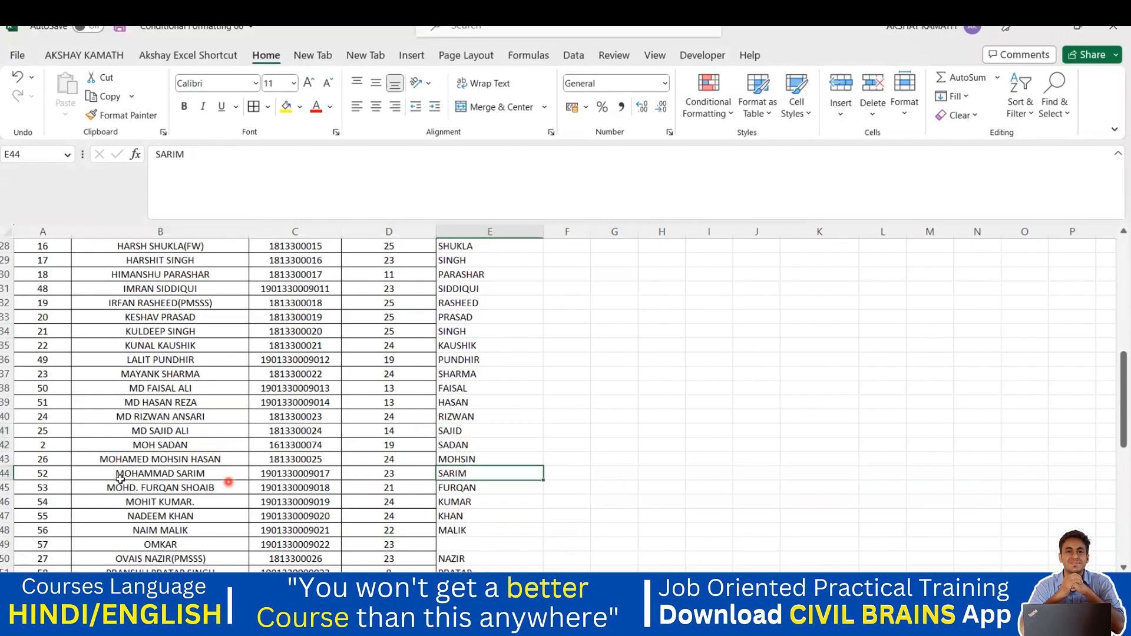
left_click(468, 492)
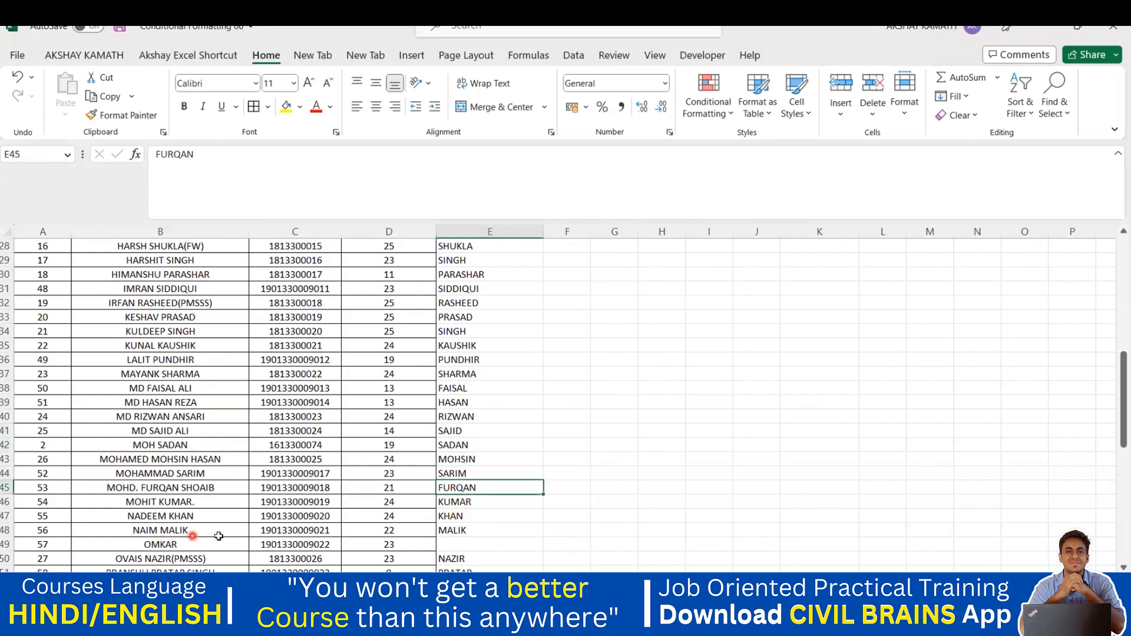
left_click(463, 530)
scroll(462, 531, "down", 1)
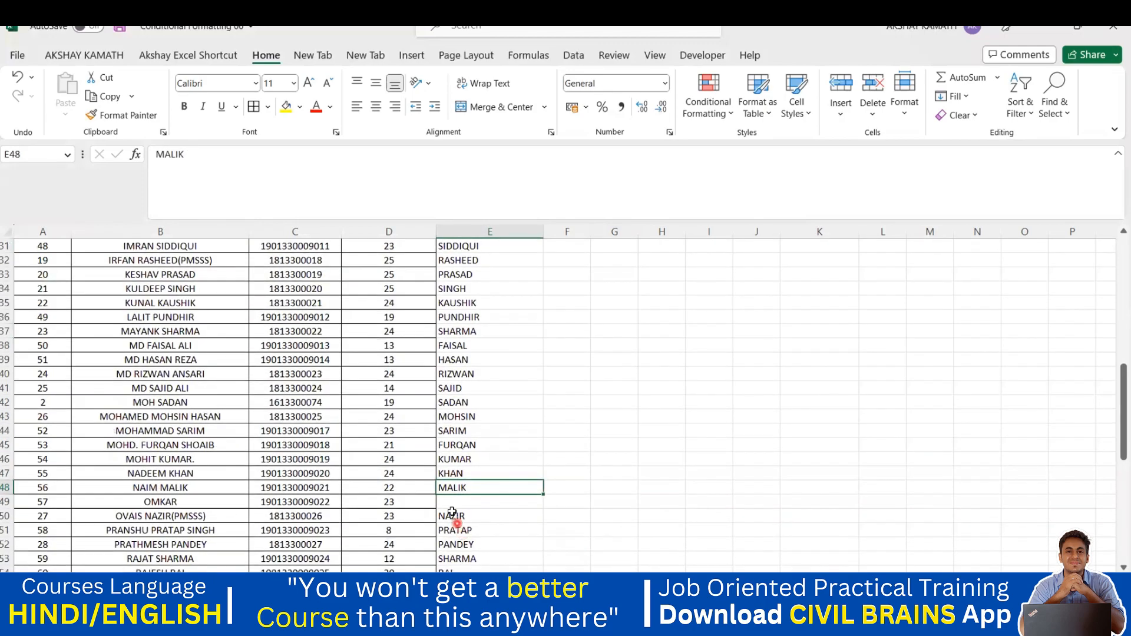
key("Down")
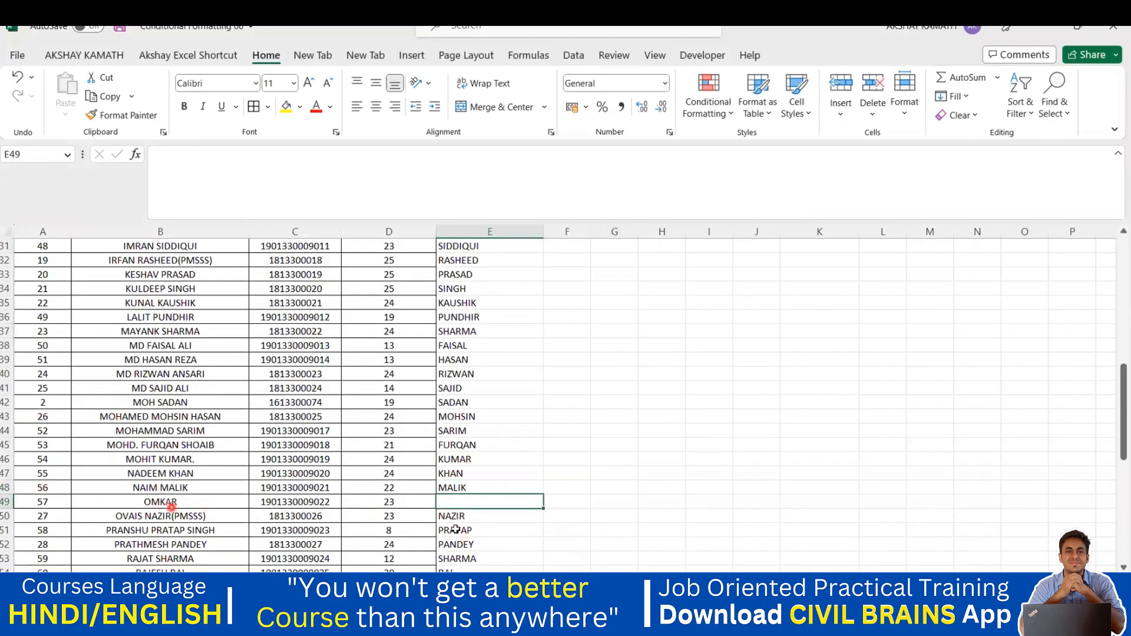
left_click(596, 505)
scroll(530, 498, "down", 1)
left_click(456, 474)
scroll(485, 525, "down", 1)
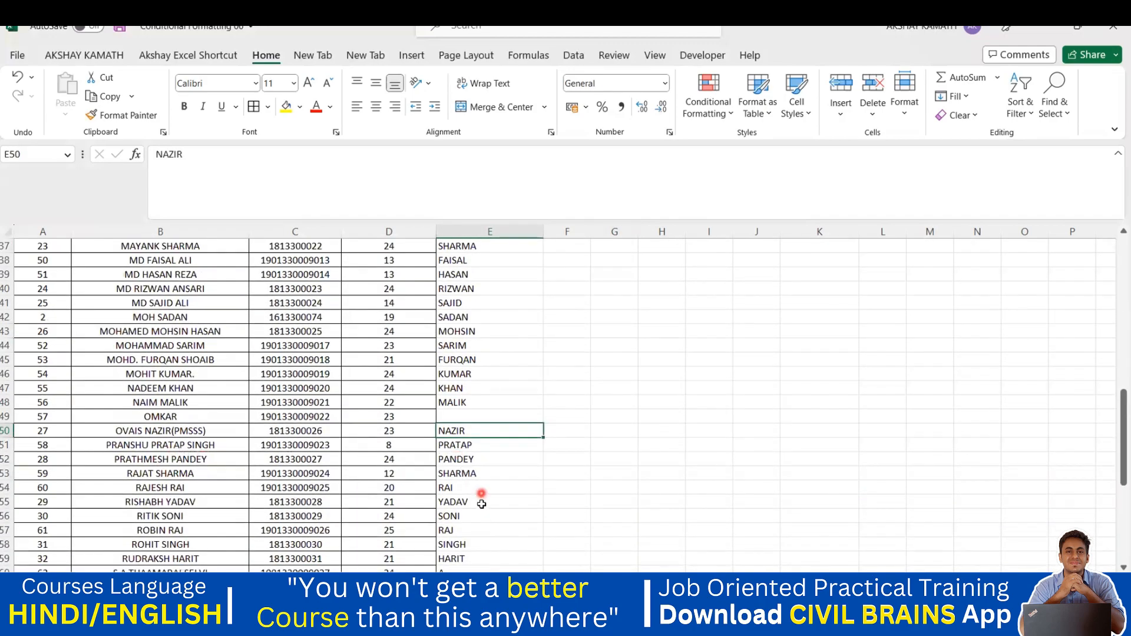
scroll(482, 504, "down", 2)
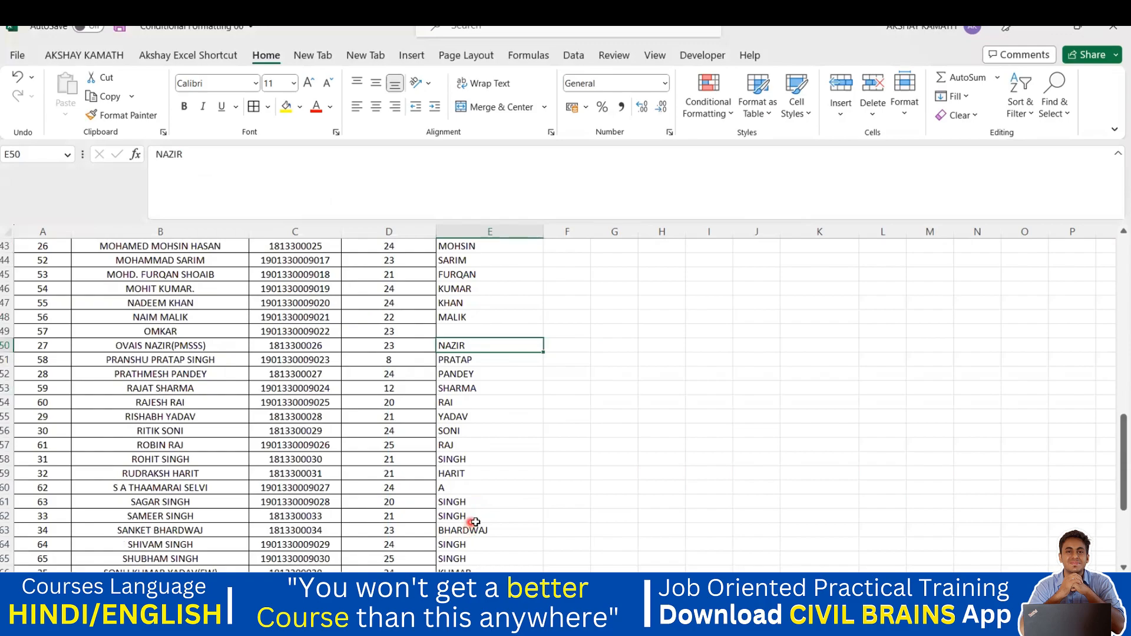
left_click(447, 490)
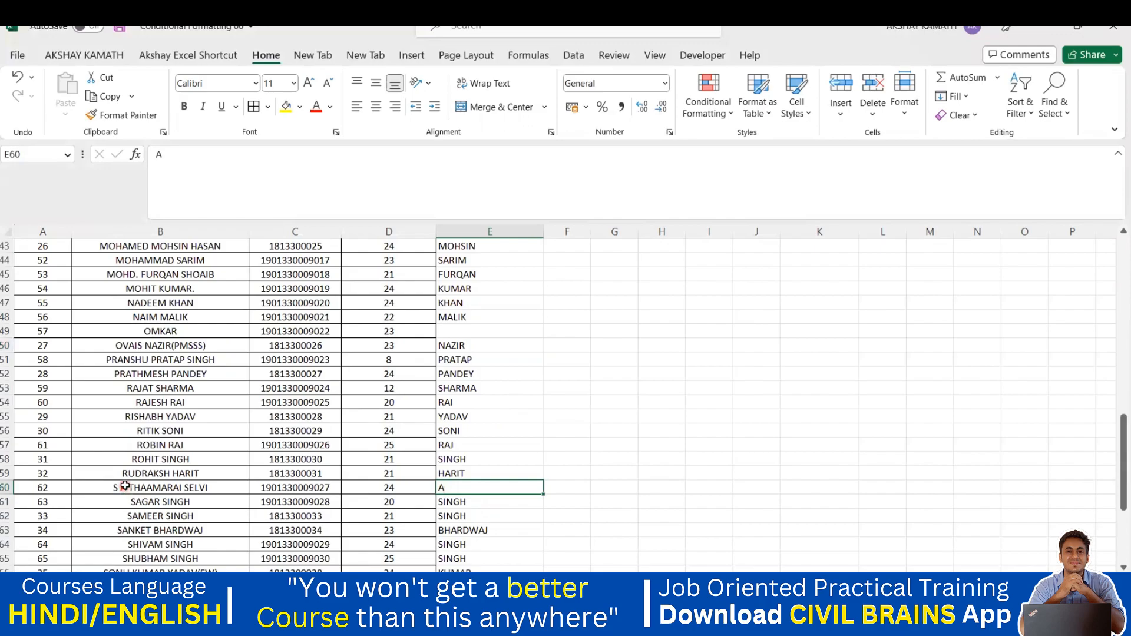
scroll(586, 494, "down", 5)
scroll(574, 500, "up", 9)
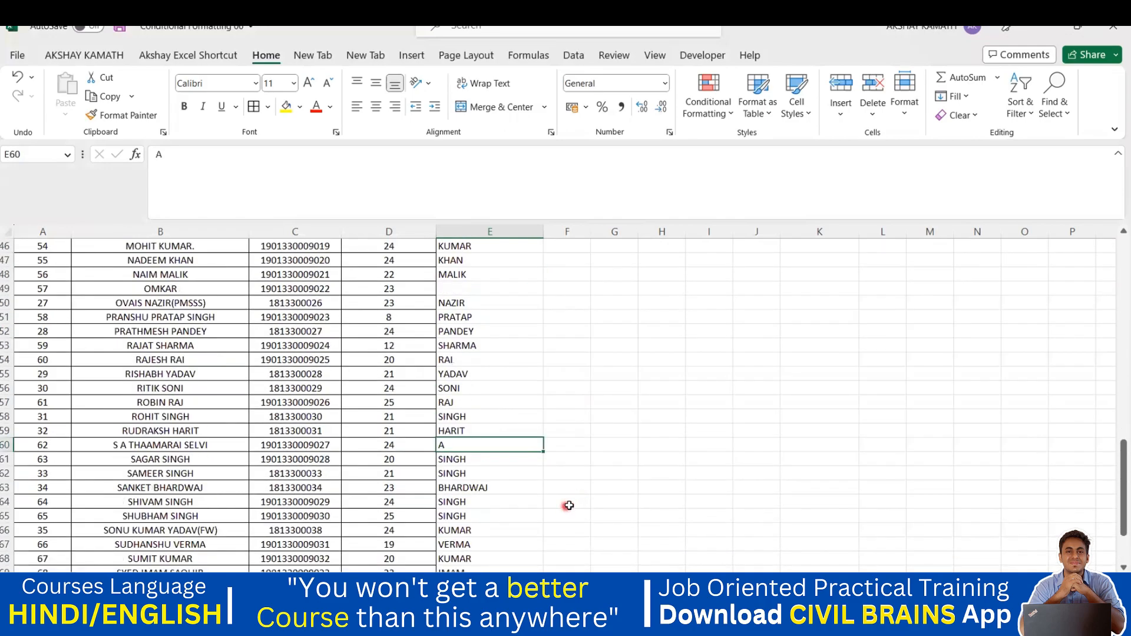
scroll(572, 504, "up", 10)
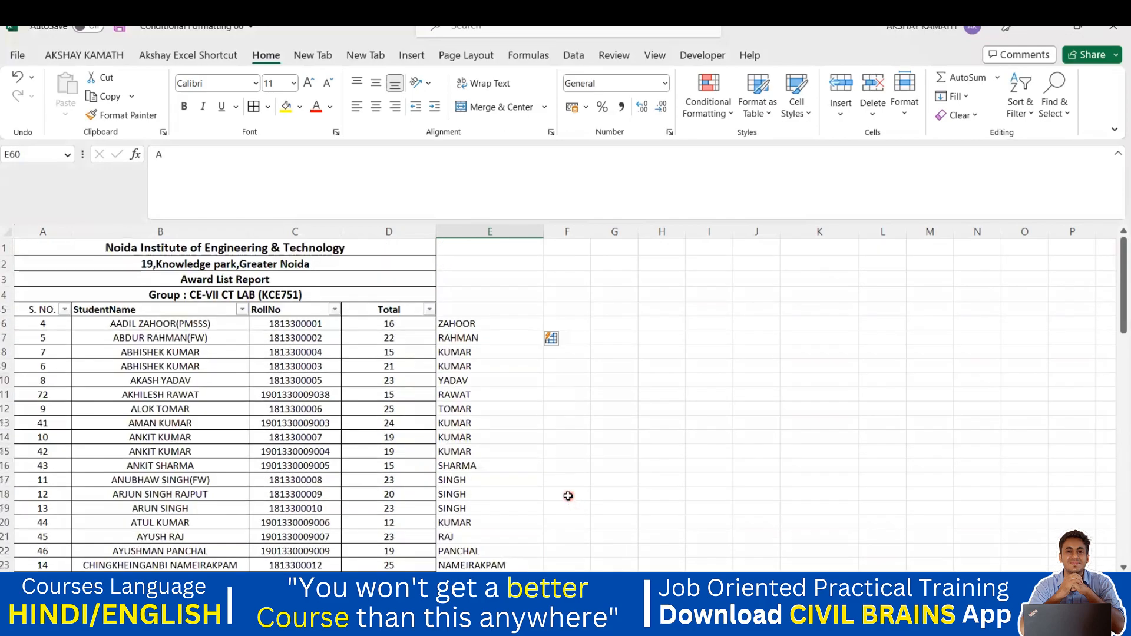
left_click(566, 495)
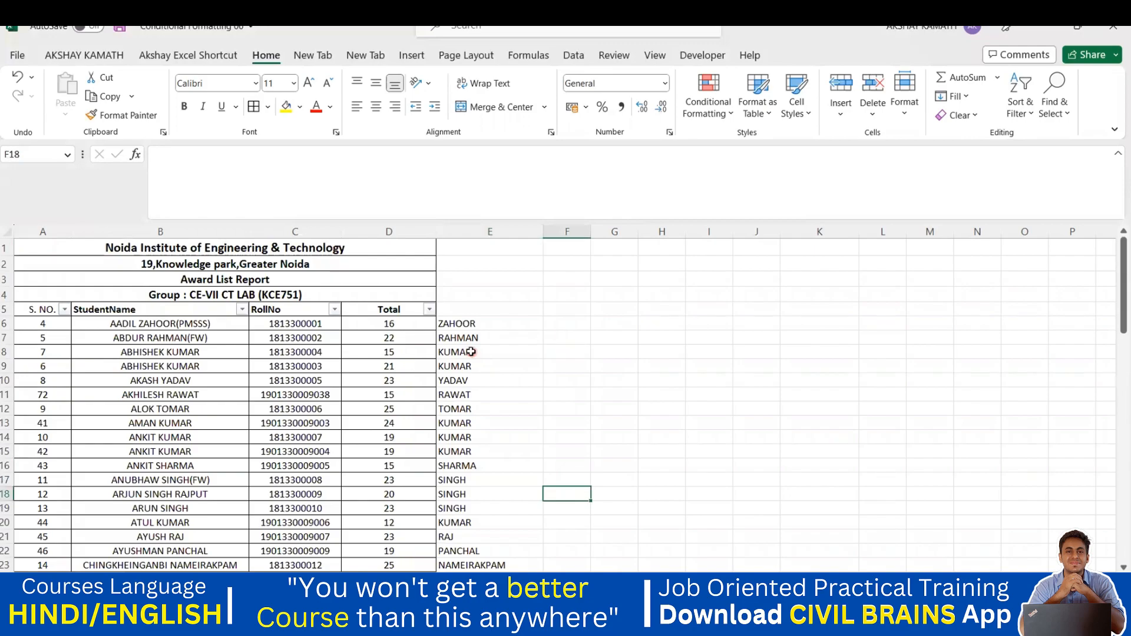
key("ctrl+z")
left_click(495, 366)
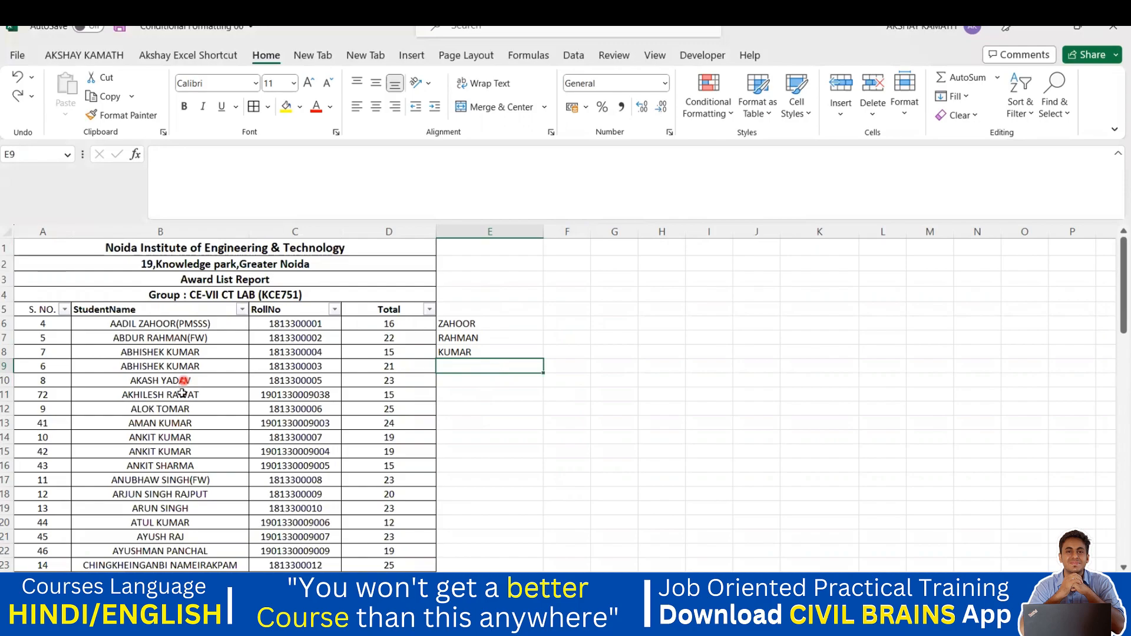
Step: Delete the KUMAR and RAHMAN examples from E8 and E7, leaving only ZAHOOR
key("Down")
key("Down")
key("Down")
key("Up")
key("Up")
key("Up")
key("Up")
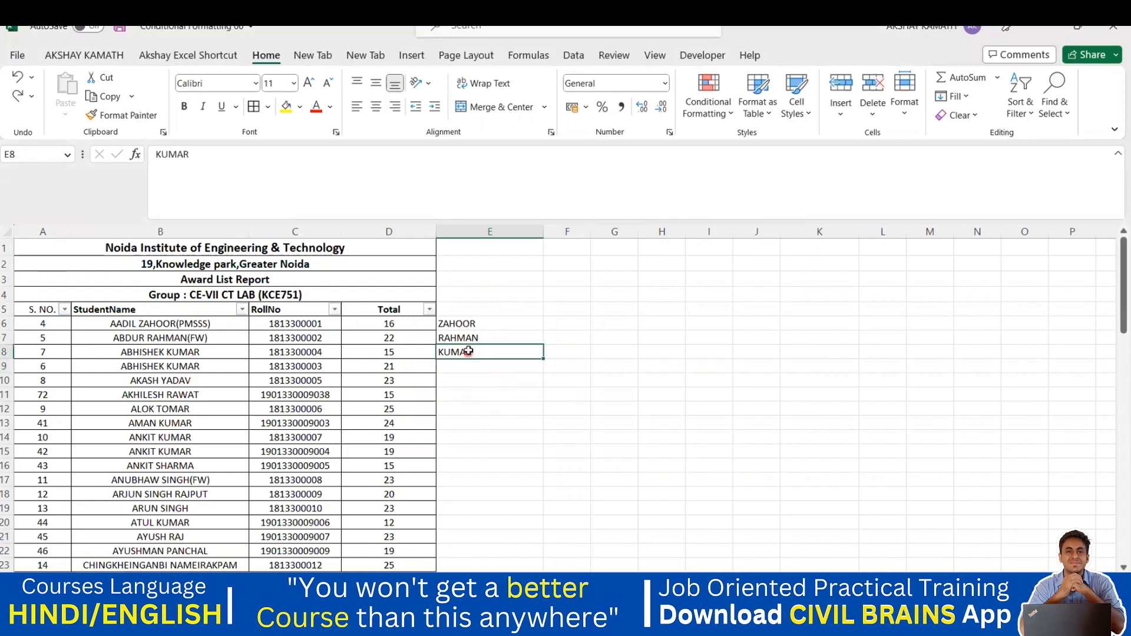
key("Delete")
left_click(477, 337)
key("Delete")
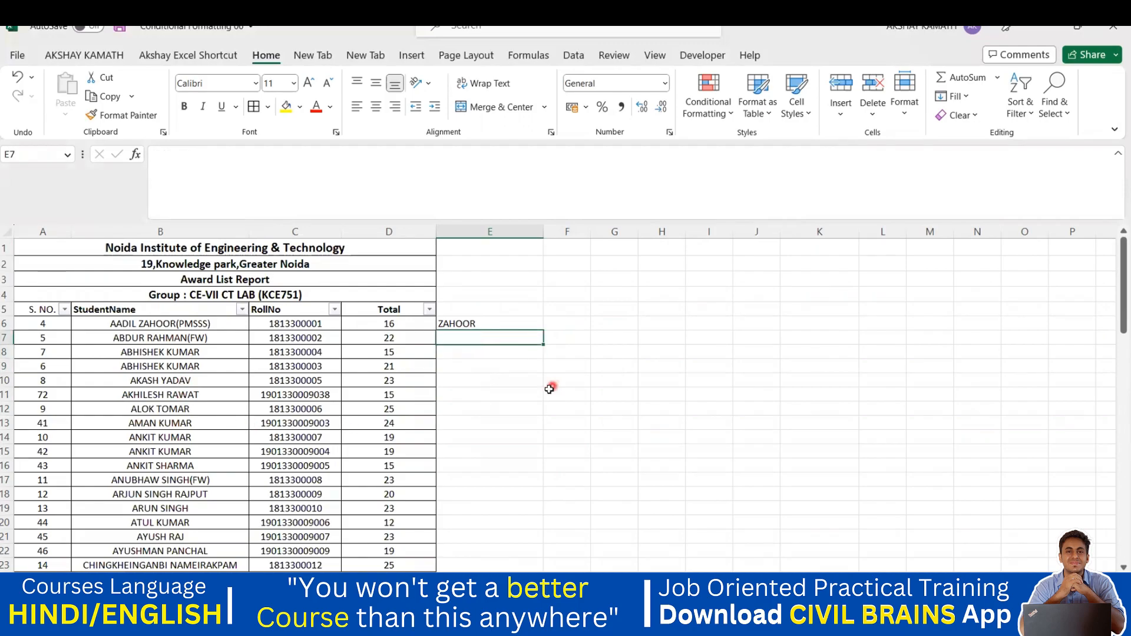
left_click(532, 389)
Step: Flash Fill column E from the ZAHOOR example and review results like DAVID and MALL
left_click_drag(469, 323, 457, 531)
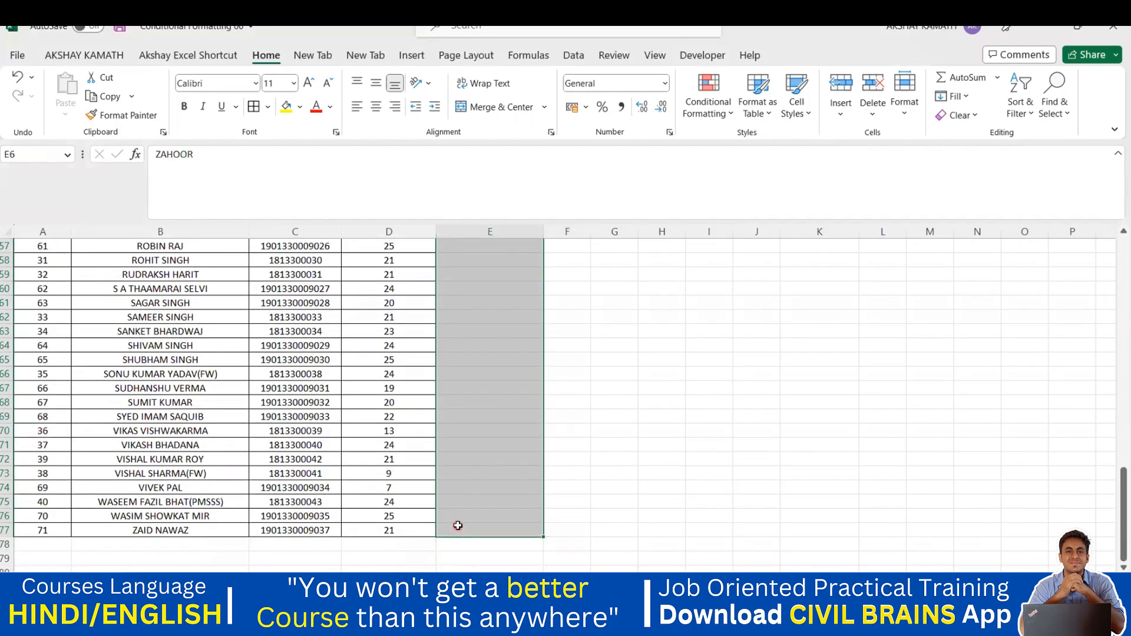
key("ctrl+e")
left_click(487, 507)
left_click_drag(457, 342, 457, 514)
scroll(462, 396, "down", 1)
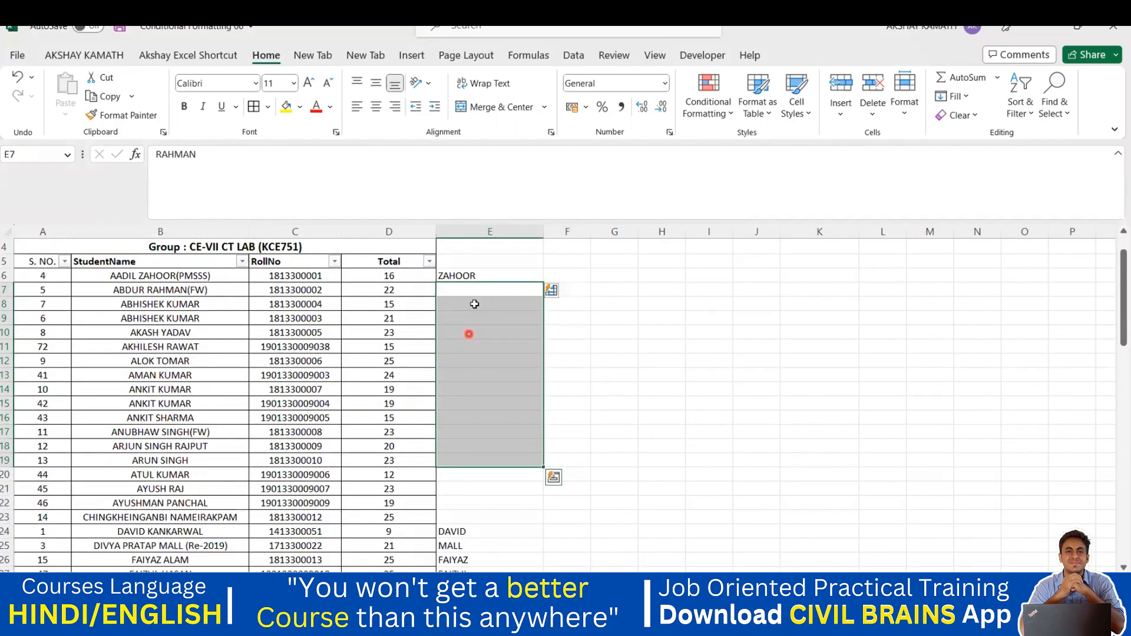
left_click_drag(467, 304, 488, 431)
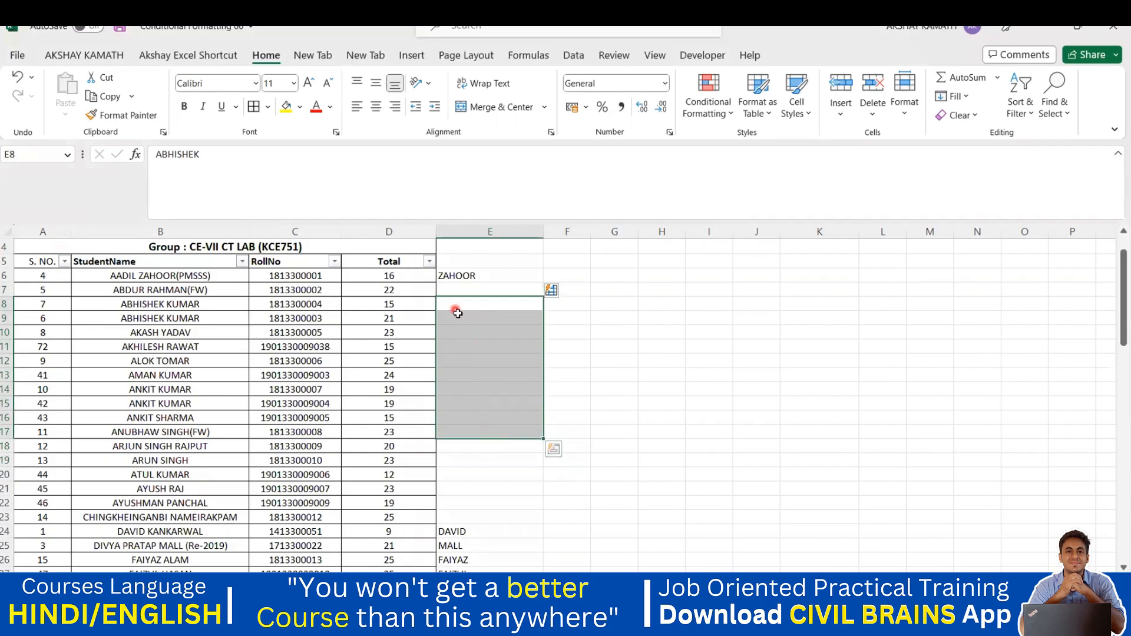
scroll(467, 358, "down", 2)
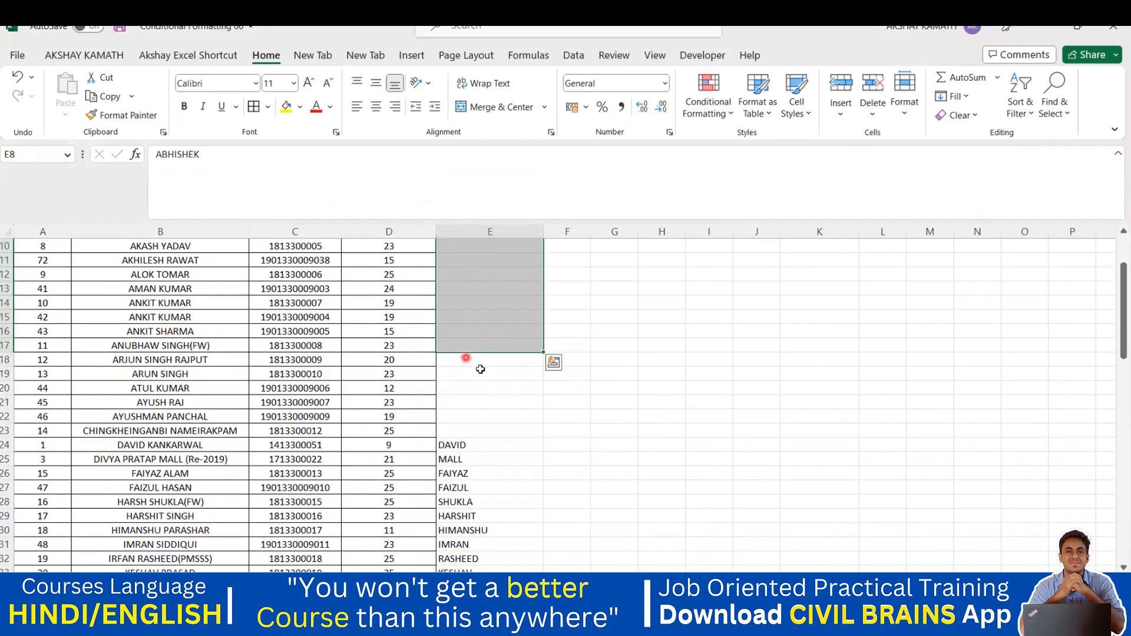
left_click(468, 446)
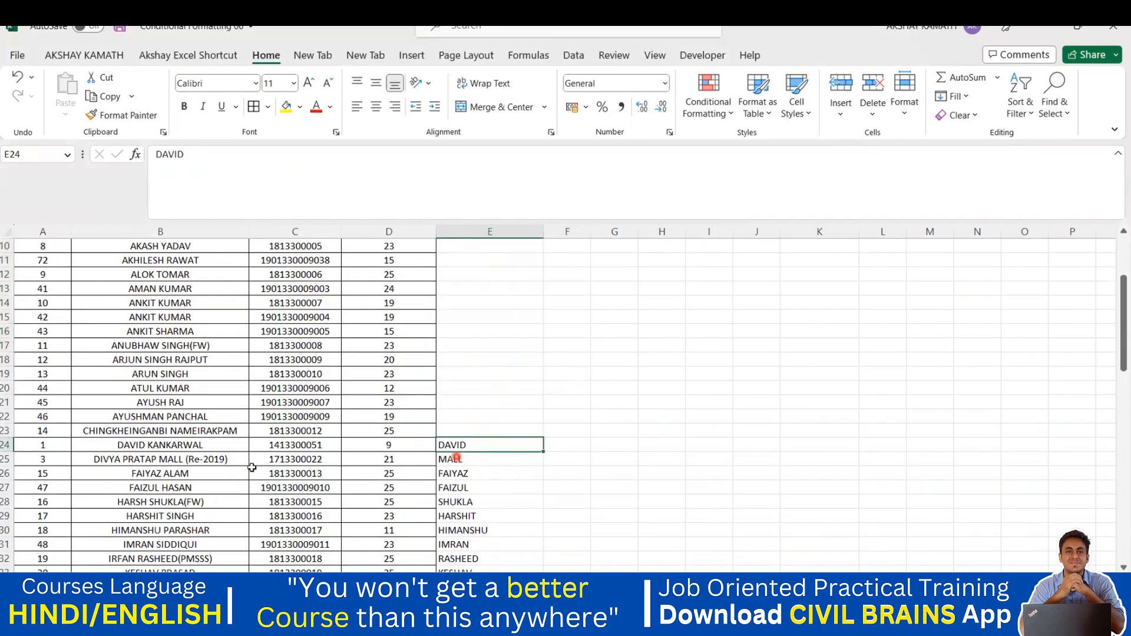
left_click(458, 461)
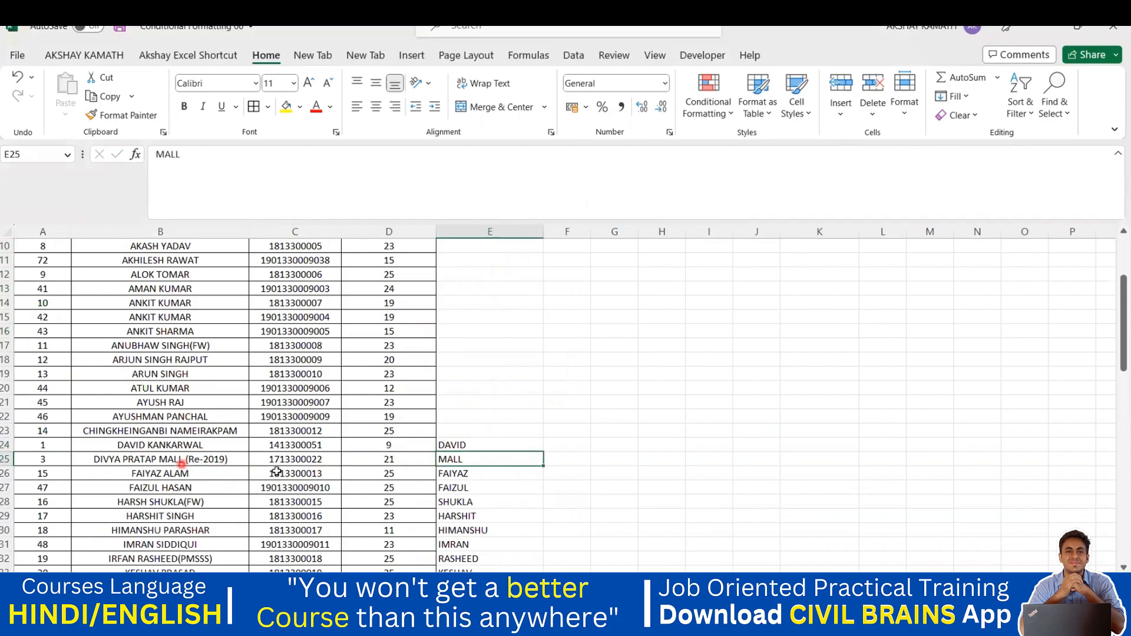
scroll(297, 469, "down", 2)
Step: Review filled entries such as RASHEED, ANKIT, ABHISHEK and ALOK, then select all of column E's names
left_click(464, 473)
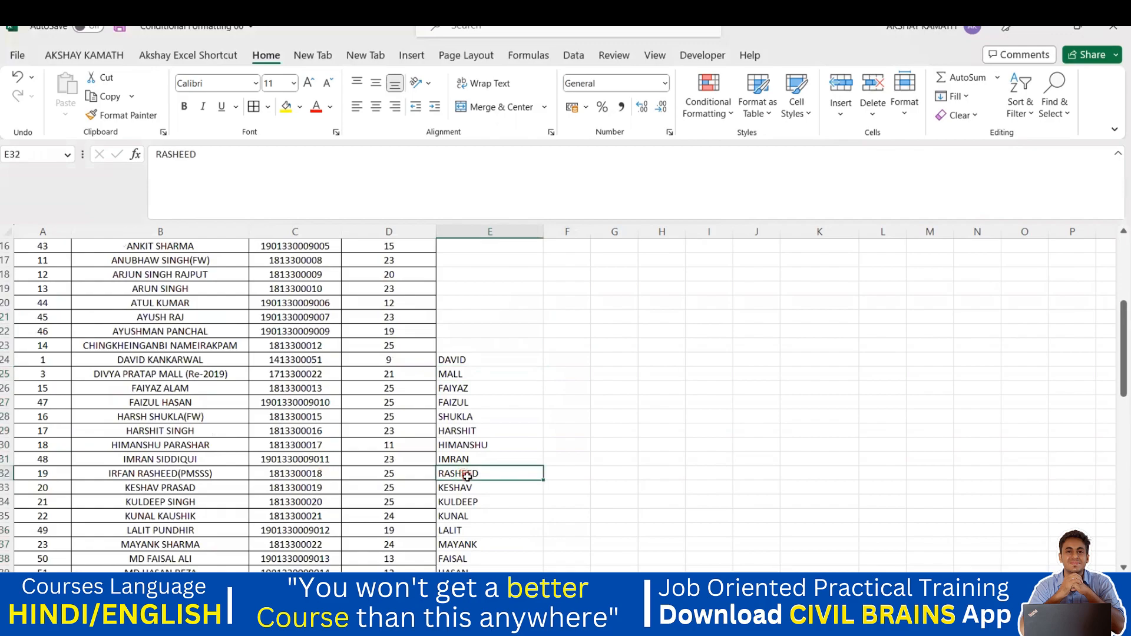
scroll(506, 436, "up", 5)
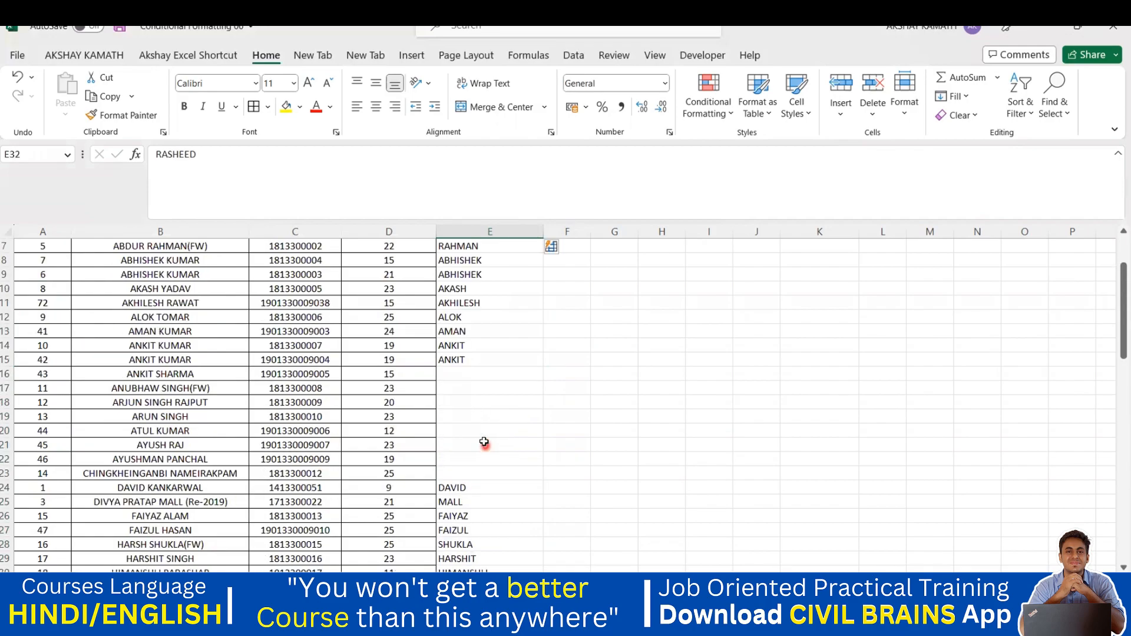
left_click(526, 449)
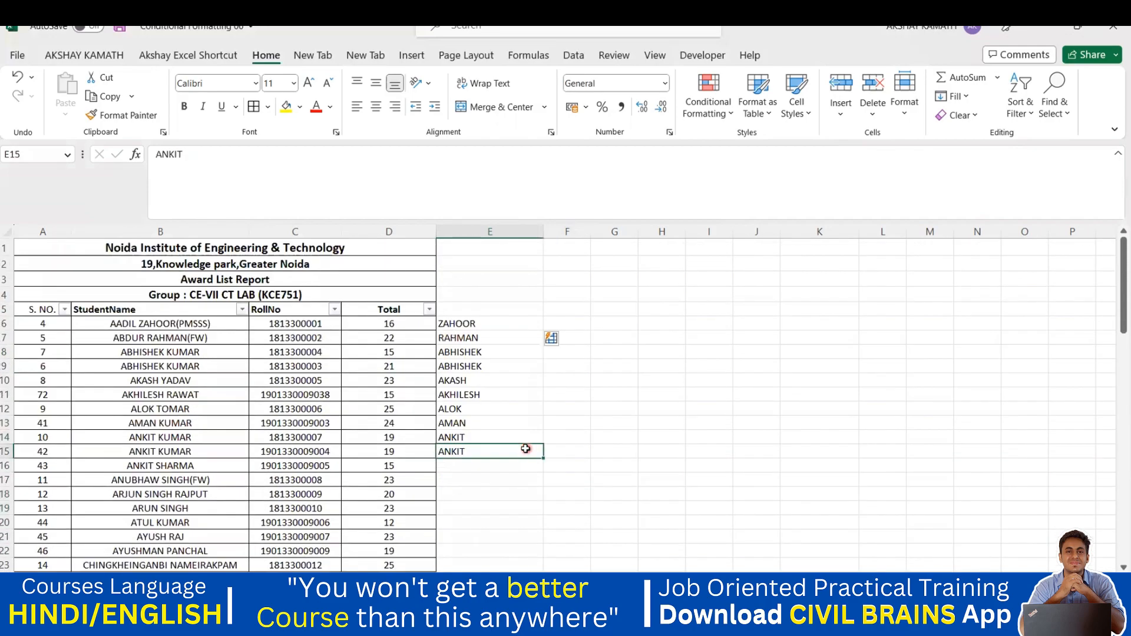
left_click(475, 365)
left_click(472, 353)
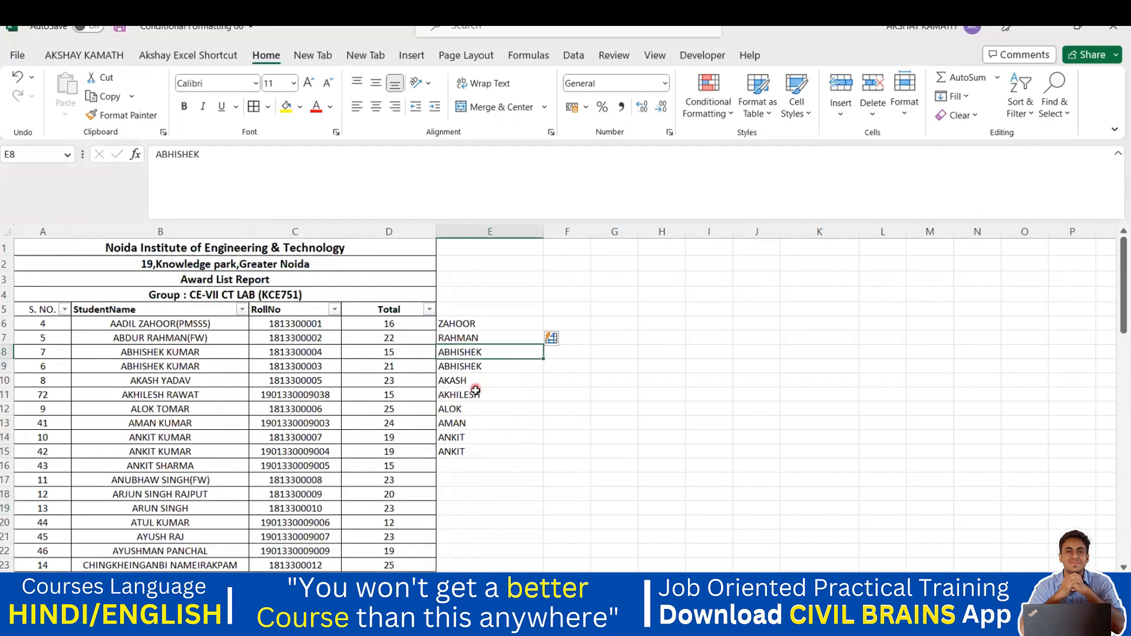
left_click(475, 368)
left_click(475, 381)
left_click(470, 395)
left_click(468, 409)
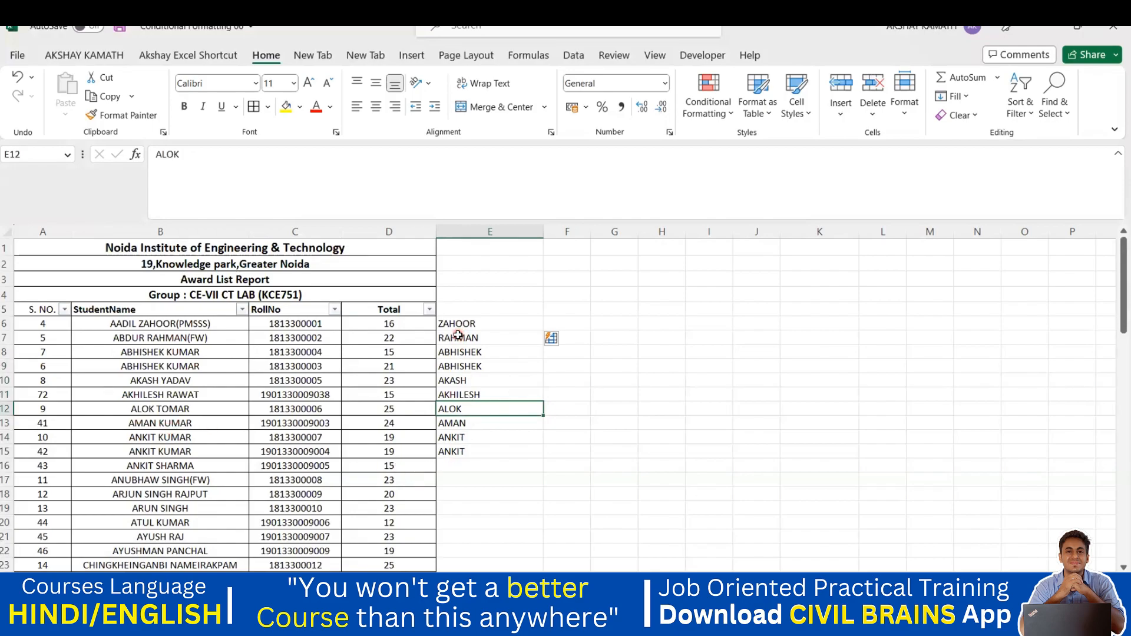
left_click_drag(461, 323, 496, 569)
Step: Delete the selected names from column E and start an entry in cell G8
key("Delete")
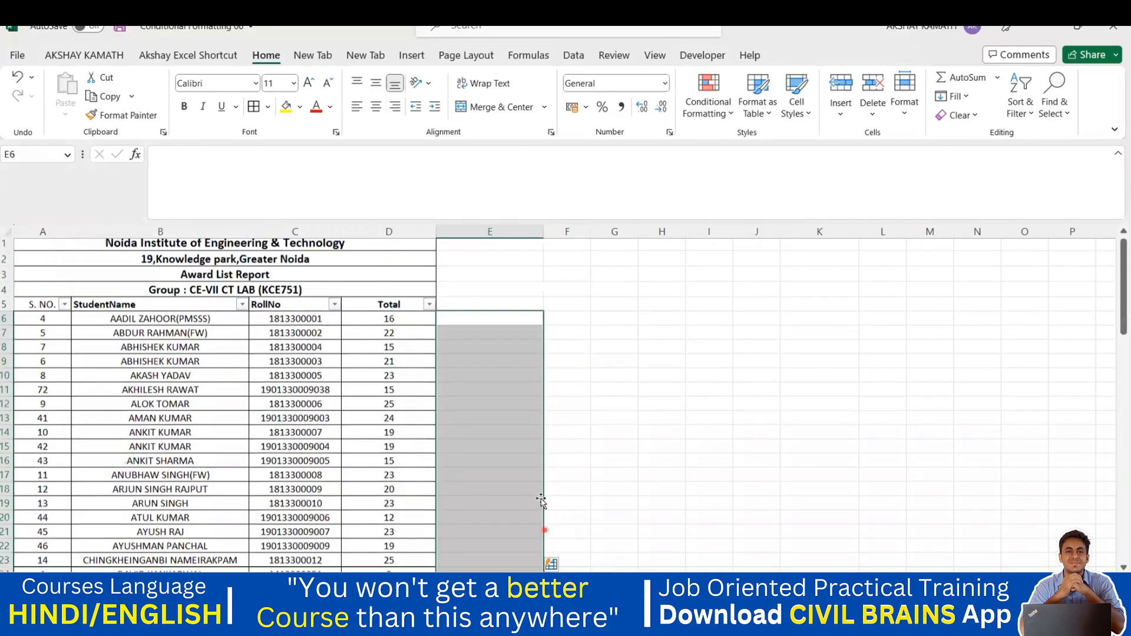
left_click(535, 464)
double_click(618, 351)
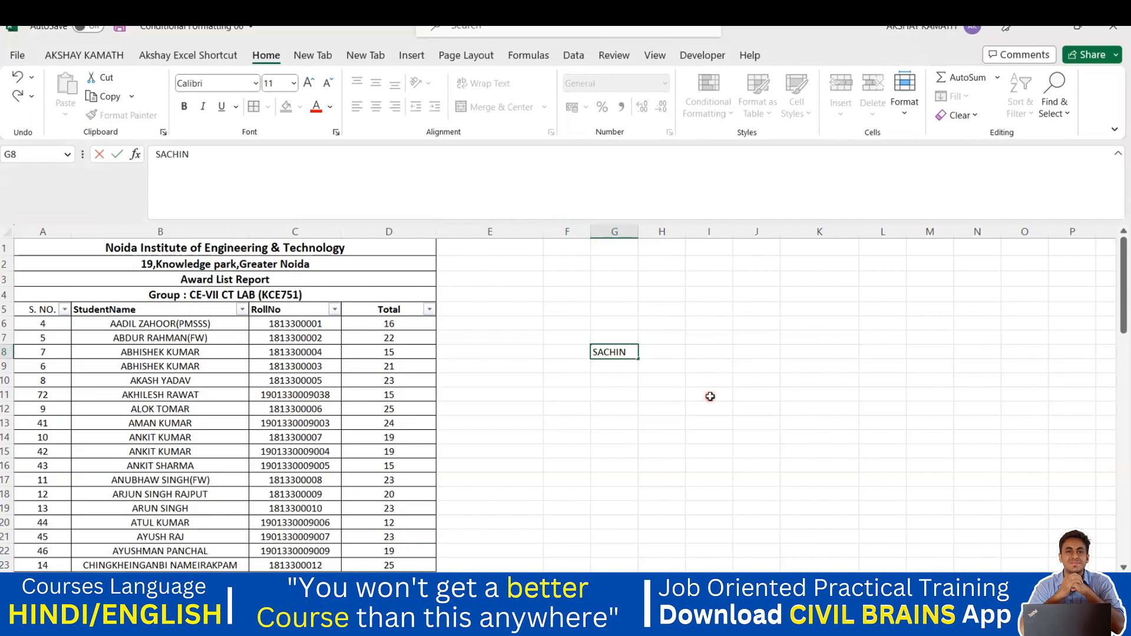
left_click(709, 393)
double_click(629, 353)
left_click(739, 402)
left_click_drag(638, 231, 650, 231)
Step: Enter PRIYA -F, AKSHAY-M and BHANU-M in cells G9 to G11
double_click(616, 367)
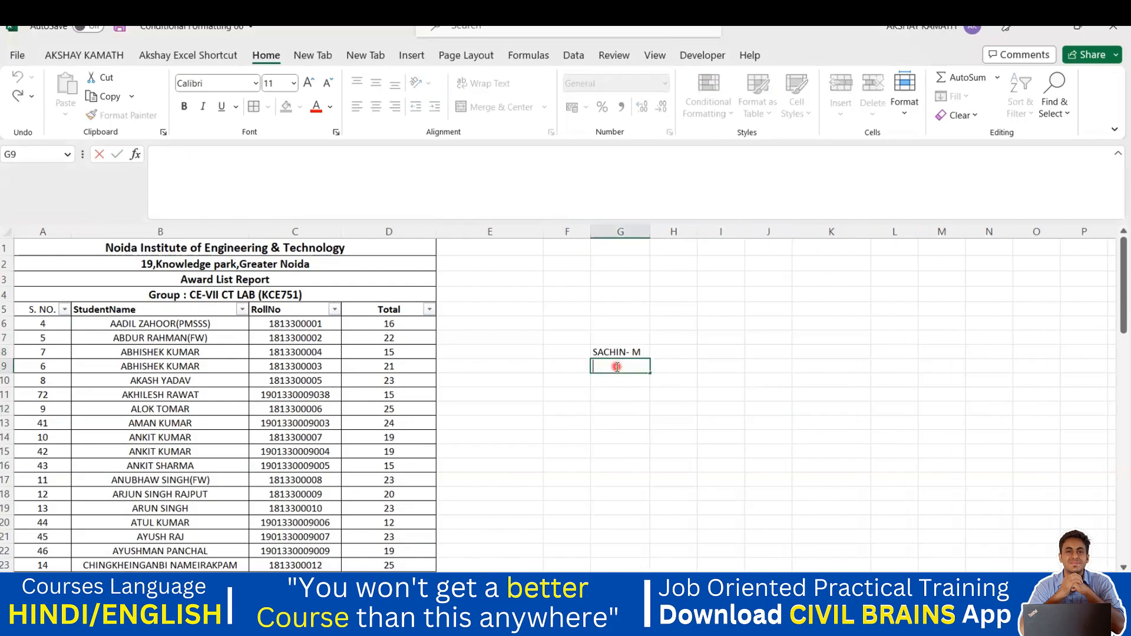
type("PRIYA -F")
left_click(634, 423)
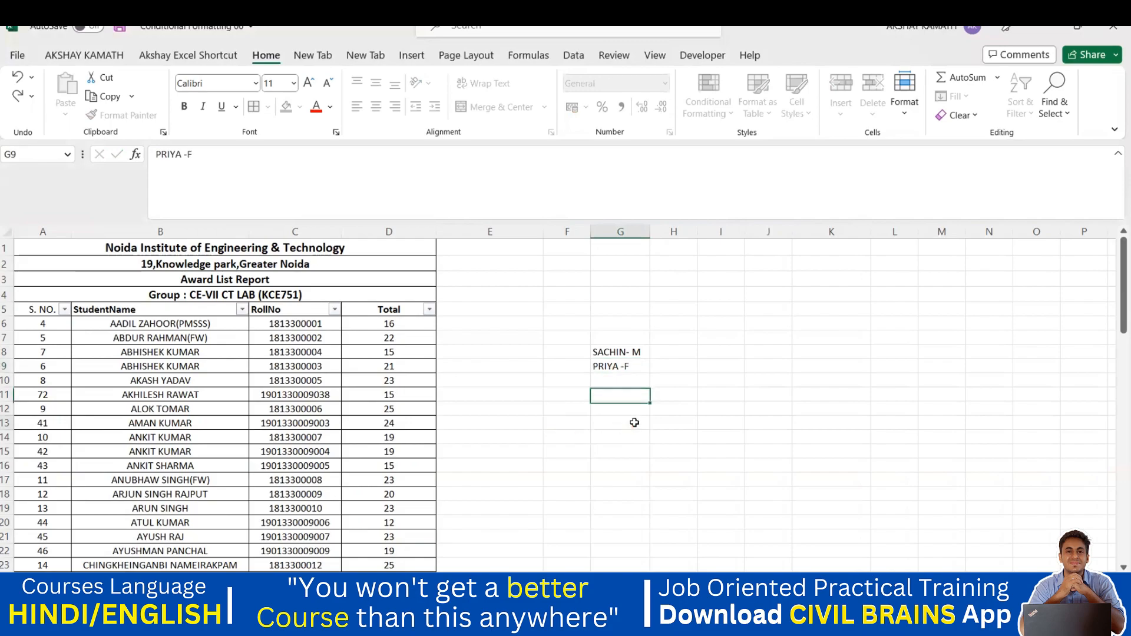
double_click(618, 380)
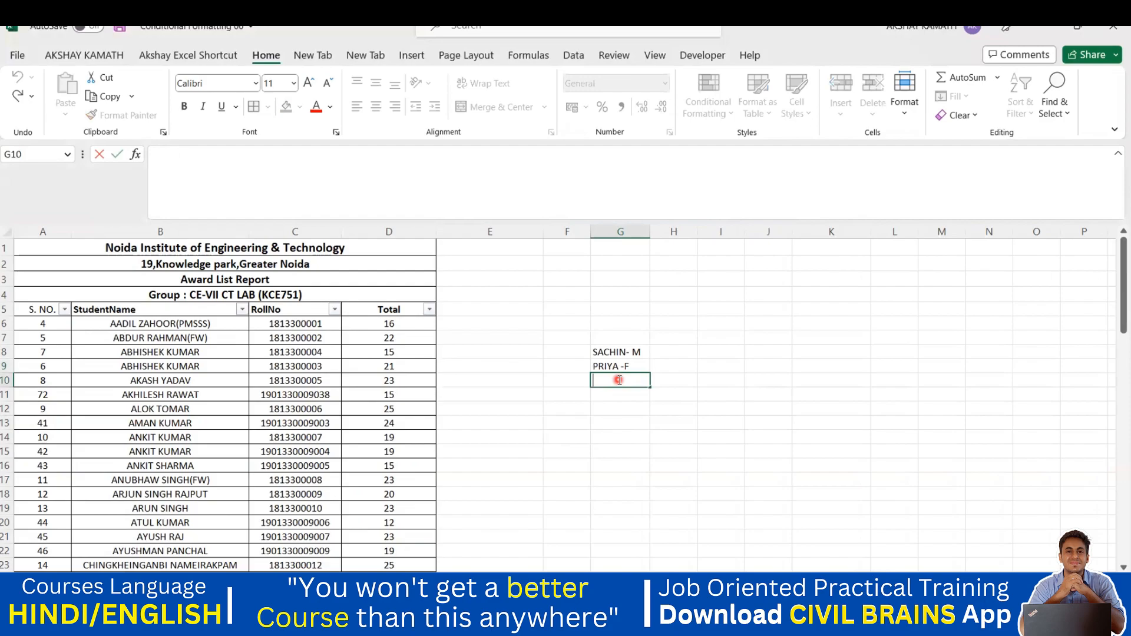
type("AKSHAY-M")
left_click(723, 432)
double_click(623, 395)
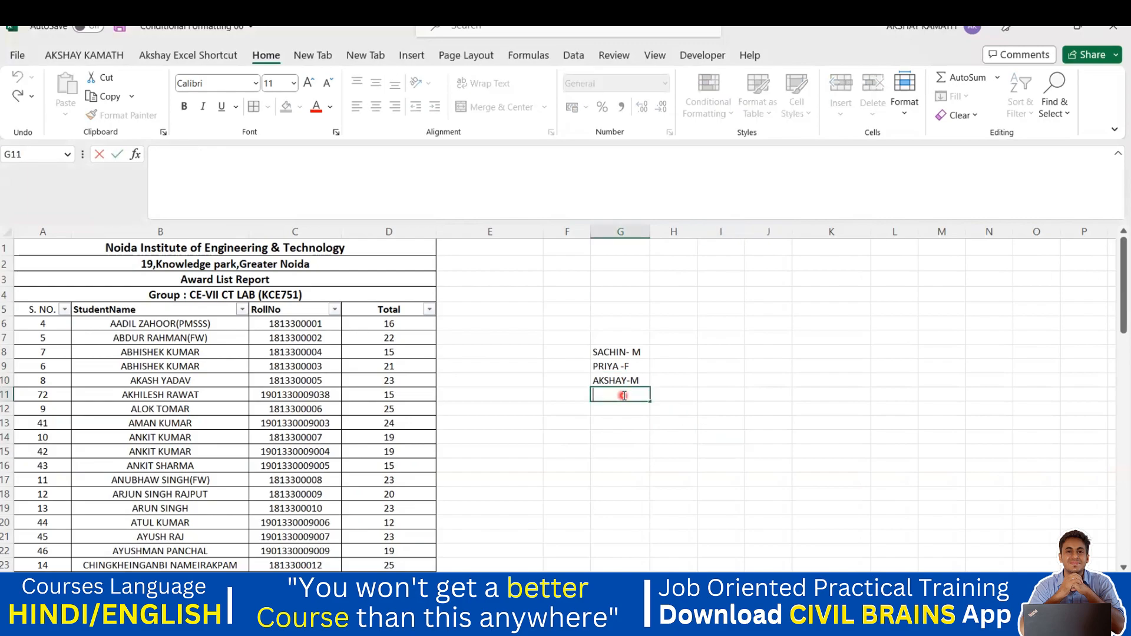
type("BHANU-M")
left_click(631, 435)
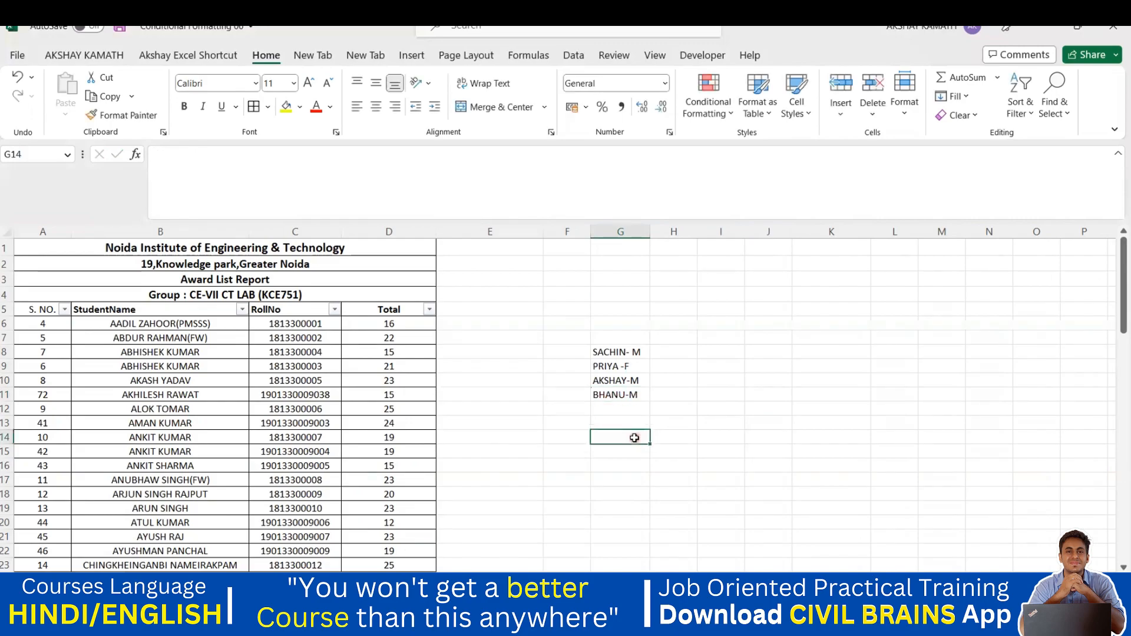
double_click(675, 351)
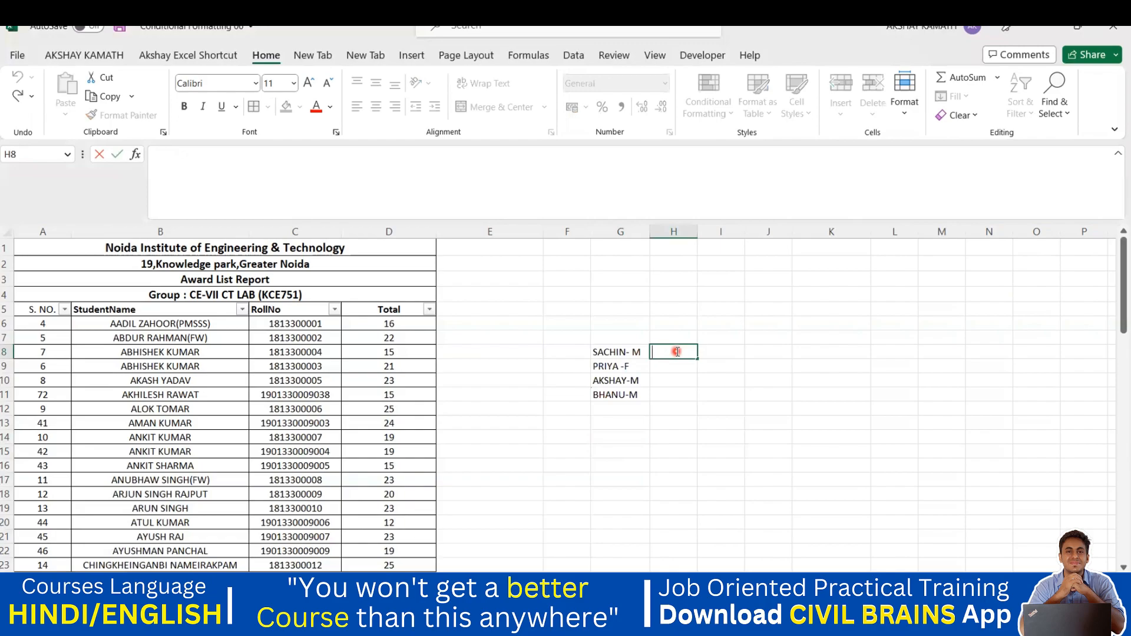
Step: Enter S in H8 and Flash Fill the remaining initials down to H11
type("S")
left_click(710, 406)
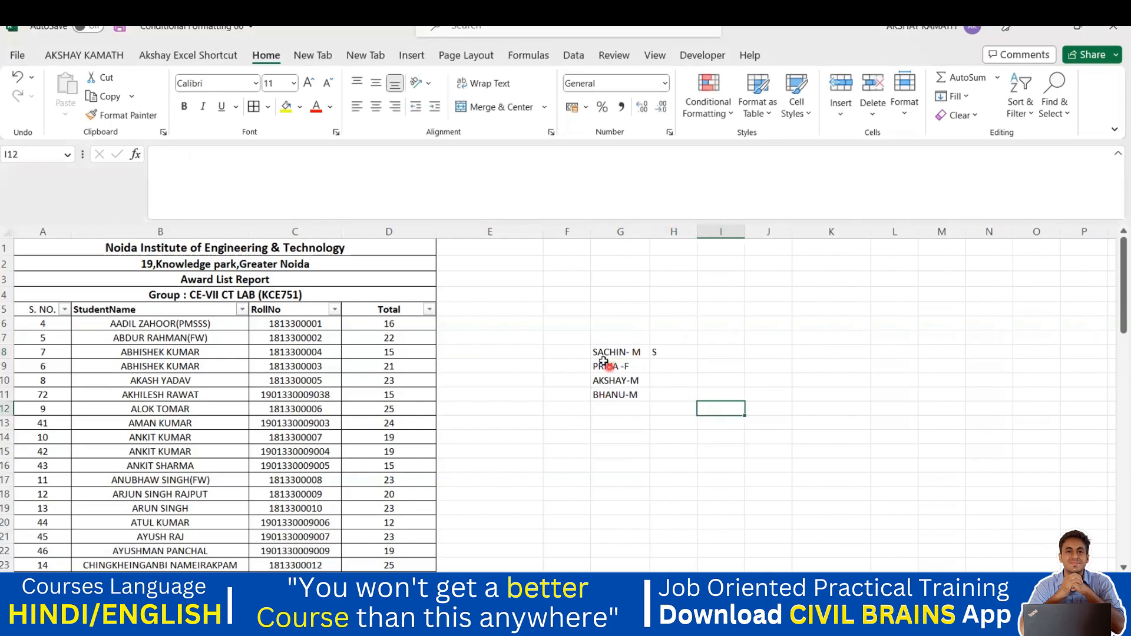
left_click_drag(658, 356, 662, 394)
key("ctrl+e")
left_click(713, 435)
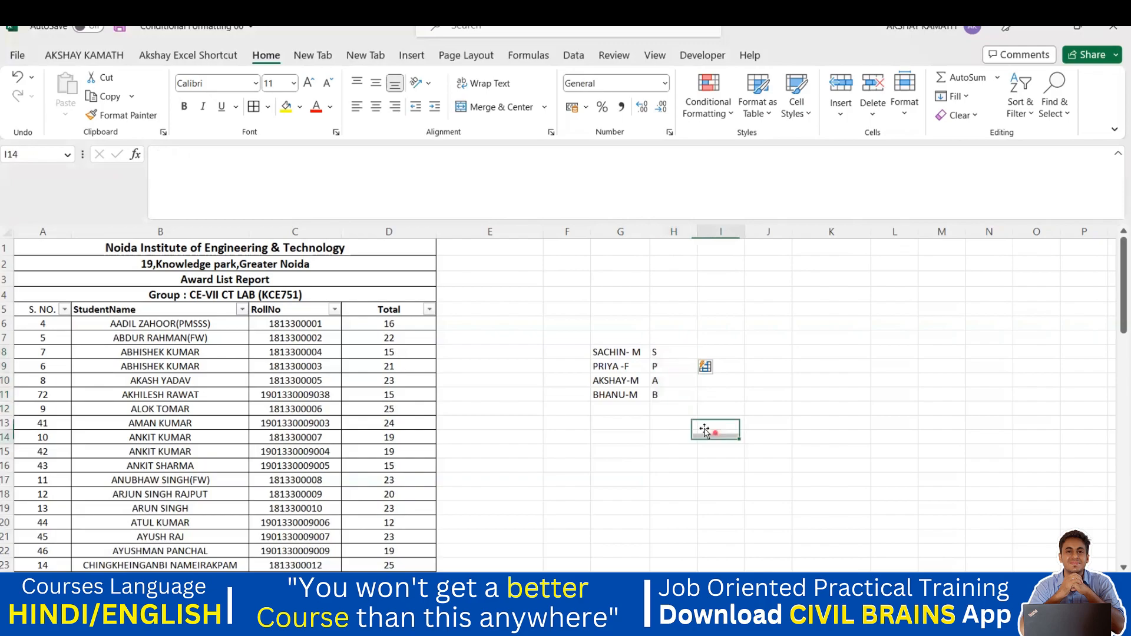
Step: Check the initials S, P, A and B in H8 through H11
left_click(655, 355)
left_click(654, 366)
left_click(662, 383)
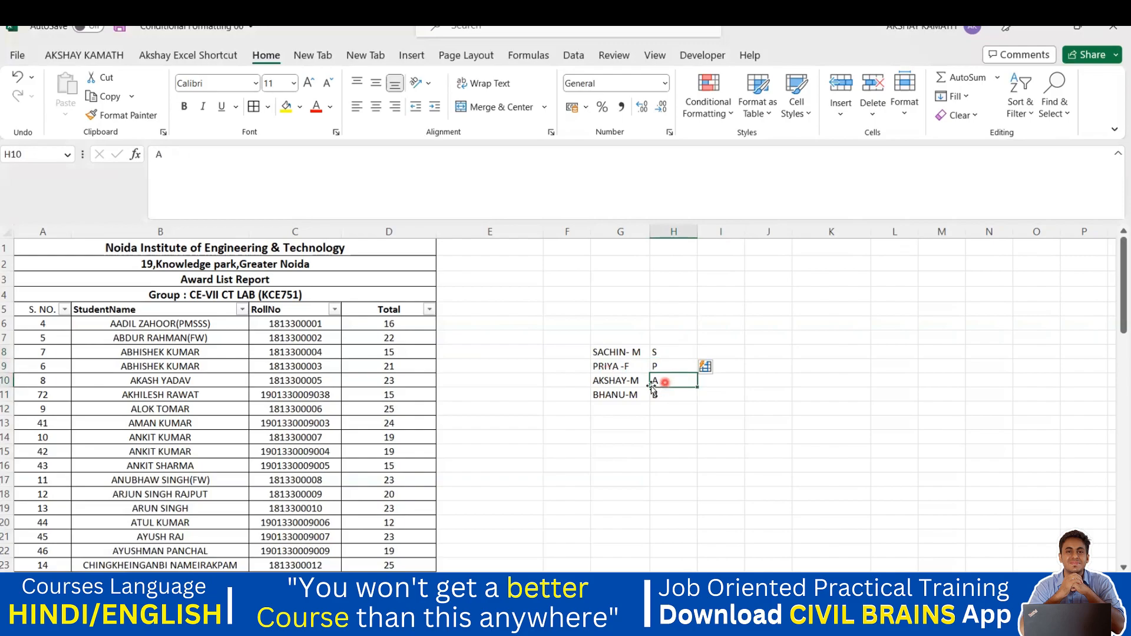
left_click(653, 394)
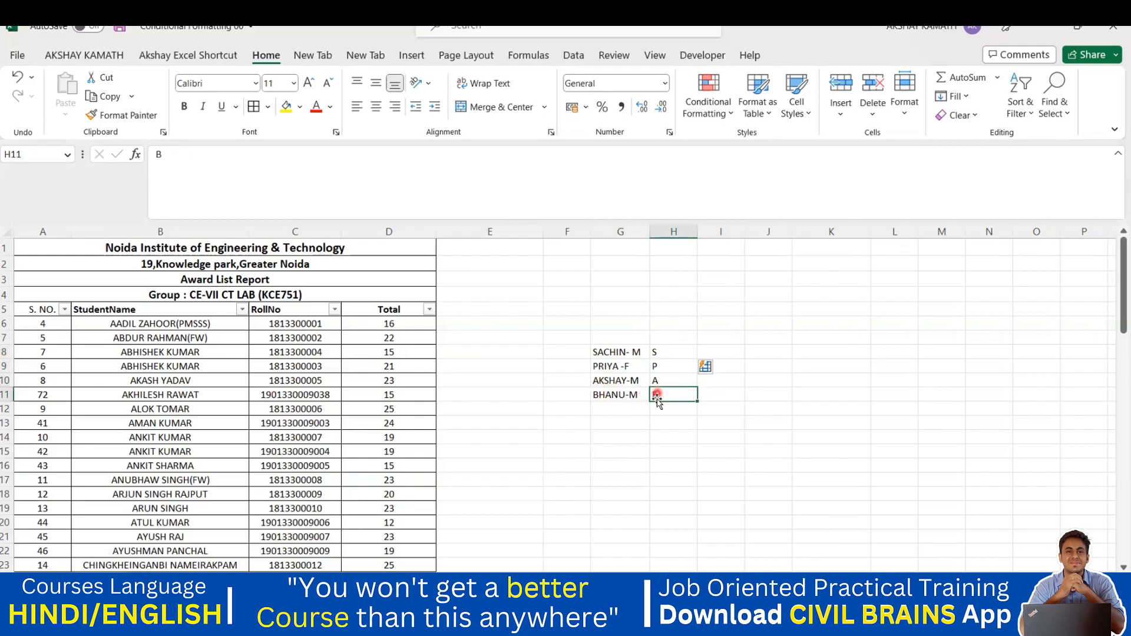
left_click(636, 422)
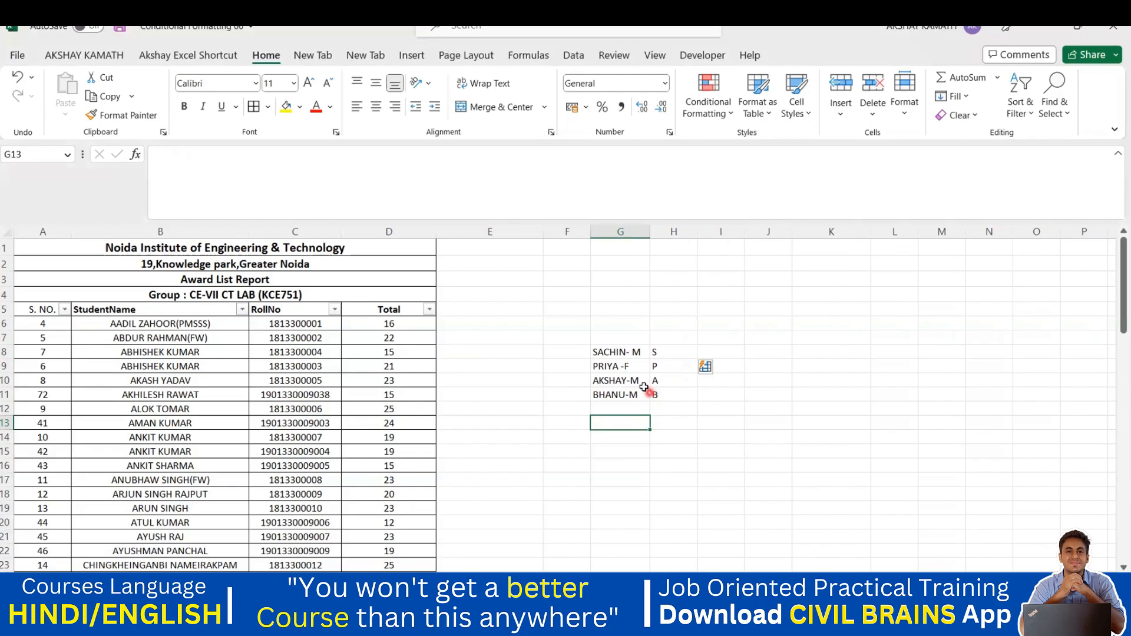
Step: Rename the G9 entry from PRIYA -F to SACHI -F
left_click(593, 366)
double_click(616, 366)
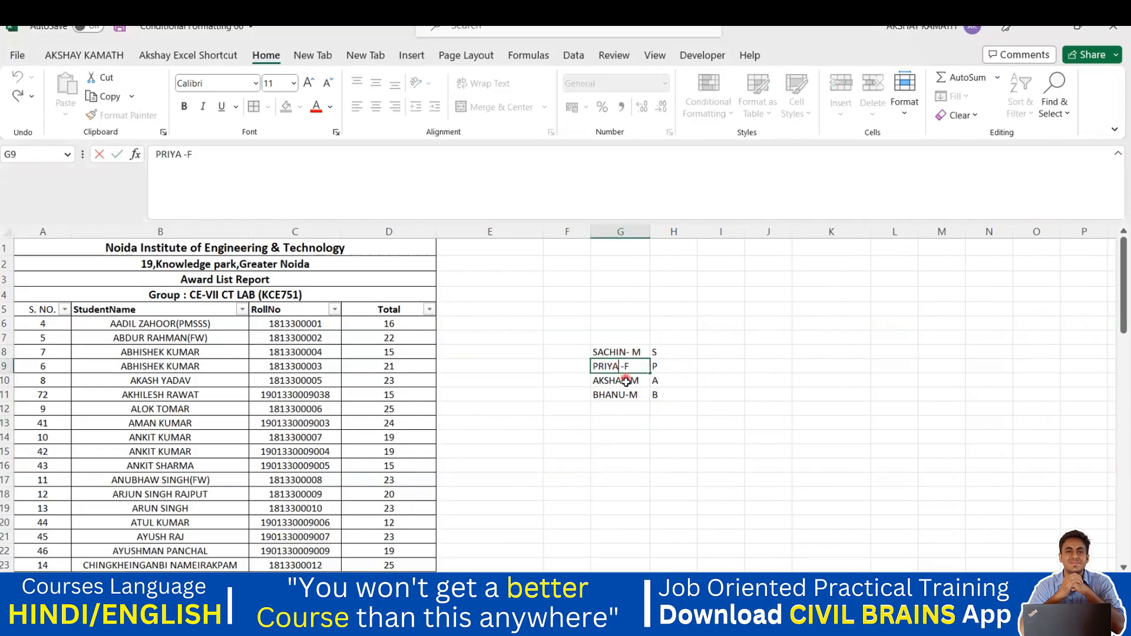
key("BackSpace")
key("BackSpace")
type("SACH")
left_click(795, 404)
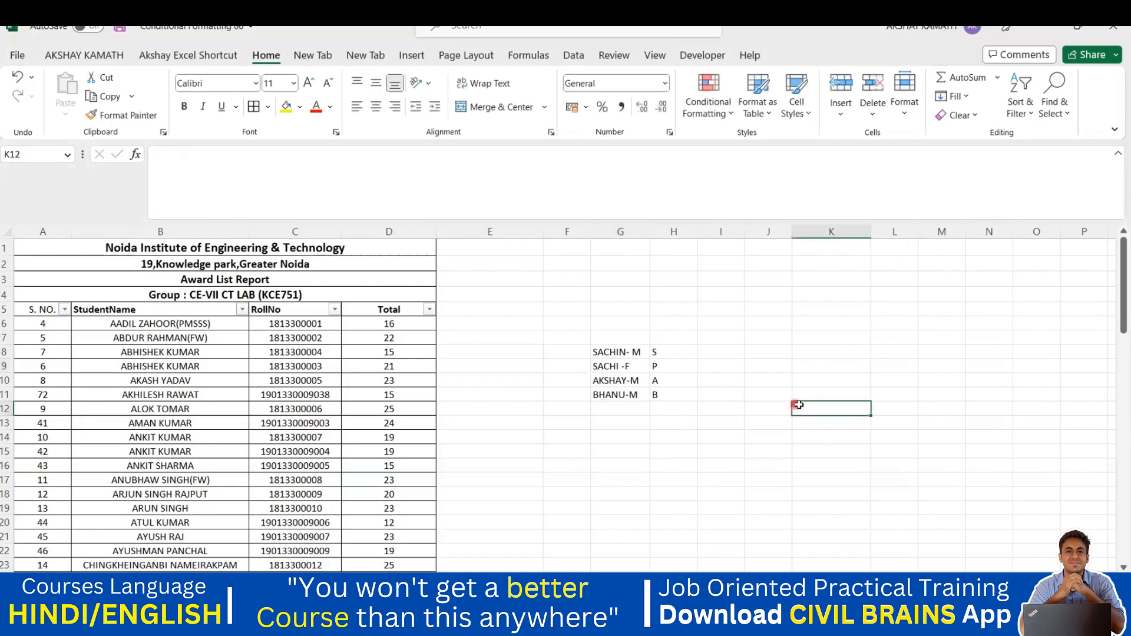
Step: Clear H8:H11, retype S in H8 and Flash Fill the initials to S, S, A, B
left_click_drag(655, 351, 671, 396)
key("Delete")
double_click(671, 350)
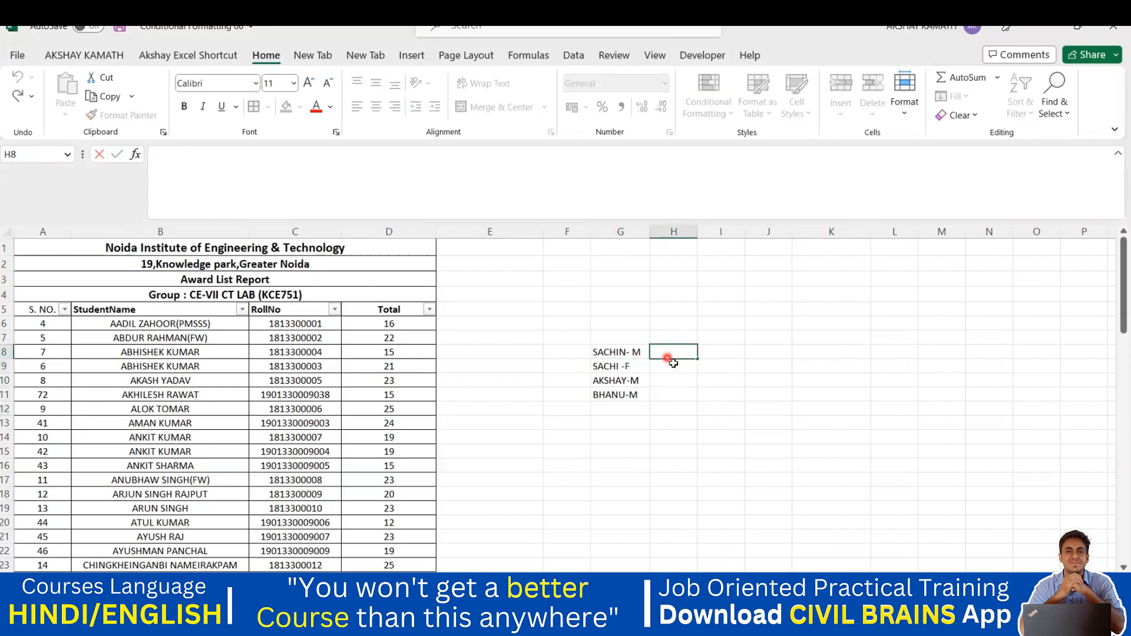
type("S")
left_click_drag(663, 395, 661, 396)
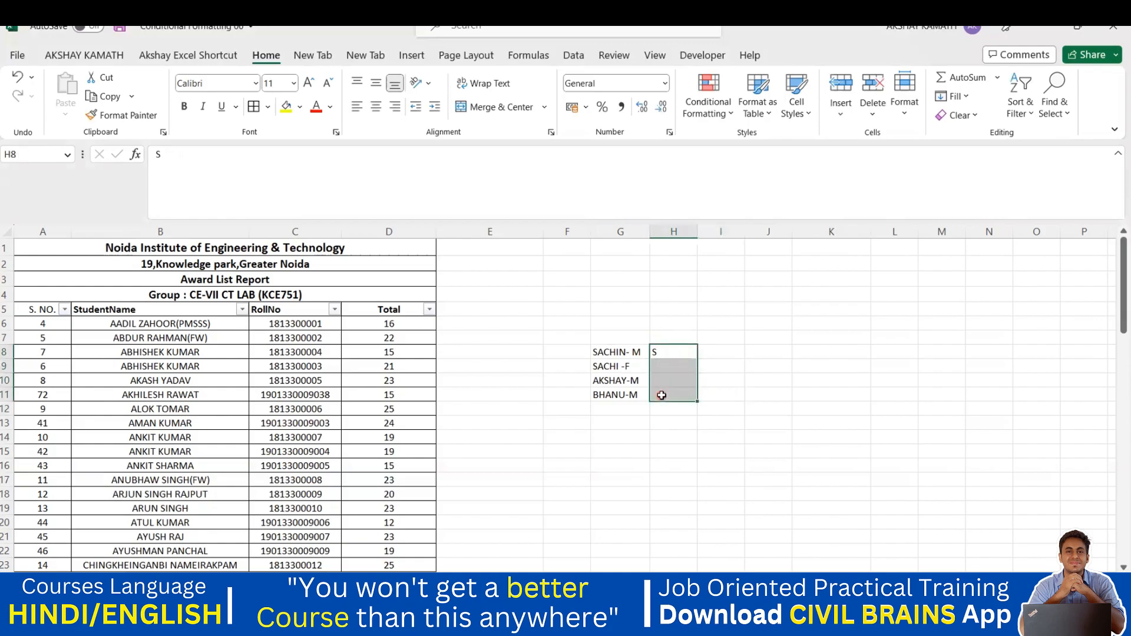
key("ctrl+e")
left_click(686, 418)
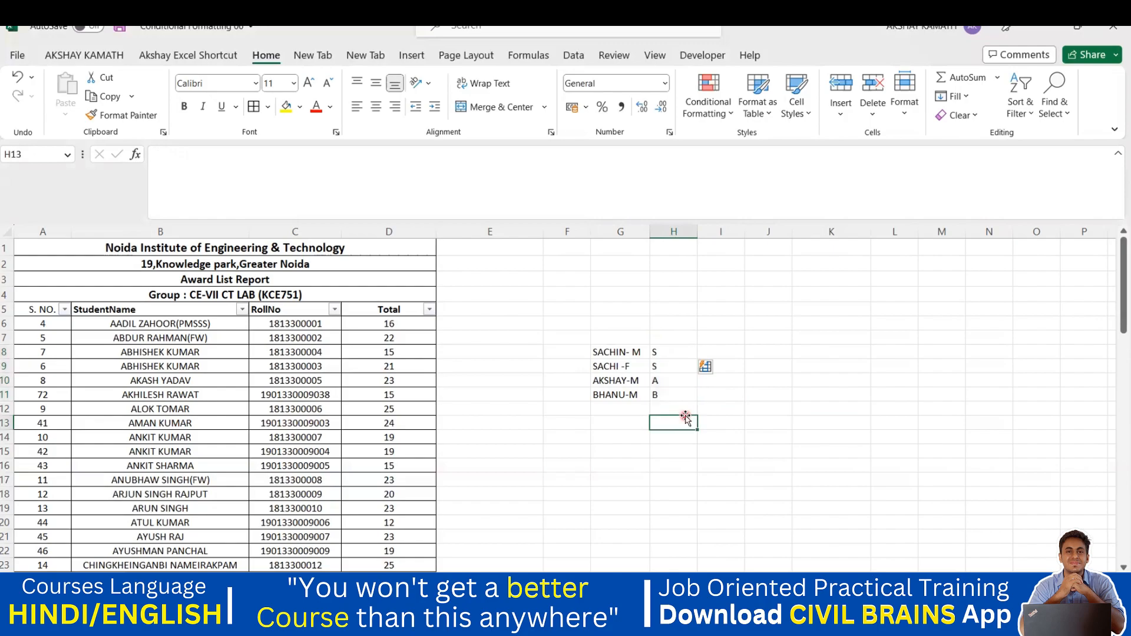
left_click_drag(659, 346, 662, 396)
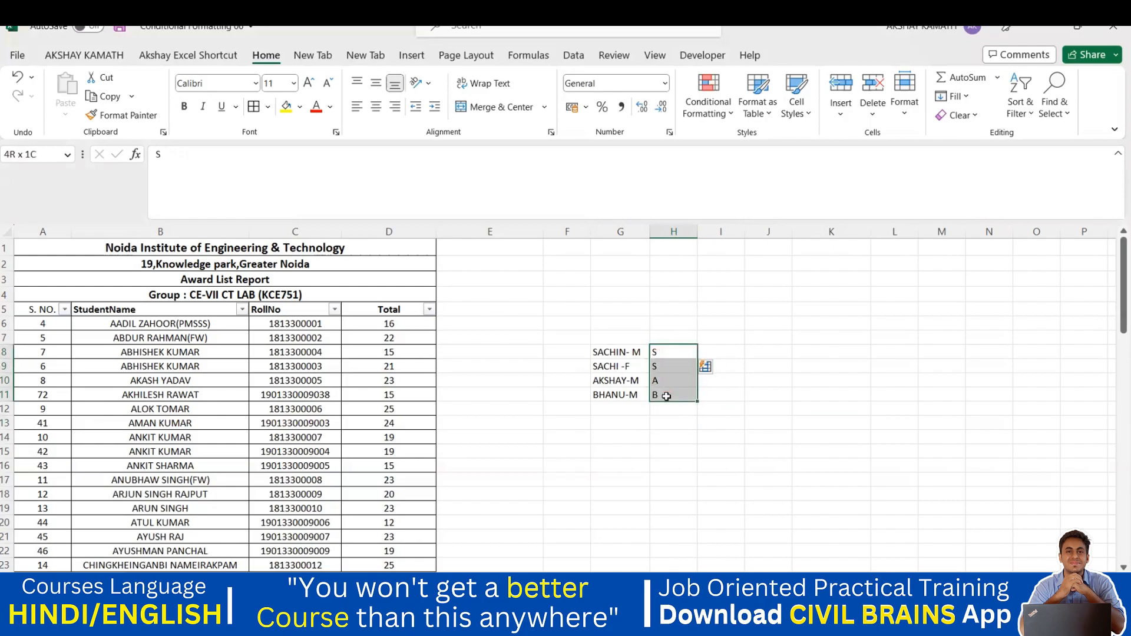
Step: Clear the old initials from H8:H11 and enter M in H8
key("Delete")
left_click(754, 375)
left_click(658, 349)
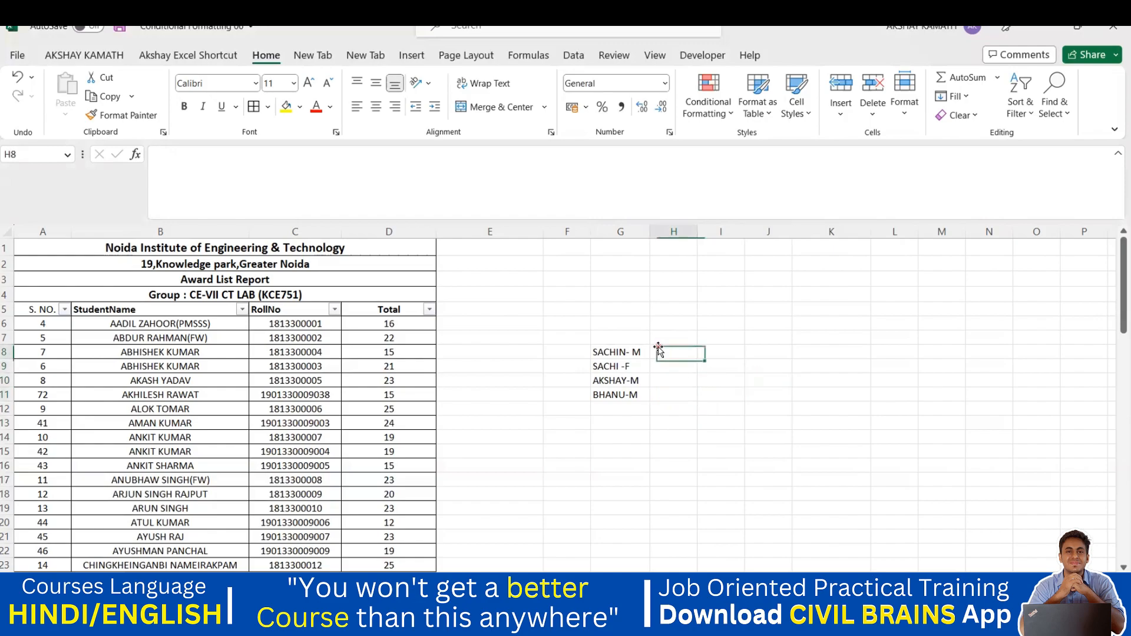
double_click(660, 351)
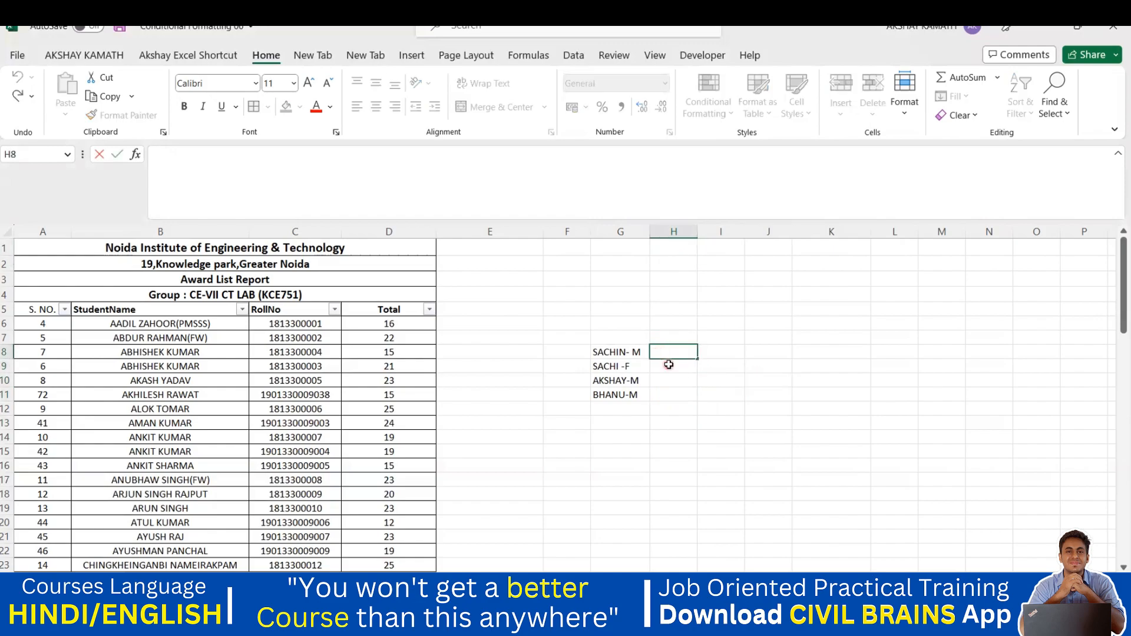
type("M")
key("Return")
key("Return")
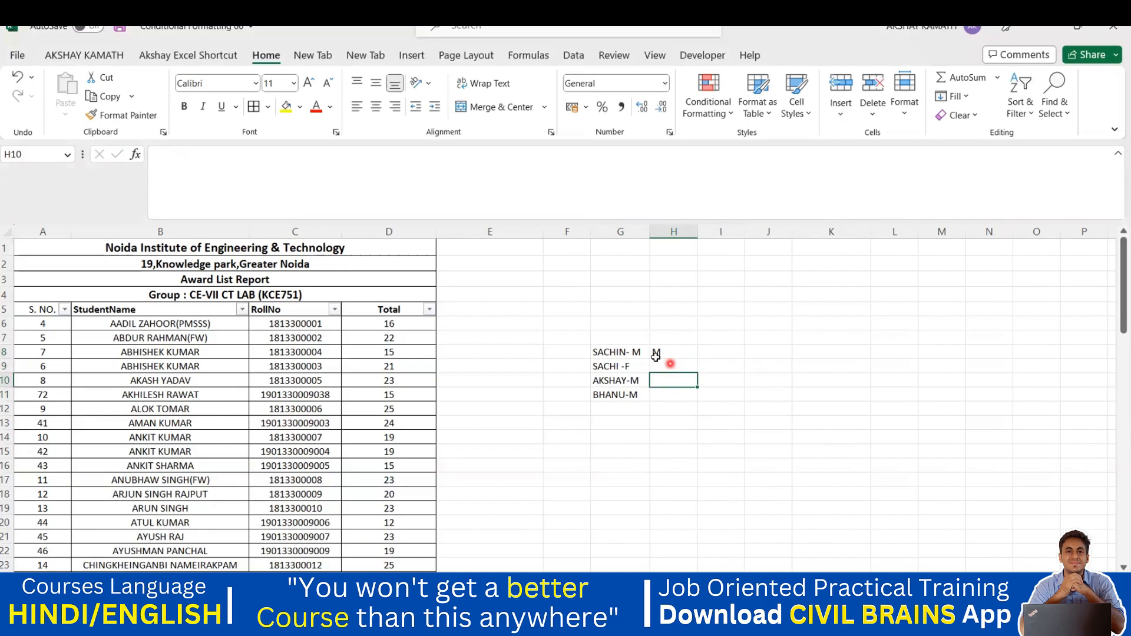
Step: Rename the G8 entry from SACHIN- M to MAHESH- M
left_click(619, 350)
double_click(626, 352)
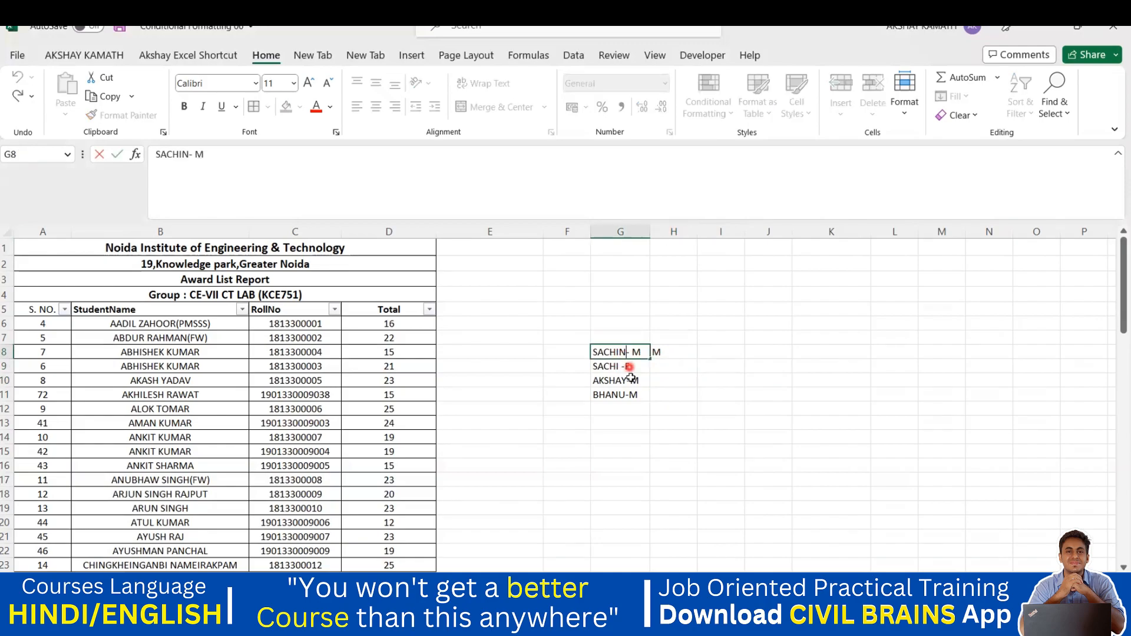
key("BackSpace")
key("BackSpace")
key("BackSpace")
key("BackSpace")
key("BackSpace")
key("BackSpace")
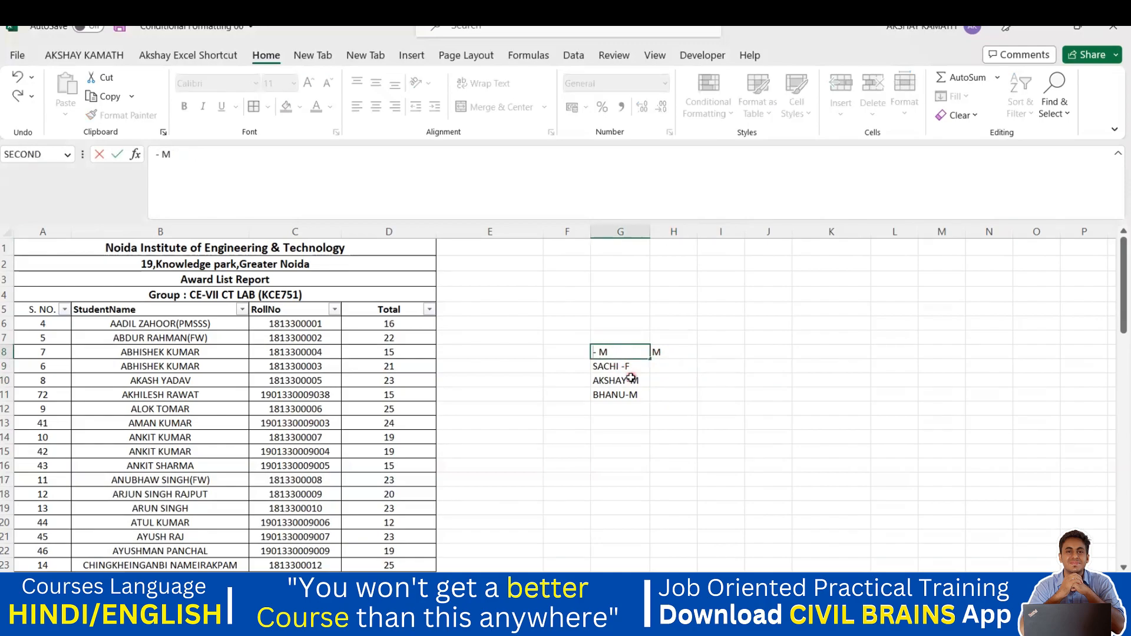
type("MAHESH")
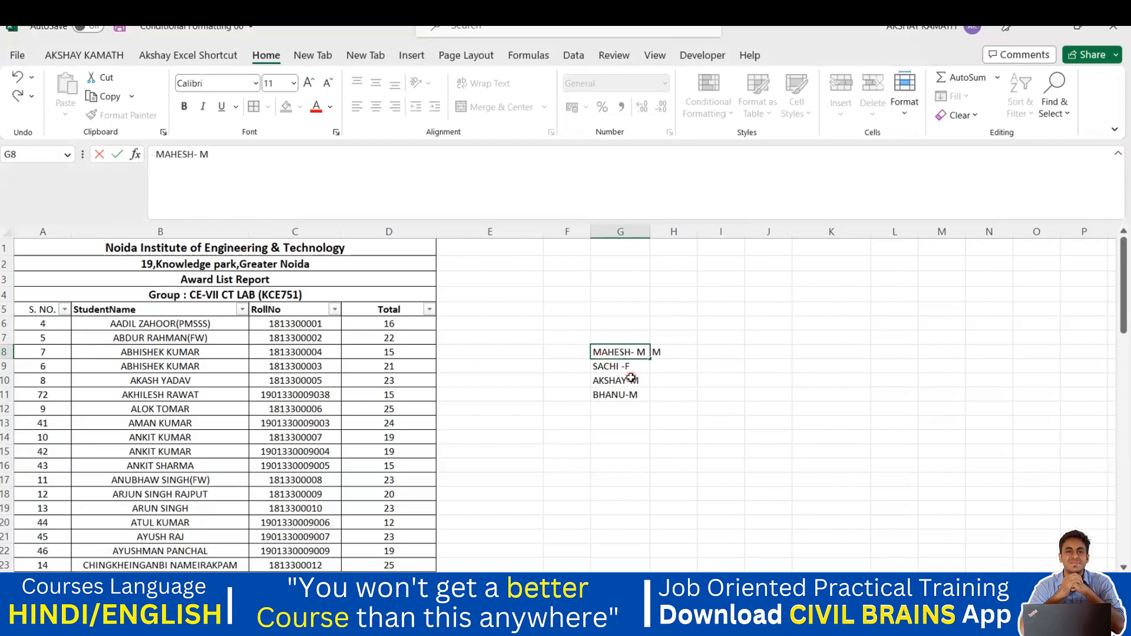
left_click(781, 395)
Step: Flash Fill H8:H11 from the M example
left_click(617, 366)
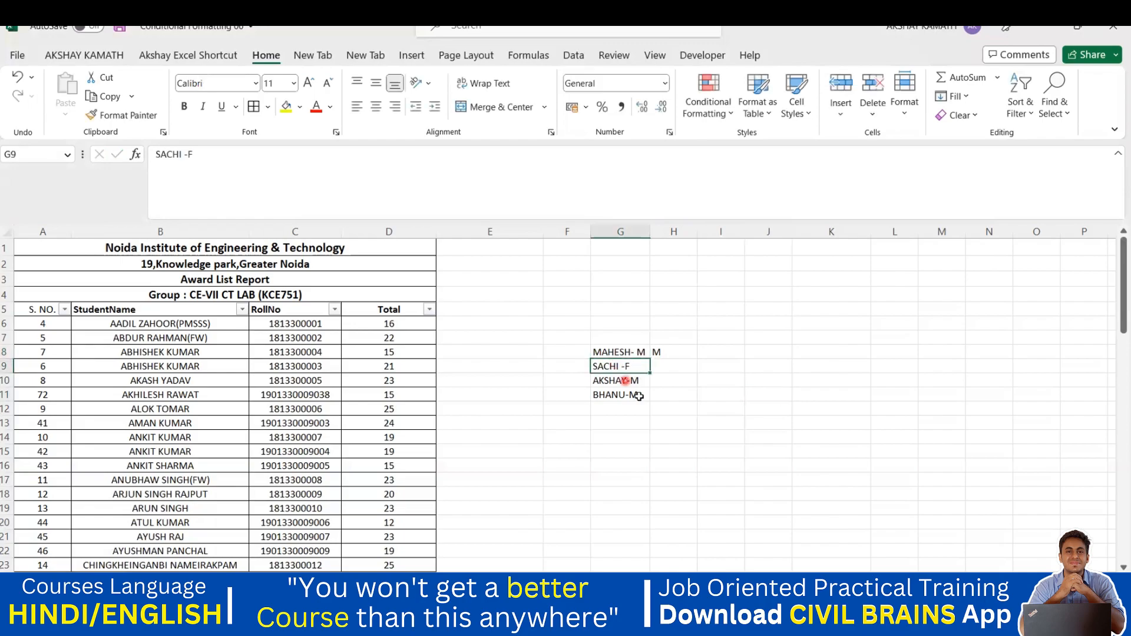
left_click(669, 353)
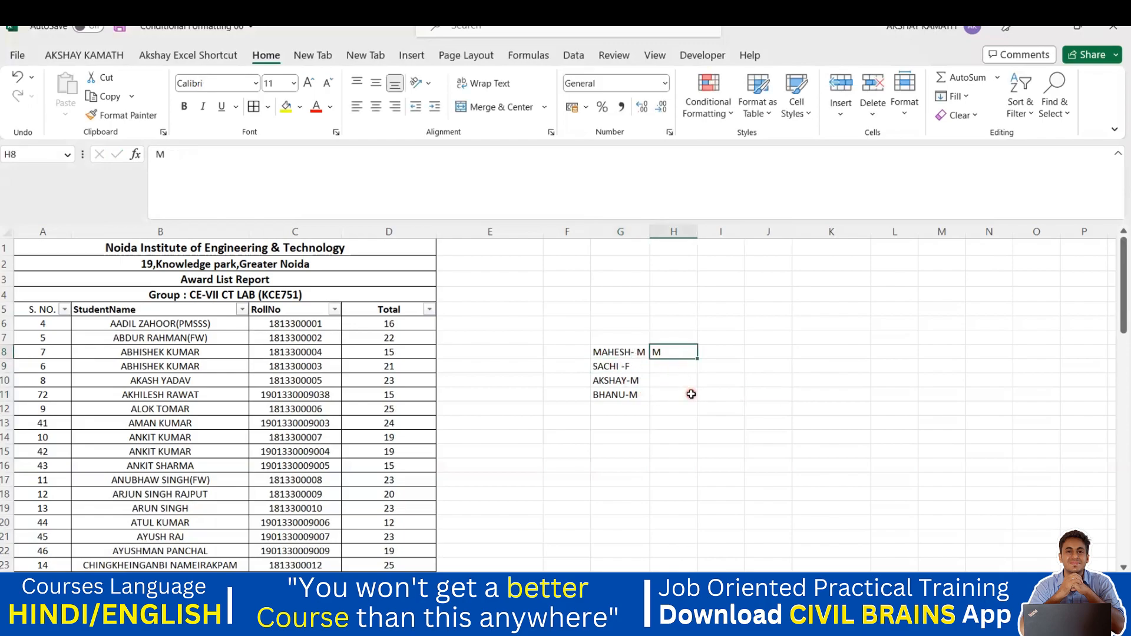
left_click_drag(665, 355, 664, 392)
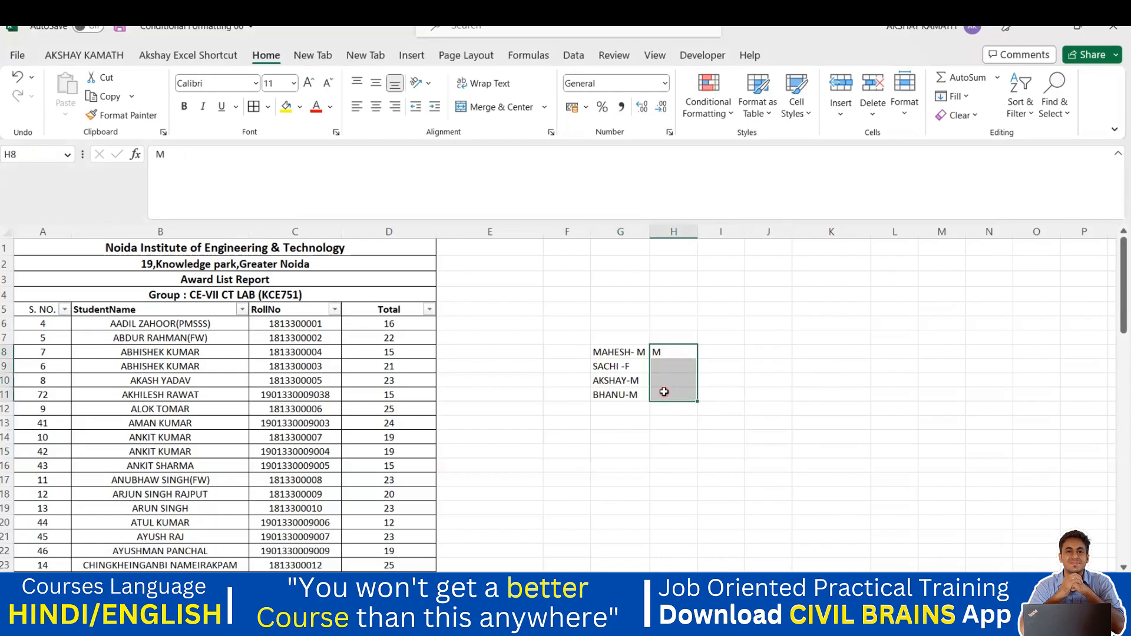
key("ctrl+e")
left_click(723, 425)
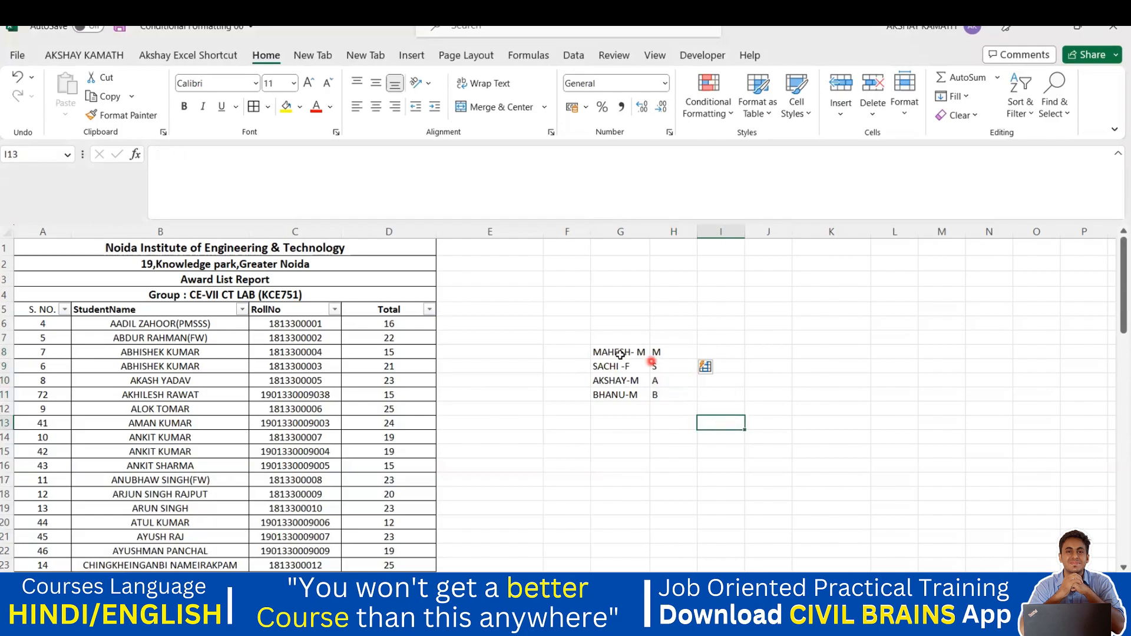
Step: Delete the filled letters S, A, B and the M example, emptying H8:H11
left_click_drag(616, 353, 665, 393)
left_click(680, 383)
left_click(663, 353)
key("Delete")
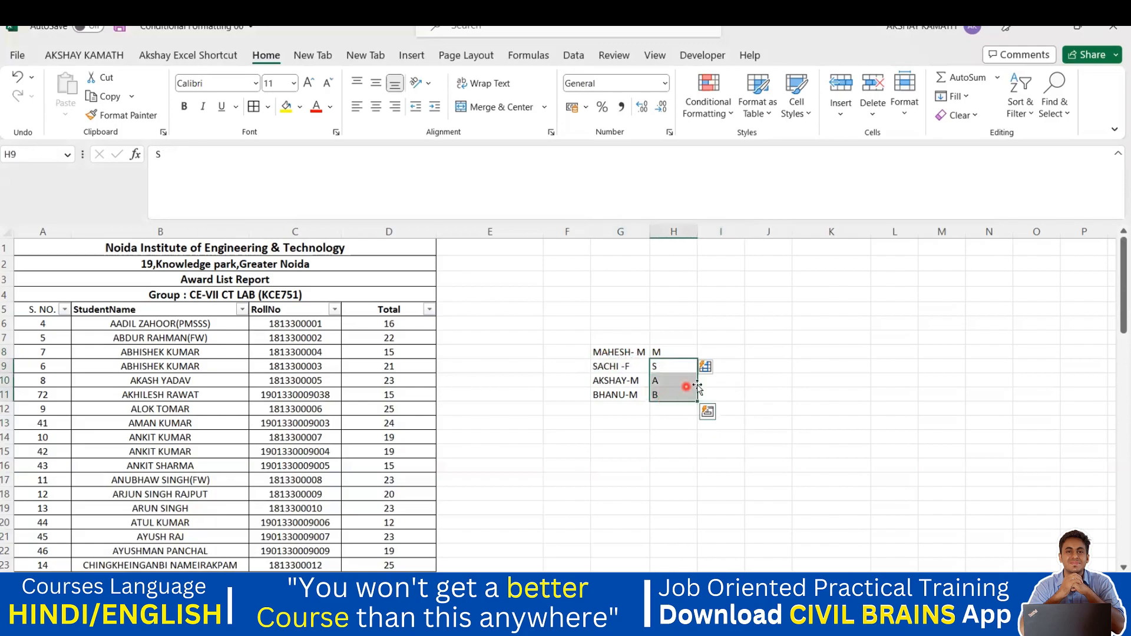
left_click(671, 352)
key("Delete")
left_click(717, 371)
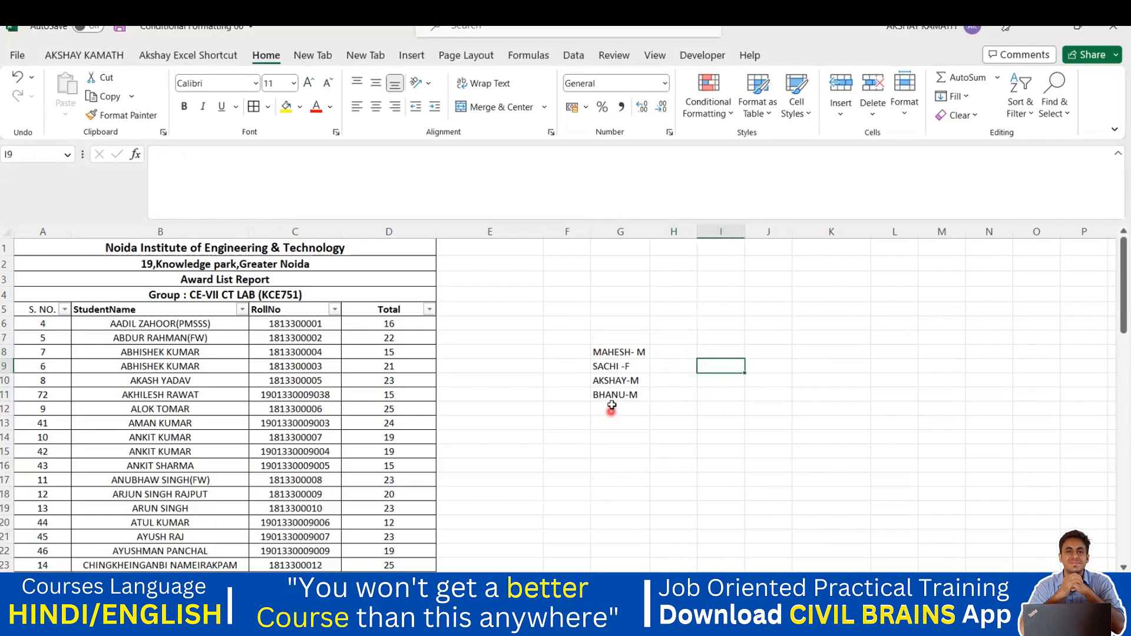
Step: Add SHEETAL-F, SHILPA-F and ASHOK-M to the sample list in G12 to G14
left_click(612, 406)
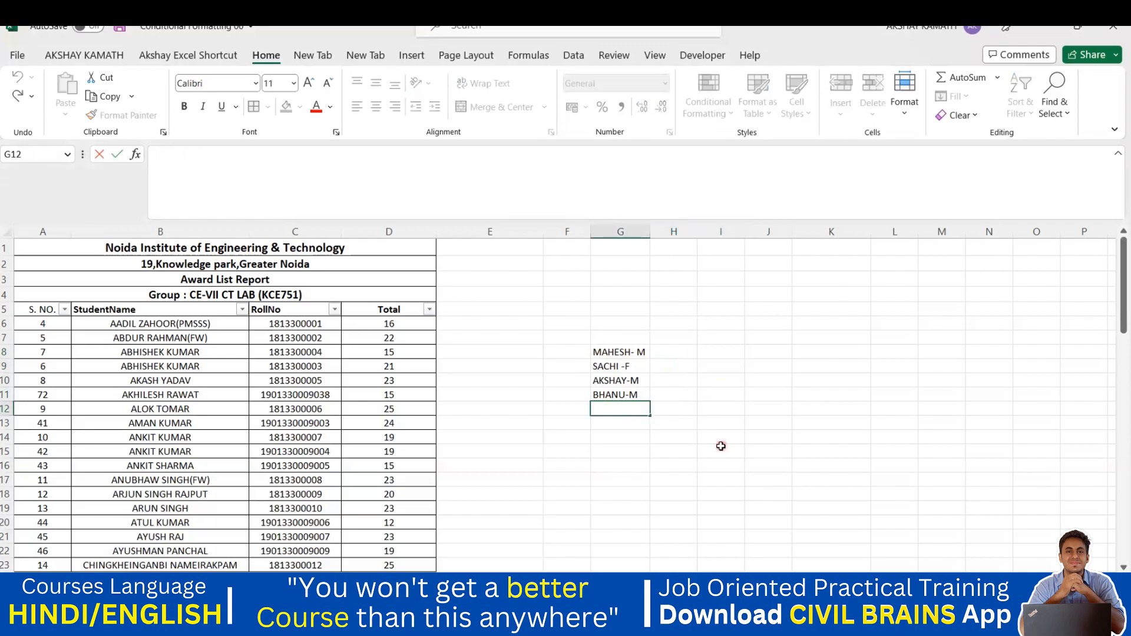
type("SHEETAL-F")
key("Return")
type("SHIK")
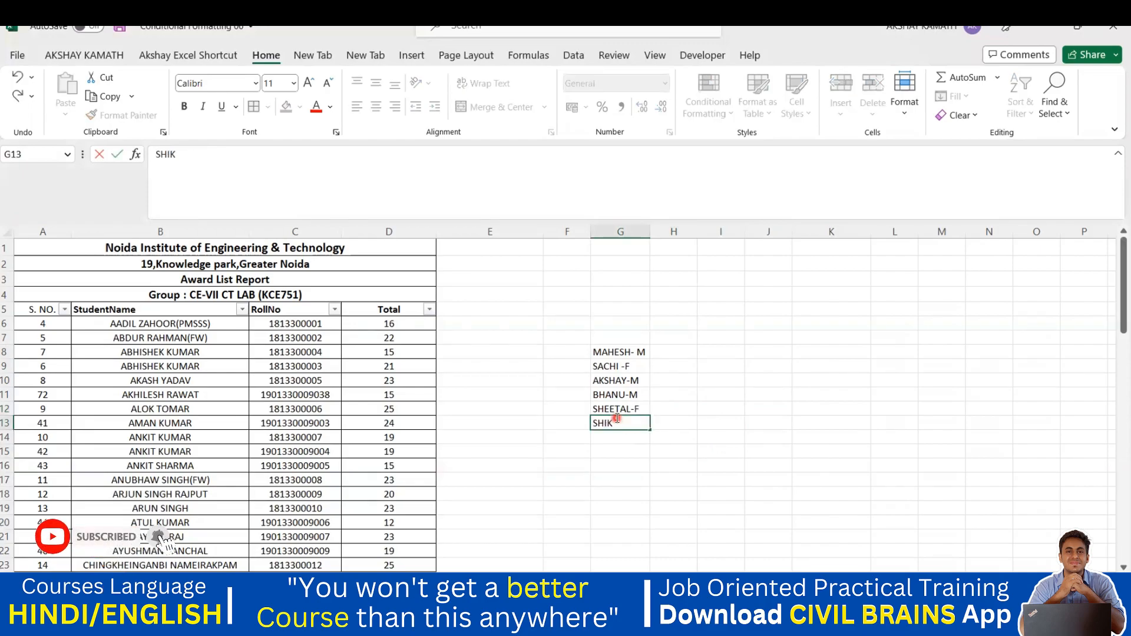
key("BackSpace")
type("LPA-F")
left_click(679, 464)
left_click(617, 436)
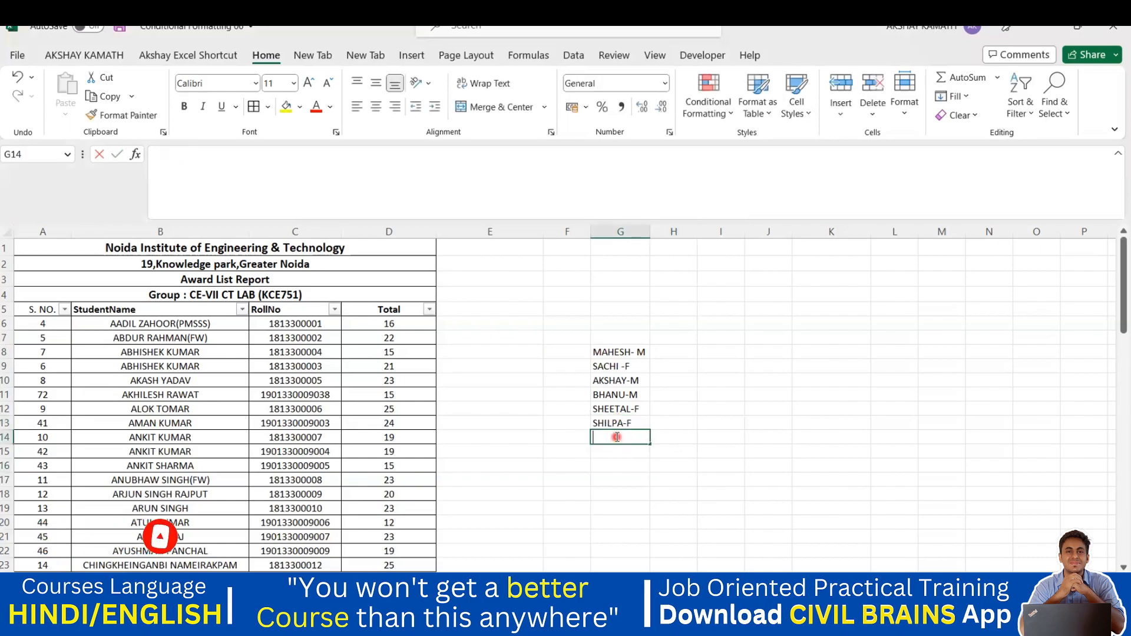
type("ASHOK")
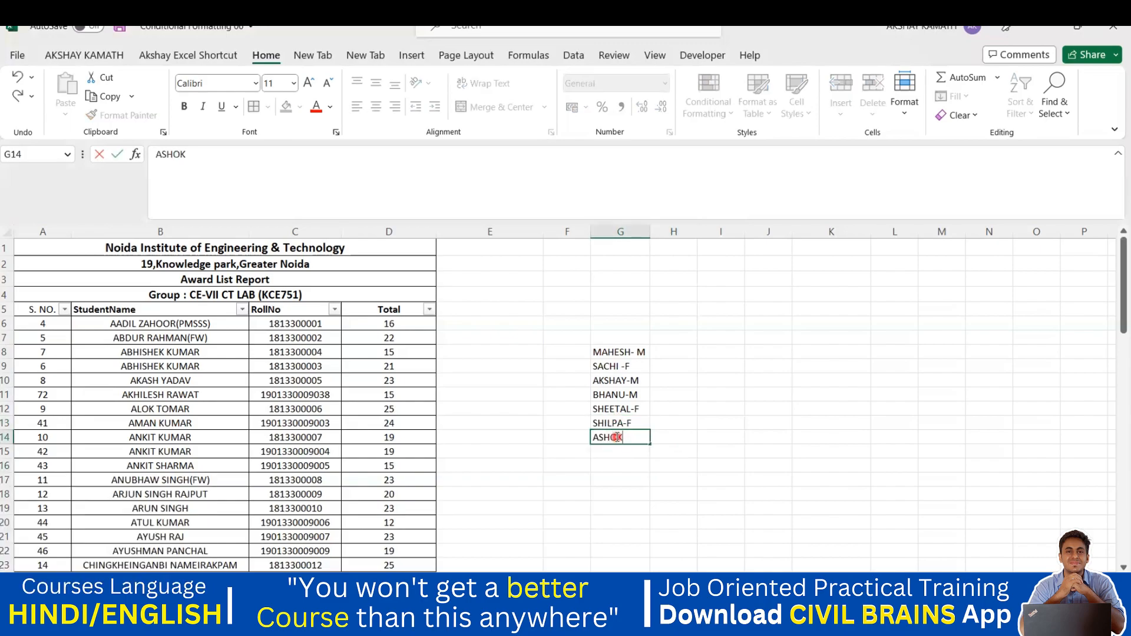
type("-M")
left_click(683, 454)
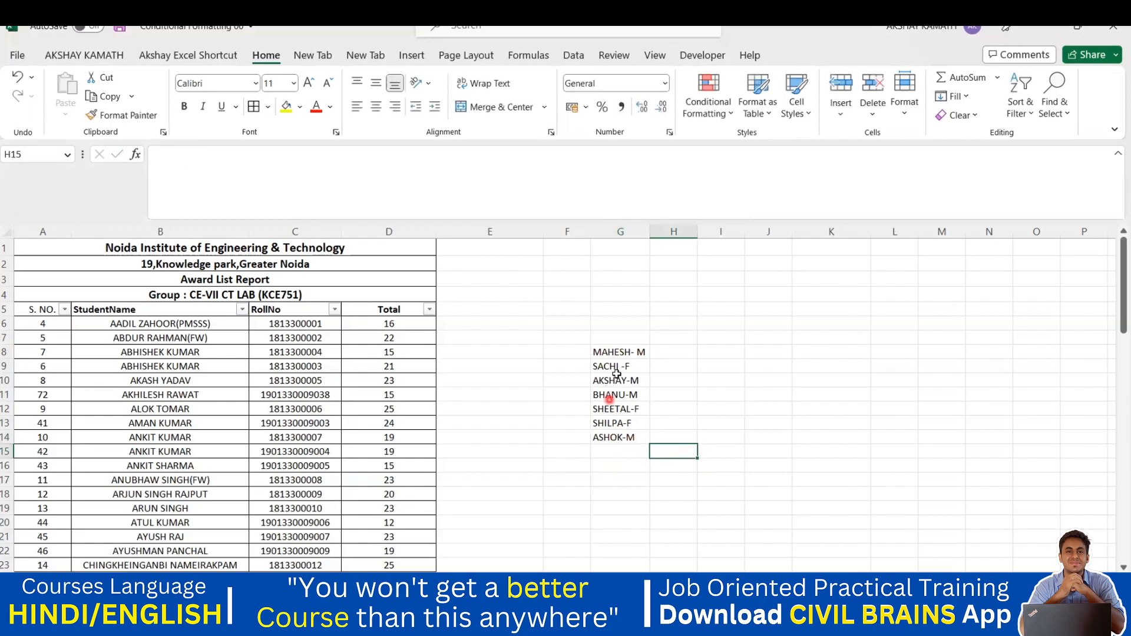
double_click(617, 367)
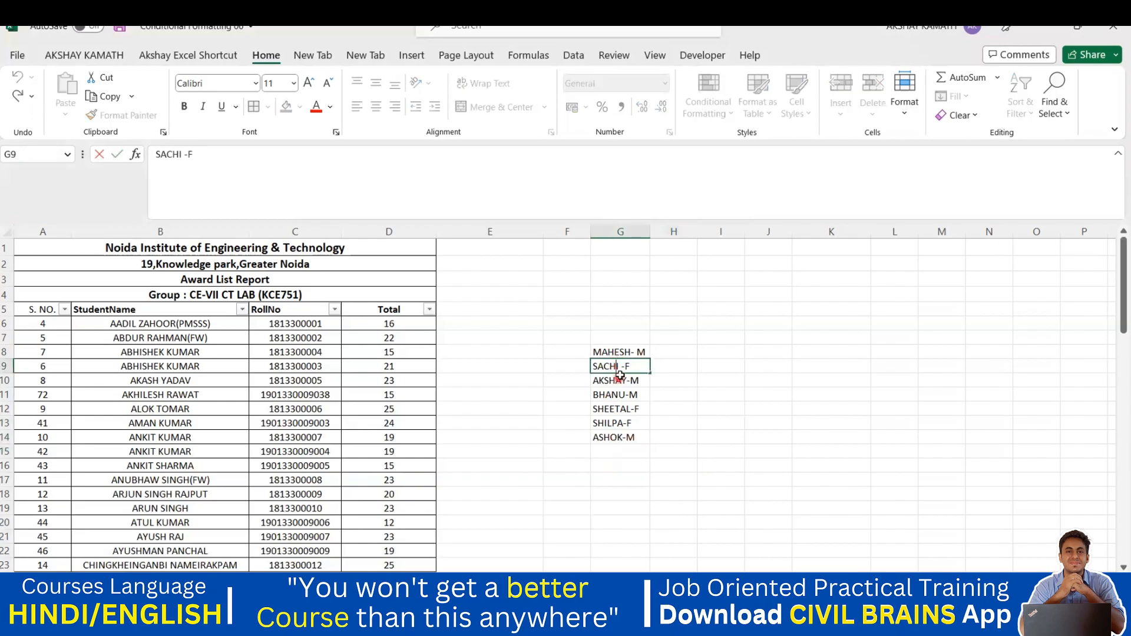
Step: Enter M beside MAHESH- M in H8 and Flash Fill H8:H14 from it
left_click(695, 381)
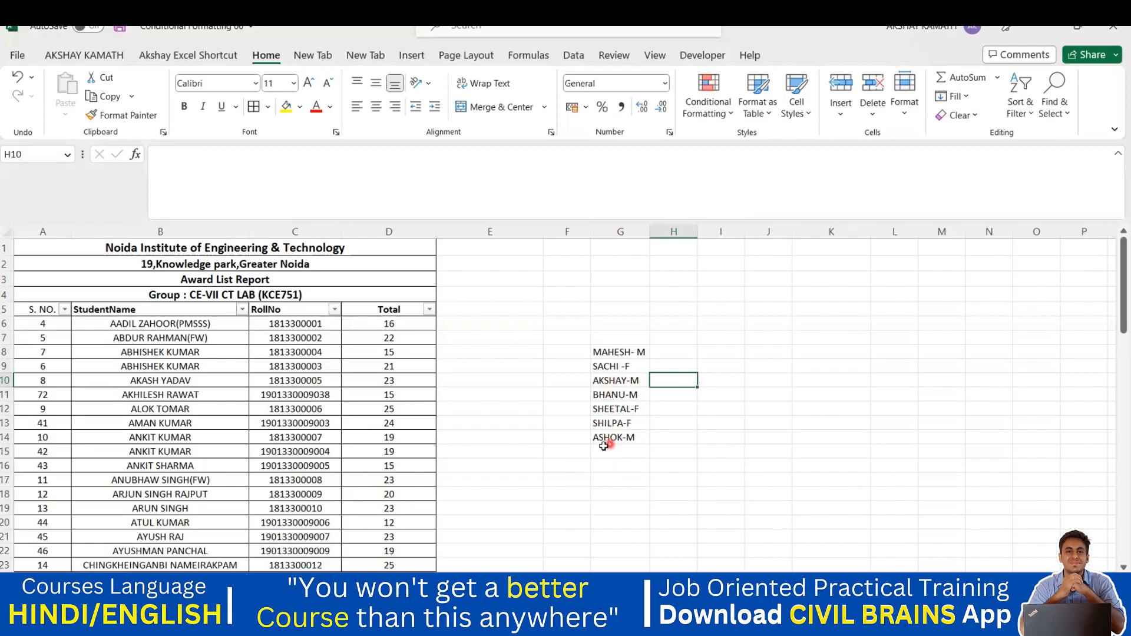
left_click(669, 450)
left_click(669, 349)
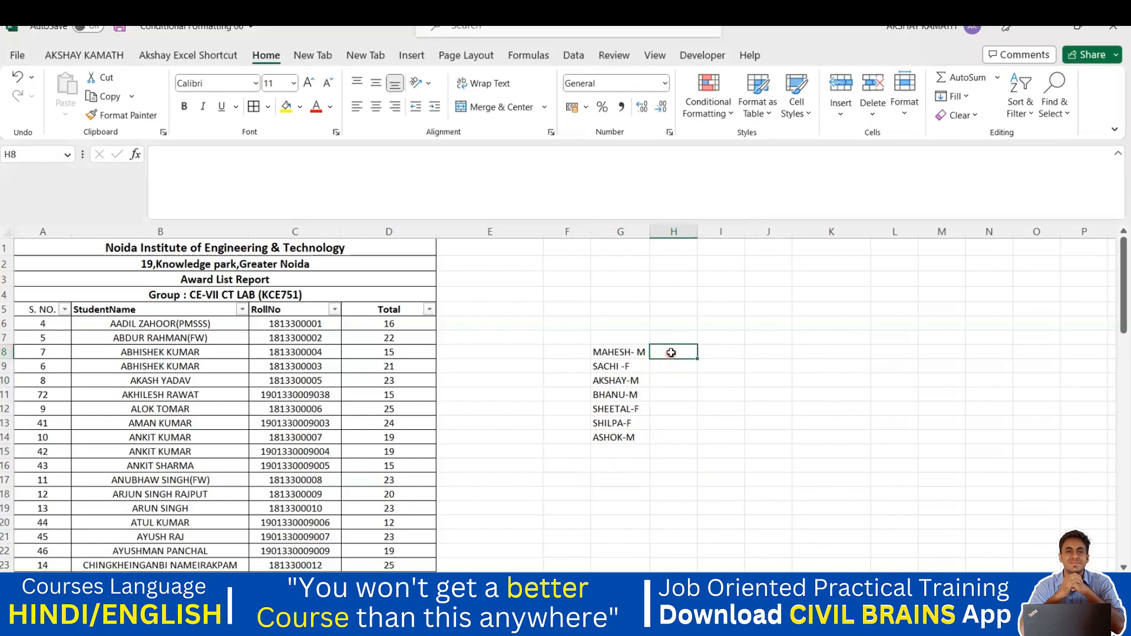
type("M")
left_click(696, 411)
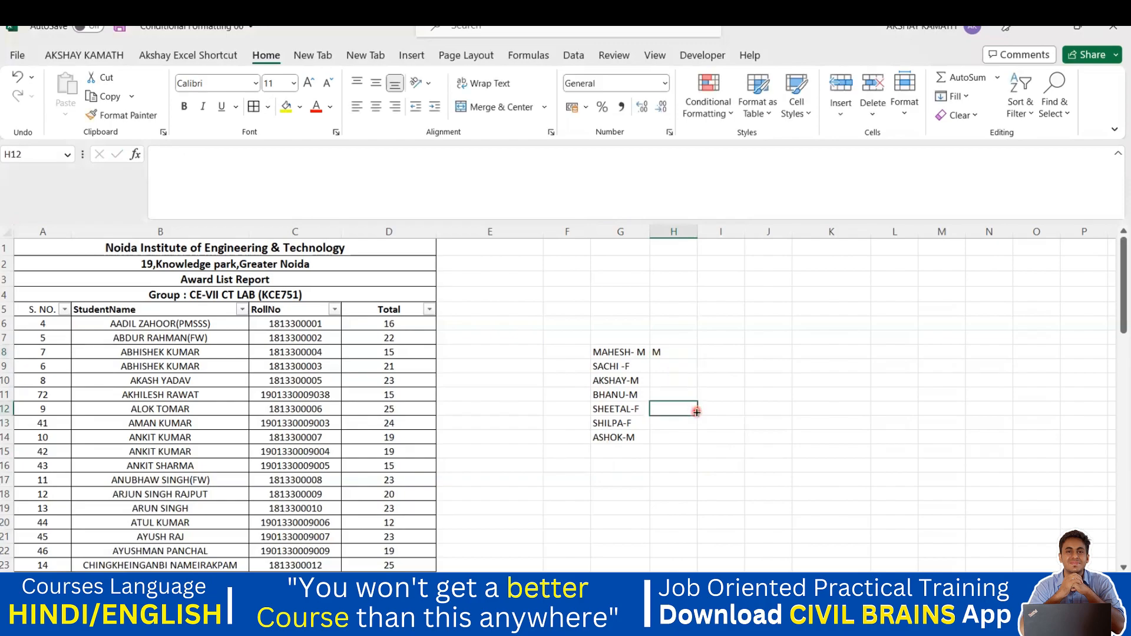
left_click_drag(666, 349, 669, 435)
key("ctrl+e")
left_click(727, 490)
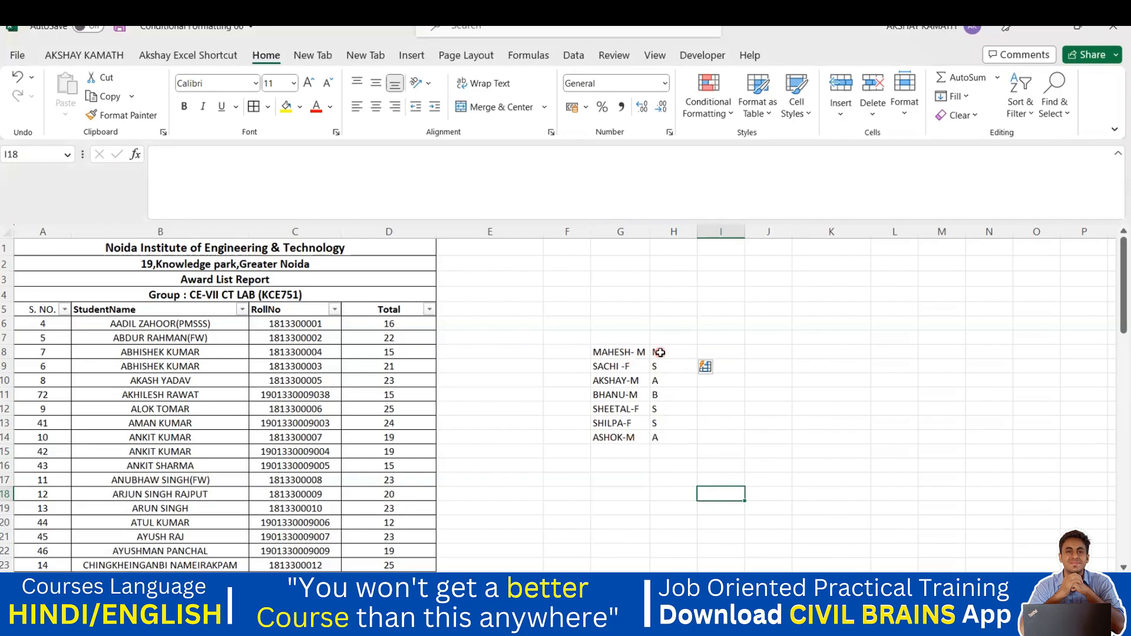
Step: Clear the wrongly filled letters S, A, B, S, S, A from H9:H14
left_click(660, 352)
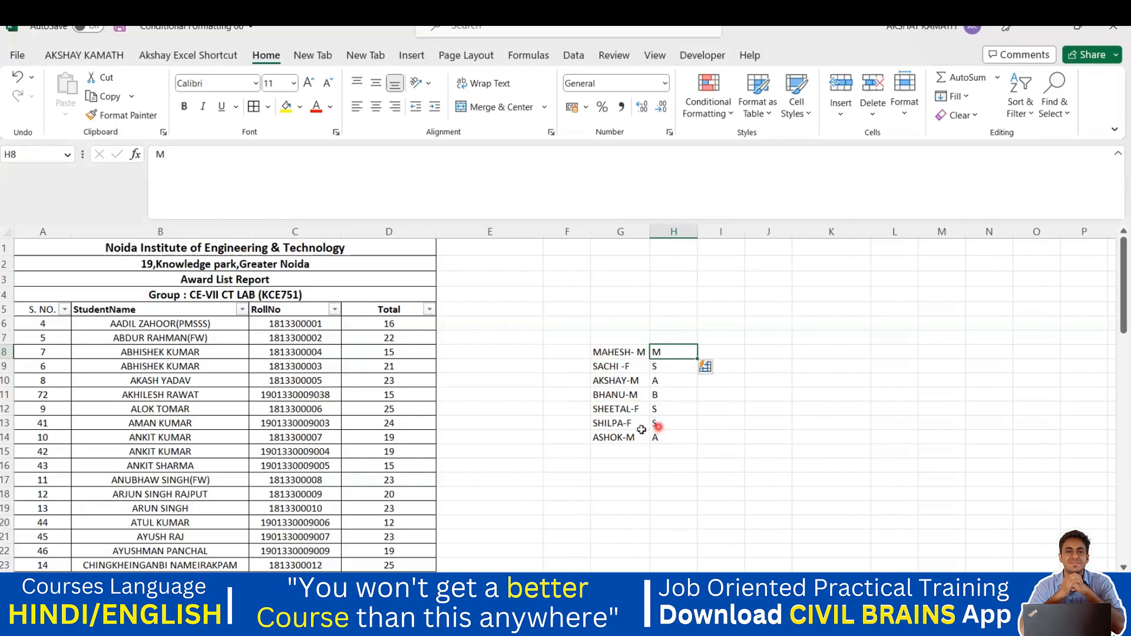
left_click(635, 455)
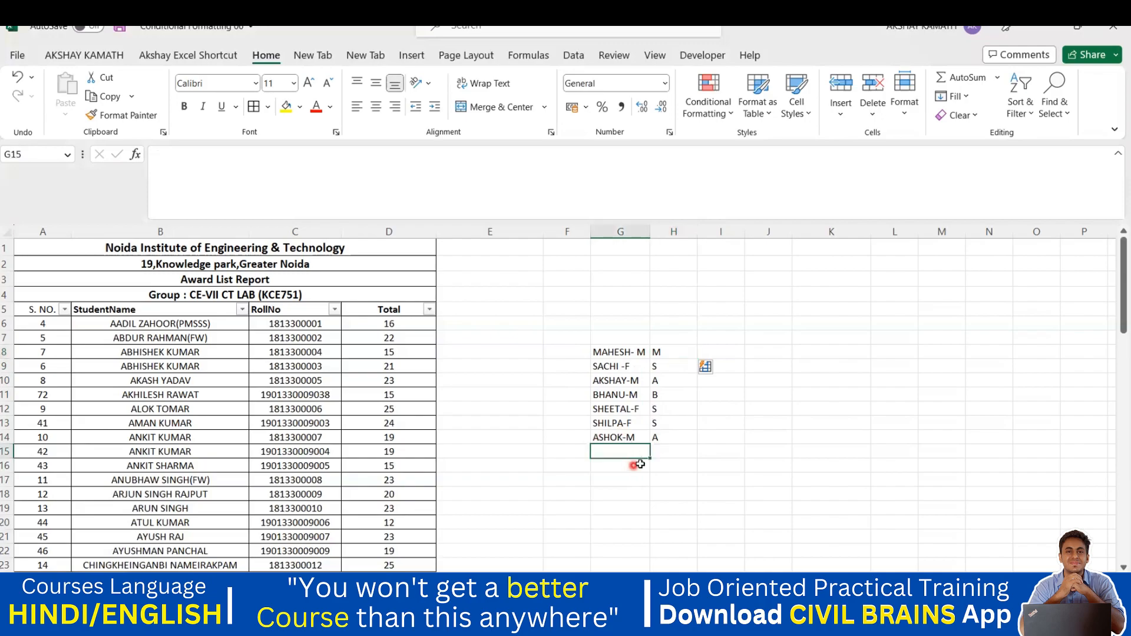
left_click_drag(658, 353, 674, 440)
left_click(683, 449)
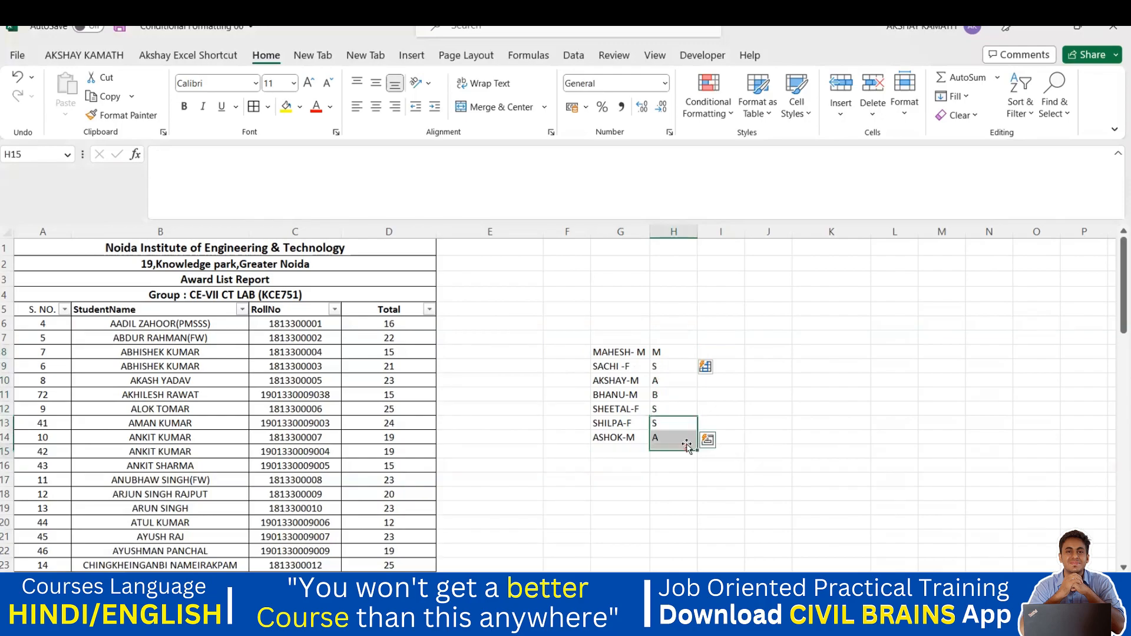
left_click_drag(664, 367, 660, 437)
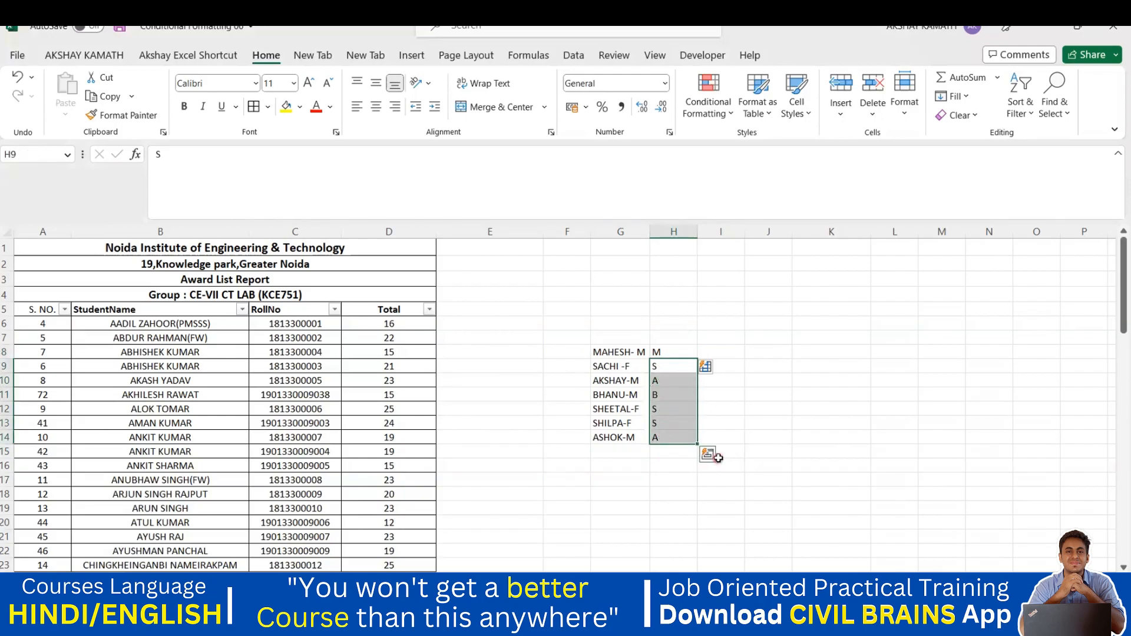
key("Delete")
left_click(722, 463)
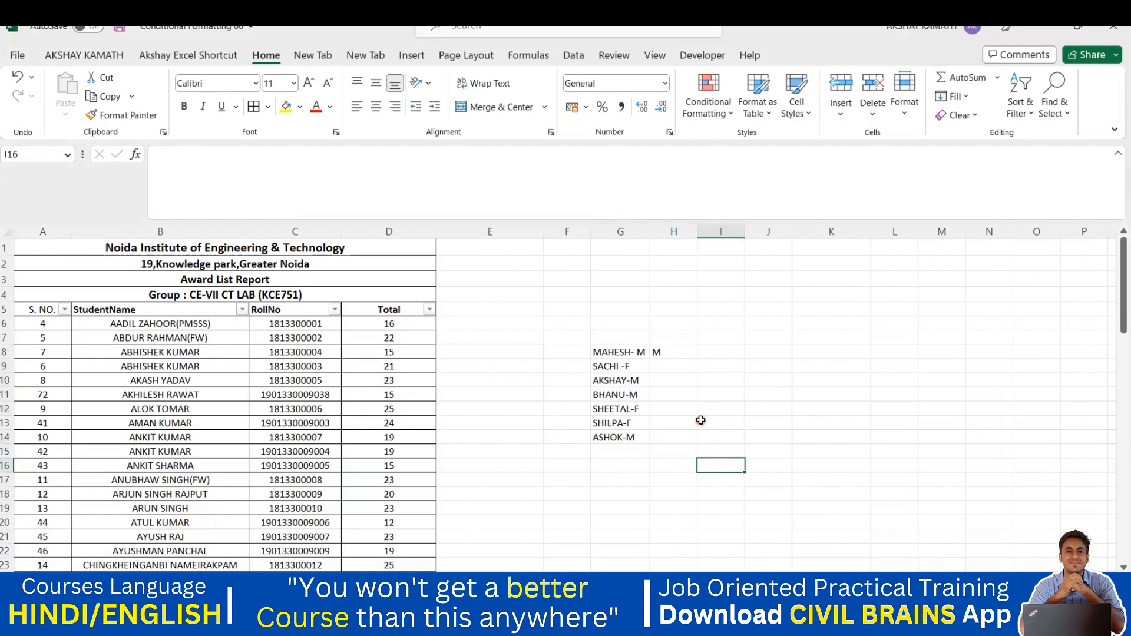
Step: Enter F in H9 as the gender for SACHI -F
left_click(652, 362)
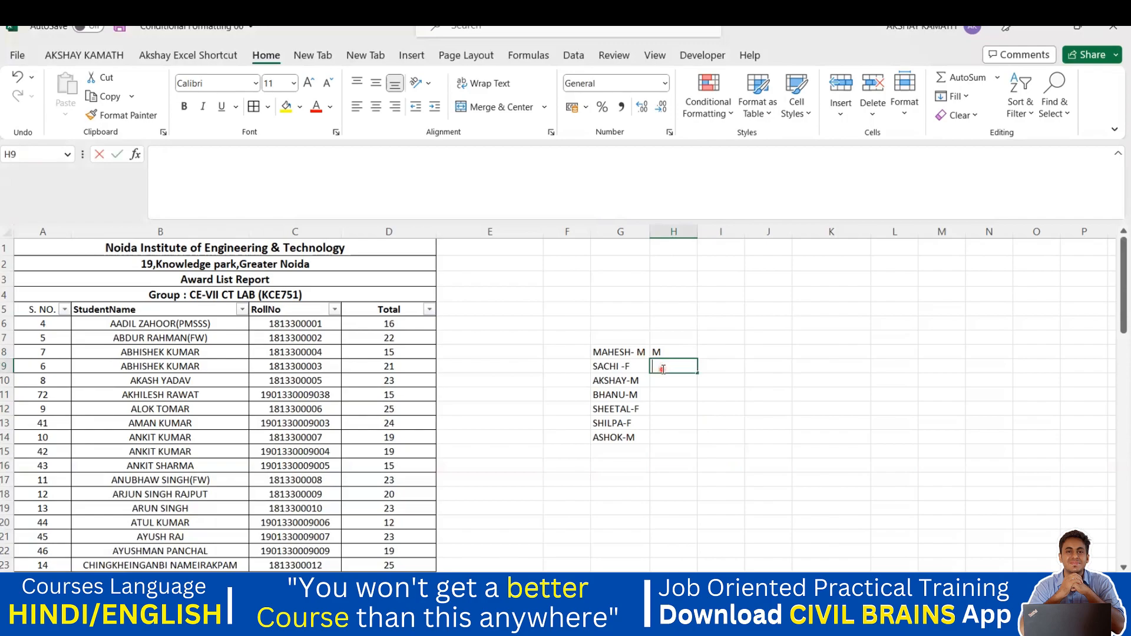
double_click(659, 364)
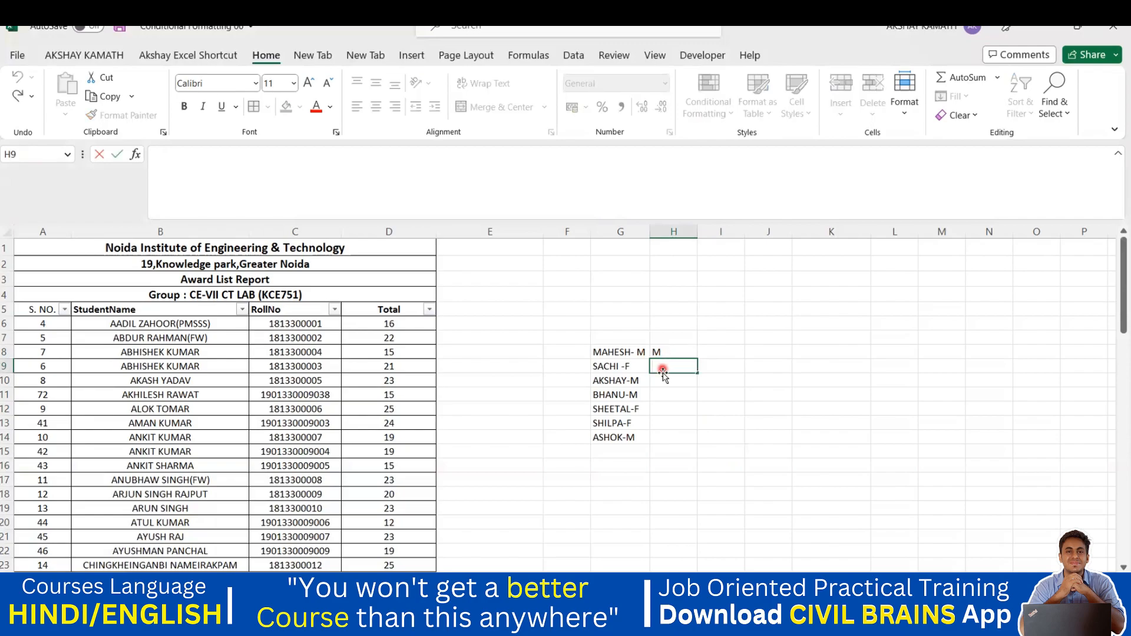
type("F")
left_click(675, 420)
Step: Flash Fill H8:H14, giving gender letters M, F, M, M, F, F, M
left_click(662, 367)
left_click_drag(661, 356, 657, 437)
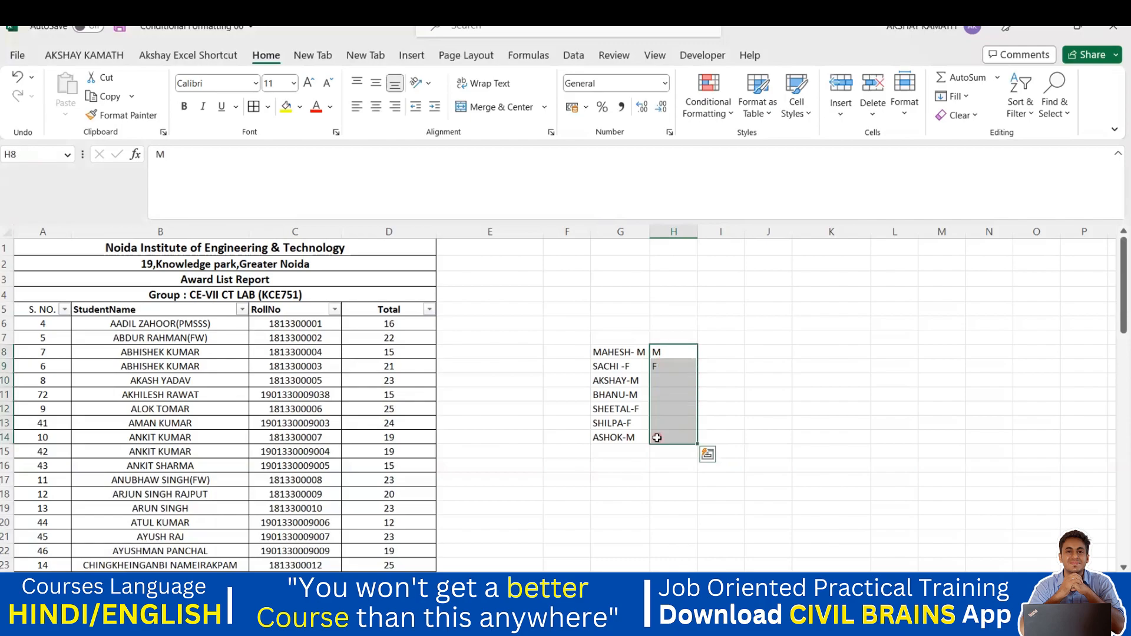
key("ctrl+e")
left_click(680, 507)
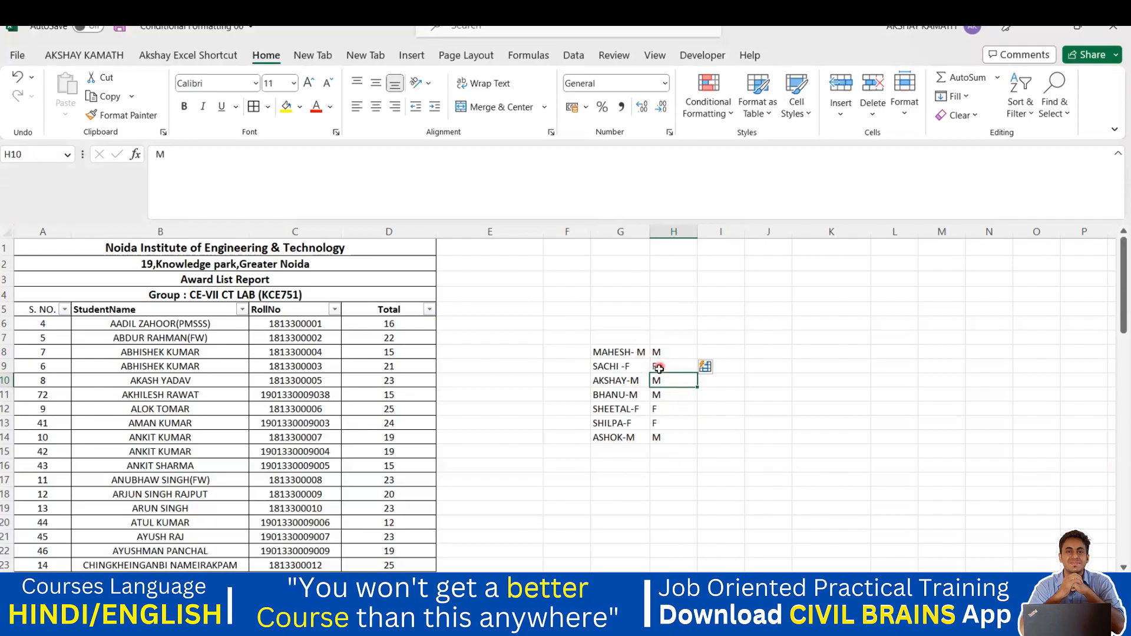
left_click(656, 382)
left_click(655, 478)
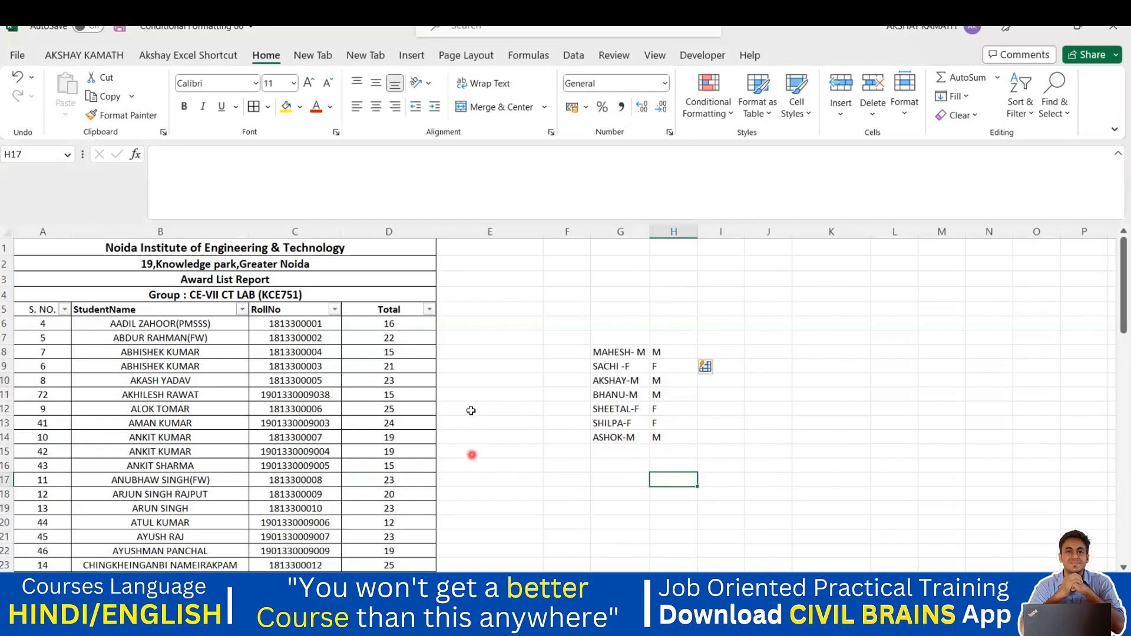
Step: Enter the first student's first name in E6 as the Flash Fill example
left_click(451, 328)
key("ctrl+Down")
key("Up")
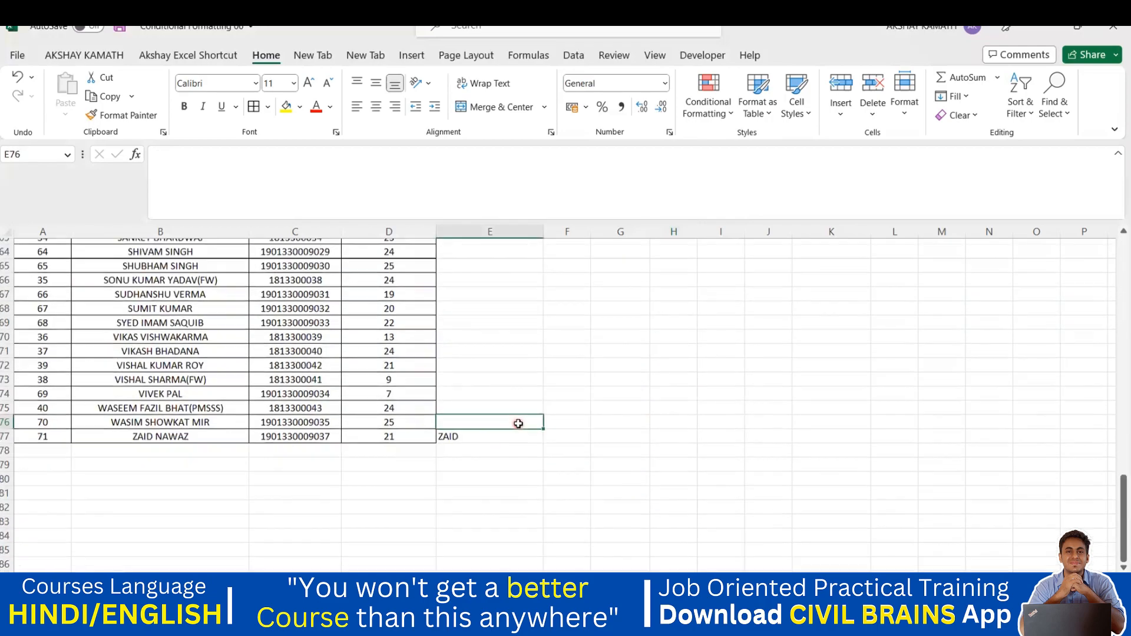
scroll(518, 423, "up", 20)
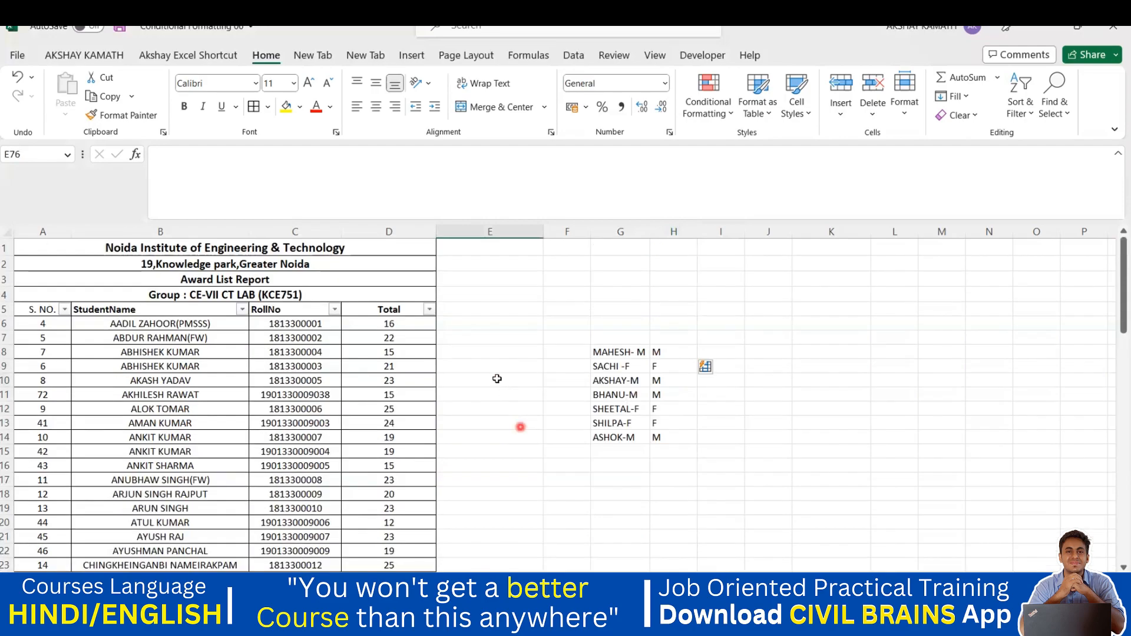
double_click(452, 326)
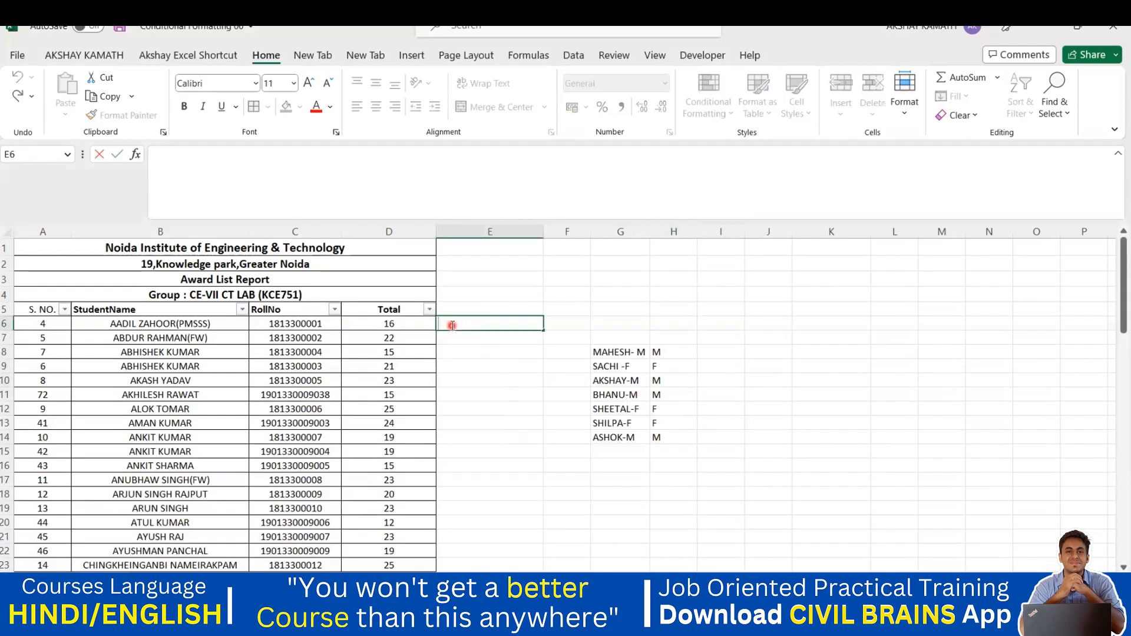
type("AADI")
key("Return")
Step: Flash Fill first names from E6 down to the end of the list and check which rows filled
left_click(466, 323)
left_click_drag(465, 324, 480, 541)
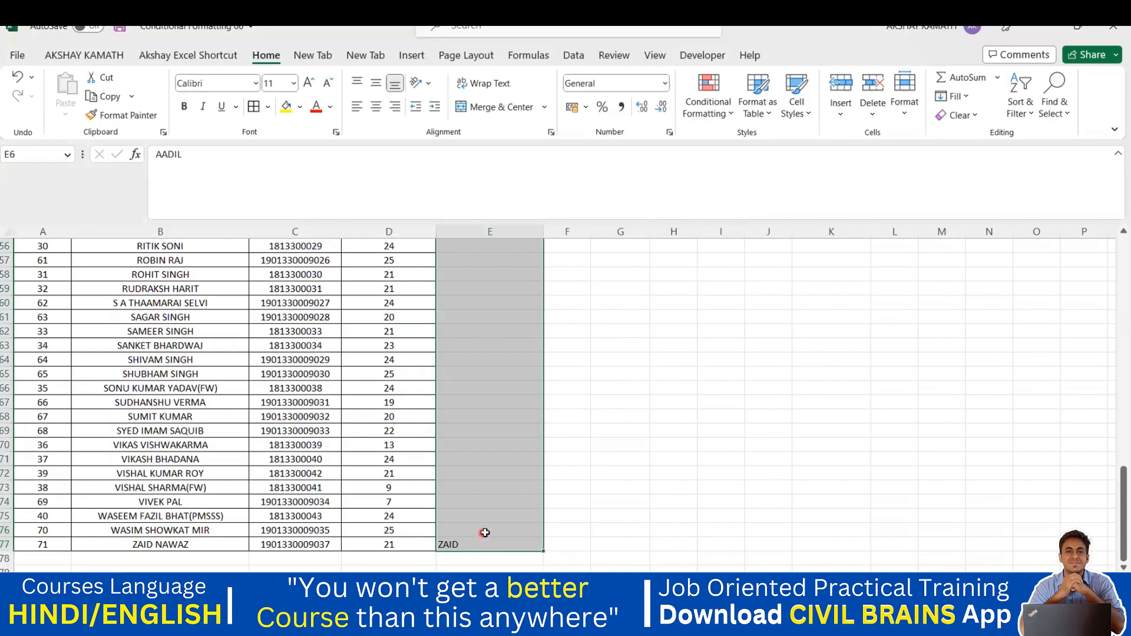
scroll(483, 518, "up", 18)
left_click(526, 450)
scroll(518, 453, "down", 2)
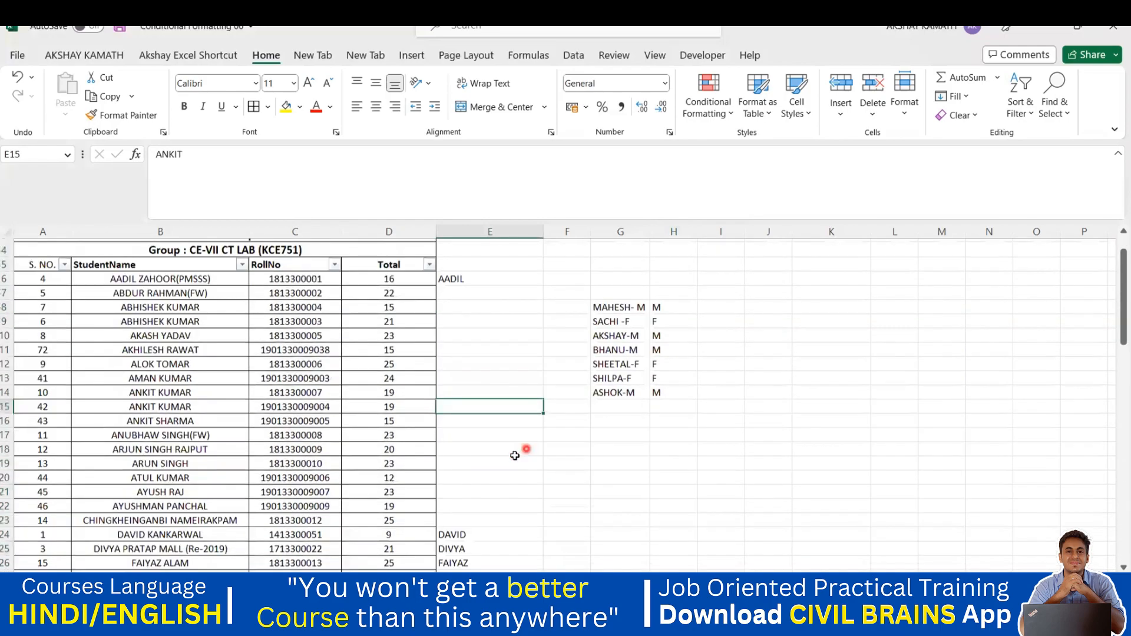
scroll(481, 464, "down", 2)
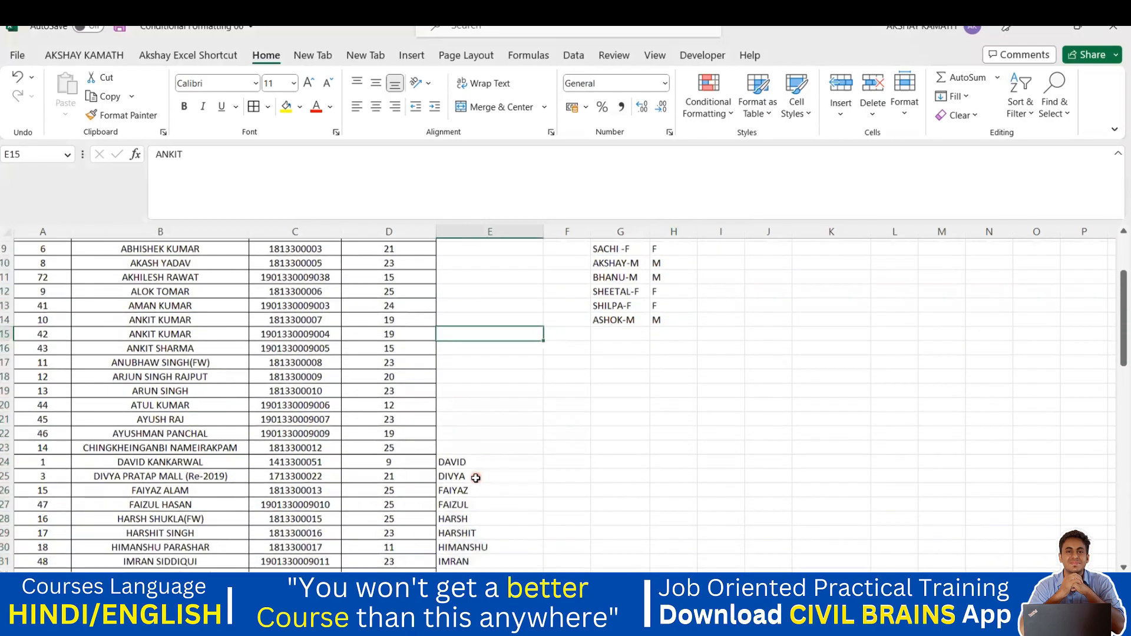
scroll(483, 465, "up", 5)
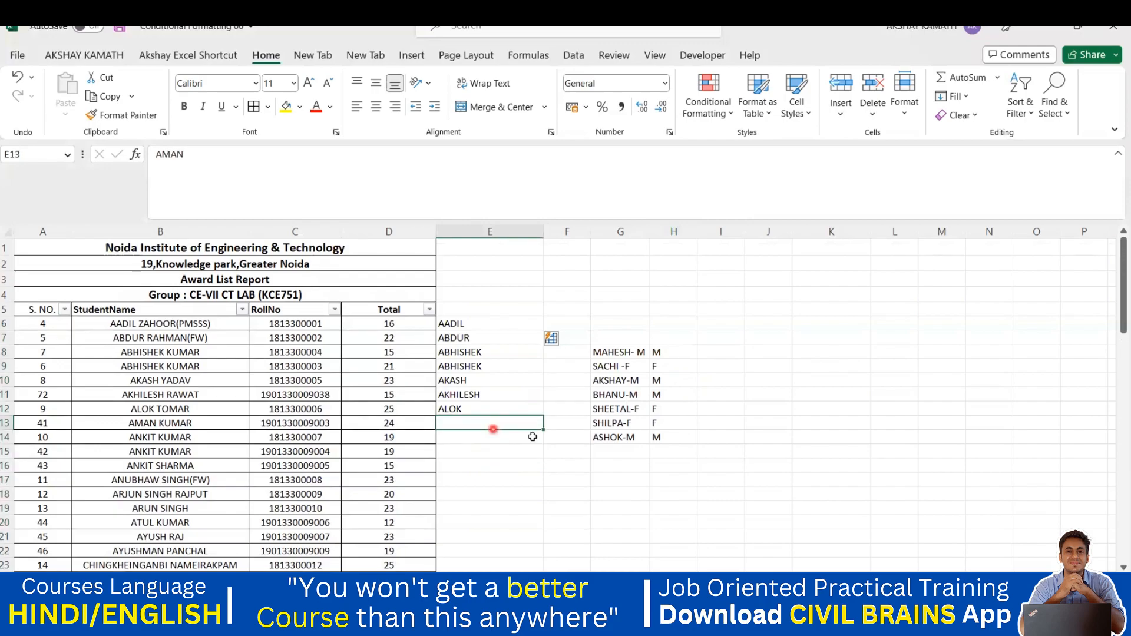
Step: Inspect the filled entries in E12 and E13, then select E7 down to the list end
left_click(545, 454)
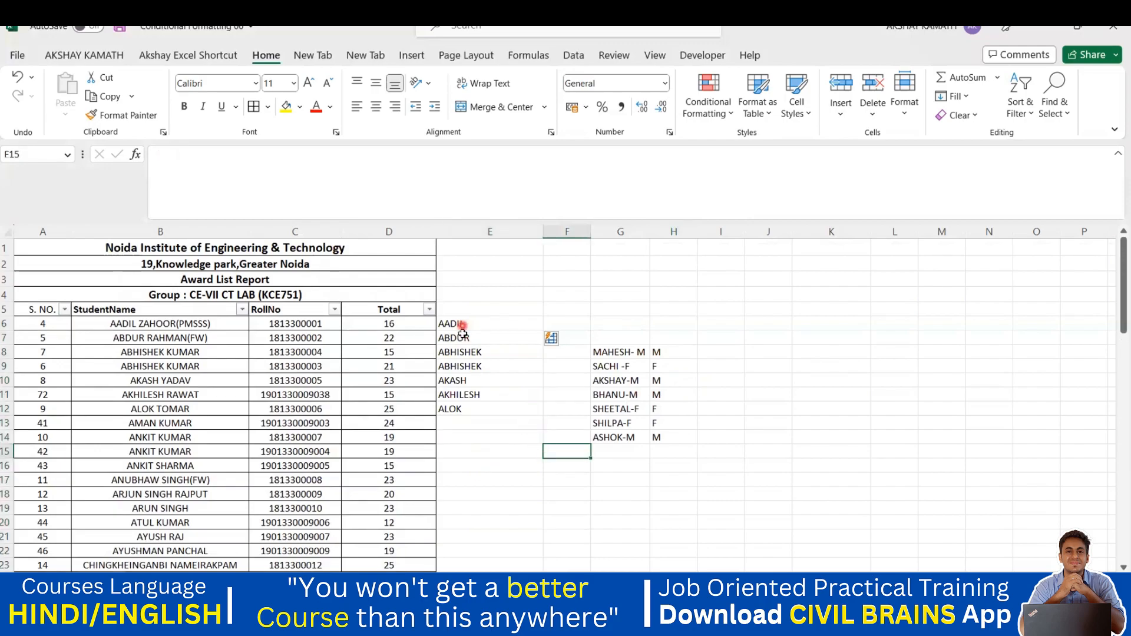
left_click(461, 410)
left_click(461, 422)
scroll(465, 424, "down", 1)
scroll(457, 402, "down", 6)
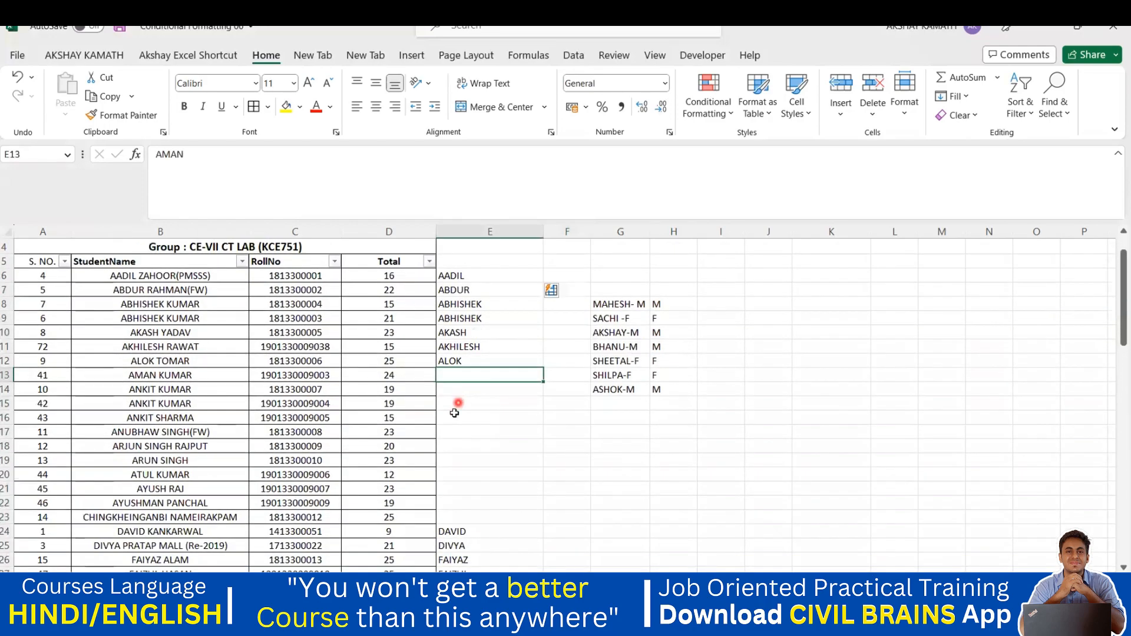
scroll(475, 474, "down", 3)
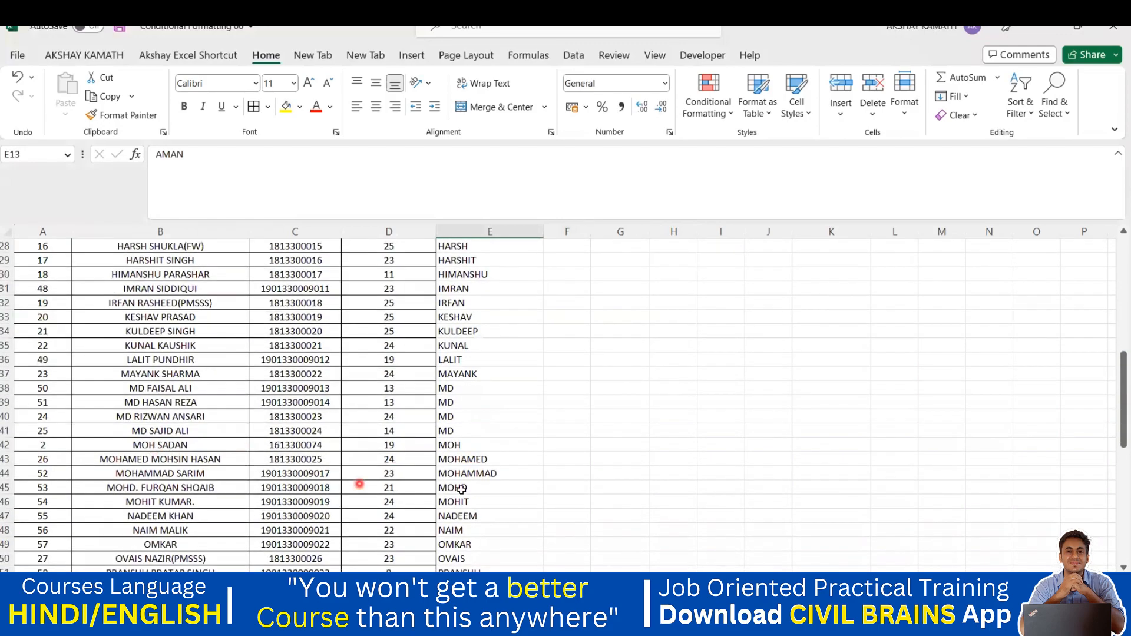
scroll(477, 465, "down", 2)
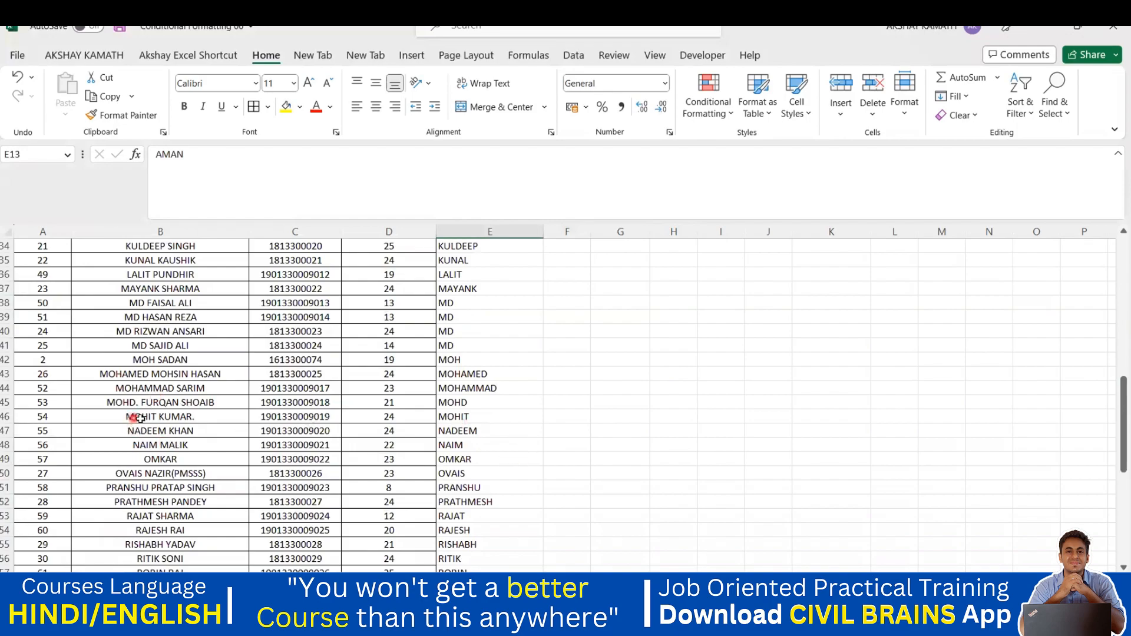
scroll(471, 489, "down", 6)
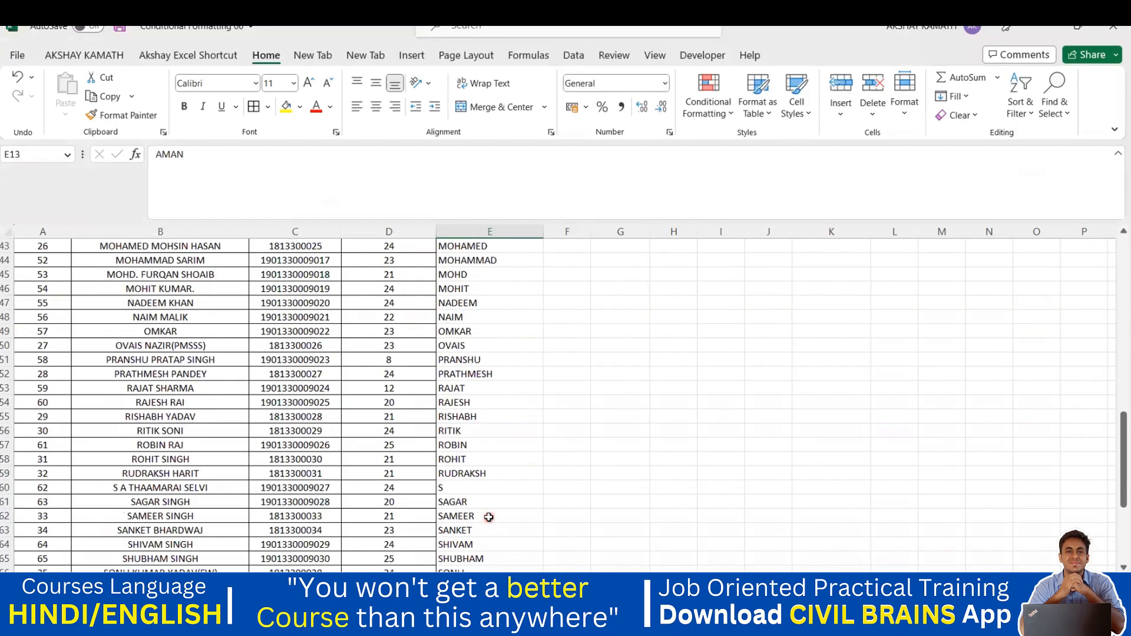
scroll(465, 466, "down", 4)
left_click_drag(466, 435, 504, 261)
left_click_drag(497, 330, 500, 330)
Step: Clear the first names below E6 and replace the E6 example with the first student's surname
key("Delete")
scroll(530, 362, "up", 20)
left_click(482, 323)
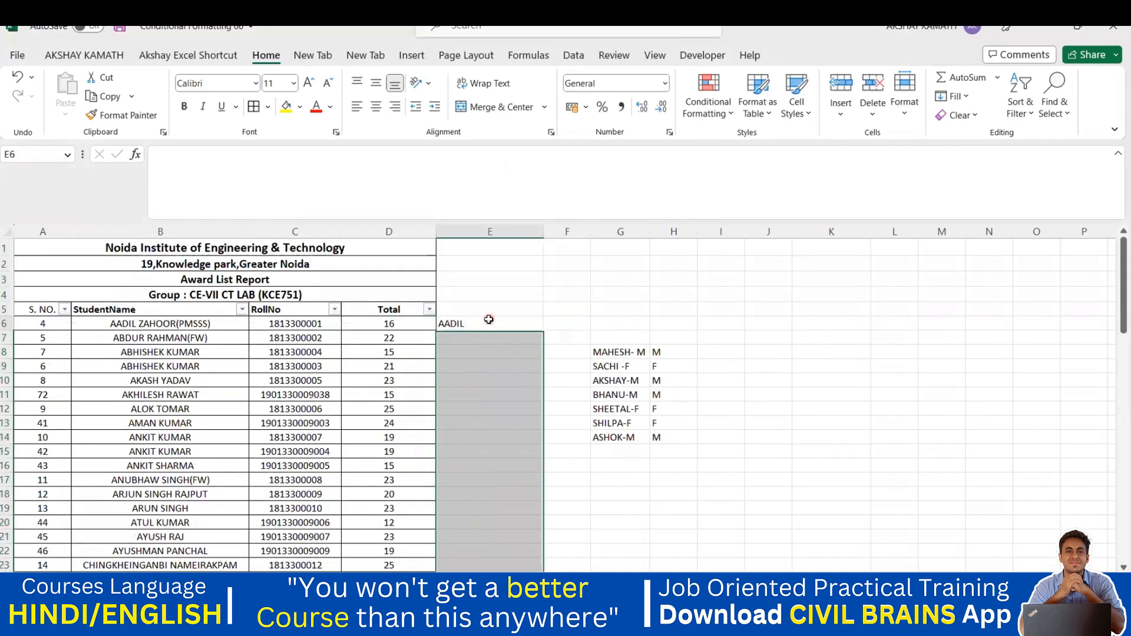
double_click(482, 323)
key("BackSpace")
key("BackSpace")
key("BackSpace")
key("BackSpace")
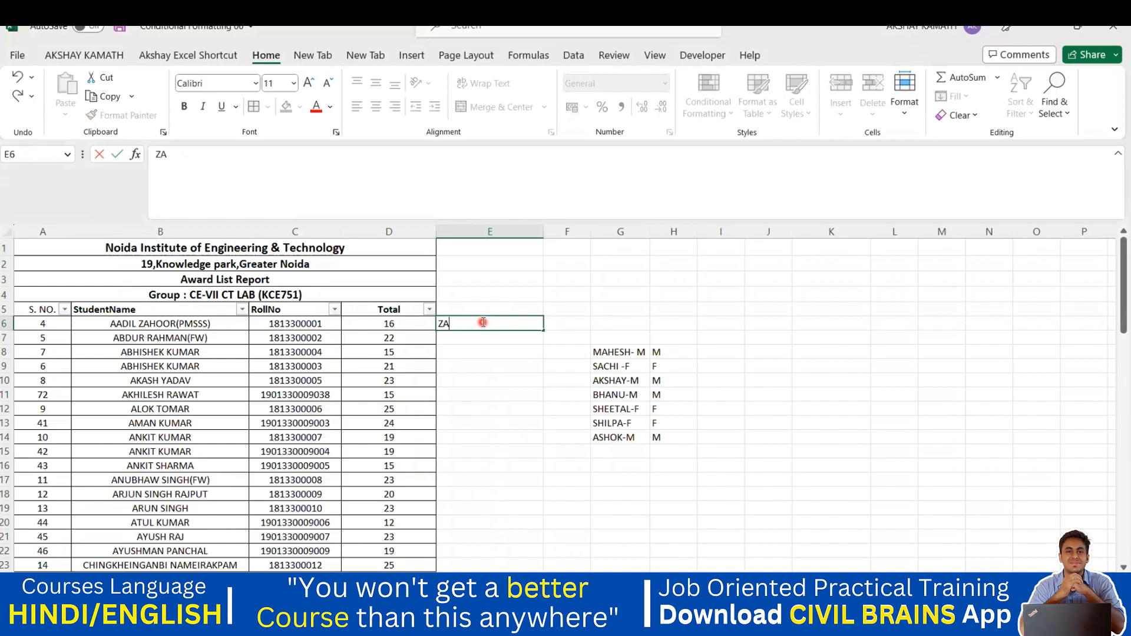
left_click(499, 354)
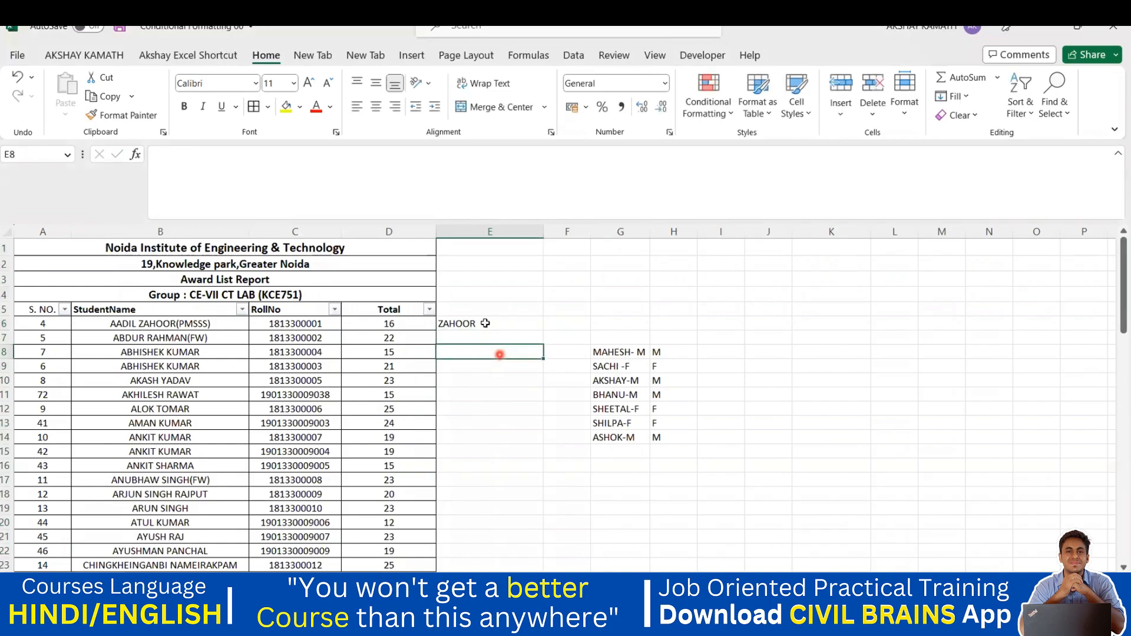
Step: Flash Fill surnames from E6 to the list end and inspect the results in E20 and E24–E26
left_click_drag(475, 324, 464, 522)
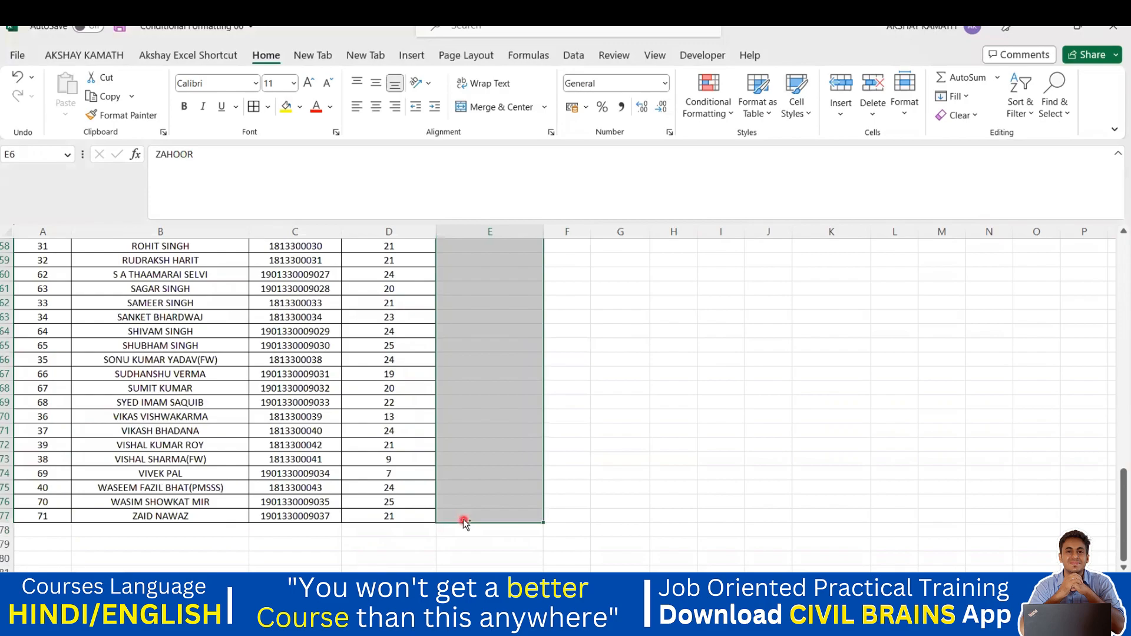
scroll(464, 519, "up", 19)
left_click(495, 518)
scroll(465, 382, "down", 2)
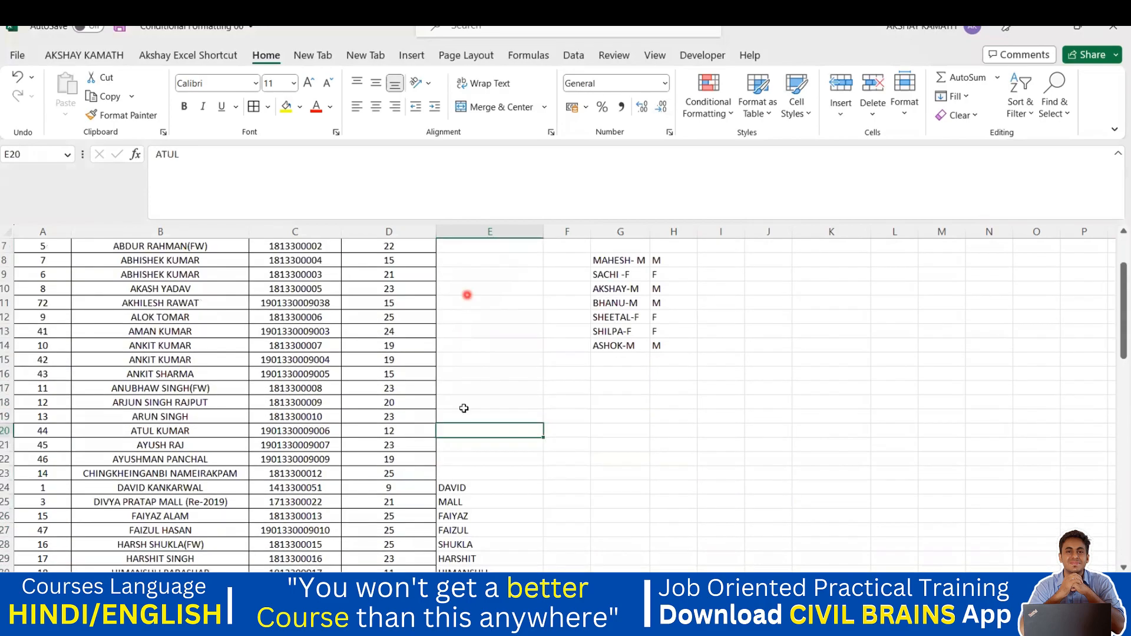
scroll(464, 308, "up", 2)
scroll(454, 424, "down", 4)
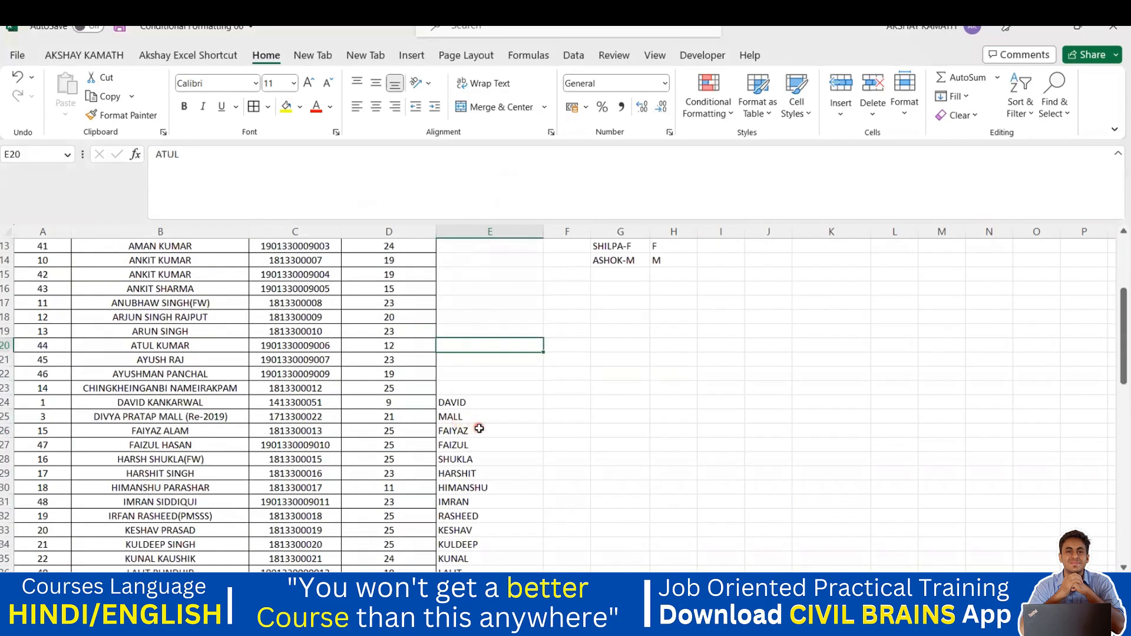
left_click(460, 404)
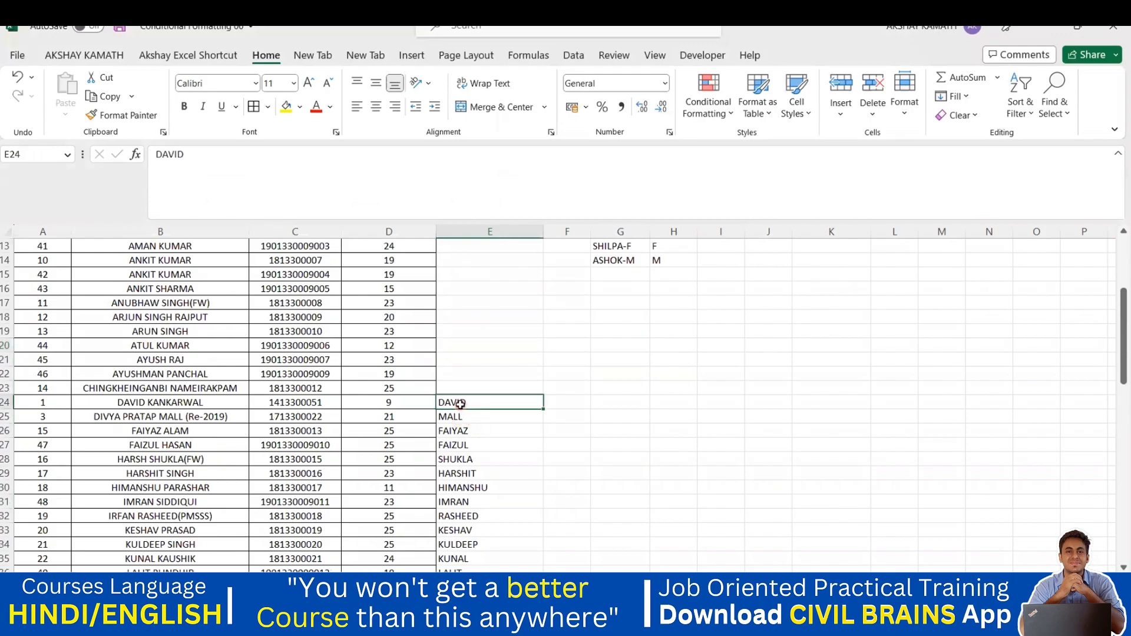
left_click(441, 423)
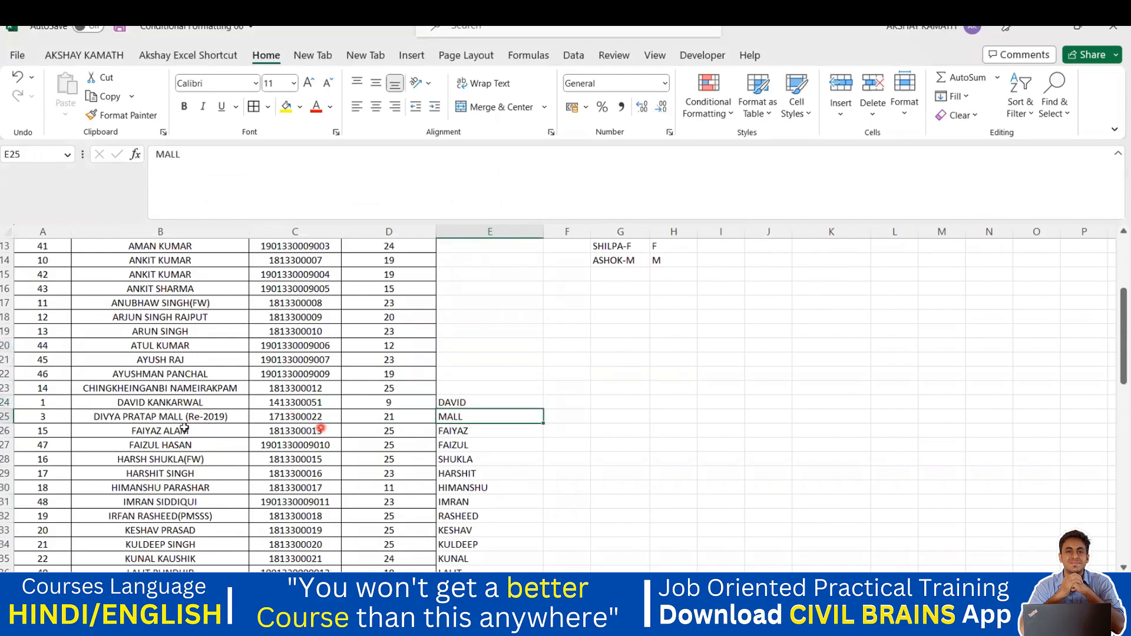
left_click(455, 433)
scroll(506, 445, "up", 3)
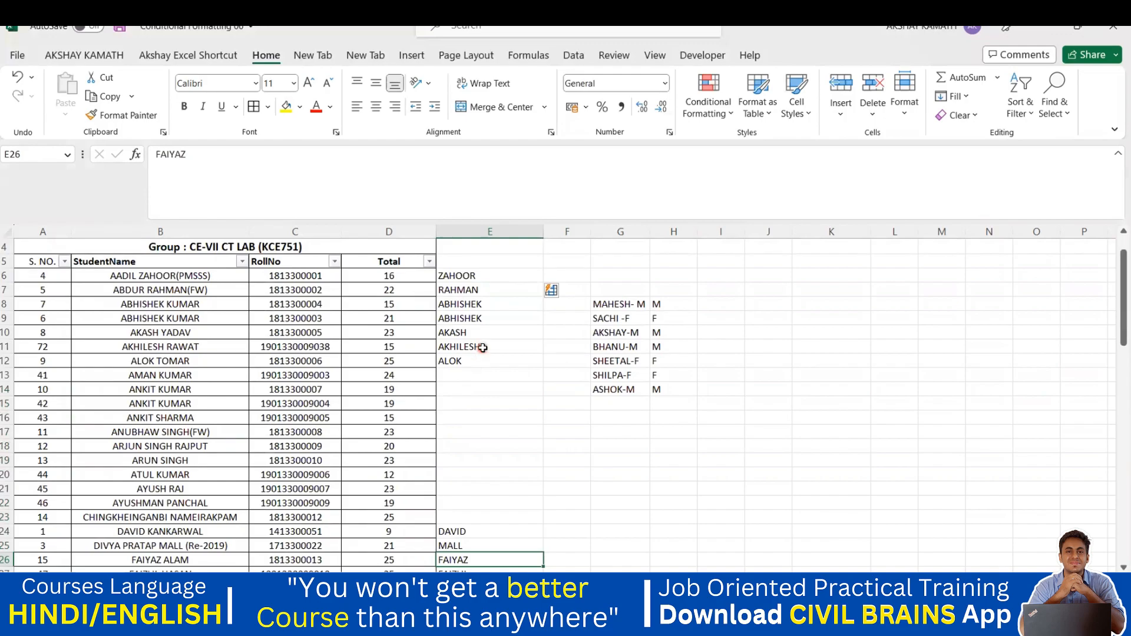
Step: Empty E8 and delete the wrong entries from E9 down to the end of the list
double_click(489, 305)
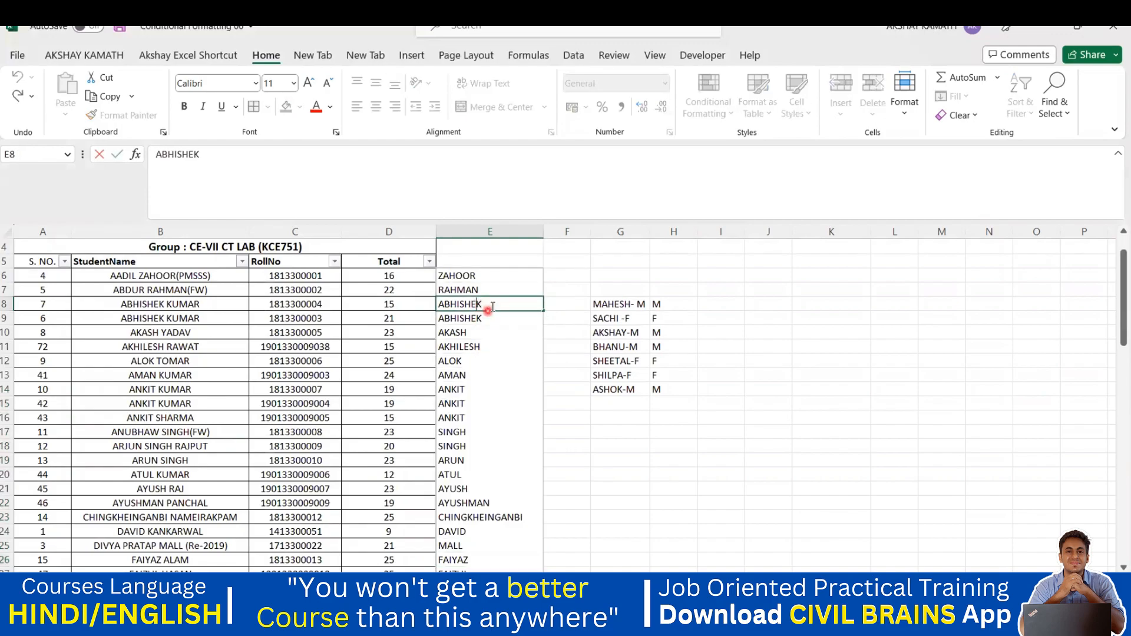
key("BackSpace")
key("BackSpace")
key("BackSpace")
key("BackSpace")
key("BackSpace")
key("BackSpace")
key("BackSpace")
left_click(567, 417)
left_click_drag(465, 318, 501, 554)
key("Delete")
scroll(580, 474, "up", 18)
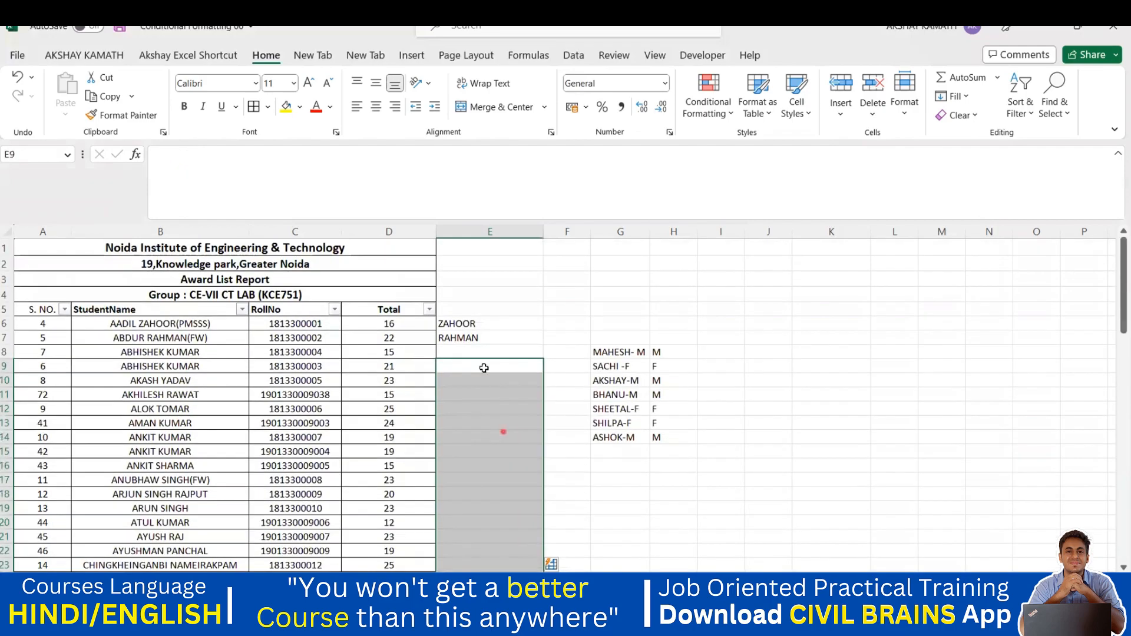
Step: Type the correct surnames for the third, fourth and fifth students into E8, E9 and E10
left_click(462, 349)
double_click(461, 348)
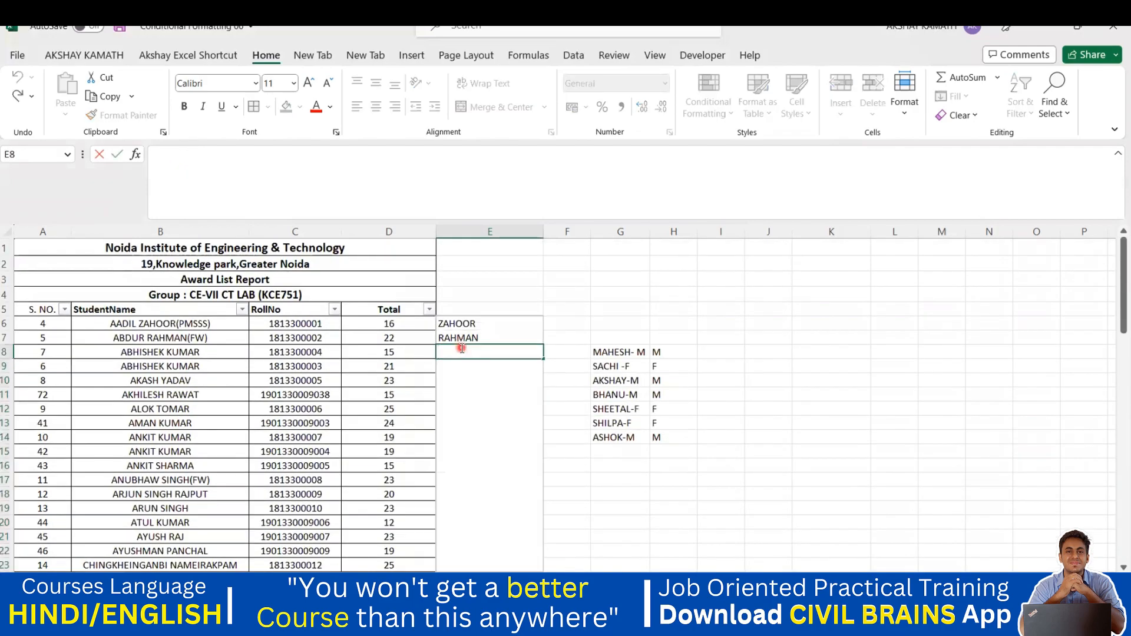
type("KUMAR")
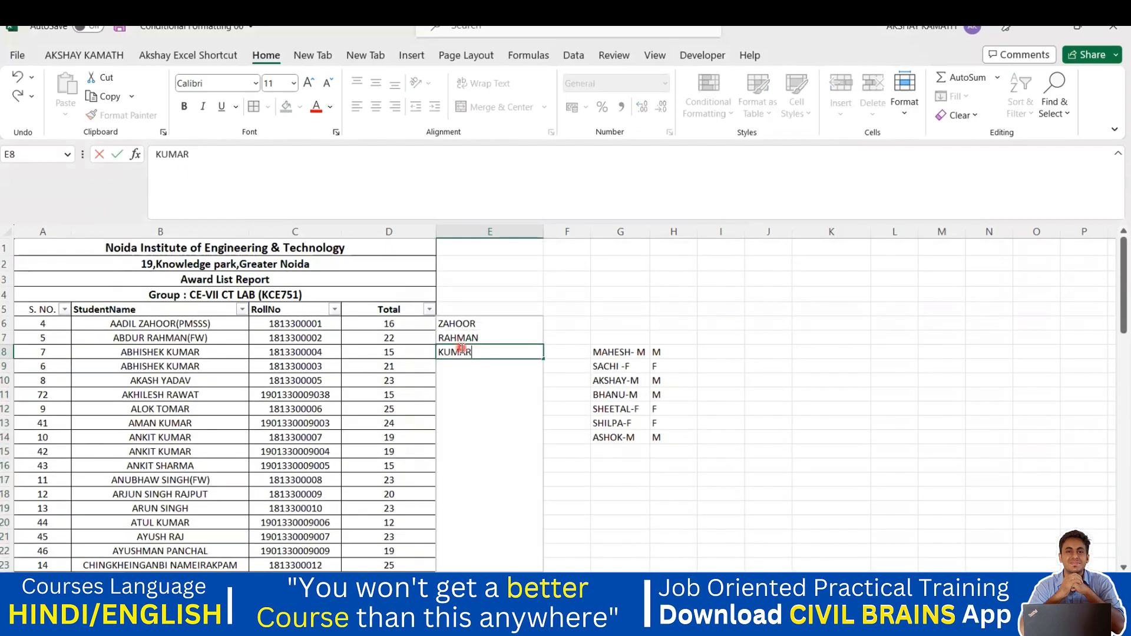
left_click(468, 378)
double_click(467, 365)
type("KUMAR")
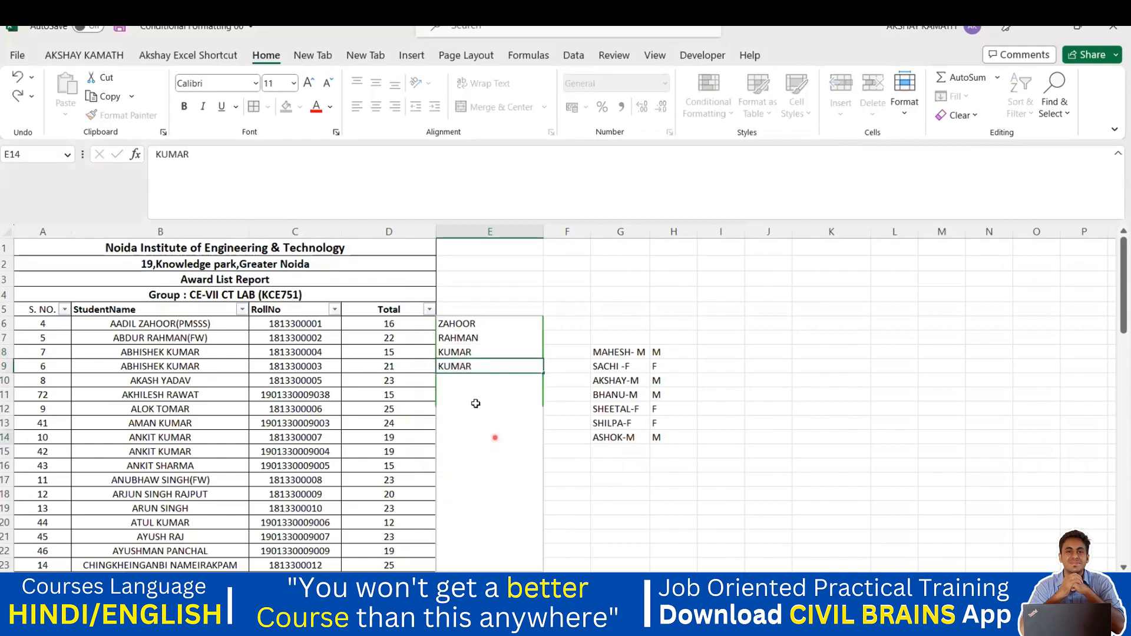
key("Return")
double_click(459, 379)
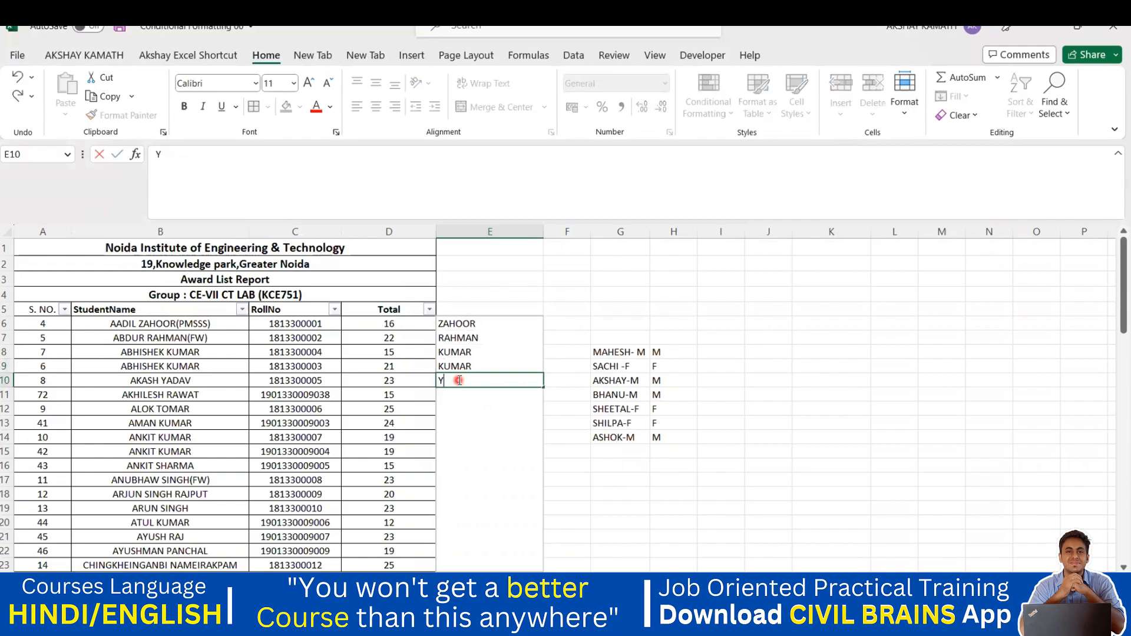
type("YADAV")
left_click(498, 417)
Step: Review the E6–E9 examples, enter the sixth student's surname in E11, and select E6 to the list end
double_click(468, 396)
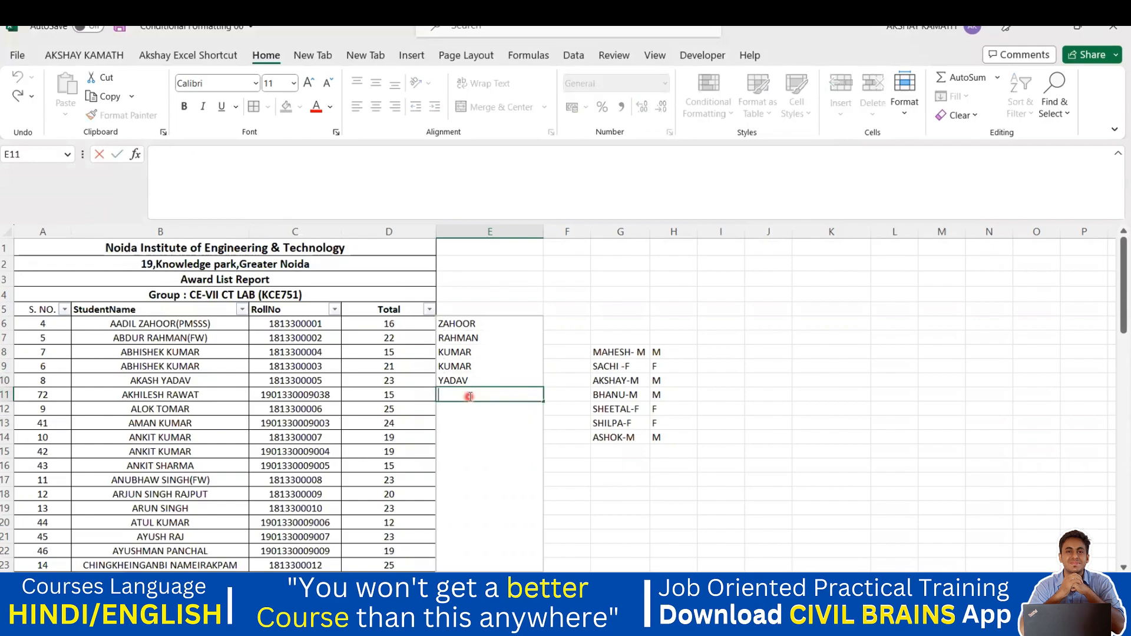
left_click(469, 366)
left_click(473, 329)
left_click(474, 339)
left_click(474, 353)
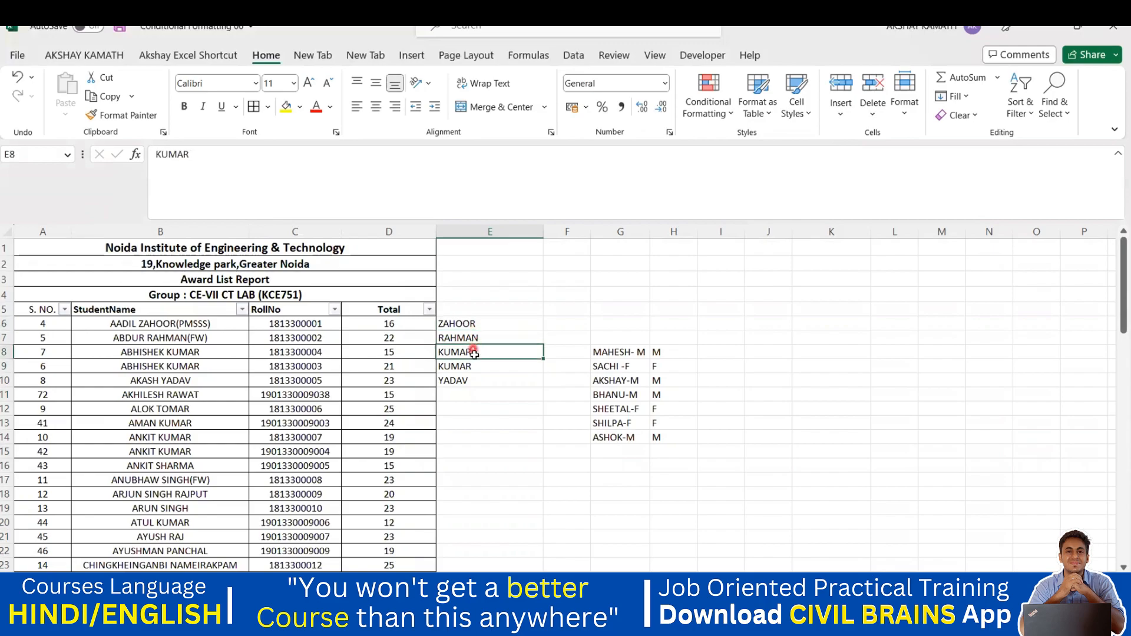
left_click(475, 367)
left_click(473, 380)
left_click(471, 394)
type("RAWAT")
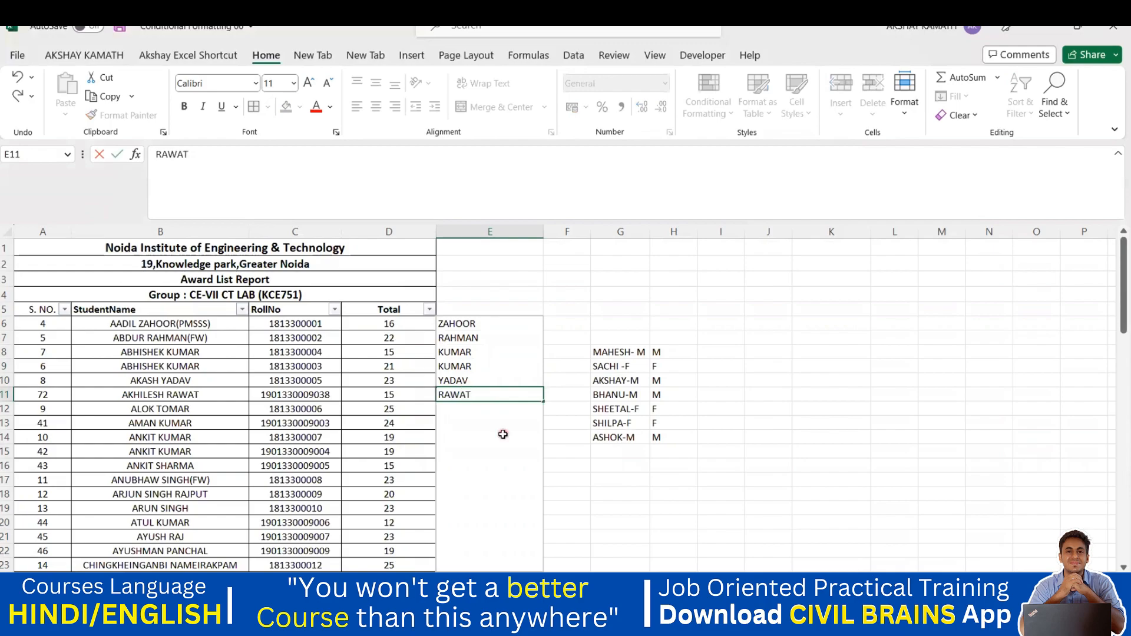
left_click(503, 434)
left_click_drag(474, 323, 459, 515)
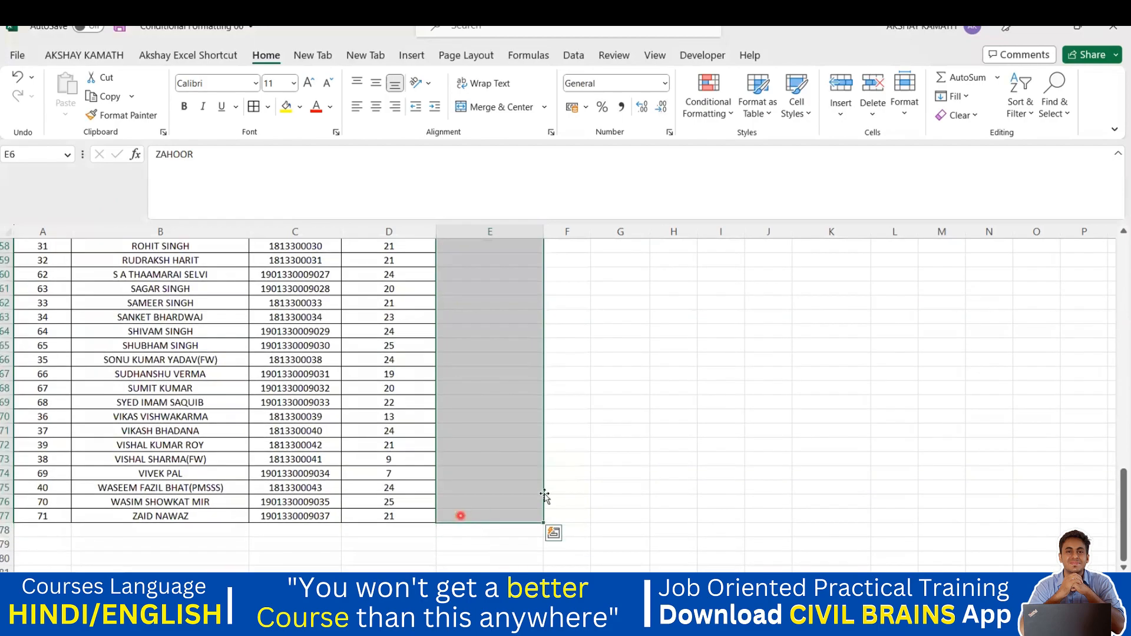
scroll(570, 459, "up", 19)
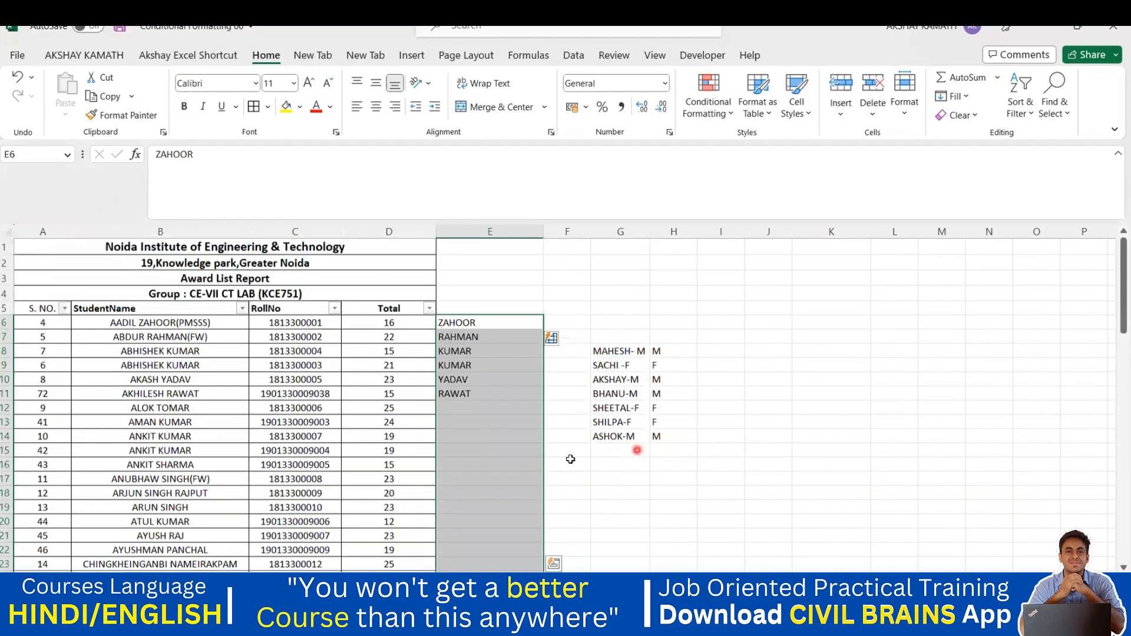
left_click(522, 456)
scroll(522, 442, "down", 3)
left_click(521, 442)
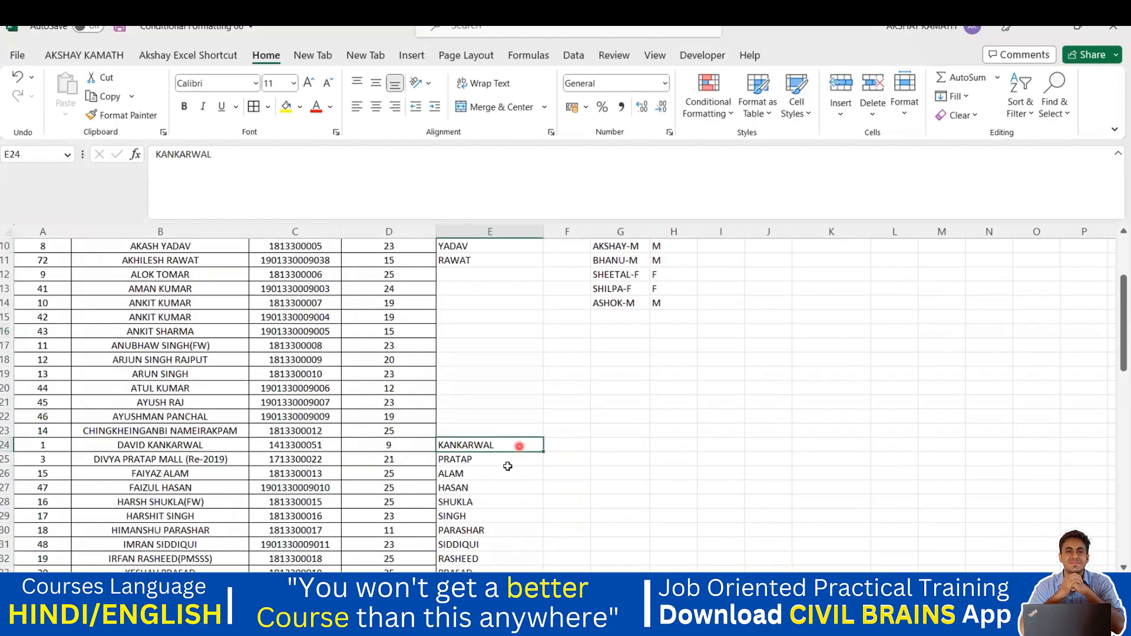
scroll(505, 462, "down", 2)
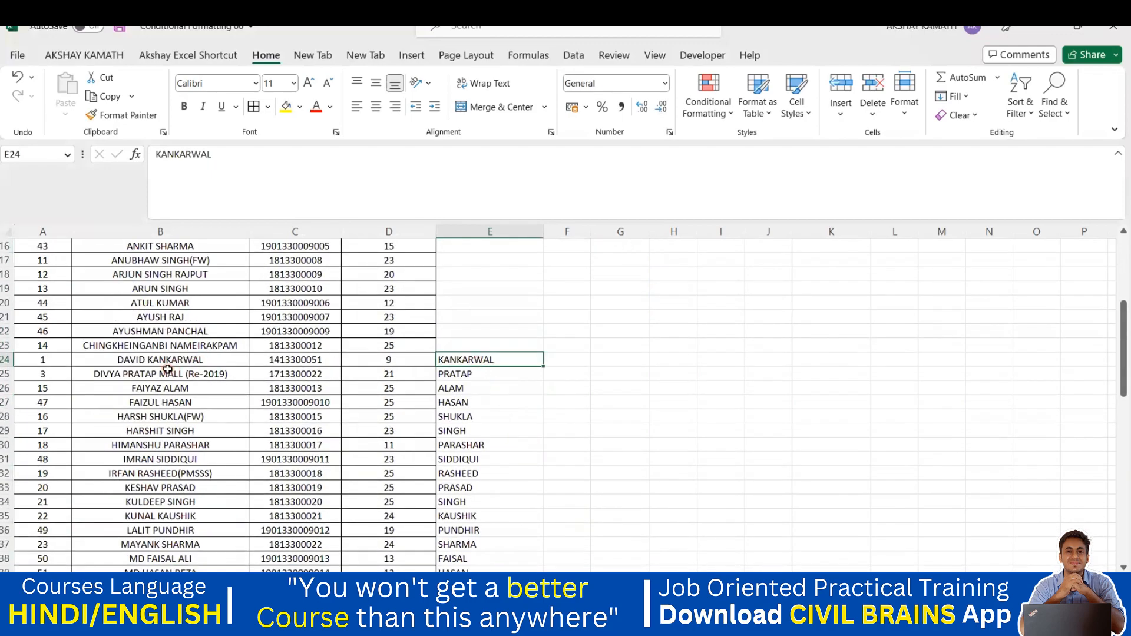
left_click(461, 376)
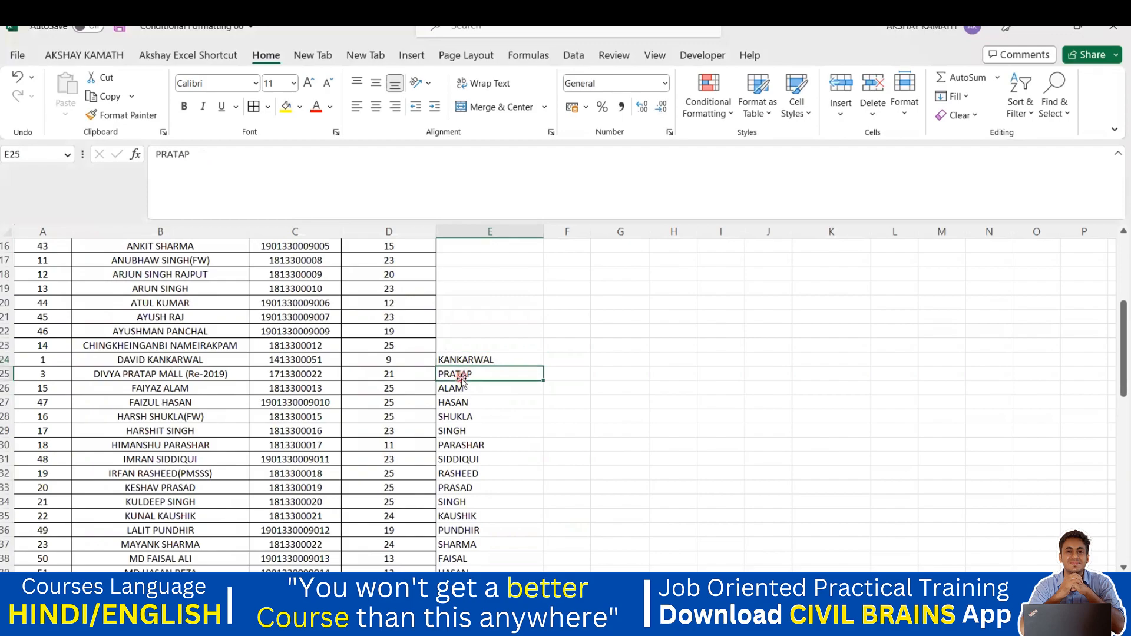
left_click(470, 388)
left_click(168, 403)
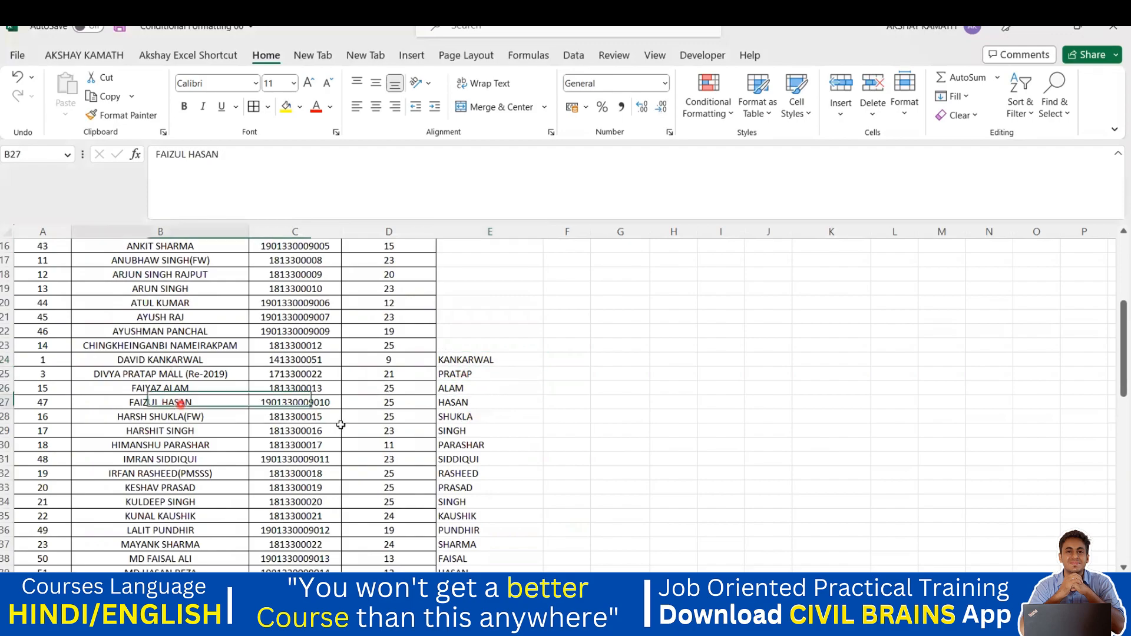
left_click(466, 405)
left_click(468, 416)
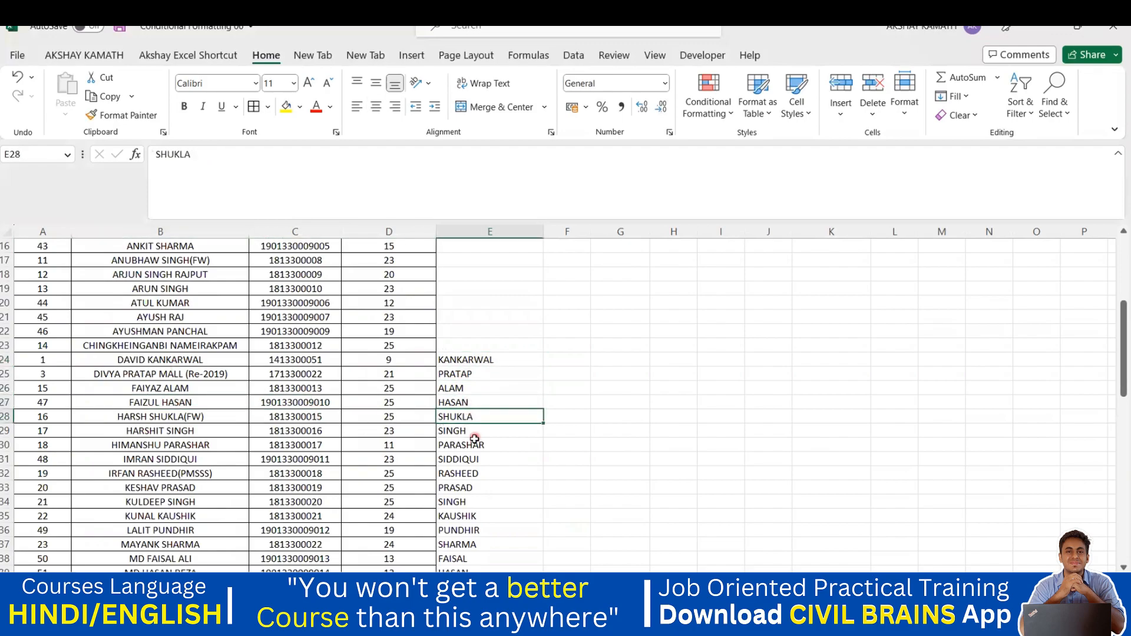
left_click(473, 432)
scroll(353, 436, "down", 1)
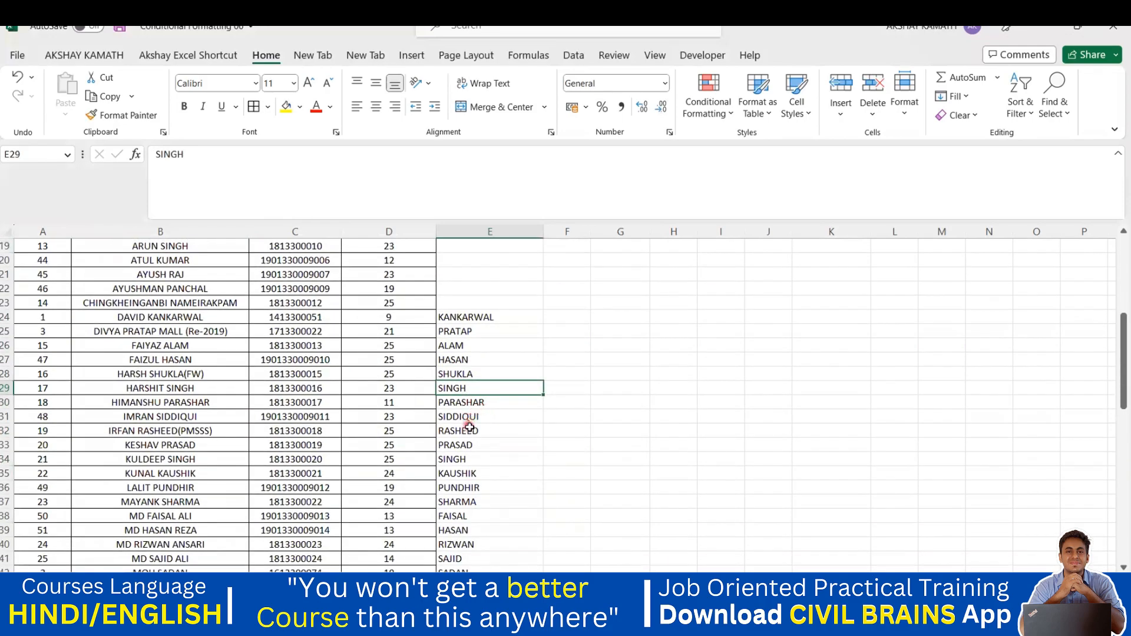
left_click(475, 418)
scroll(468, 412, "down", 3)
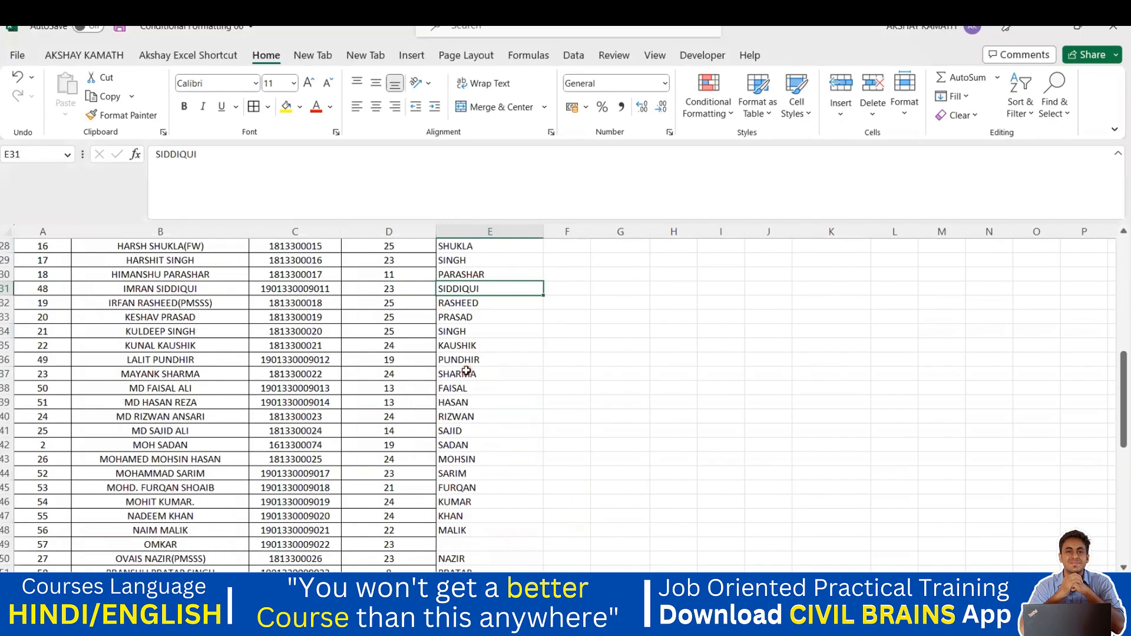
scroll(460, 412, "down", 2)
scroll(464, 443, "down", 3)
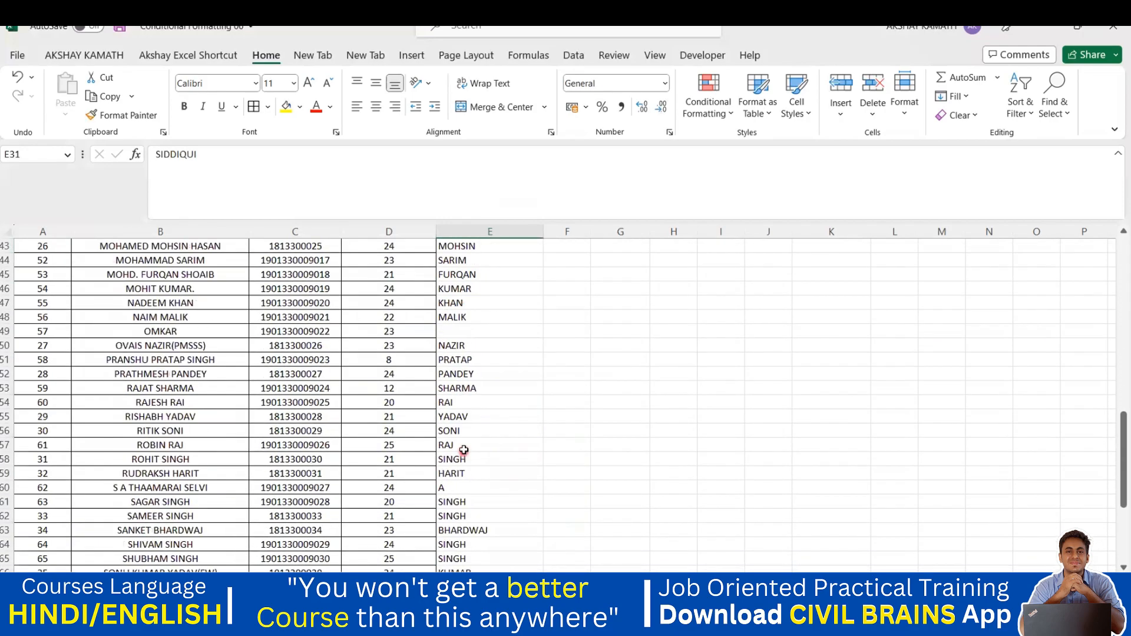
scroll(481, 449, "up", 14)
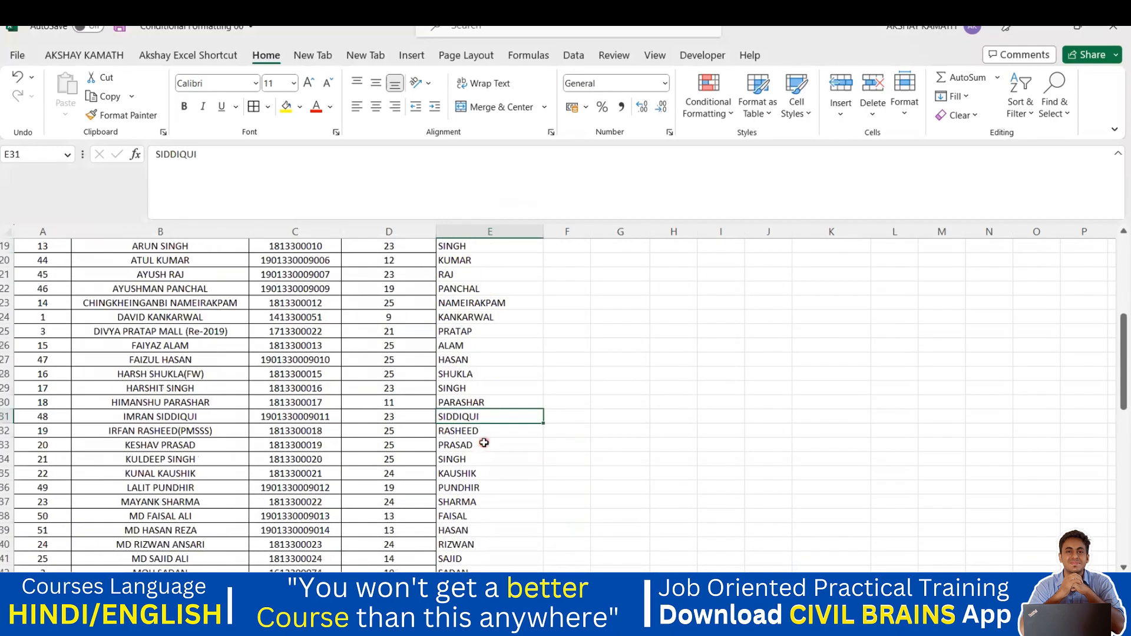
scroll(465, 412, "down", 1)
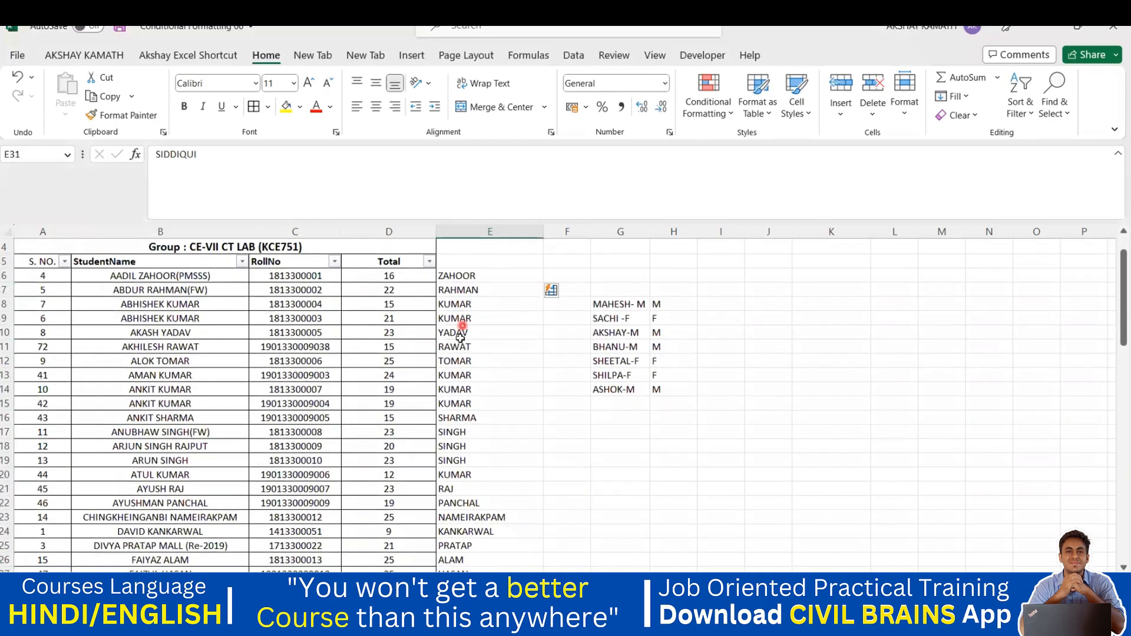
left_click(484, 435)
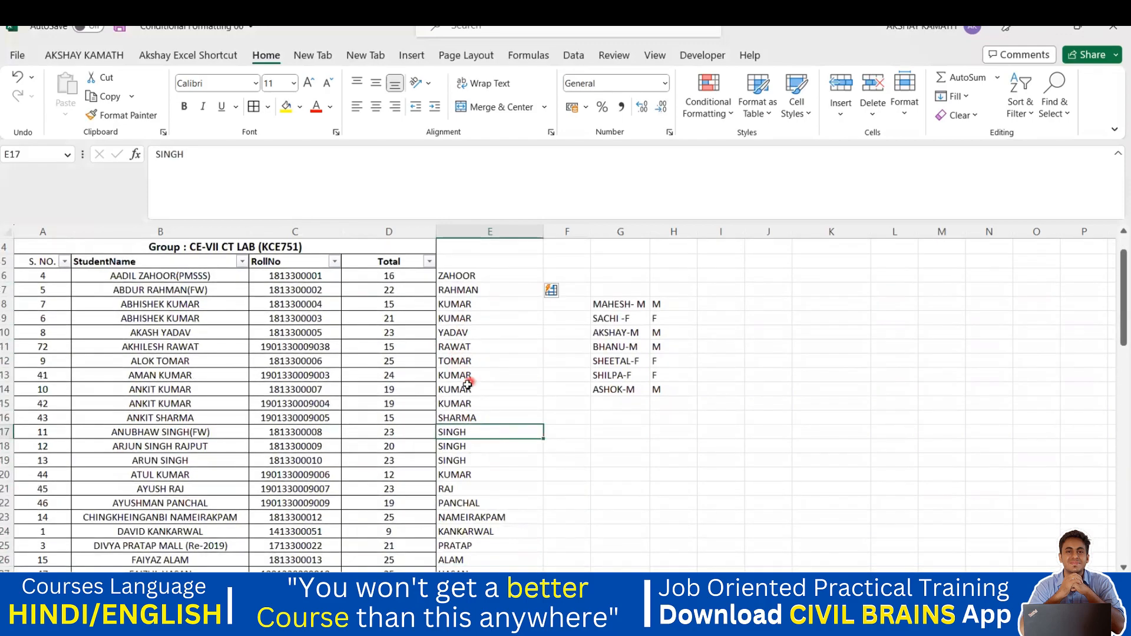
left_click(463, 378)
left_click(463, 389)
left_click(462, 404)
left_click(463, 418)
left_click(465, 435)
scroll(465, 435, "down", 12)
left_click(459, 373)
left_click(459, 360)
left_click(460, 382)
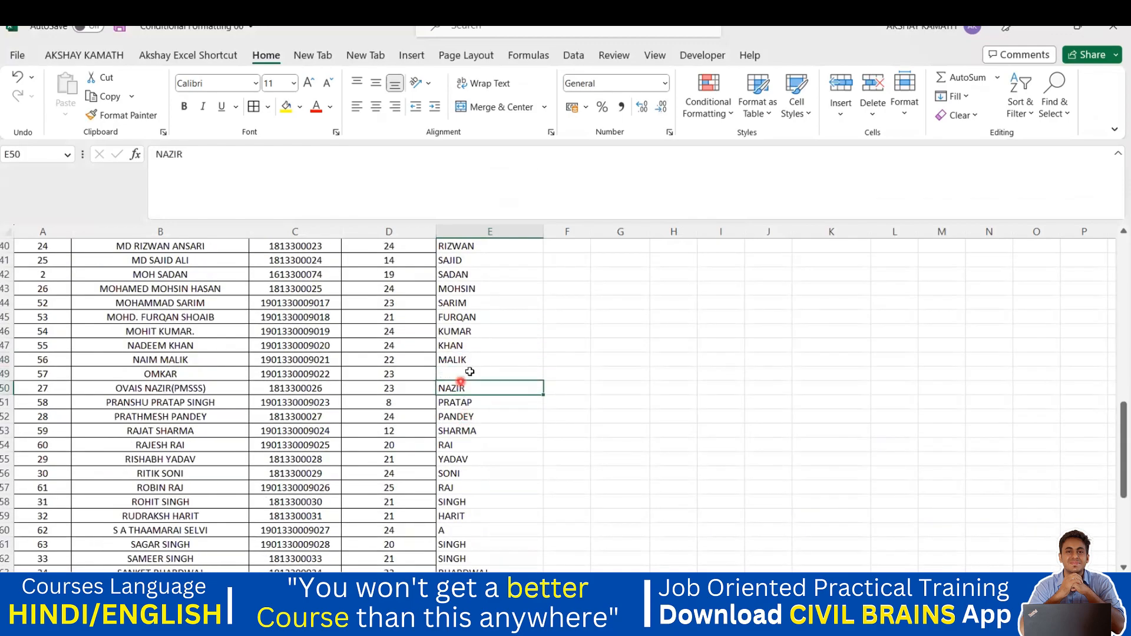
left_click(462, 374)
scroll(502, 452, "down", 1)
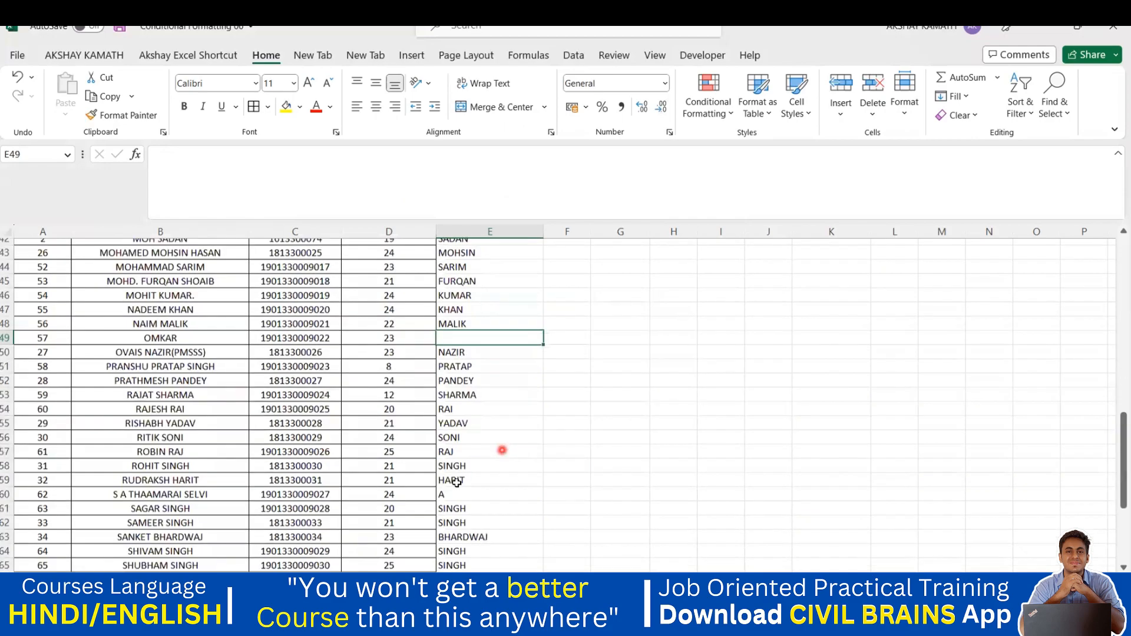
left_click(449, 488)
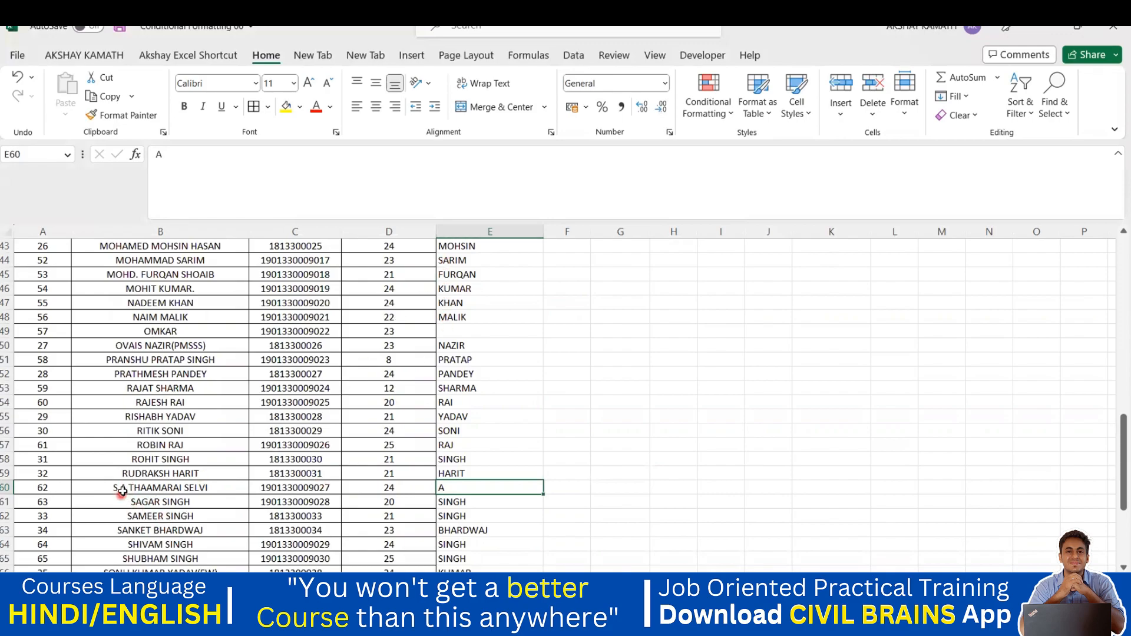
scroll(474, 474, "down", 1)
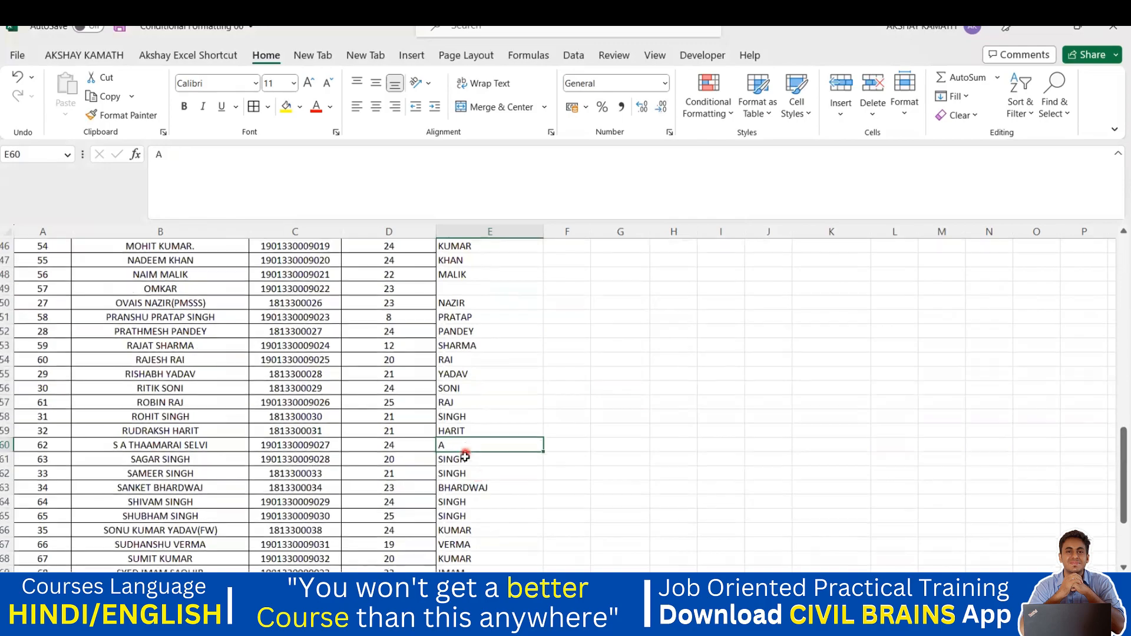
scroll(468, 480, "down", 1)
scroll(469, 471, "down", 3)
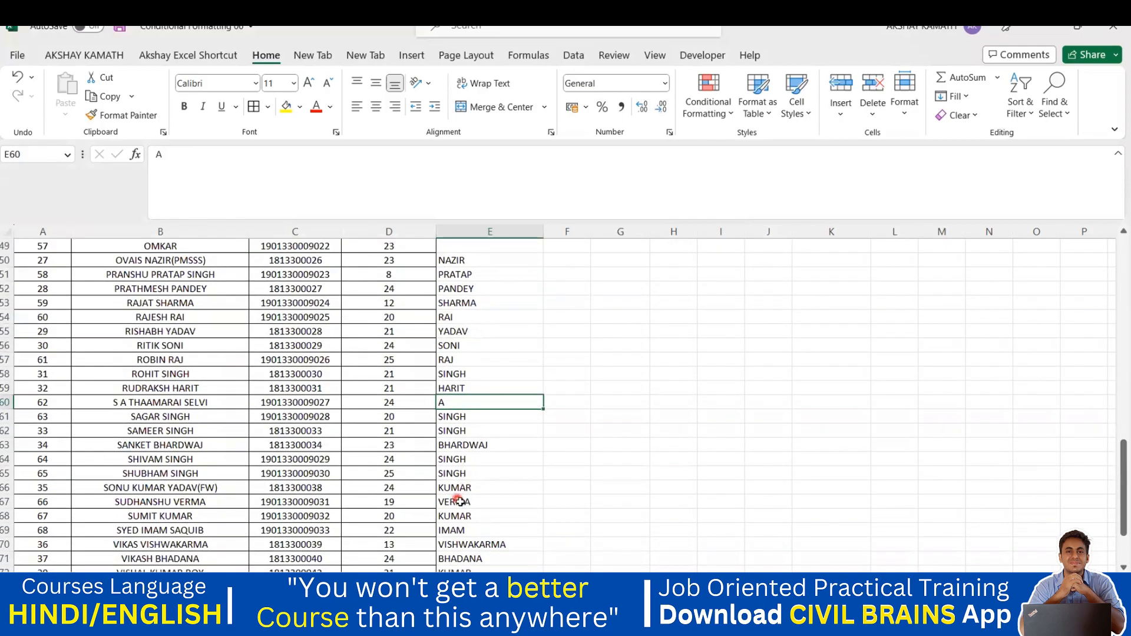
scroll(474, 489, "up", 8)
scroll(483, 485, "up", 9)
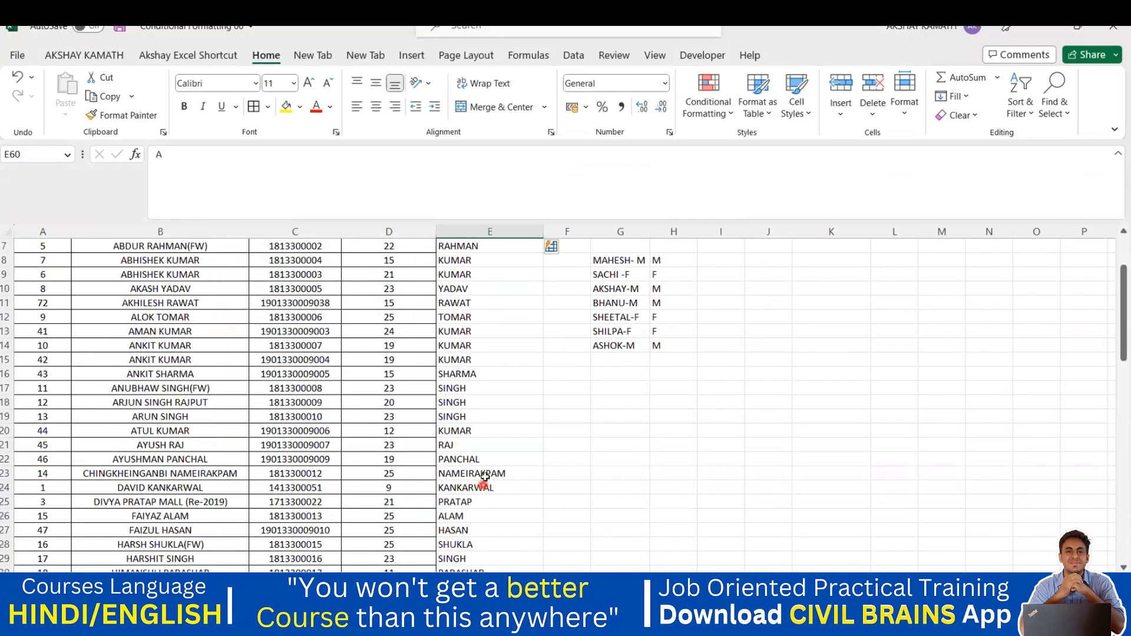
scroll(518, 386, "up", 2)
scroll(517, 392, "down", 2)
scroll(517, 392, "down", 9)
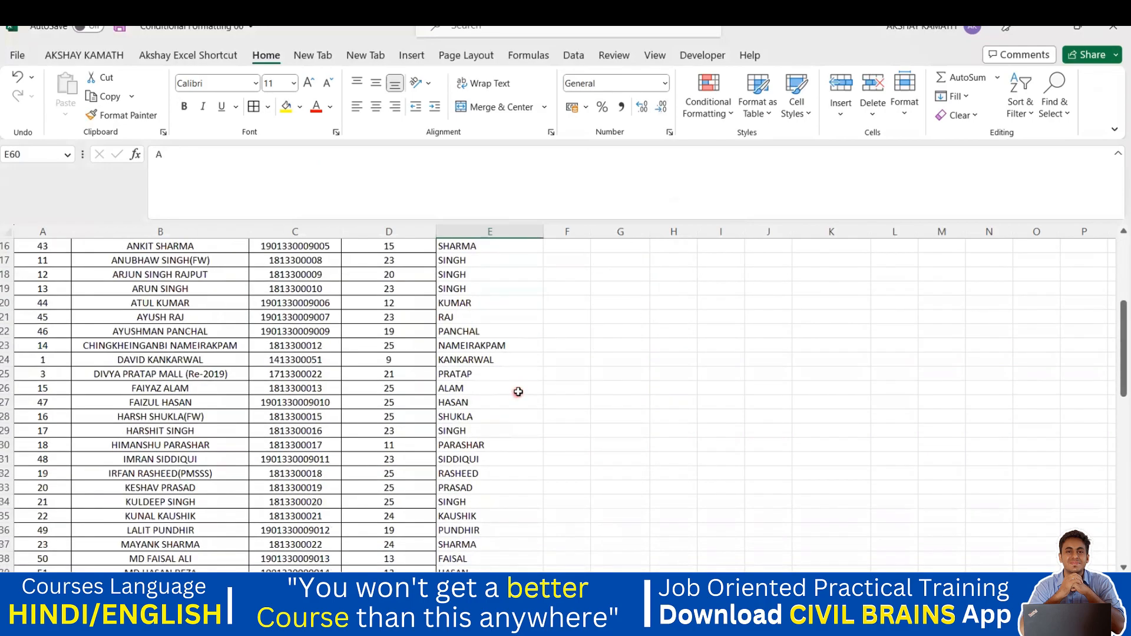
scroll(480, 395, "down", 4)
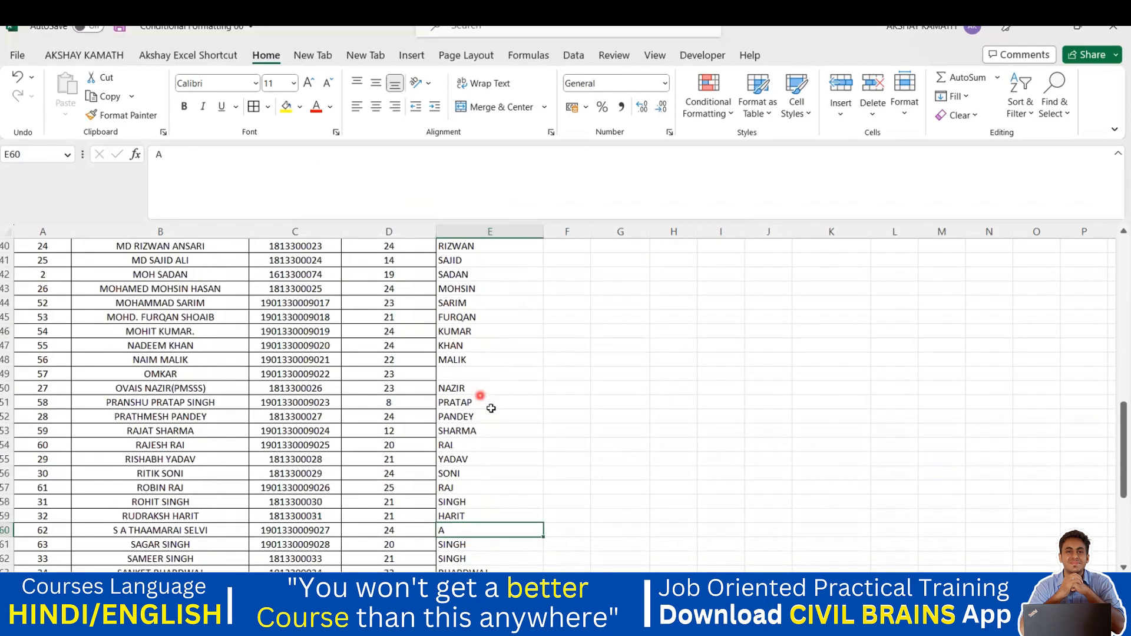
left_click(503, 424)
scroll(503, 424, "up", 2)
scroll(503, 424, "up", 13)
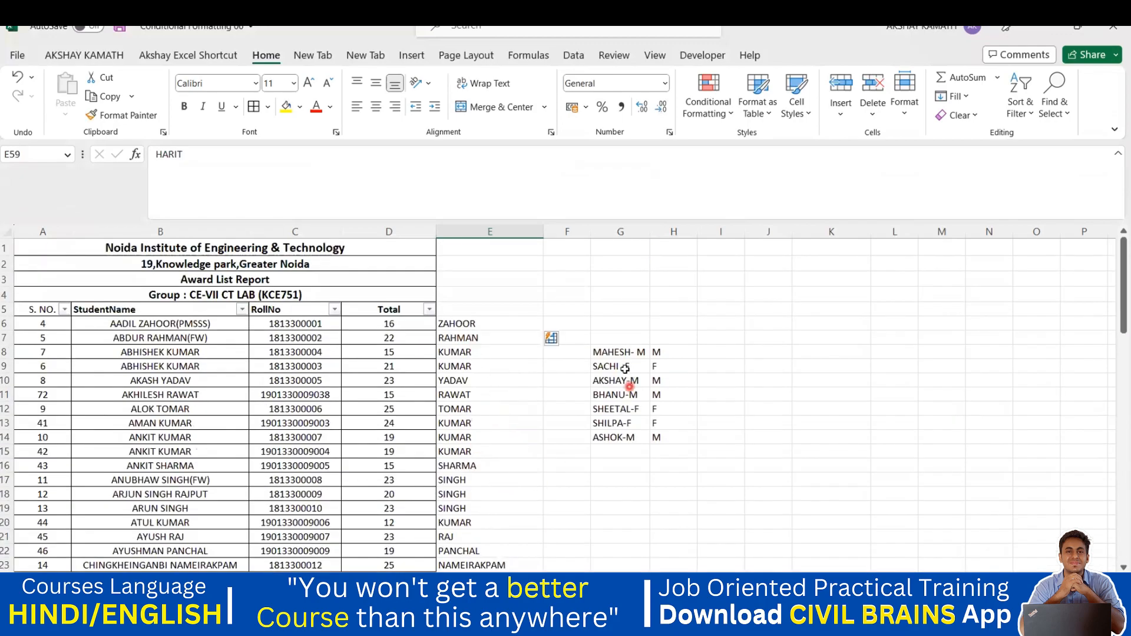
Step: Clear the surnames and enter the first student's full name in proper case in E6
left_click_drag(471, 323, 482, 550)
scroll(548, 462, "up", 10)
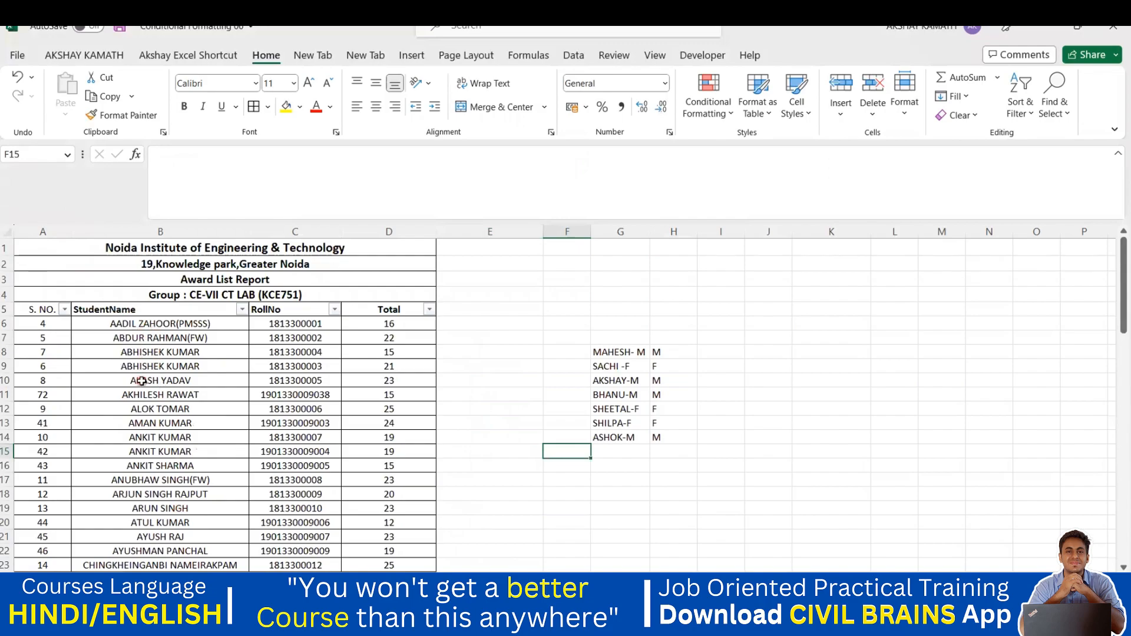
double_click(453, 325)
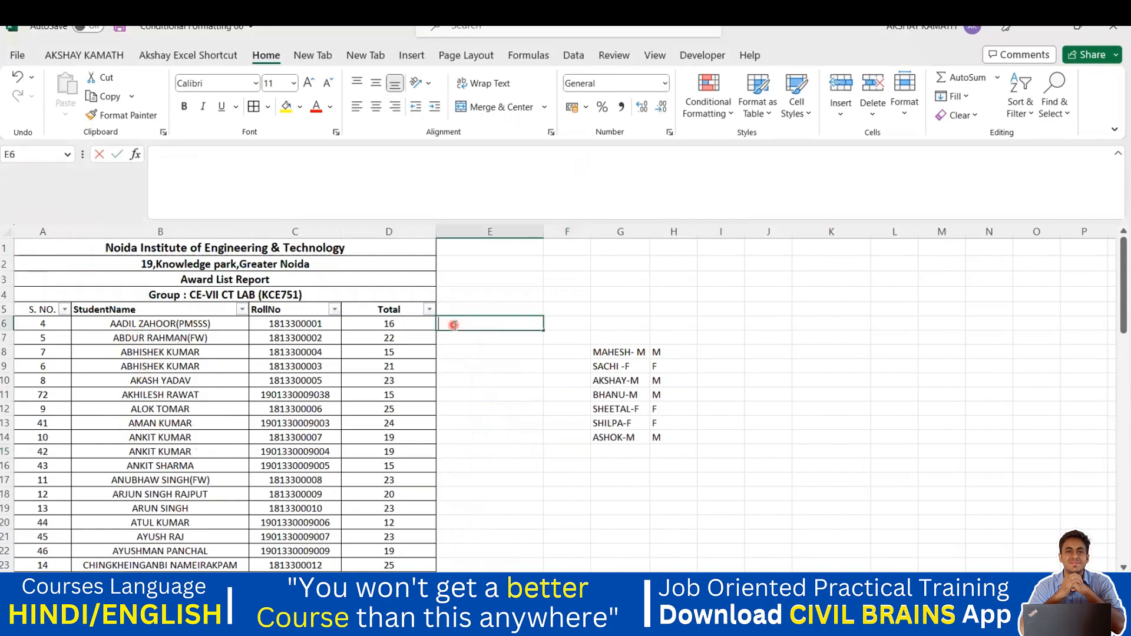
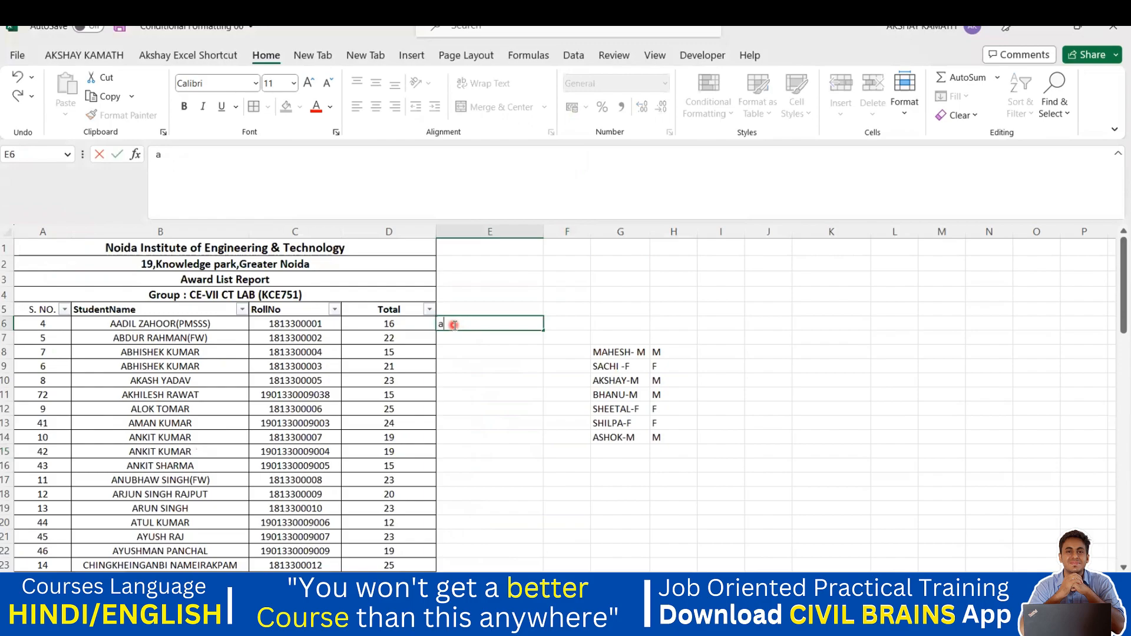
left_click(471, 323)
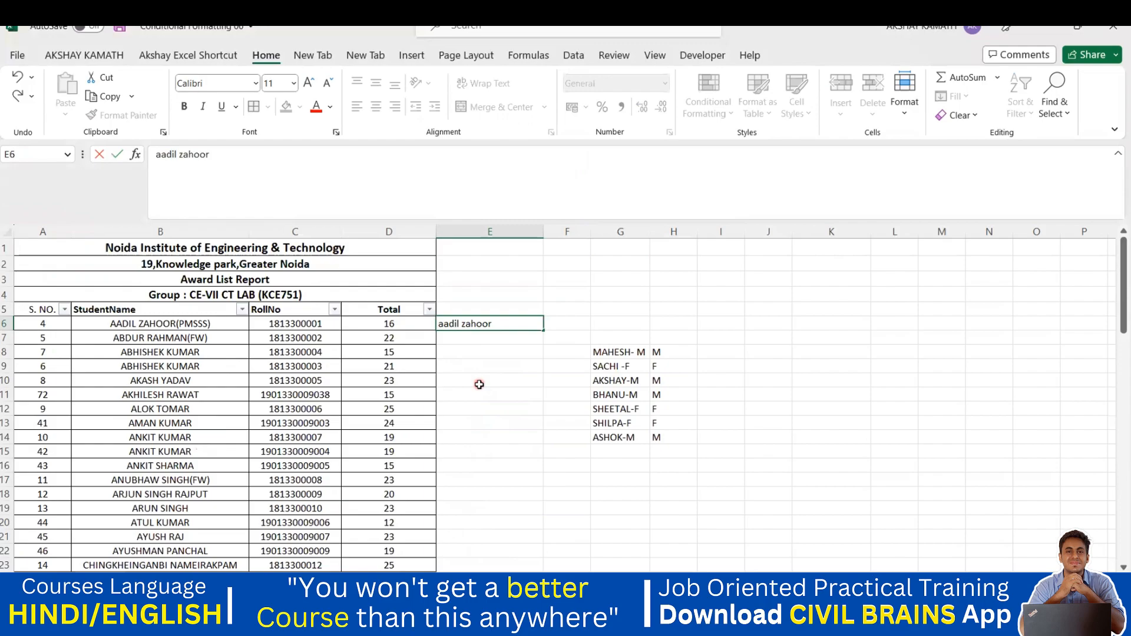
key("BackSpace")
type("A")
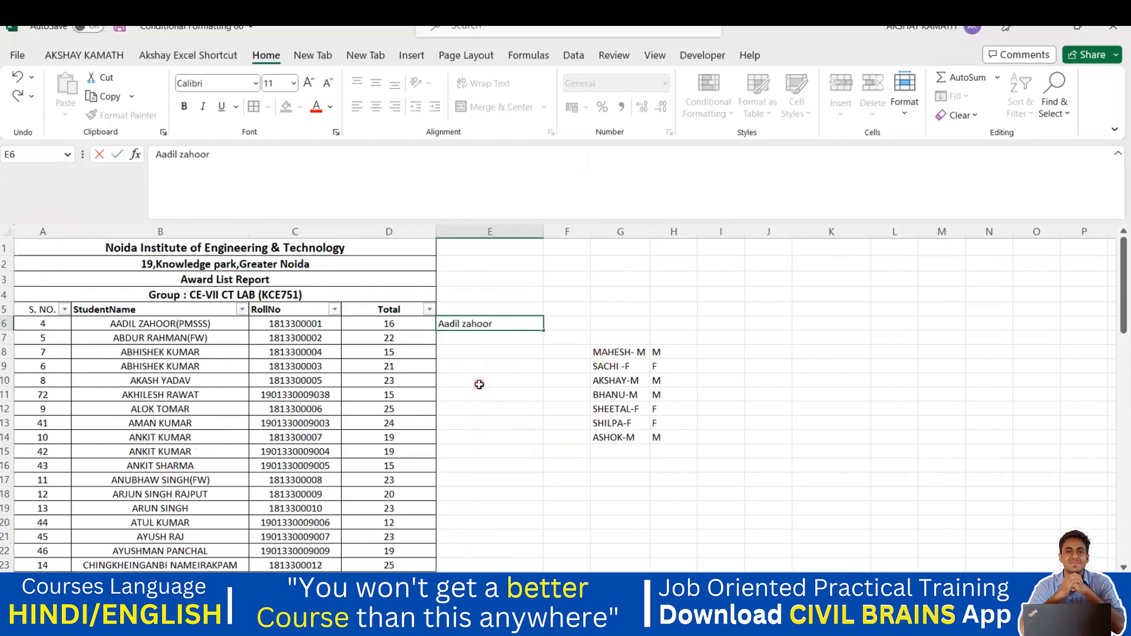
left_click(467, 325)
key("BackSpace")
type("Z")
left_click(475, 341)
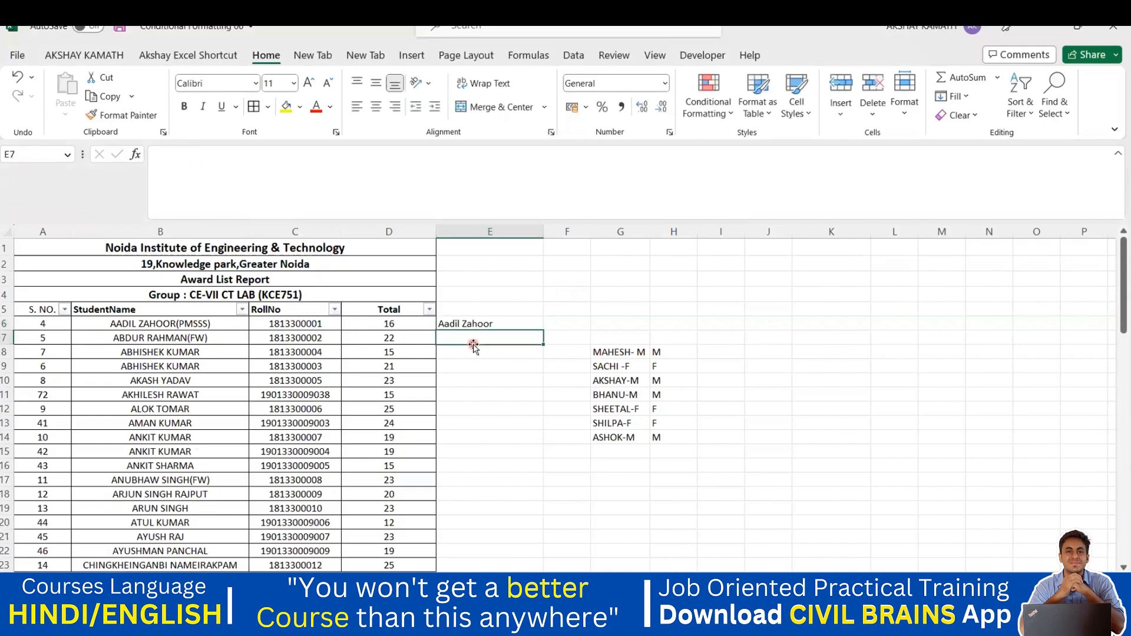
Step: Enter the second student's full name in proper case in E7, then select E6 down the list
double_click(465, 338)
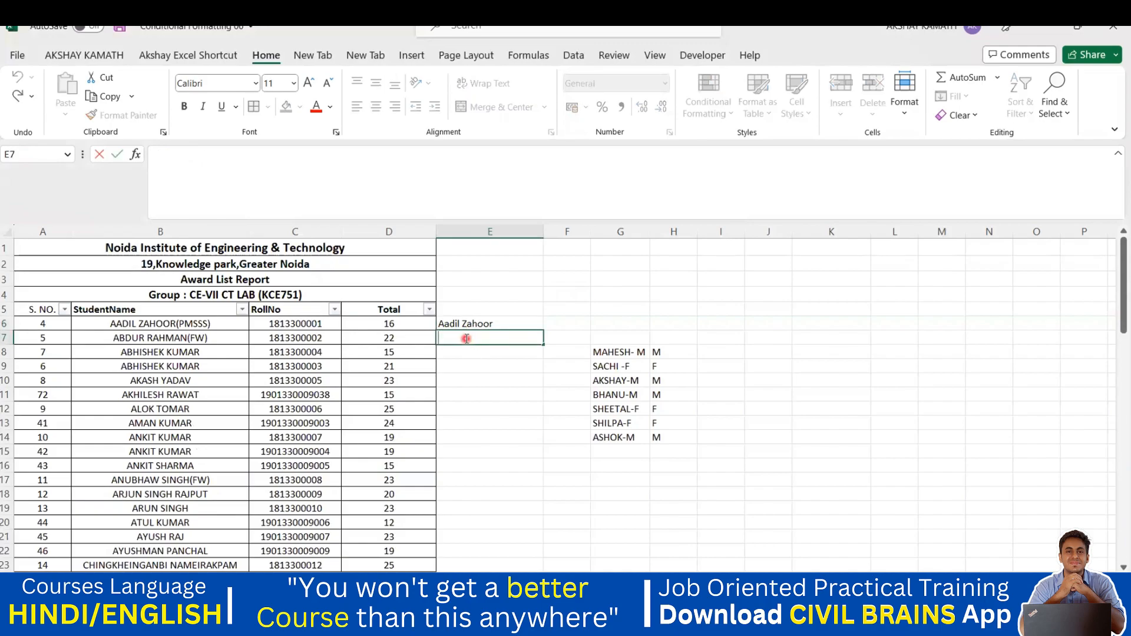
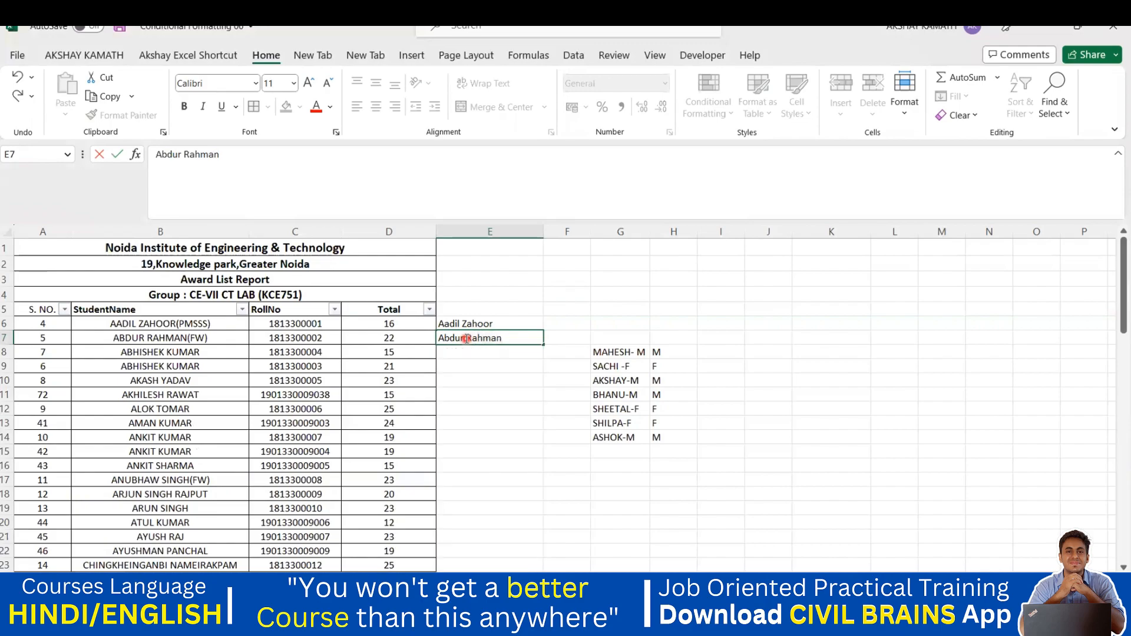
left_click(525, 452)
left_click_drag(495, 323, 479, 546)
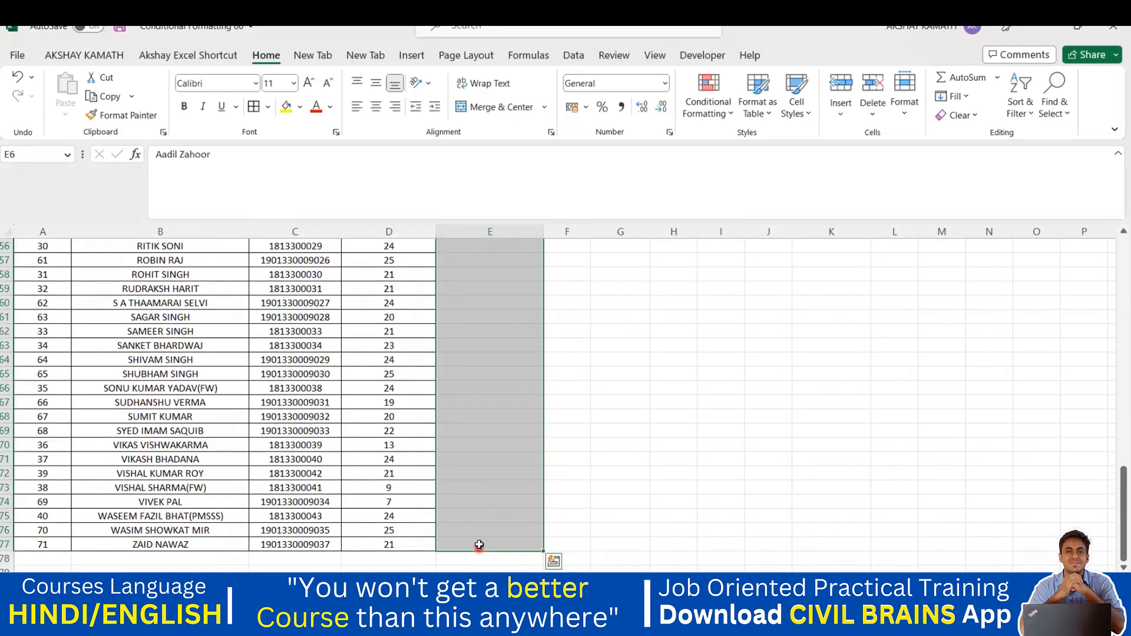
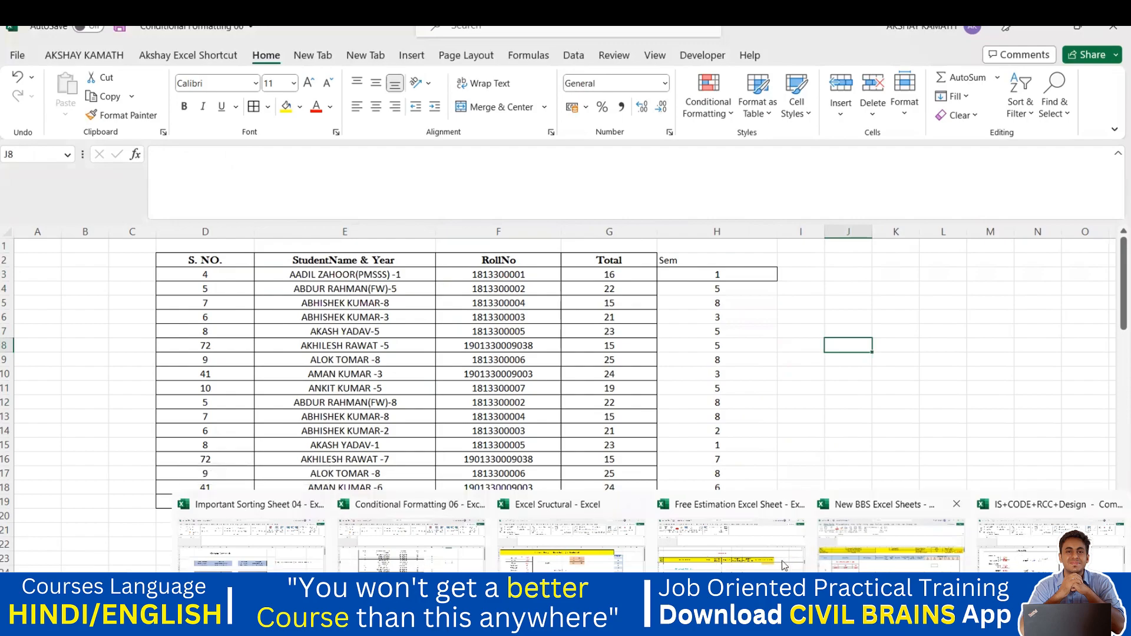
Step: Switch to the Free Estimation workbook and read the F1 footing description on the Measurement Sheet
left_click(754, 564)
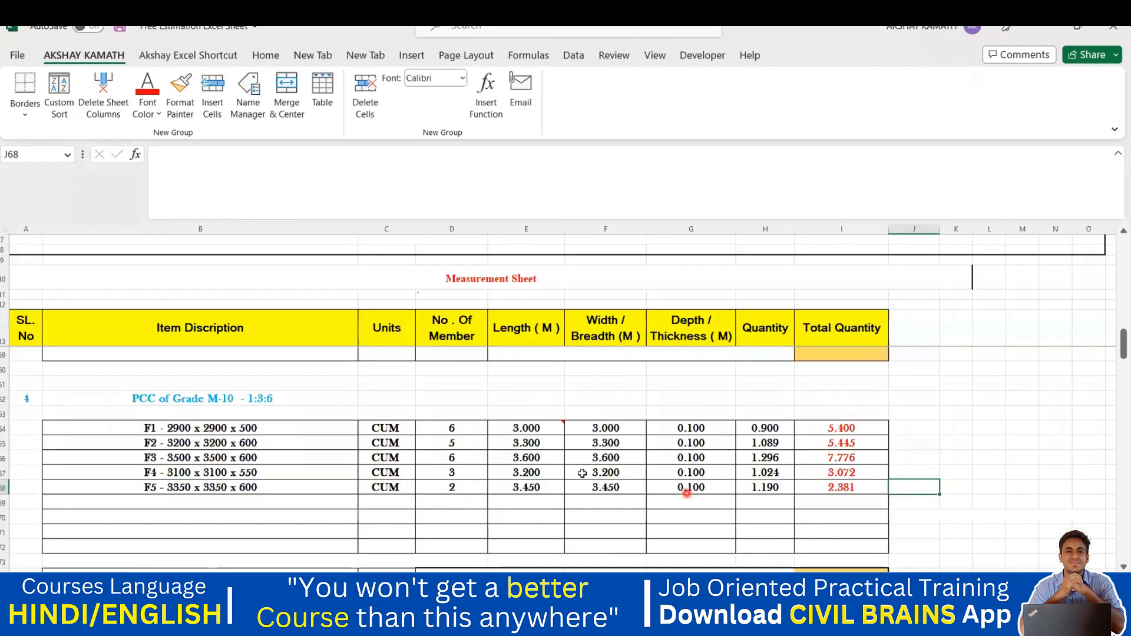
left_click(988, 449)
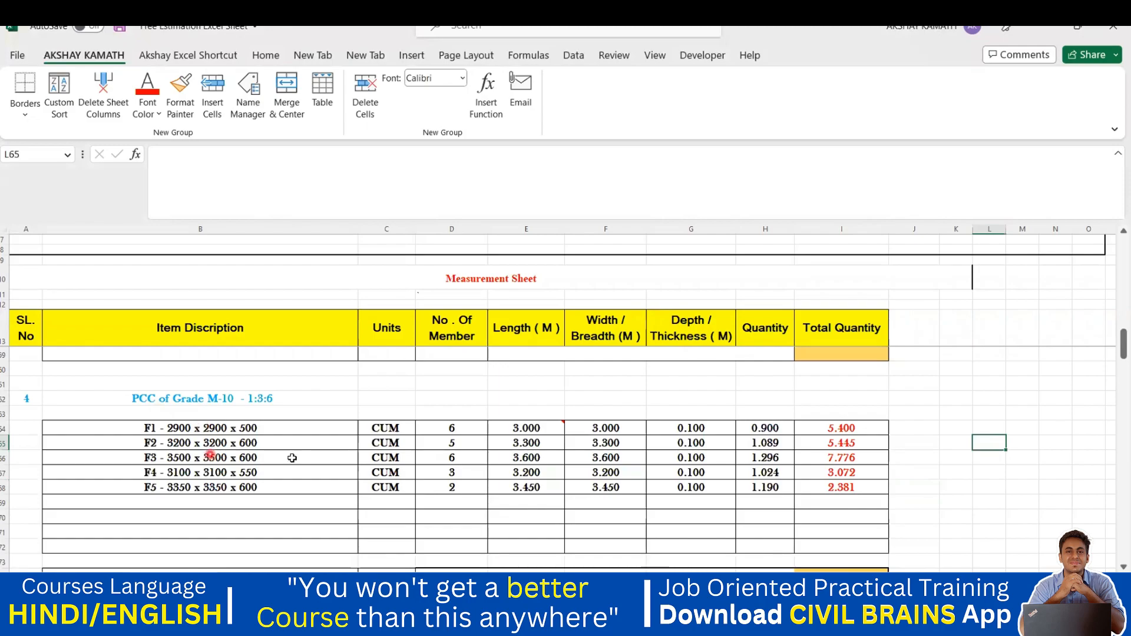
scroll(220, 465, "down", 1)
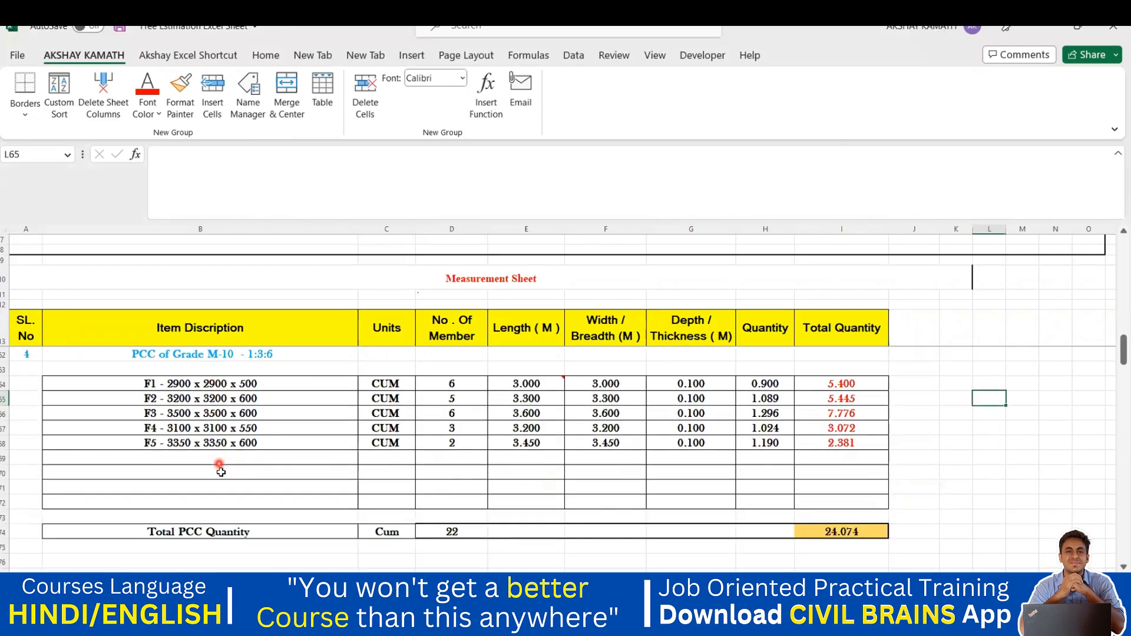
scroll(195, 447, "up", 1)
left_click(176, 431)
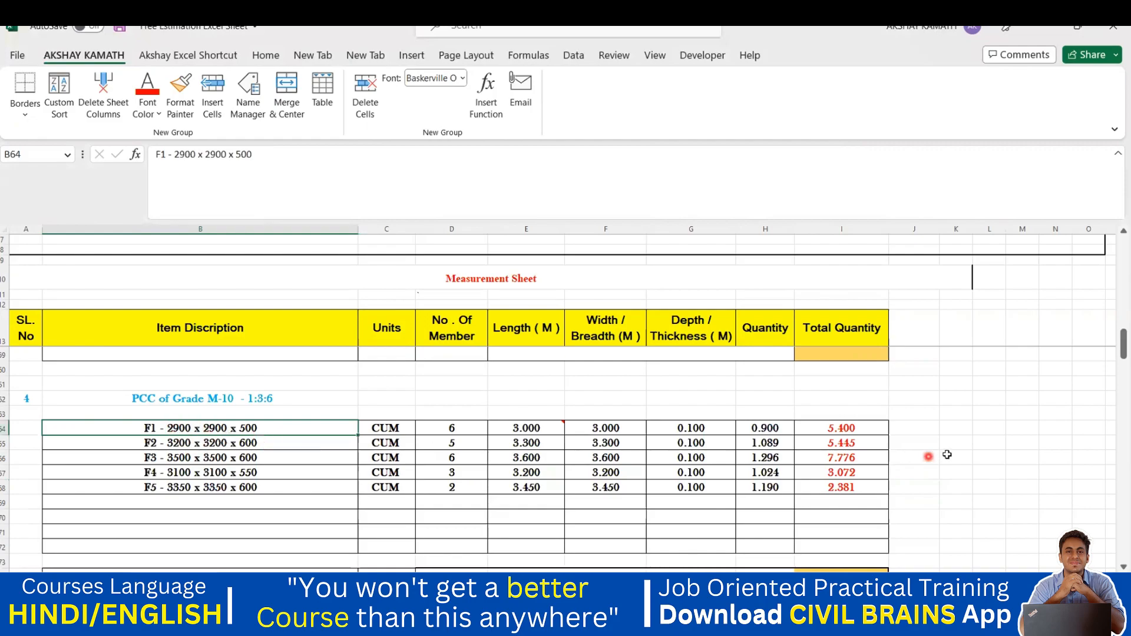
left_click(905, 432)
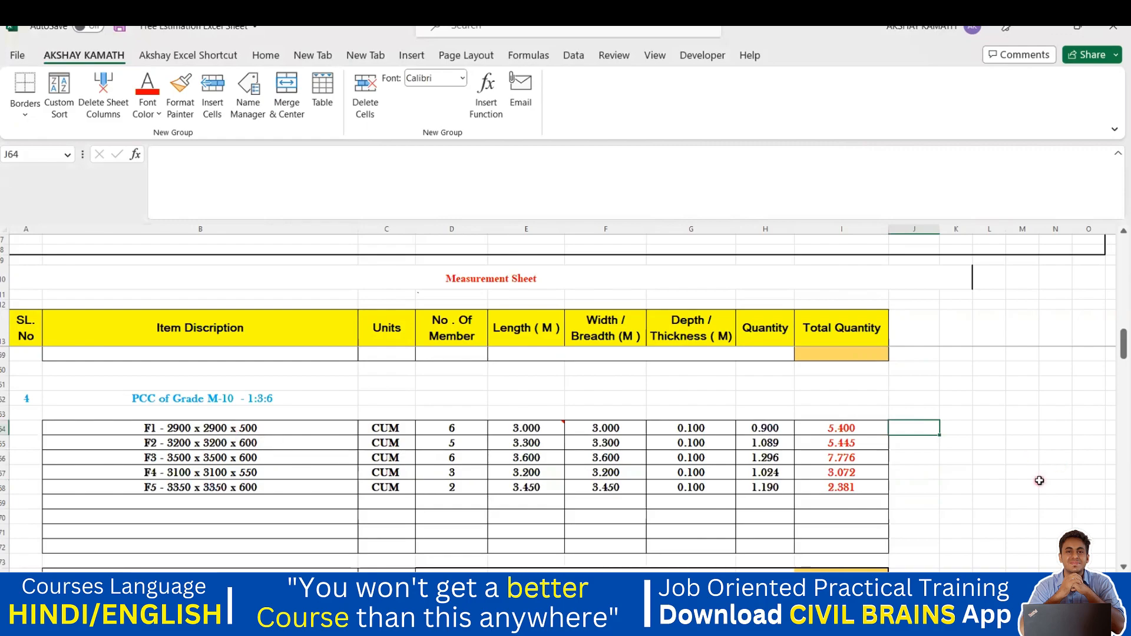
Step: Add a Depth heading above the footings and enter depths 500 and 600 for F1 and F2
double_click(917, 411)
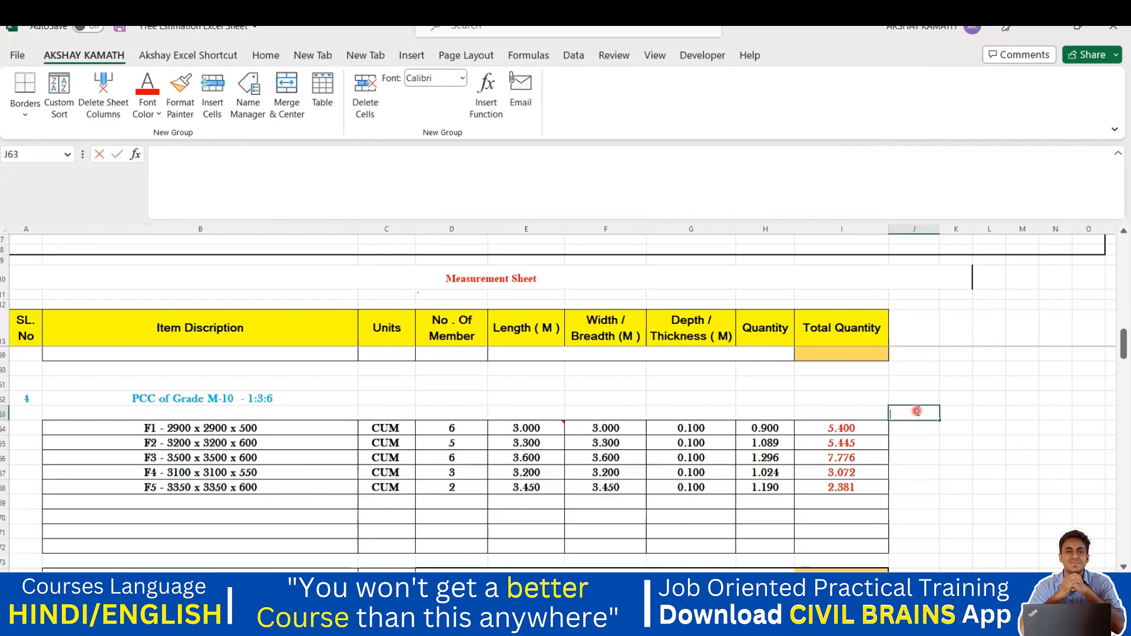
type("Depth")
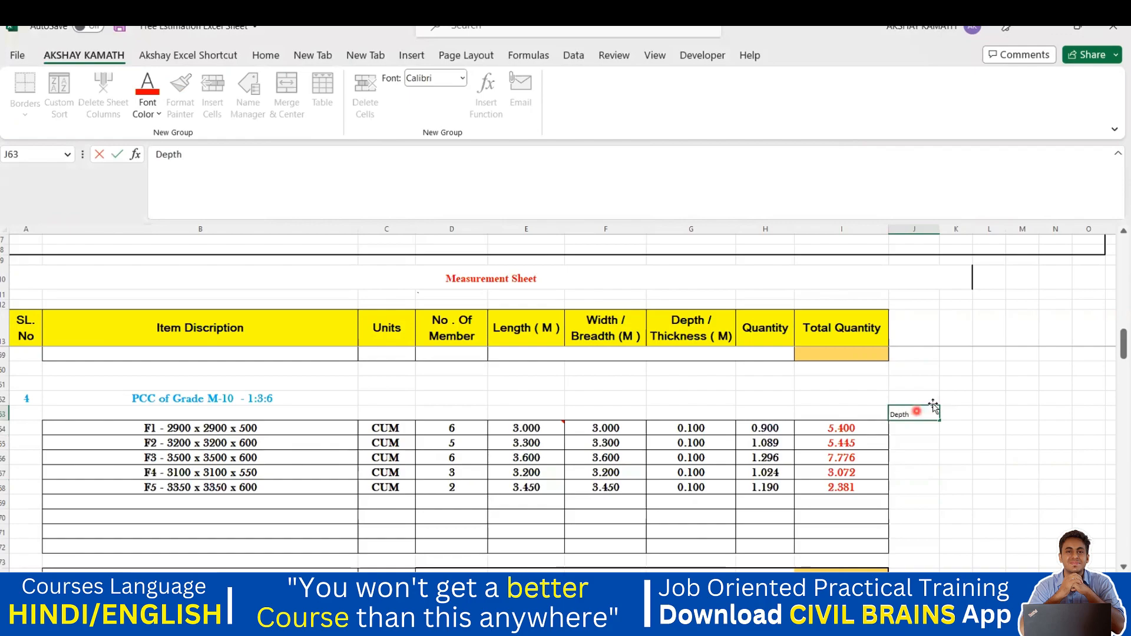
left_click(925, 440)
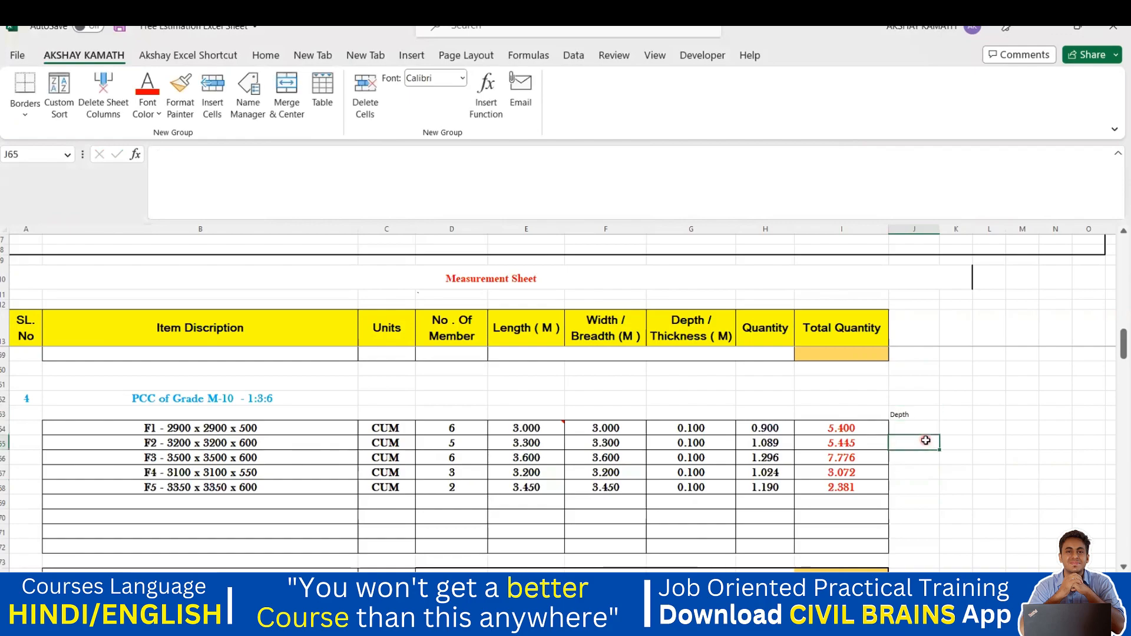
left_click(897, 426)
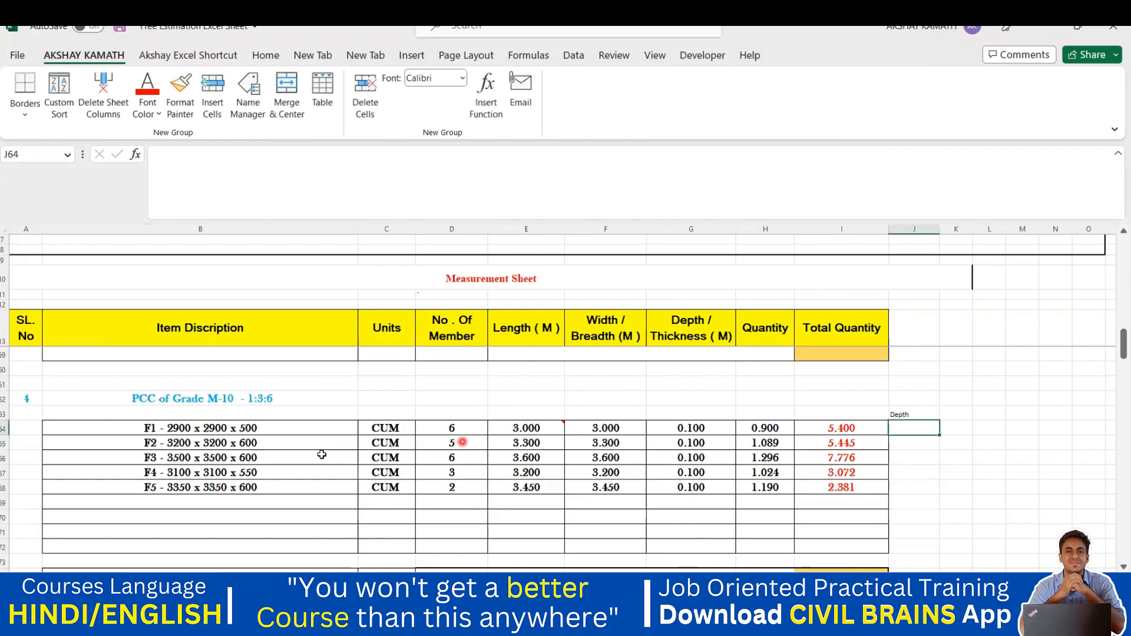
type("500")
key("Return")
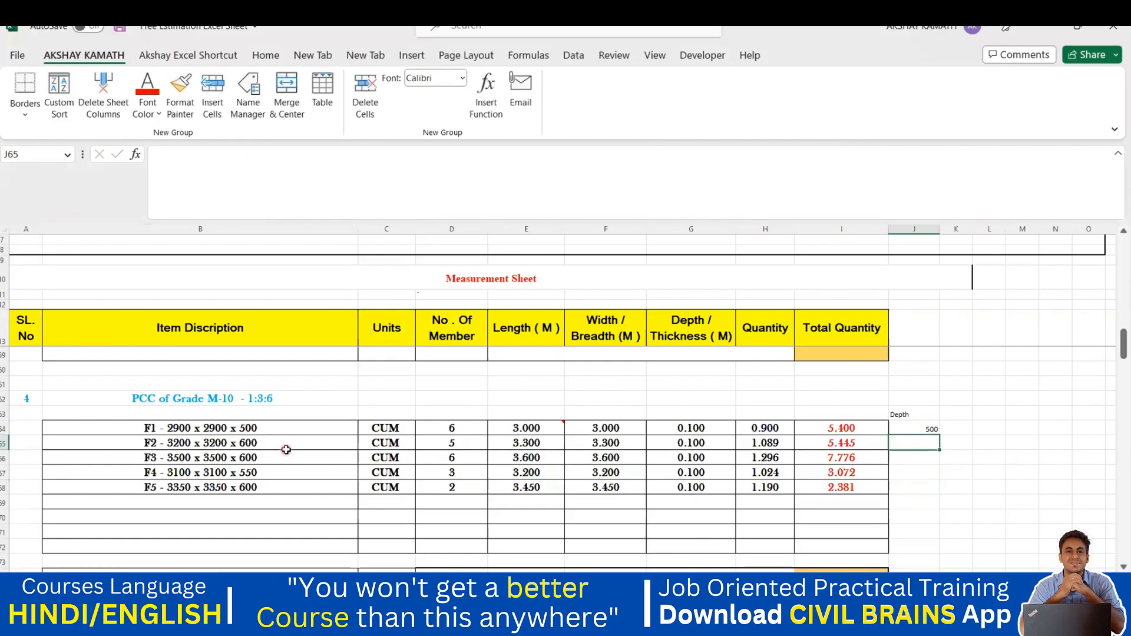
type("600")
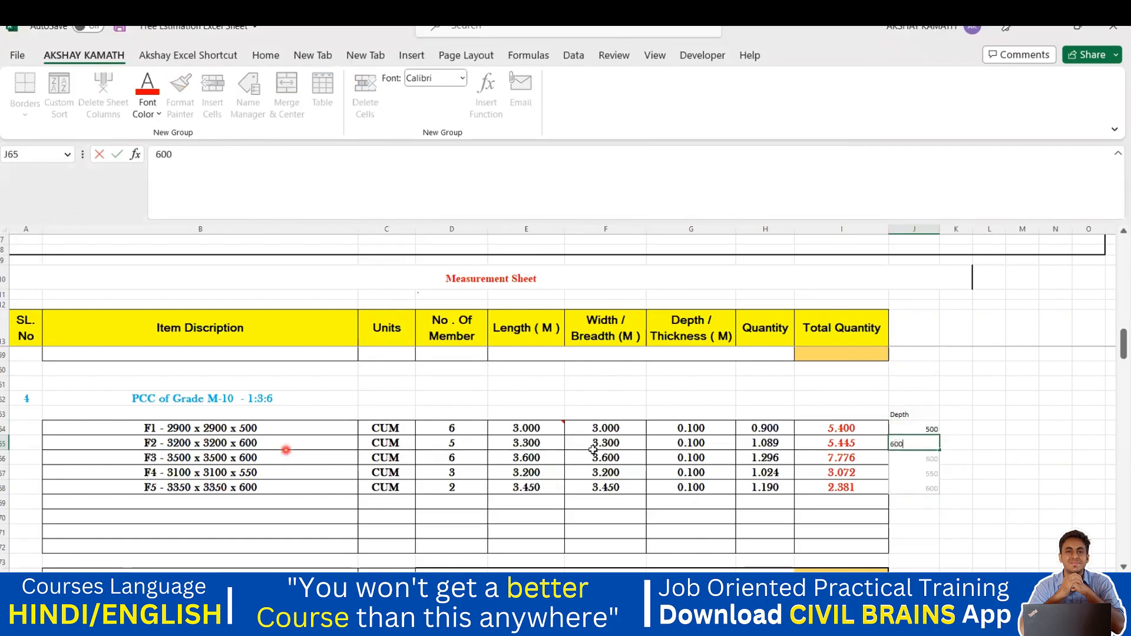
left_click(955, 478)
Step: Clear the F1 and F2 depth entries and re-enter 500 as F1's depth
left_click_drag(946, 467, 928, 424)
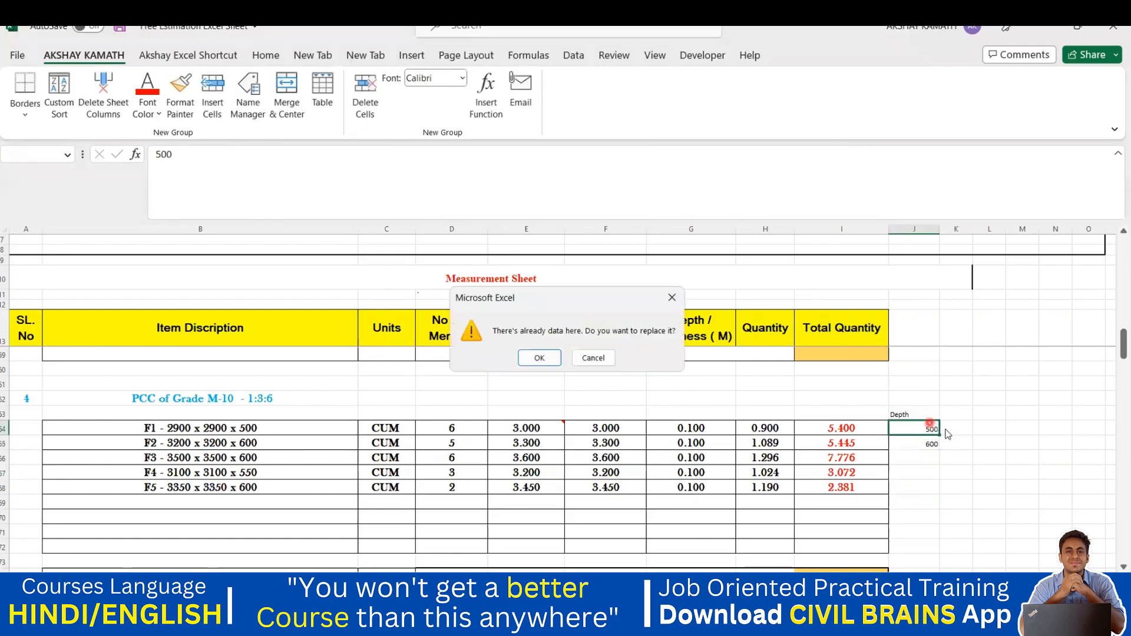
left_click(593, 358)
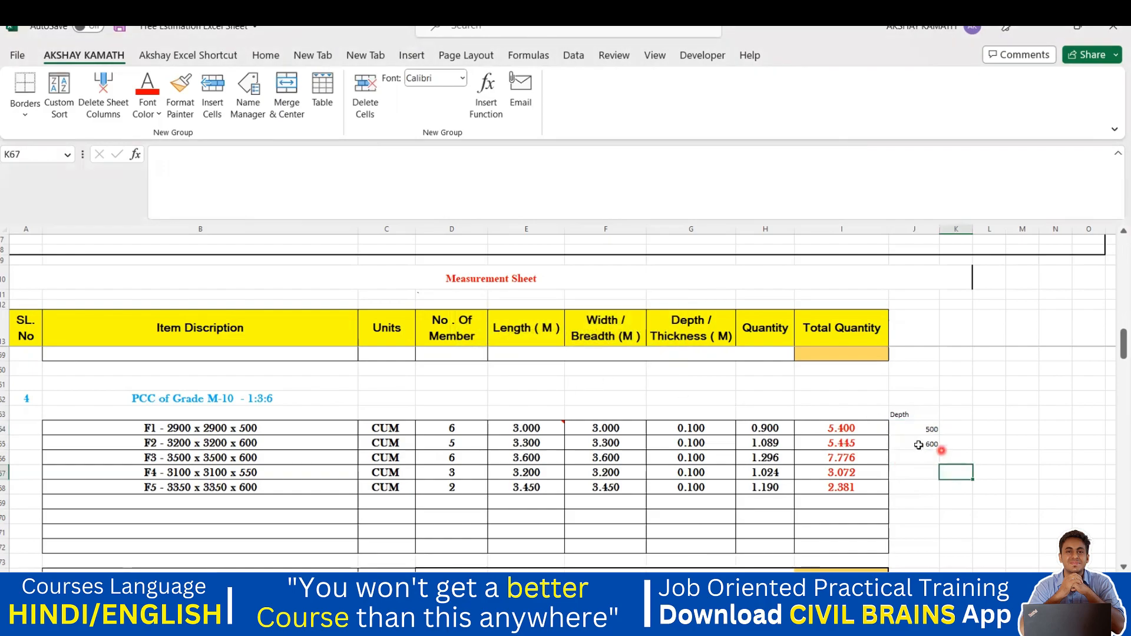
left_click(918, 445)
key("Delete")
left_click(927, 430)
key("Delete")
left_click(942, 446)
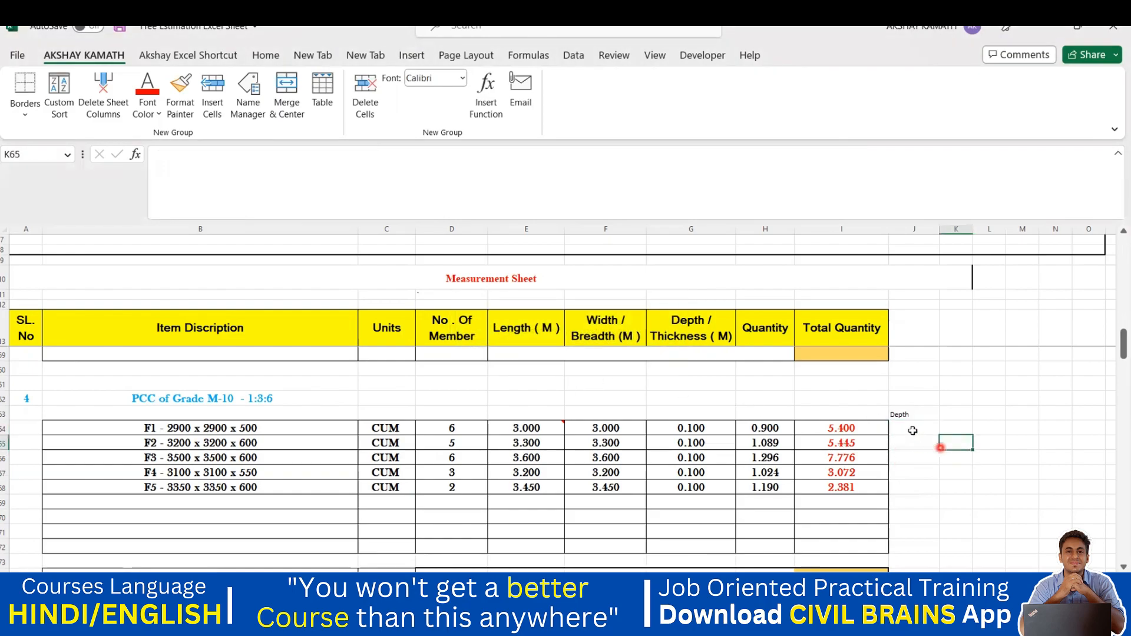
double_click(913, 430)
type("500")
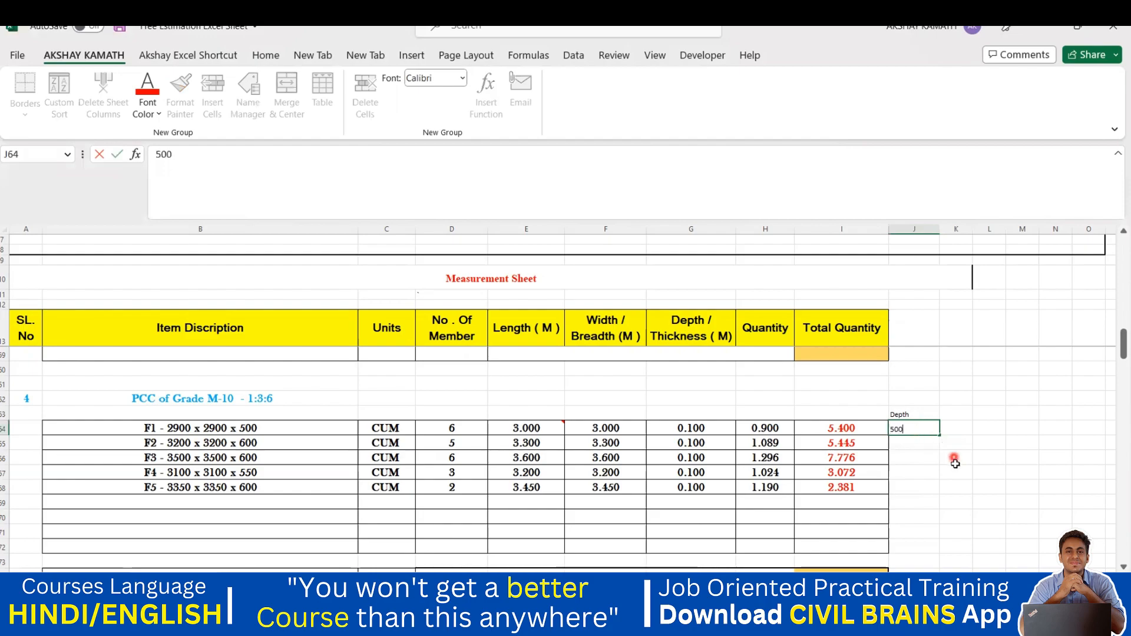
left_click(954, 459)
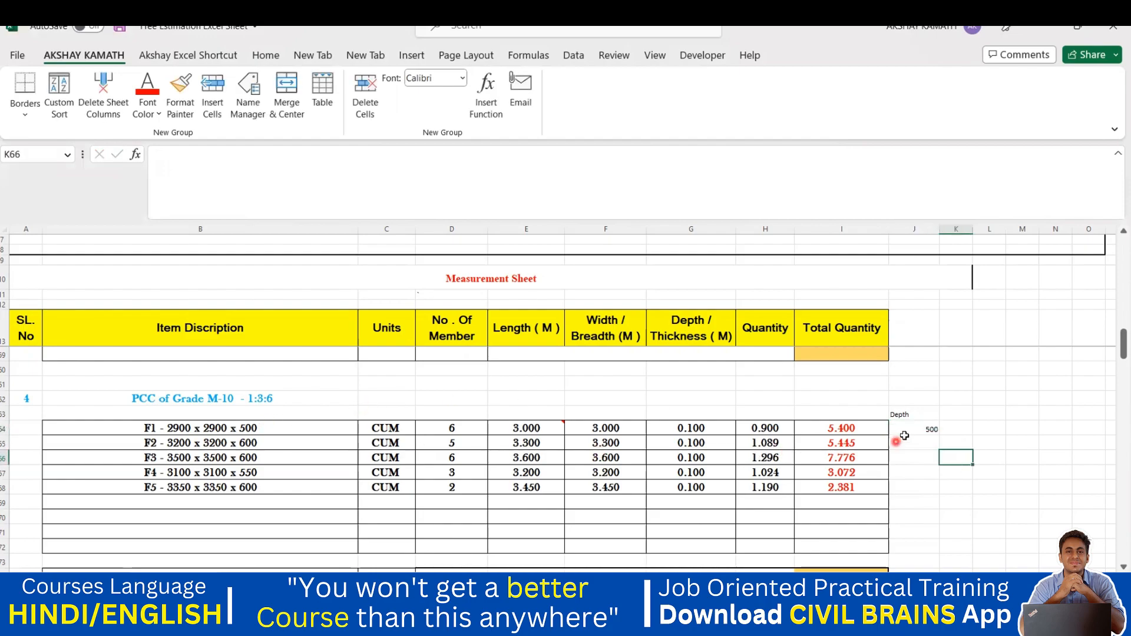
Step: Flash Fill the F1–F5 depths and check the values 500, 600, 600, 550, 600
left_click_drag(904, 429, 909, 495)
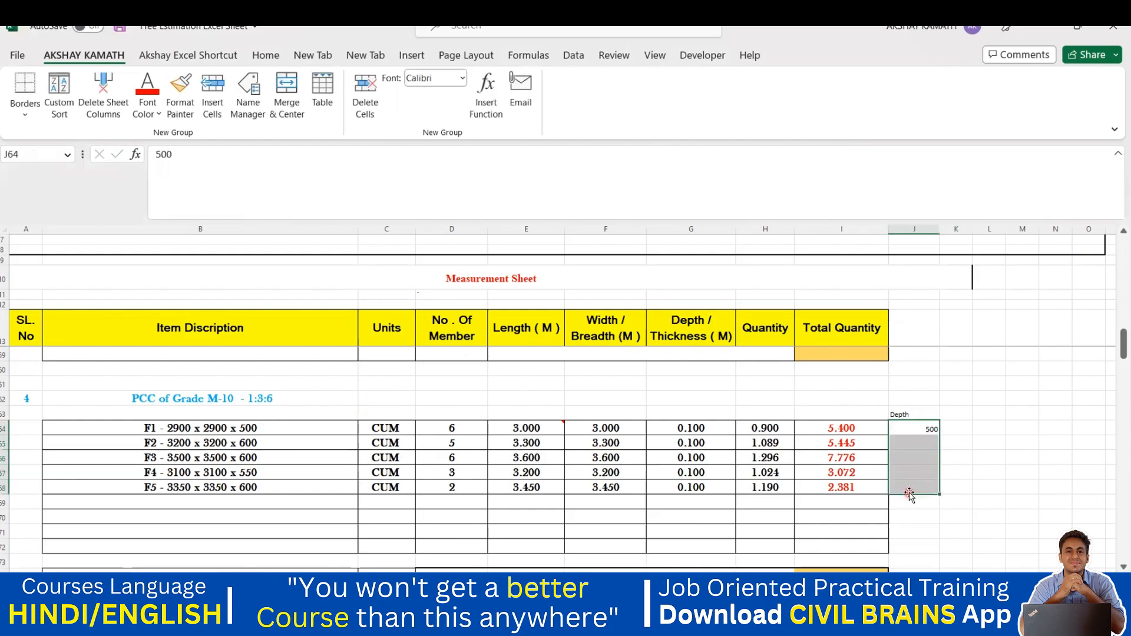
key("ctrl+e")
left_click(975, 529)
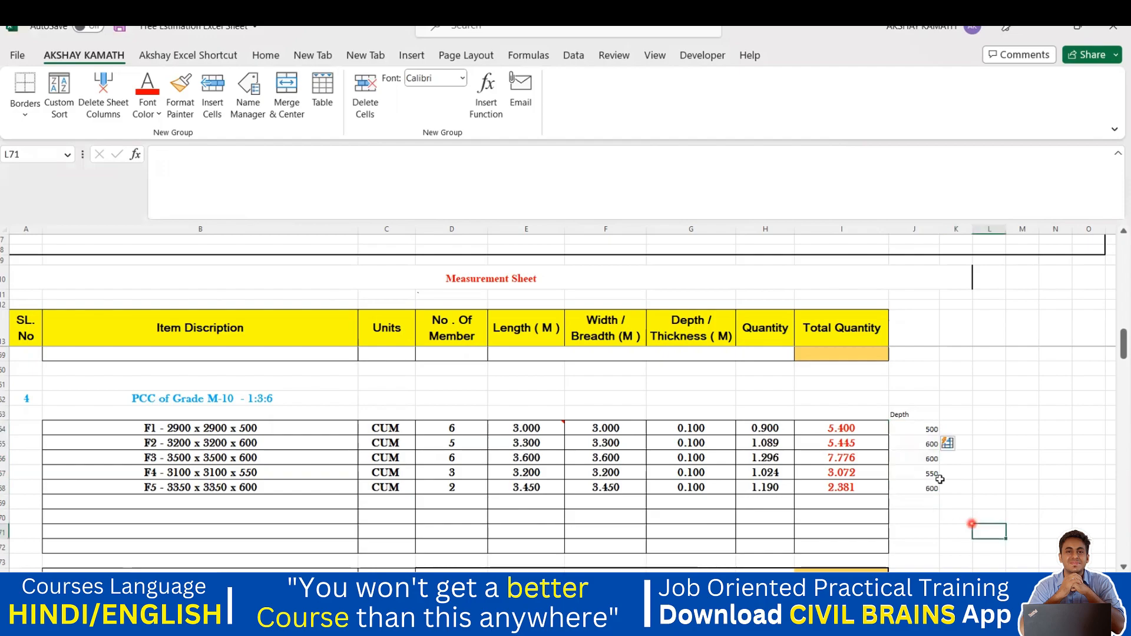
left_click(931, 430)
left_click(930, 444)
left_click(931, 458)
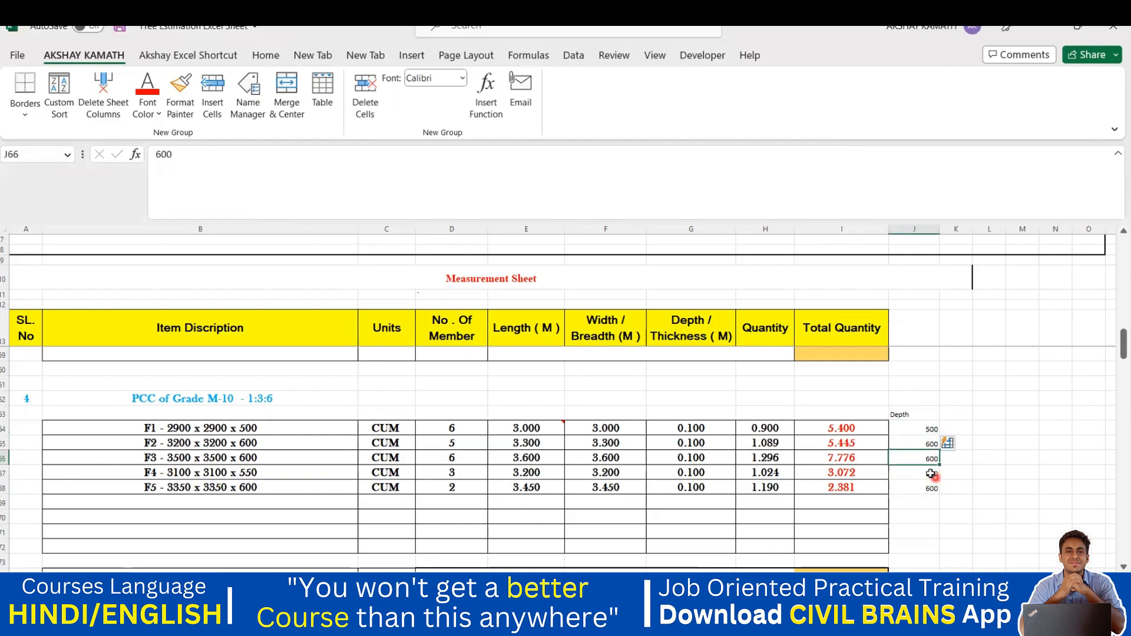
left_click(931, 475)
left_click(929, 490)
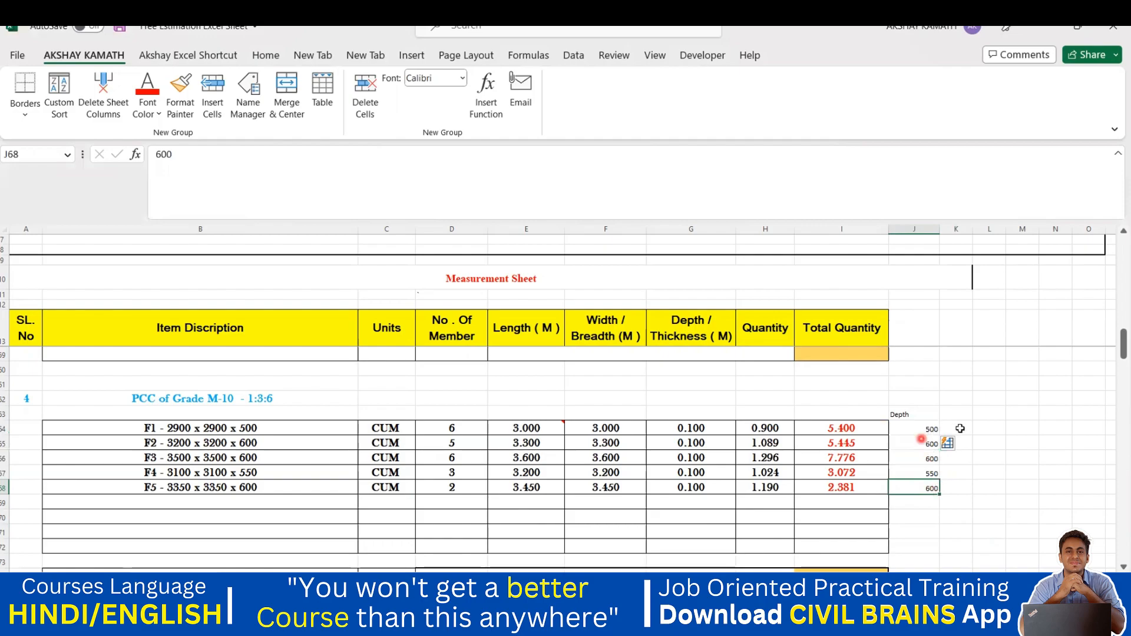
scroll(928, 471, "up", 3)
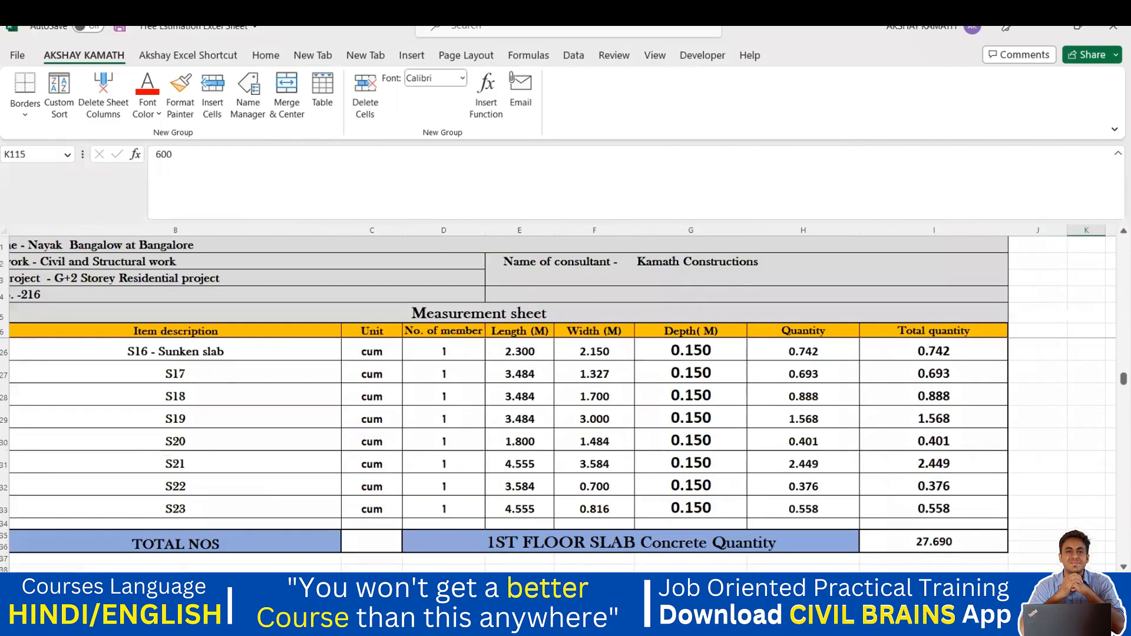
Step: Delete the old beam sizes in J112:J121 beside beams FB1–FB10
scroll(518, 498, "up", 5)
scroll(571, 494, "down", 7)
scroll(572, 494, "up", 13)
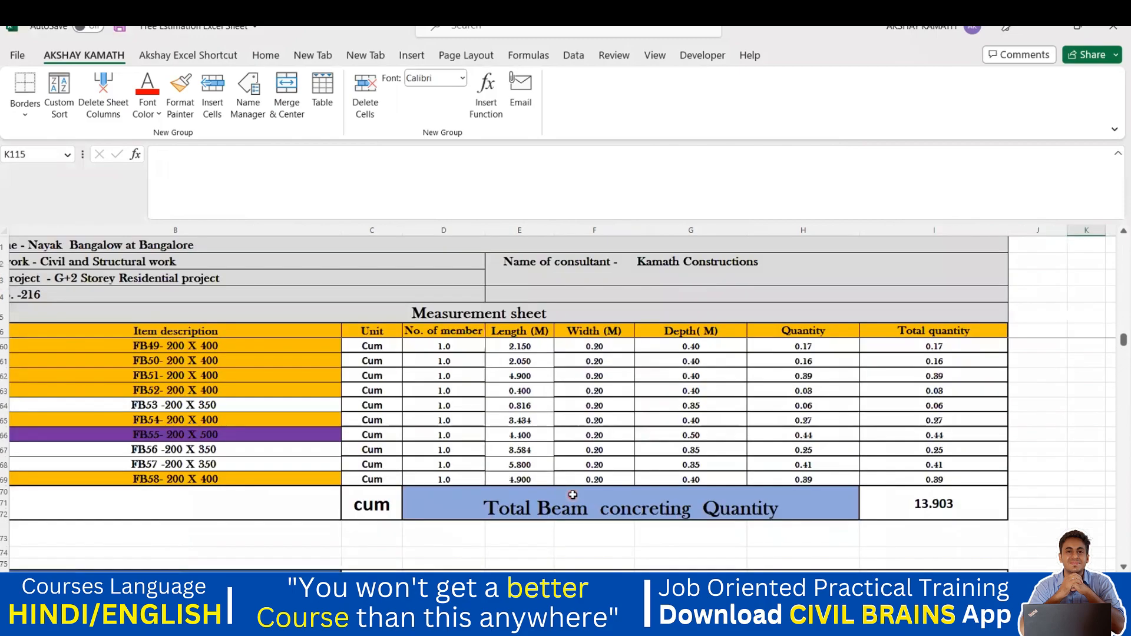
scroll(730, 479, "down", 8)
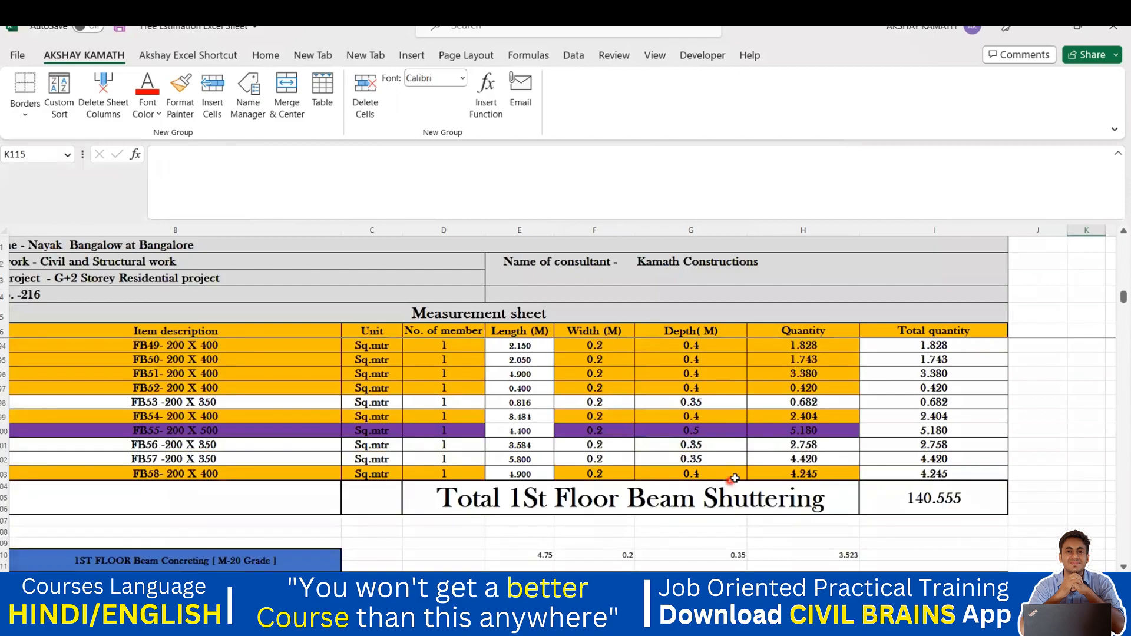
left_click_drag(1037, 514, 1040, 381)
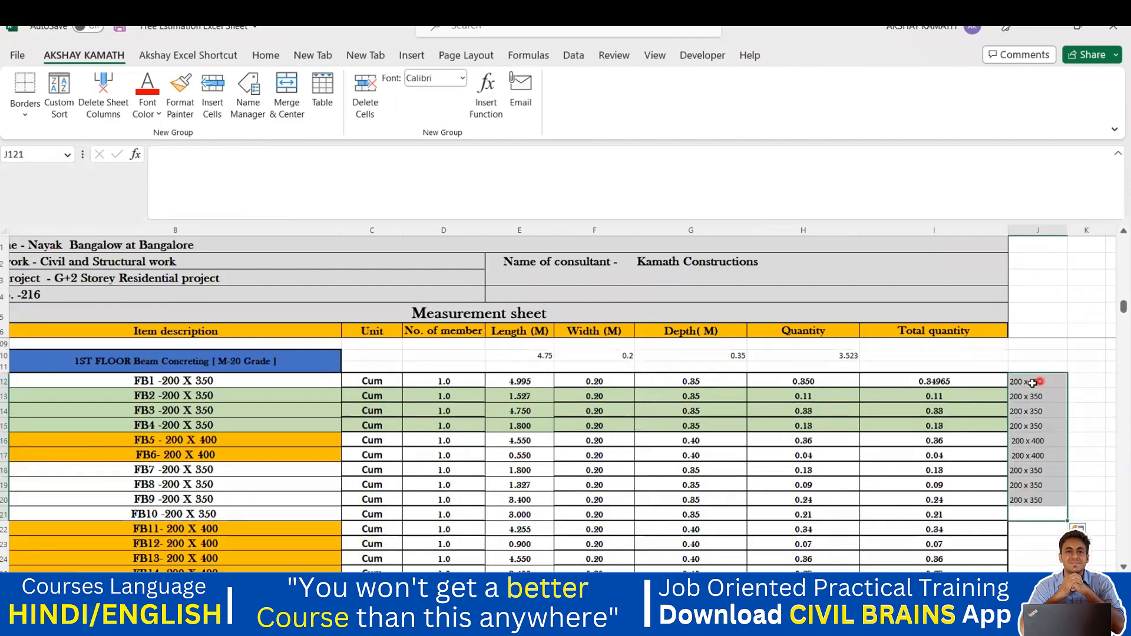
key("Delete")
left_click(170, 410)
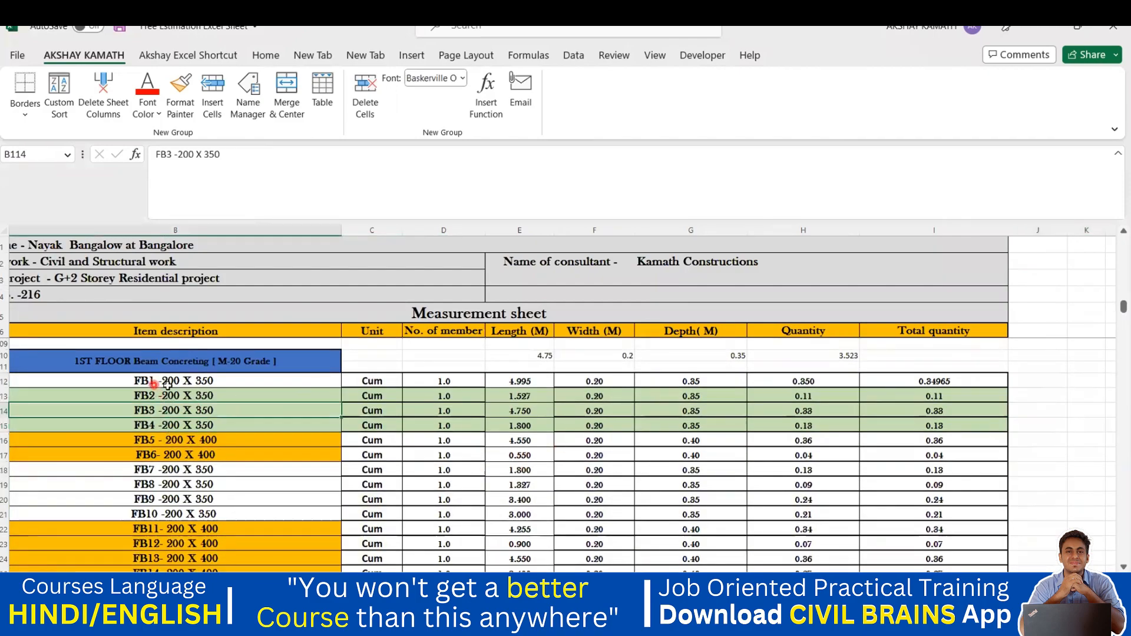
left_click(1026, 379)
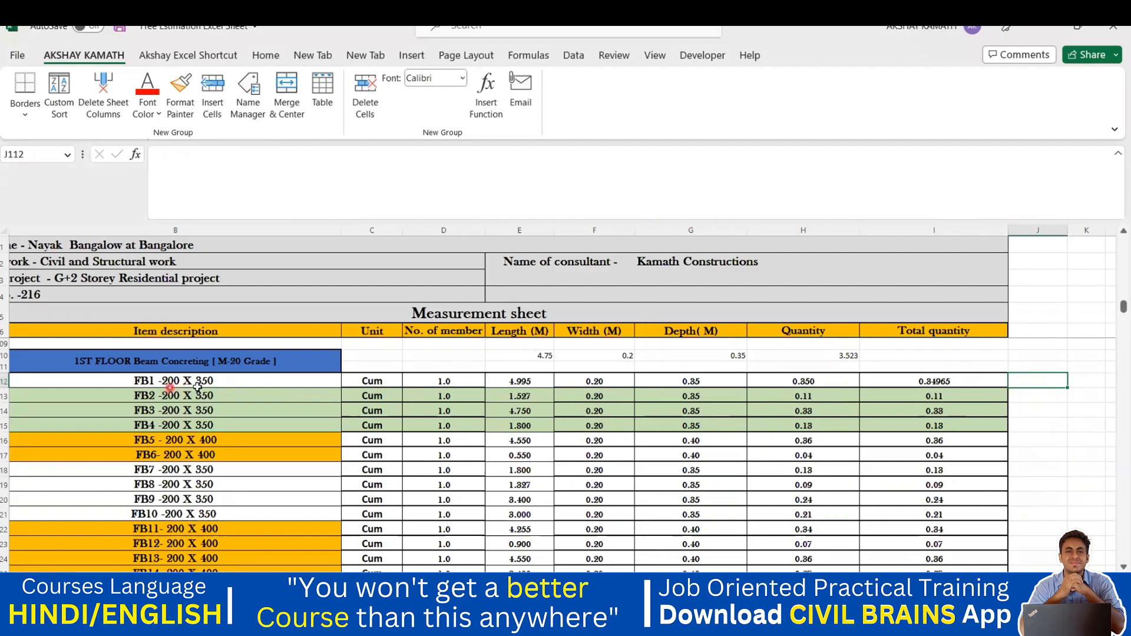
Step: Enter 200 x 350 as FB1's size and Flash Fill sizes for the remaining beams
double_click(1028, 379)
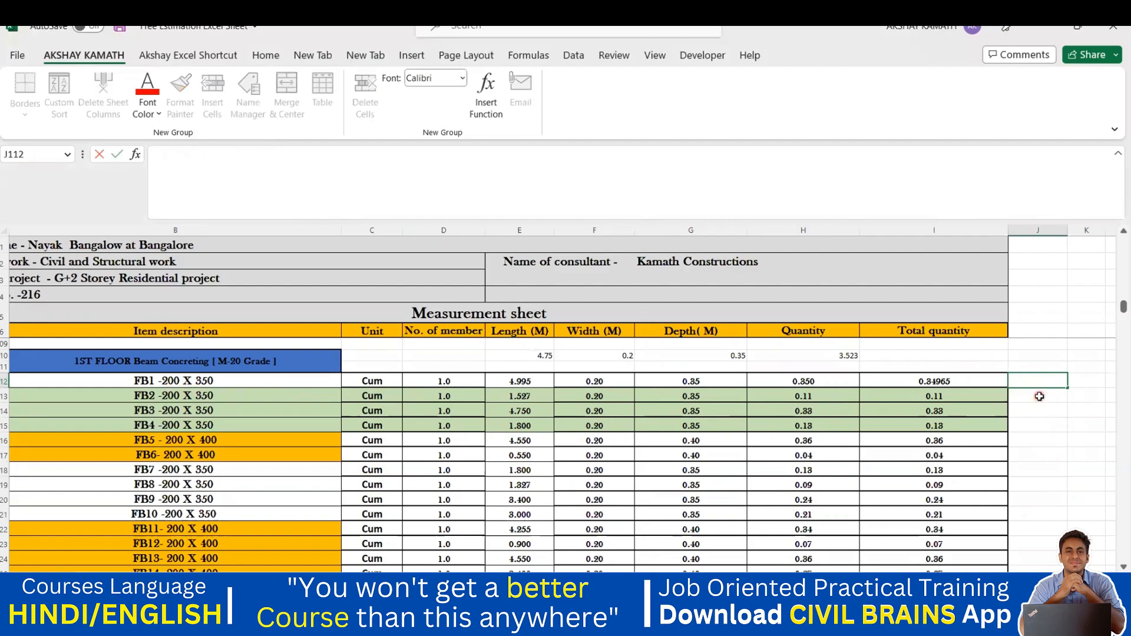
type("200")
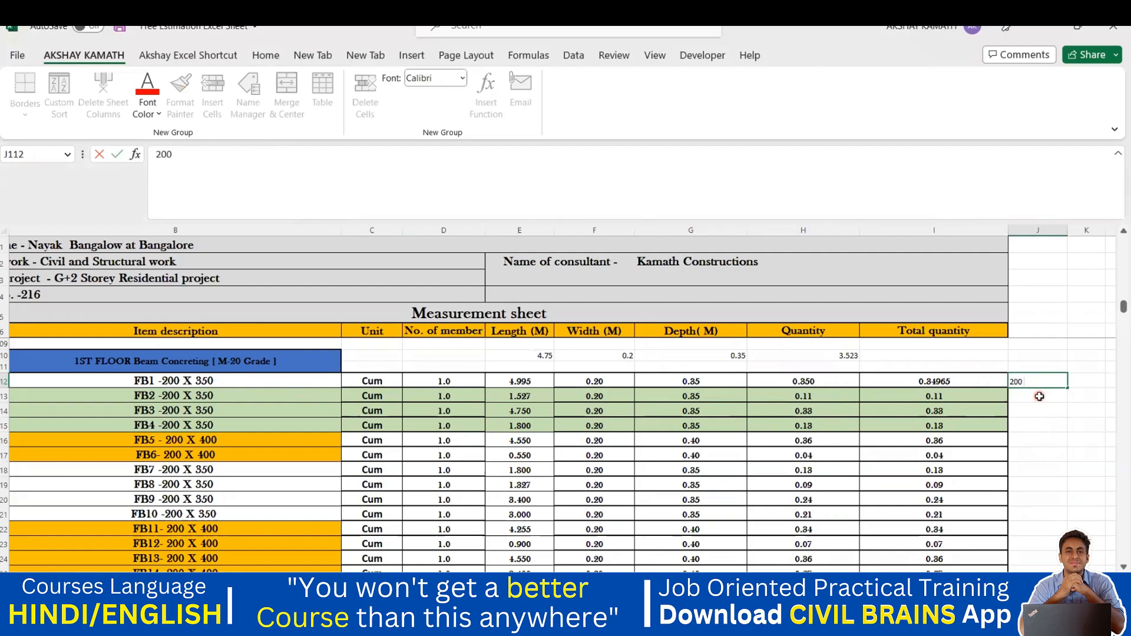
type(" x 350")
left_click(1039, 396)
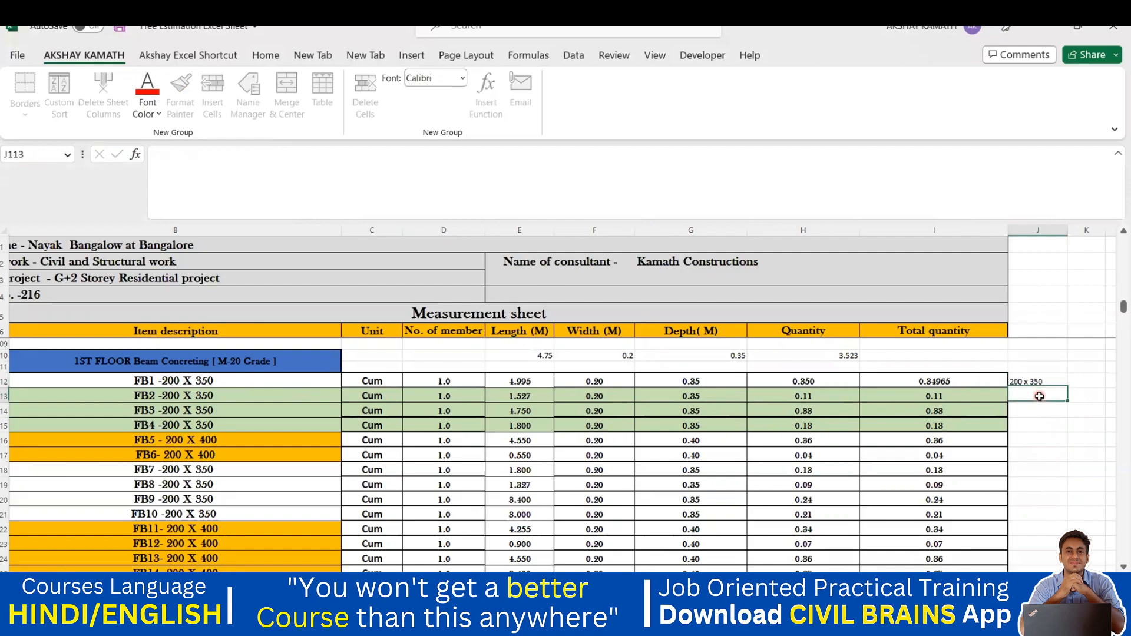
left_click_drag(1031, 381, 1056, 492)
key("ctrl+e")
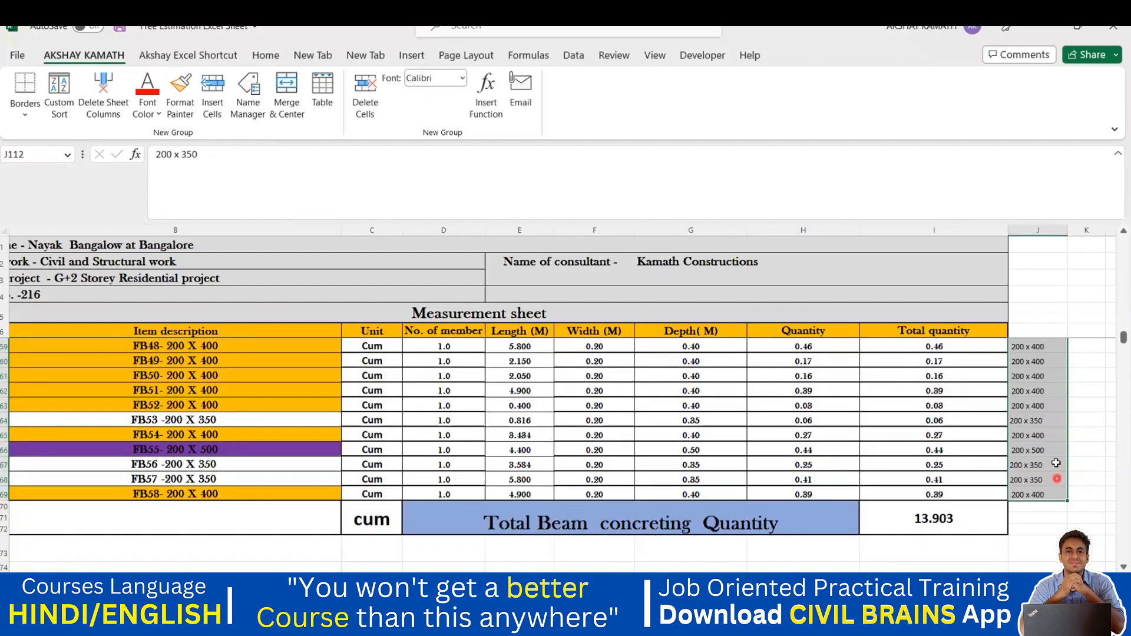
Step: Check the filled beam sizes, such as 200 x 400 beside FB38 and FB39
scroll(1054, 465, "up", 8)
left_click(1070, 448)
scroll(1060, 448, "down", 4)
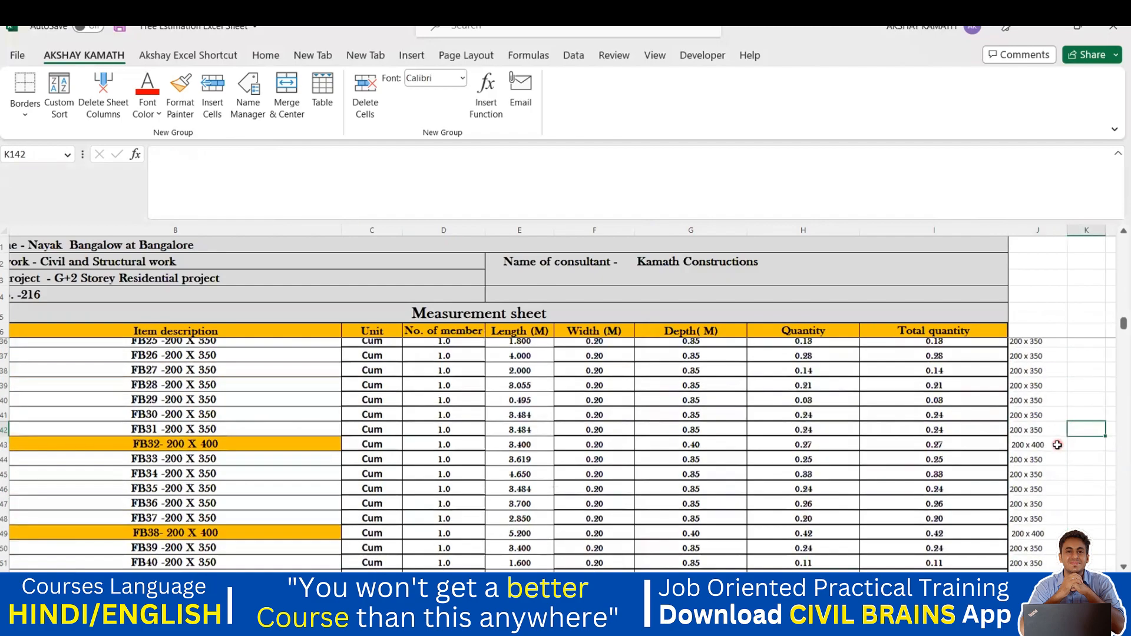
left_click(1040, 377)
left_click_drag(814, 377, 305, 387)
left_click(1054, 388)
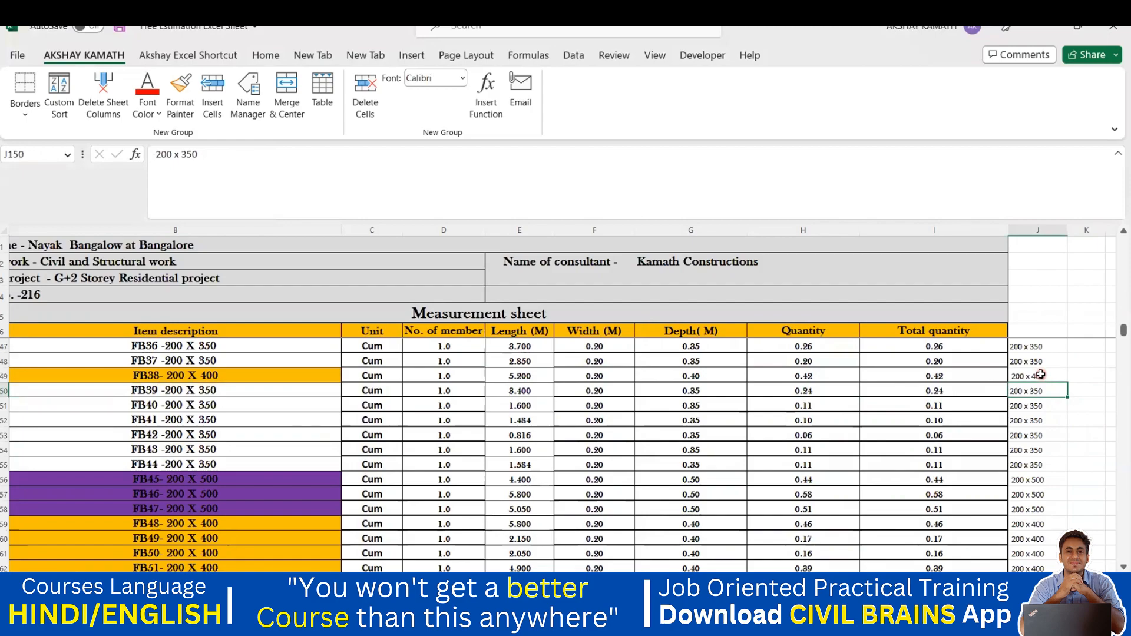
left_click(1039, 392)
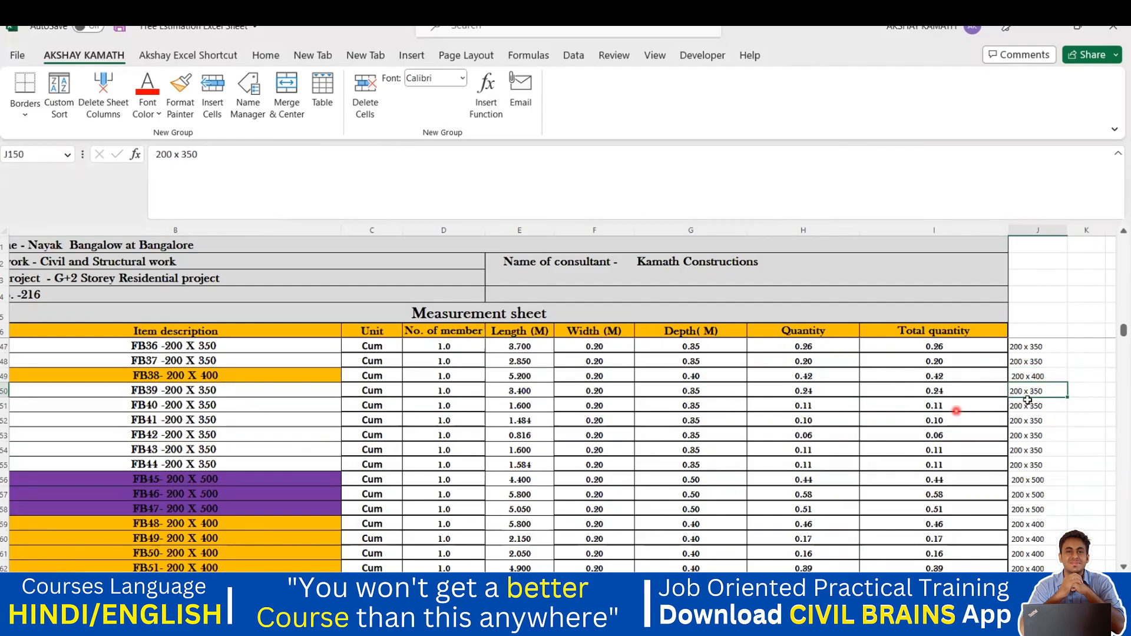
left_click(1066, 422)
scroll(1045, 438, "up", 3)
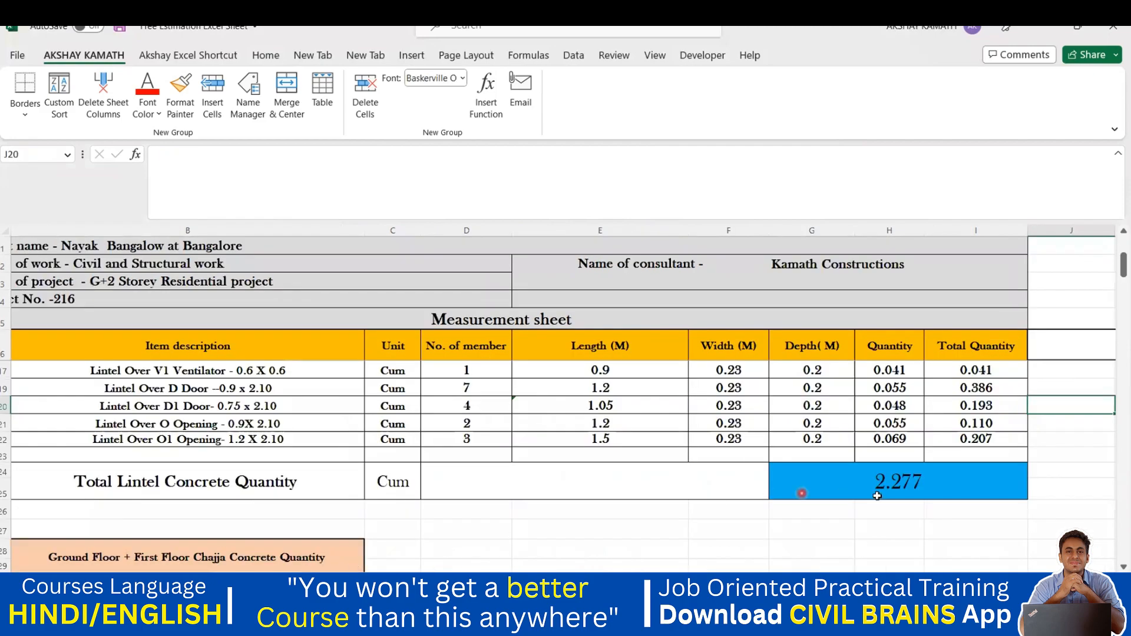
Step: Enter 1.80 x 1.20 as the W Window's lintel size in J11 and select the size cells
scroll(558, 465, "up", 3)
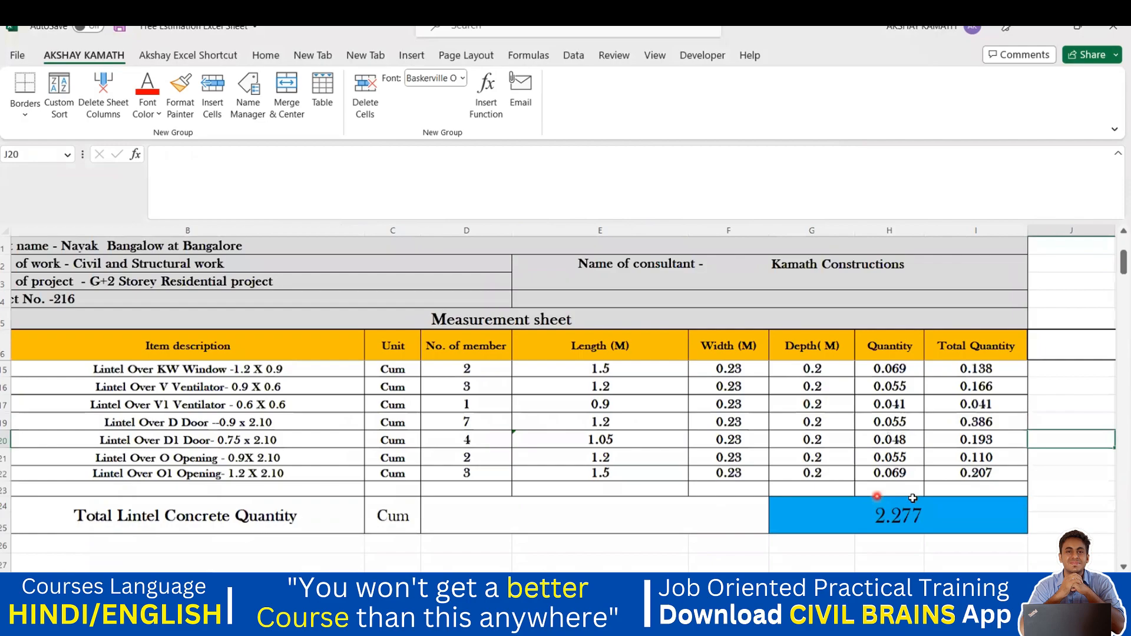
scroll(373, 430, "down", 1)
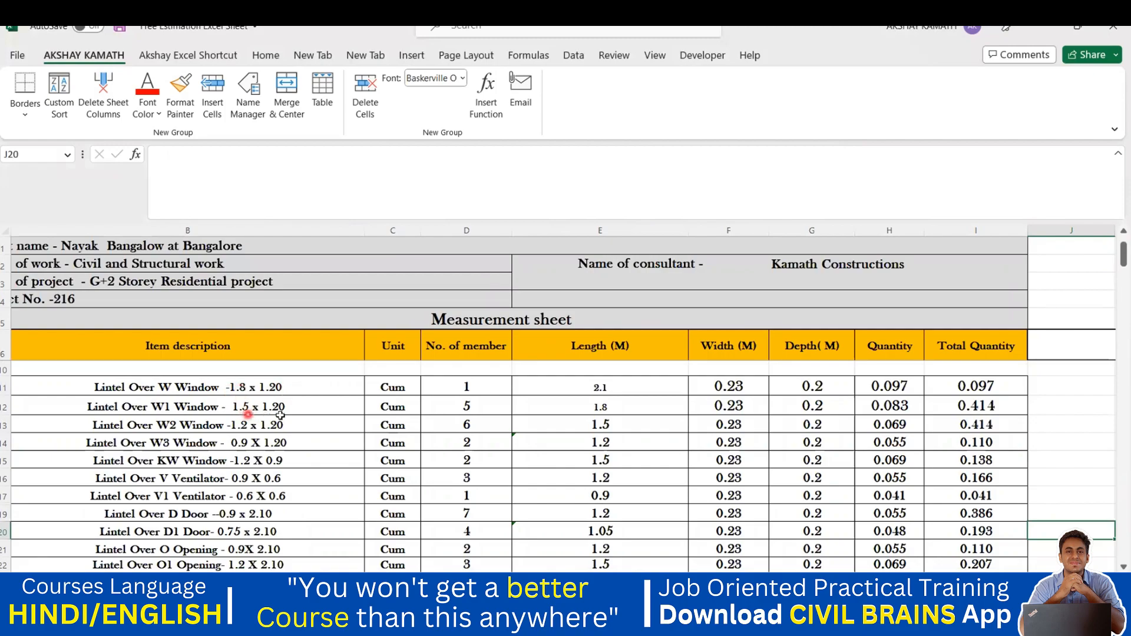
scroll(962, 503, "up", 1)
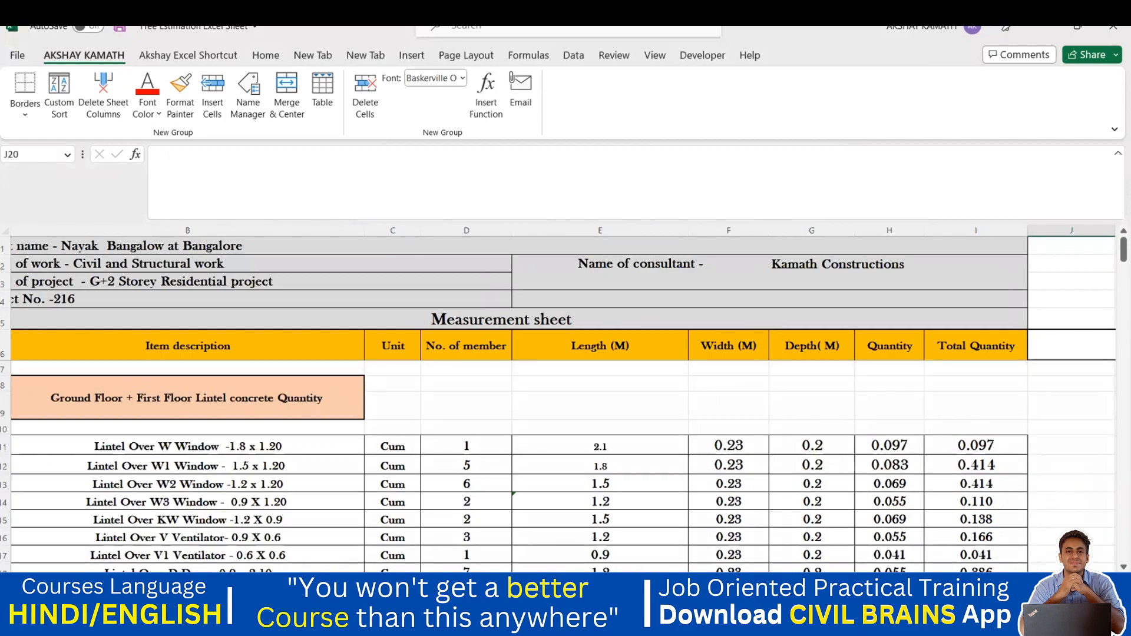
left_click(1045, 442)
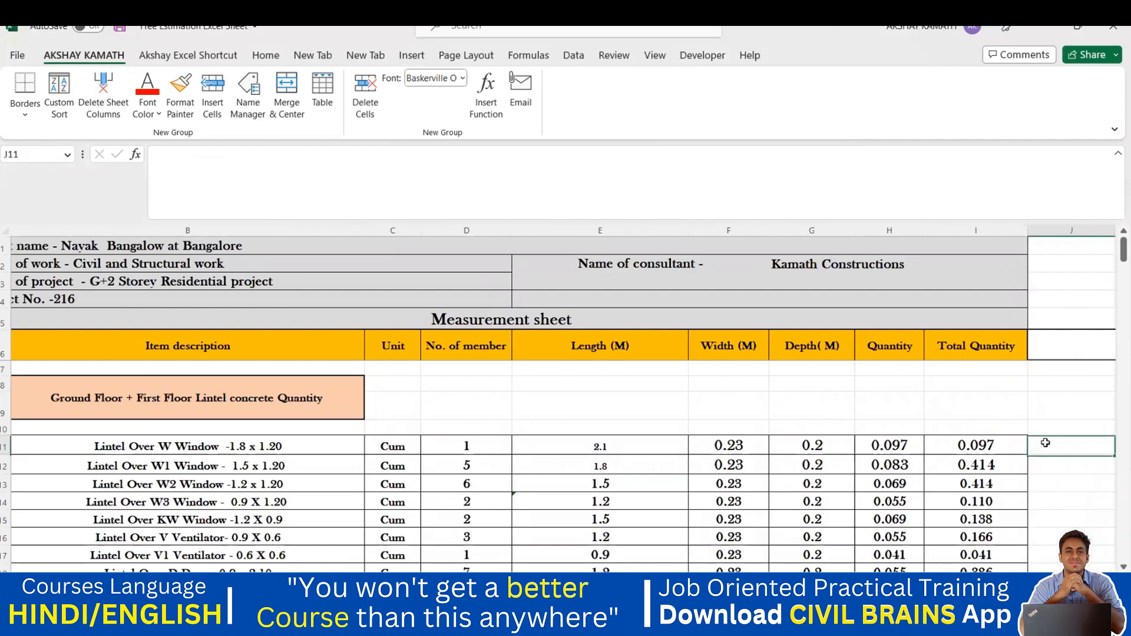
type("1.8 x 1.2")
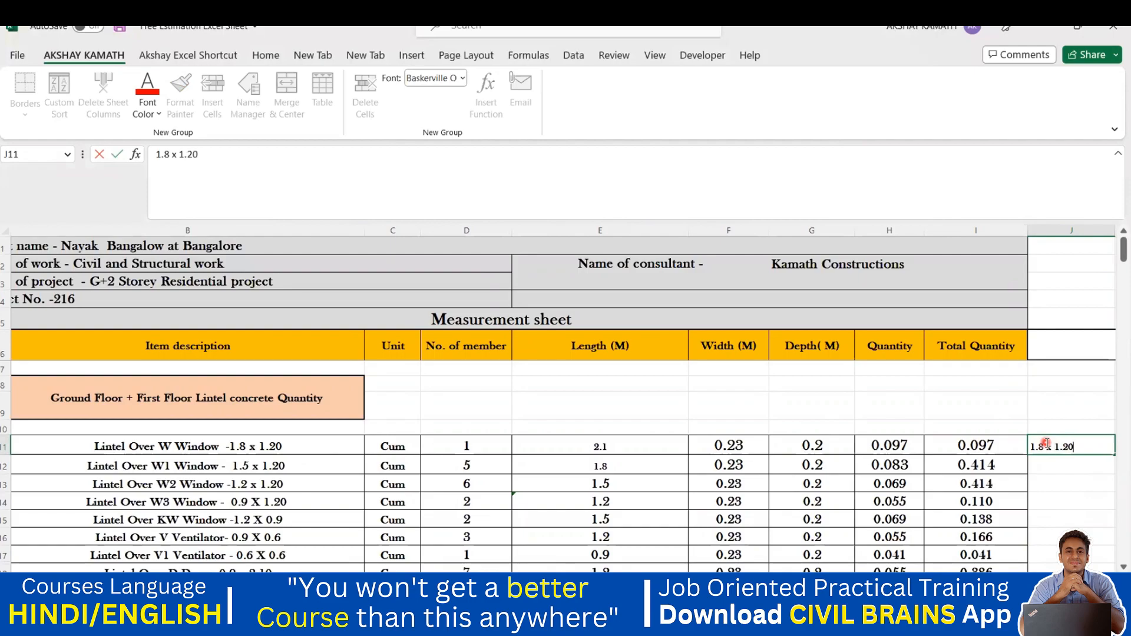
type("0")
left_click(1059, 483)
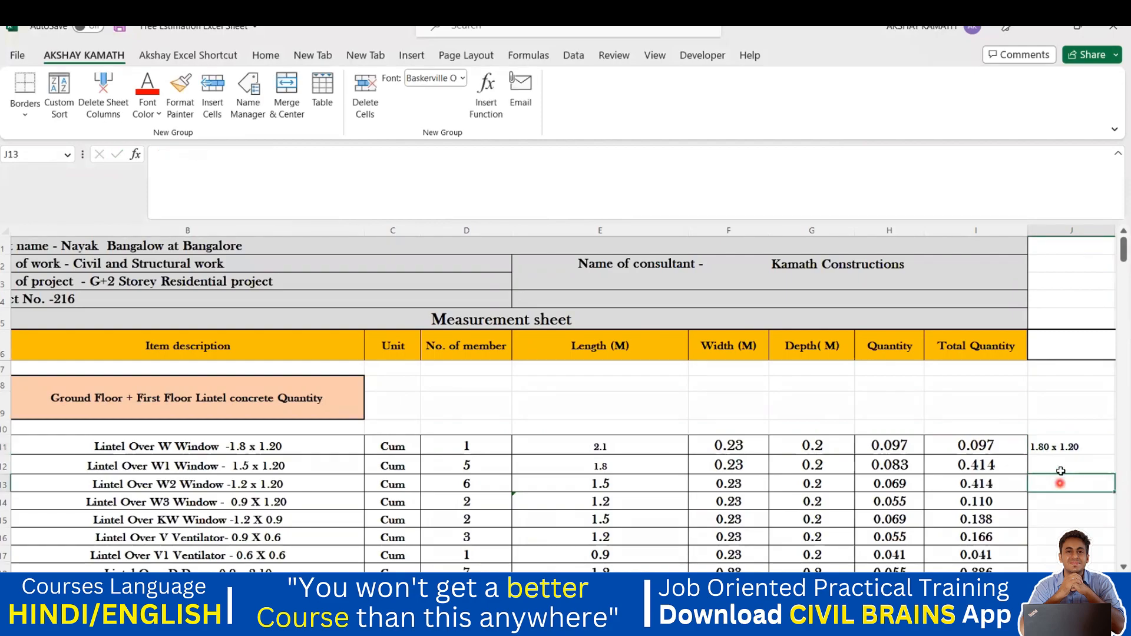
mouse_move(1060, 447)
left_mouse_down()
mouse_move(1069, 563)
mouse_move(1058, 436)
left_mouse_up()
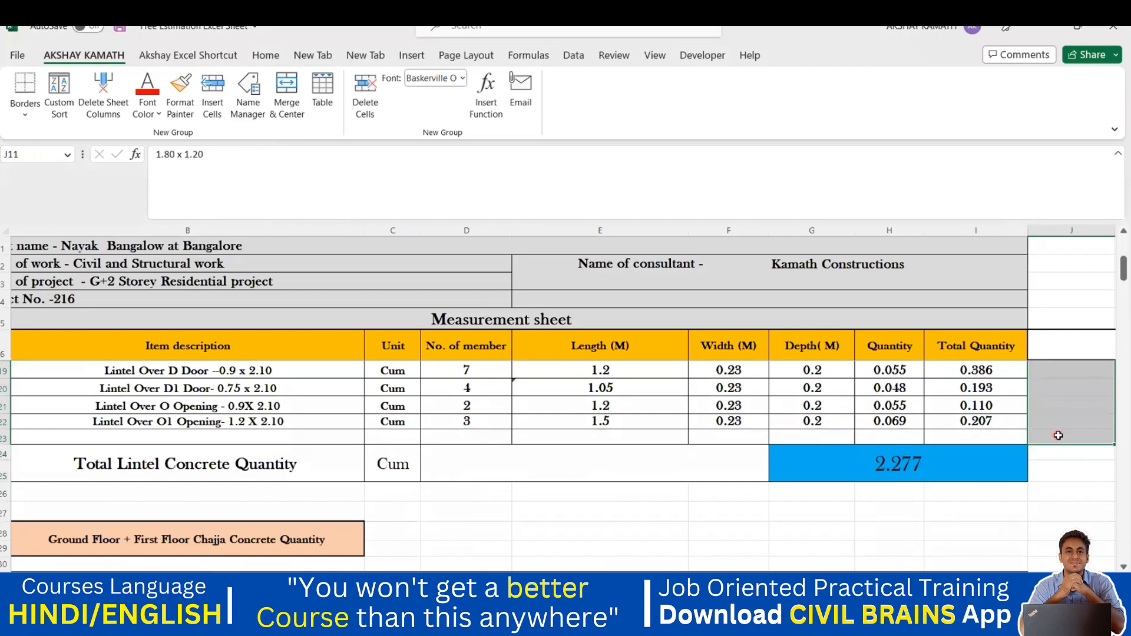
Step: Widen column J so the filled lintel sizes show in full
scroll(1088, 467, "up", 4)
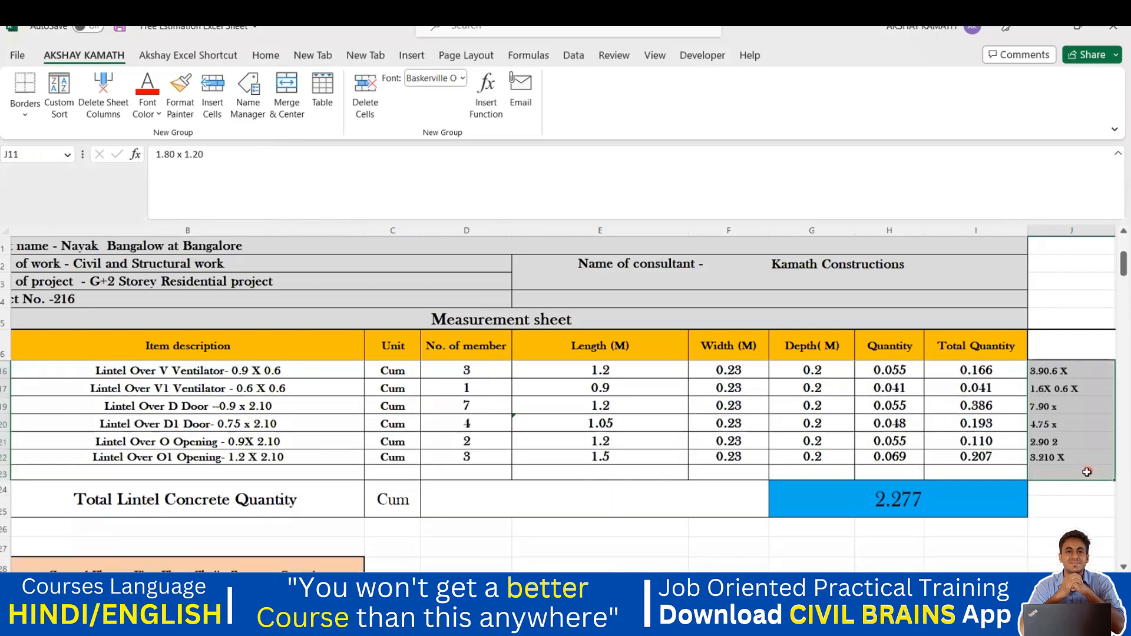
left_click(1080, 495)
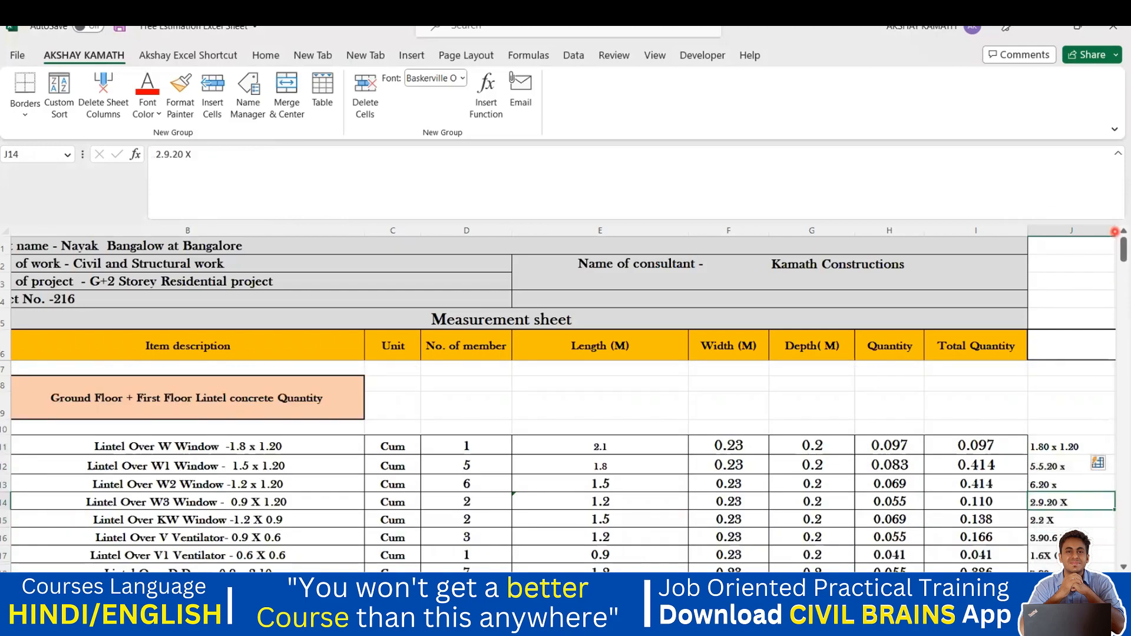
scroll(1059, 403, "down", 1, "ctrl")
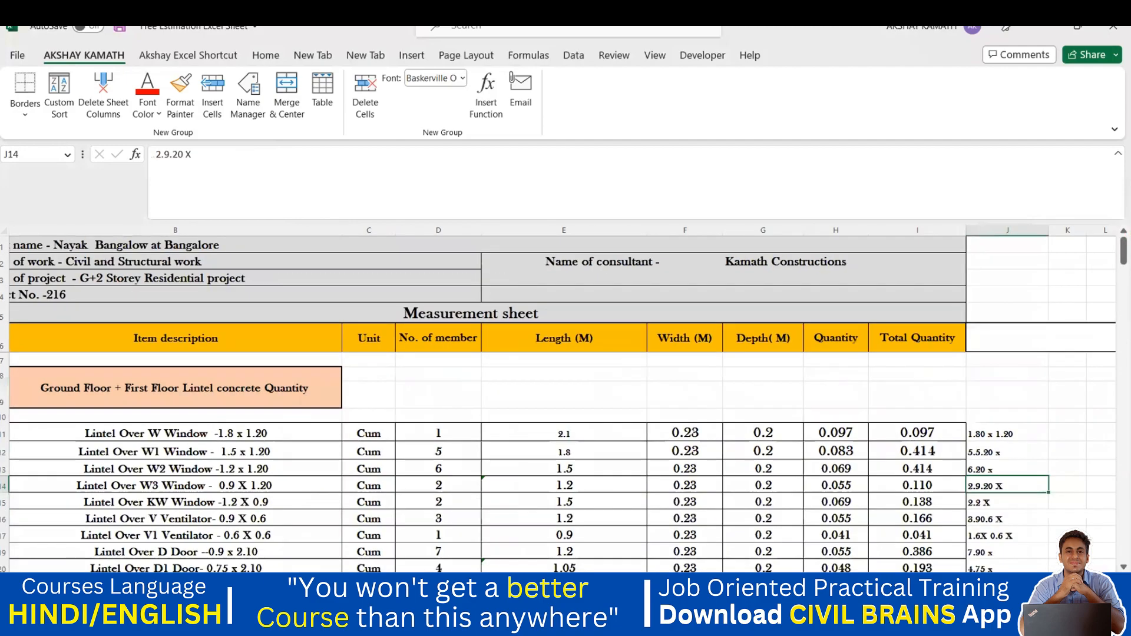
left_click_drag(1047, 230, 1079, 236)
scroll(1071, 413, "down", 2)
scroll(1072, 426, "up", 1)
scroll(1072, 447, "up", 1)
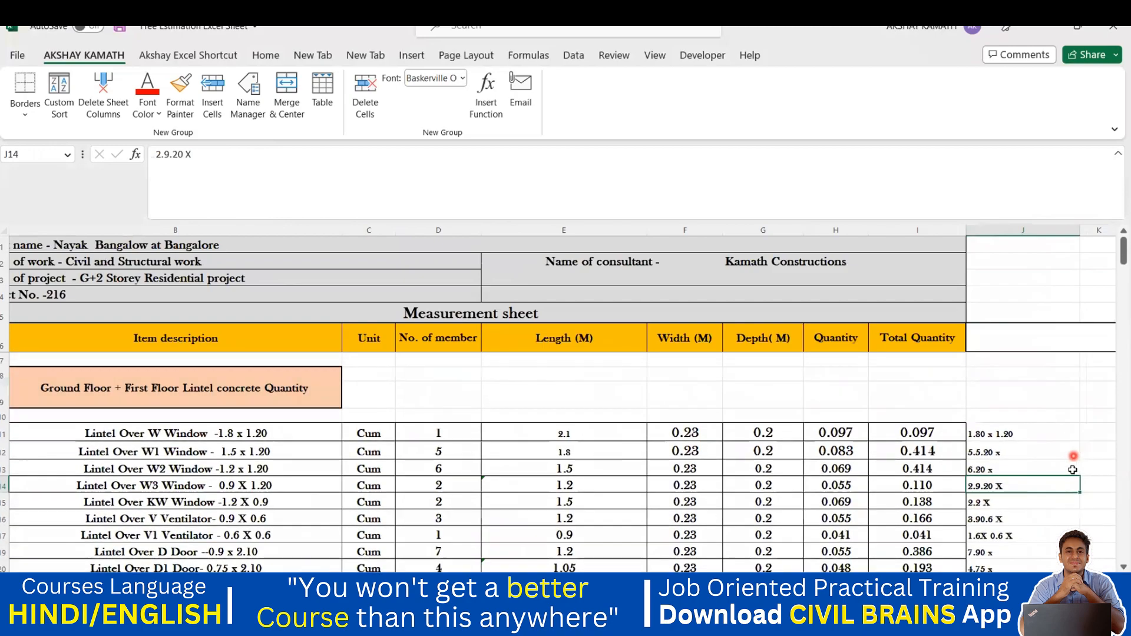
Step: Inspect the W, W1, W2 and W3 sizes and select the wrongly filled ones below the sample
left_click(1051, 470)
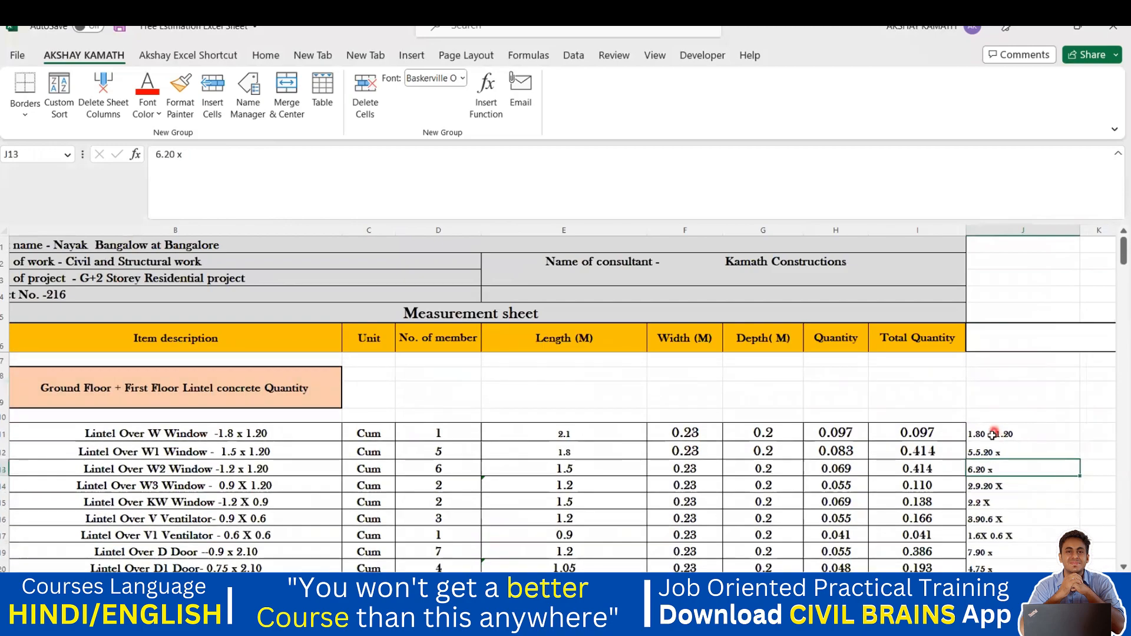
left_click(993, 434)
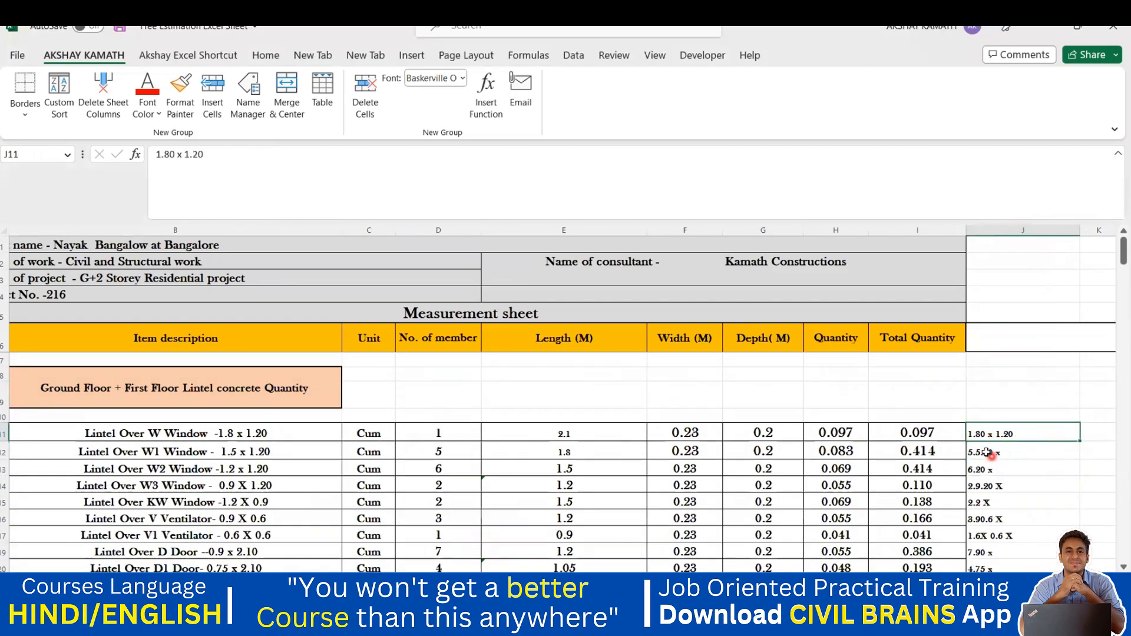
left_click(987, 452)
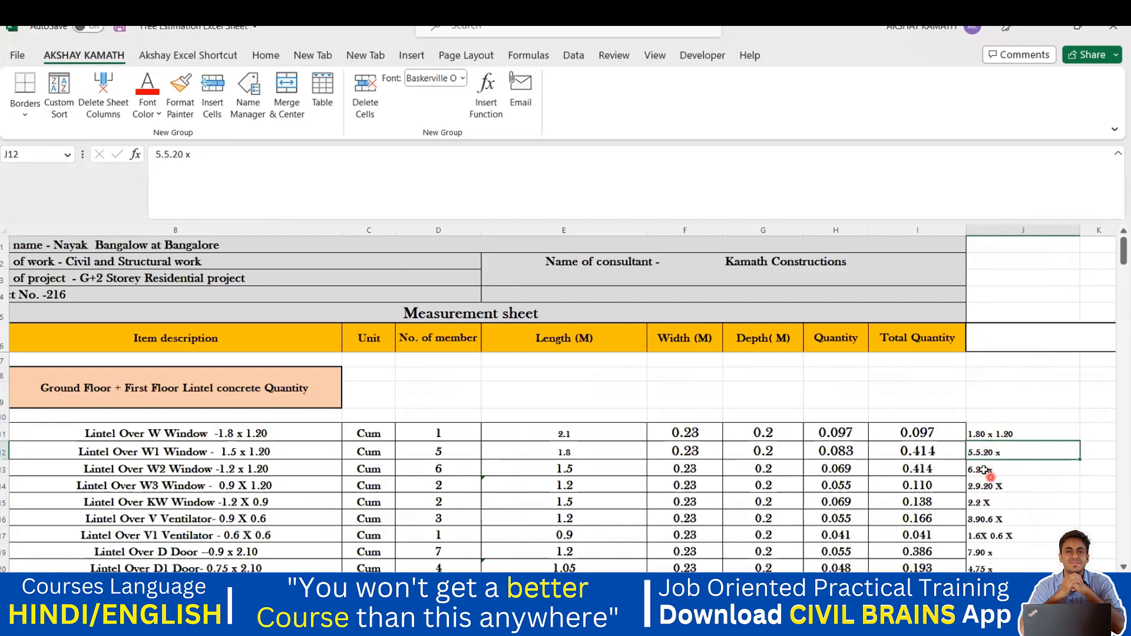
left_click(985, 469)
scroll(1010, 492, "down", 1)
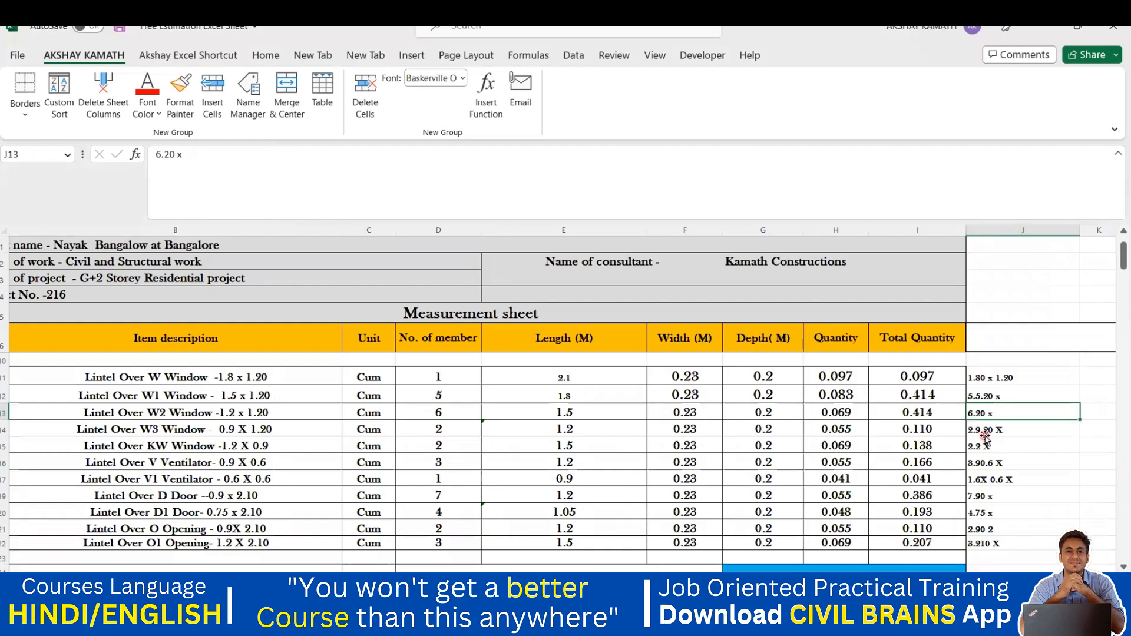
left_click(983, 432)
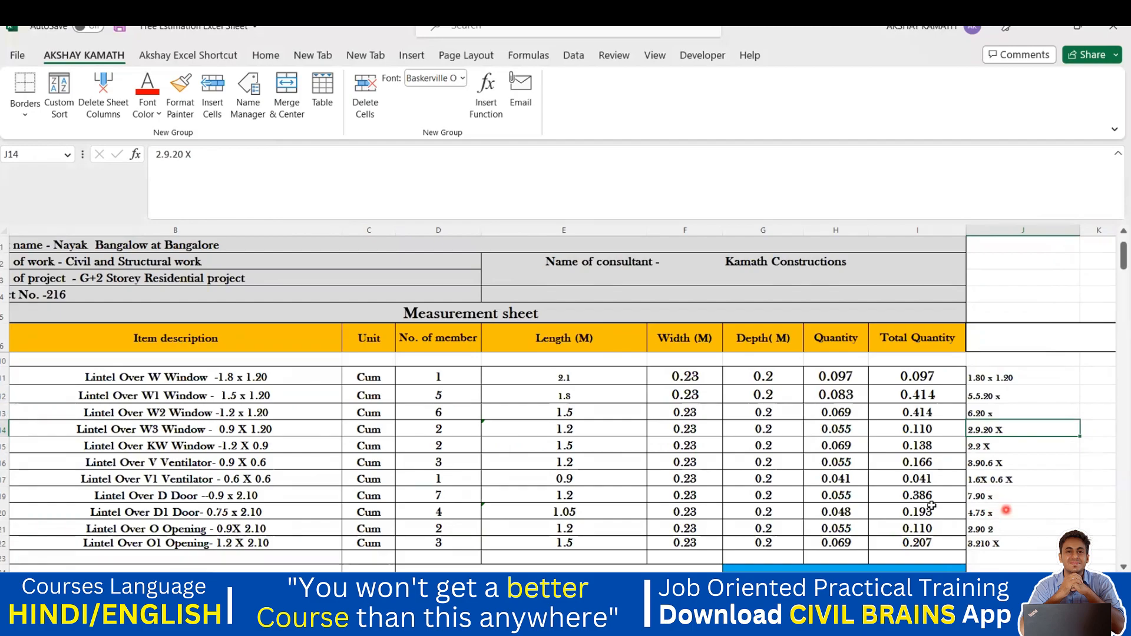
scroll(931, 505, "up", 1)
left_click(991, 435)
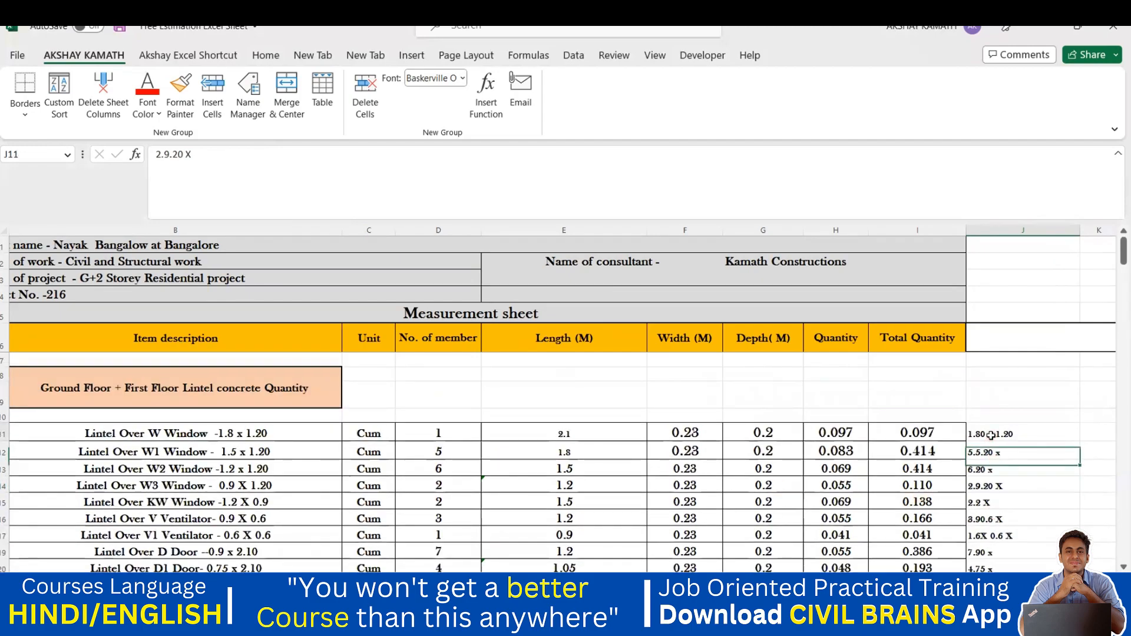
left_click_drag(995, 453, 1001, 550)
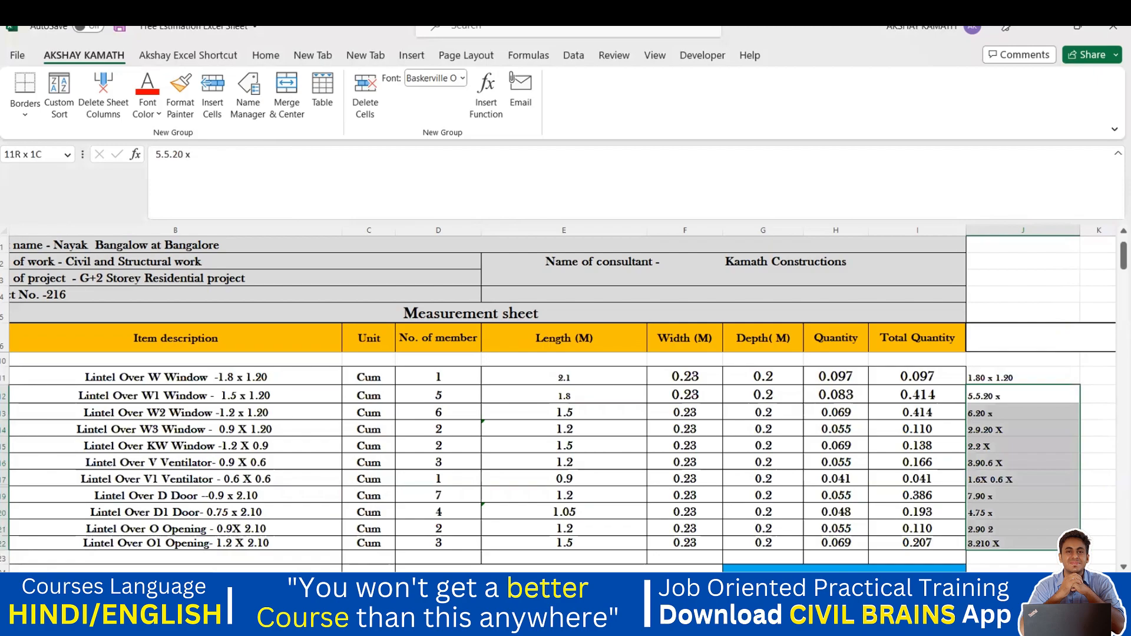
Step: Clear the wrong sizes and enter 1.50 x 1.20 as the W1 Window's size in J12
key("Delete")
left_click(1042, 507)
scroll(1013, 465, "up", 1)
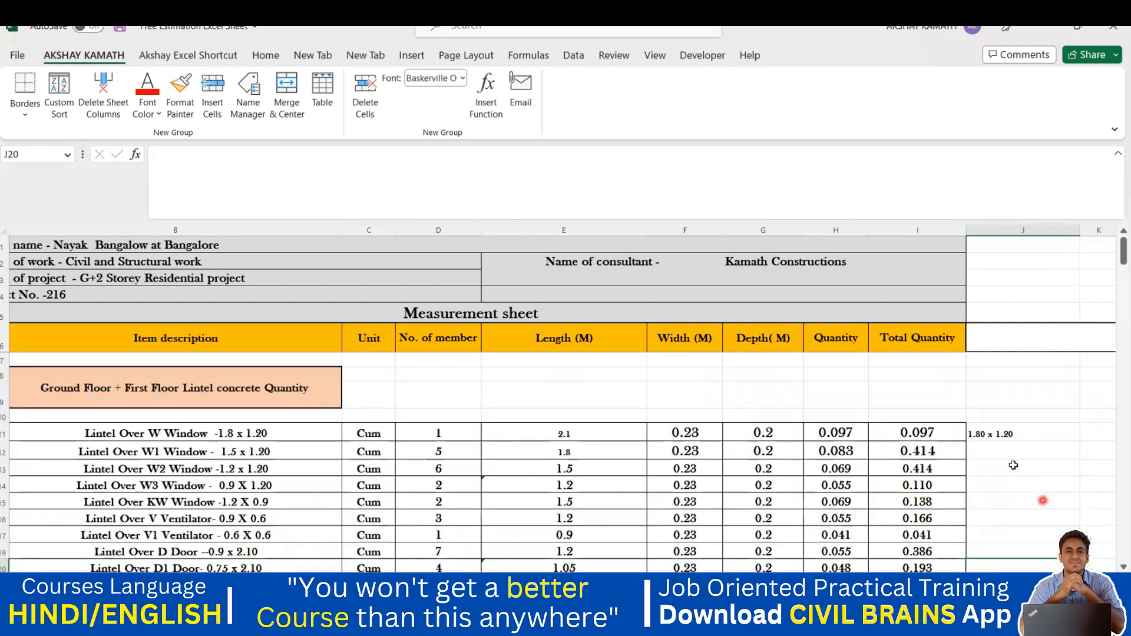
left_click(985, 446)
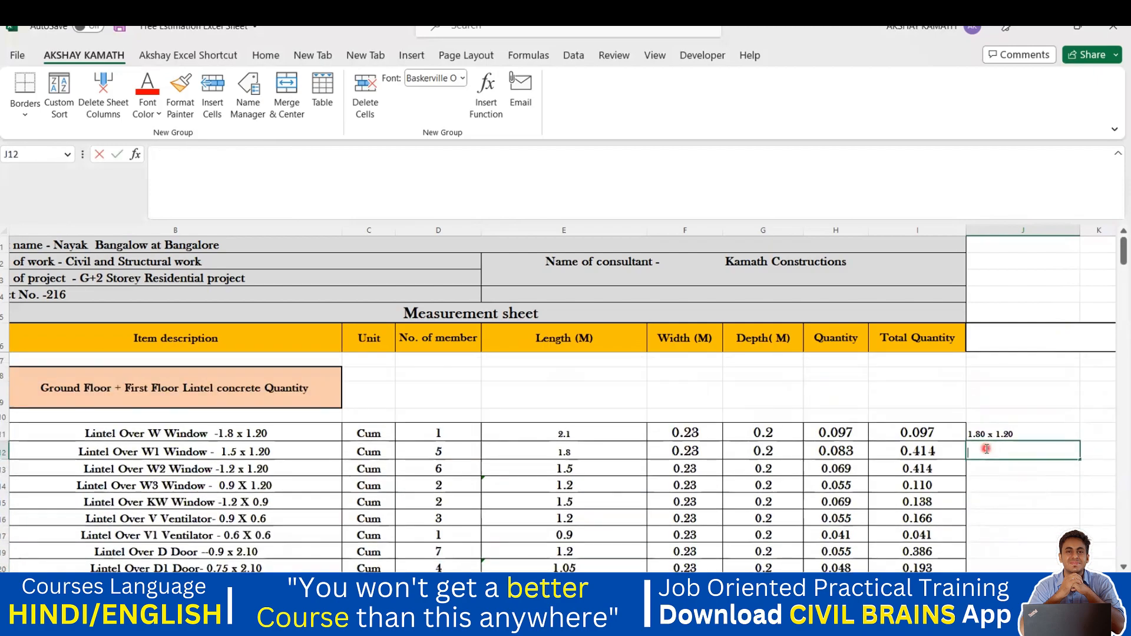
double_click(985, 448)
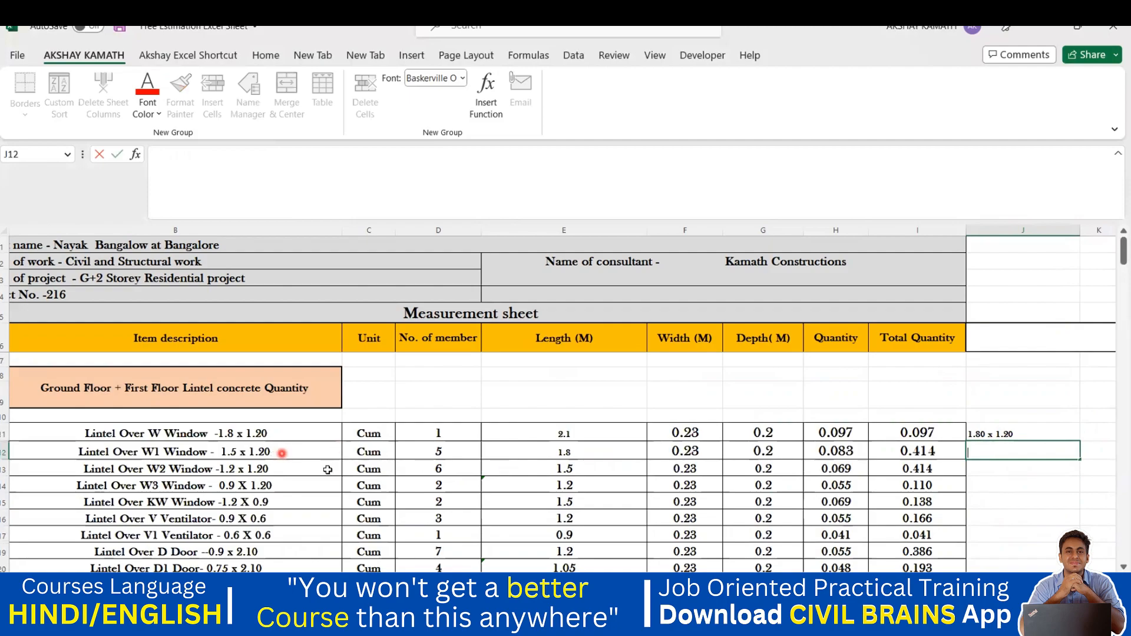
type("1.5 x 1.20")
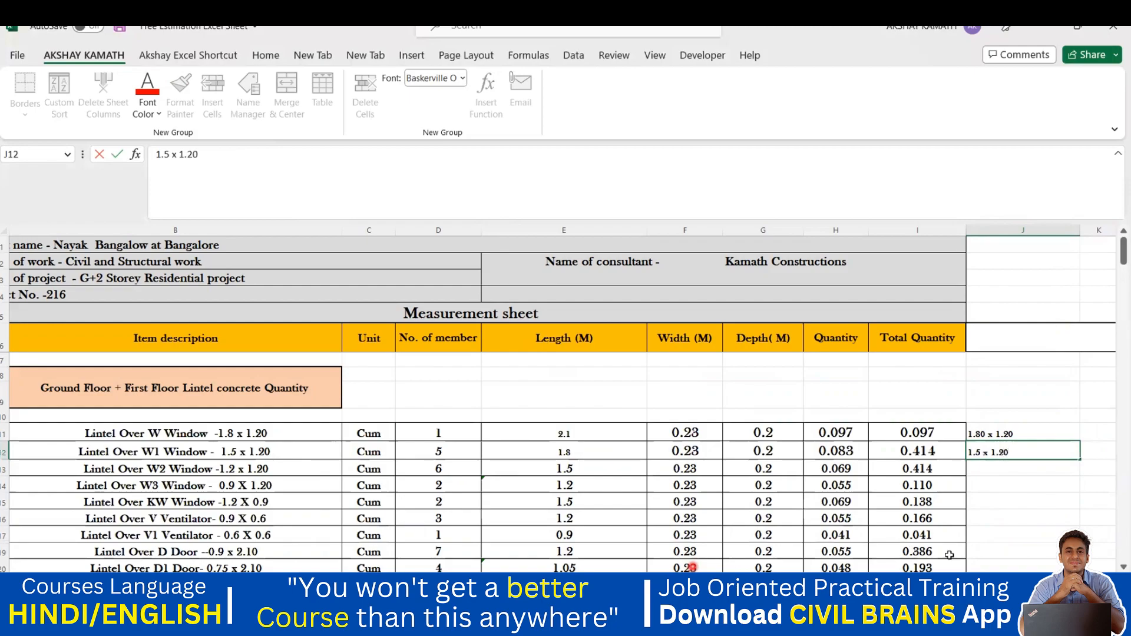
left_click(1020, 520)
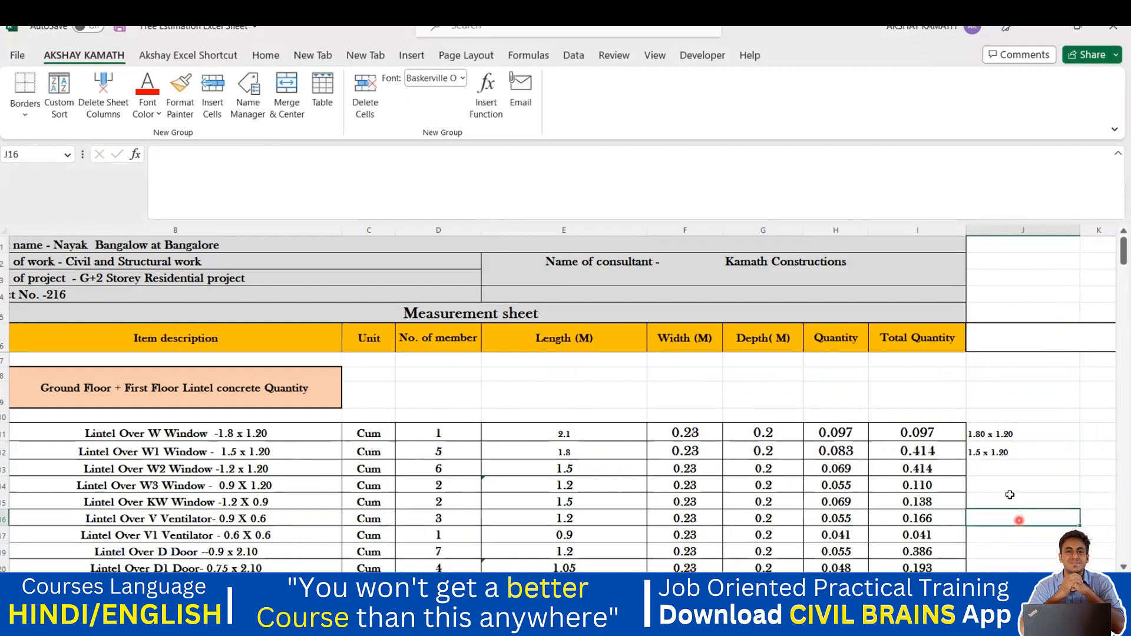
left_click(977, 452)
double_click(978, 452)
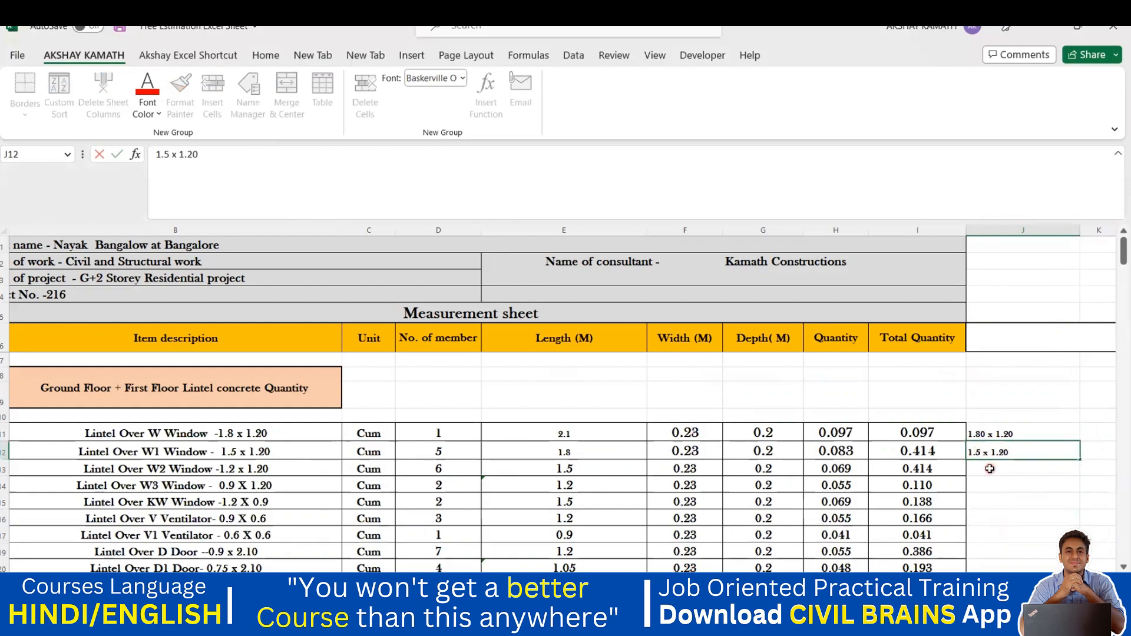
type("0")
left_click(989, 468)
Step: Flash Fill J11:J22 from the two examples and inspect the incomplete results
left_click_drag(1012, 434, 1011, 520)
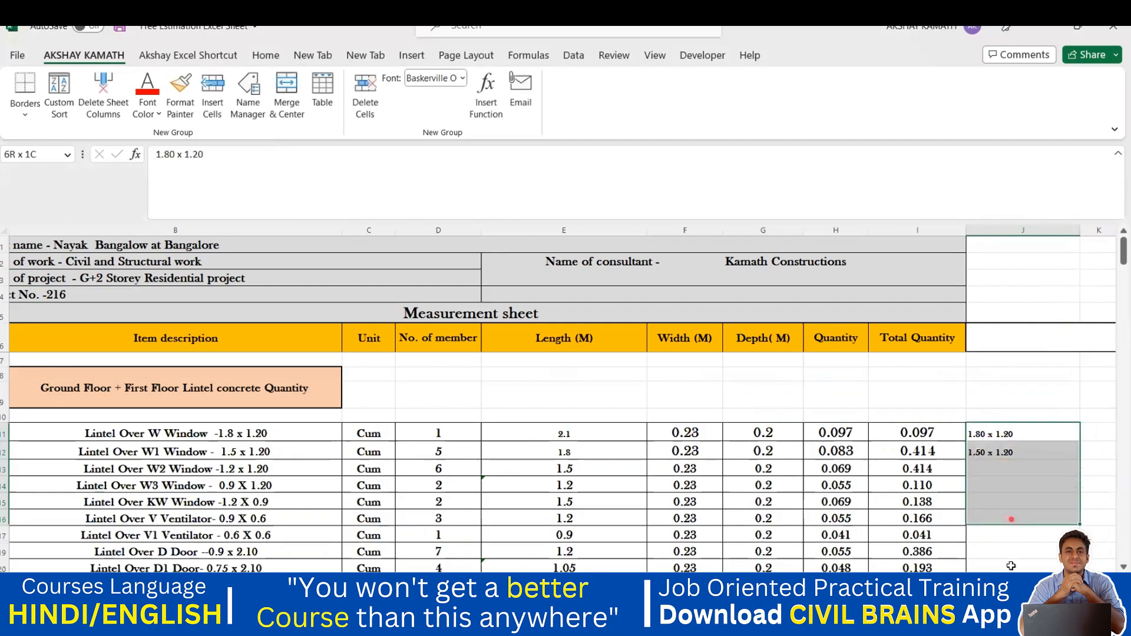
left_click_drag(1011, 566, 995, 540)
key("ctrl+e")
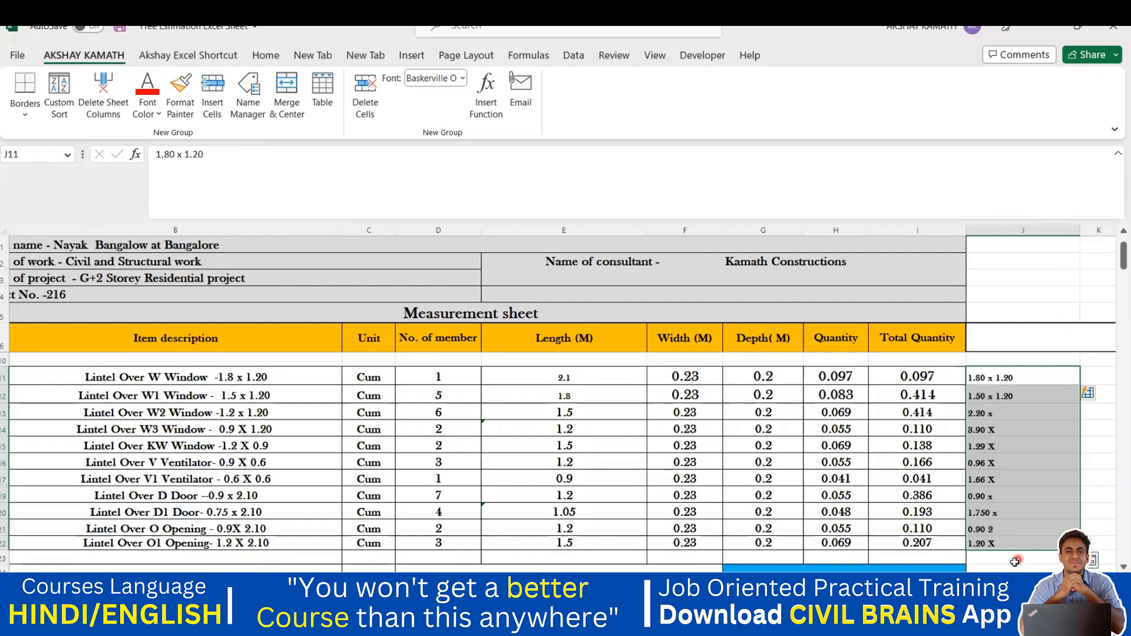
left_click(1012, 557)
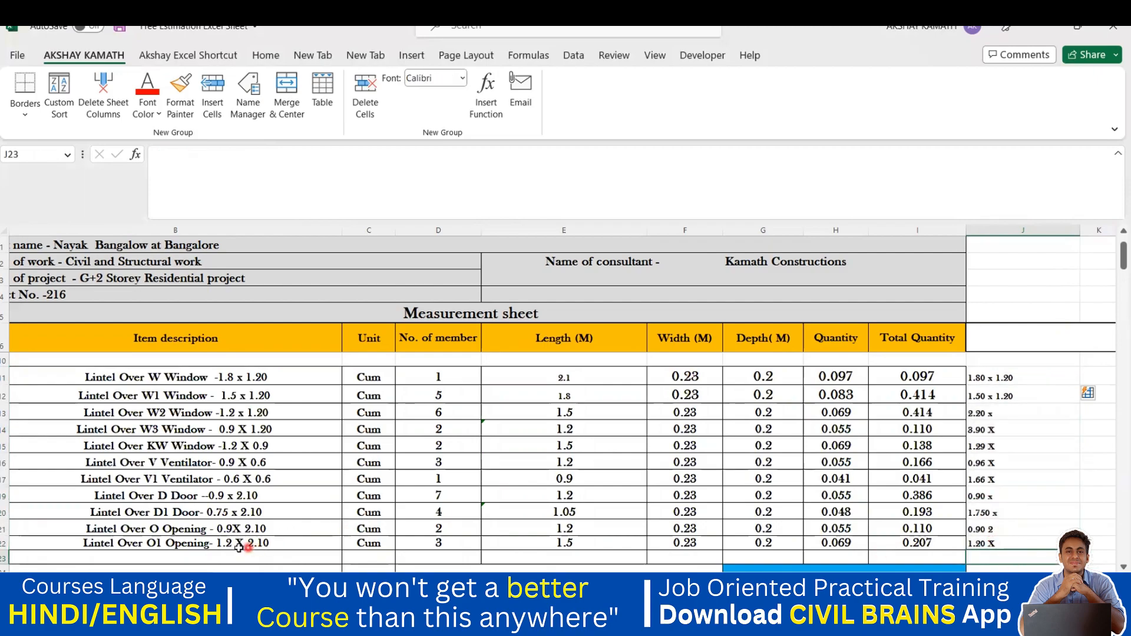
left_click(1010, 435)
left_click(1010, 415)
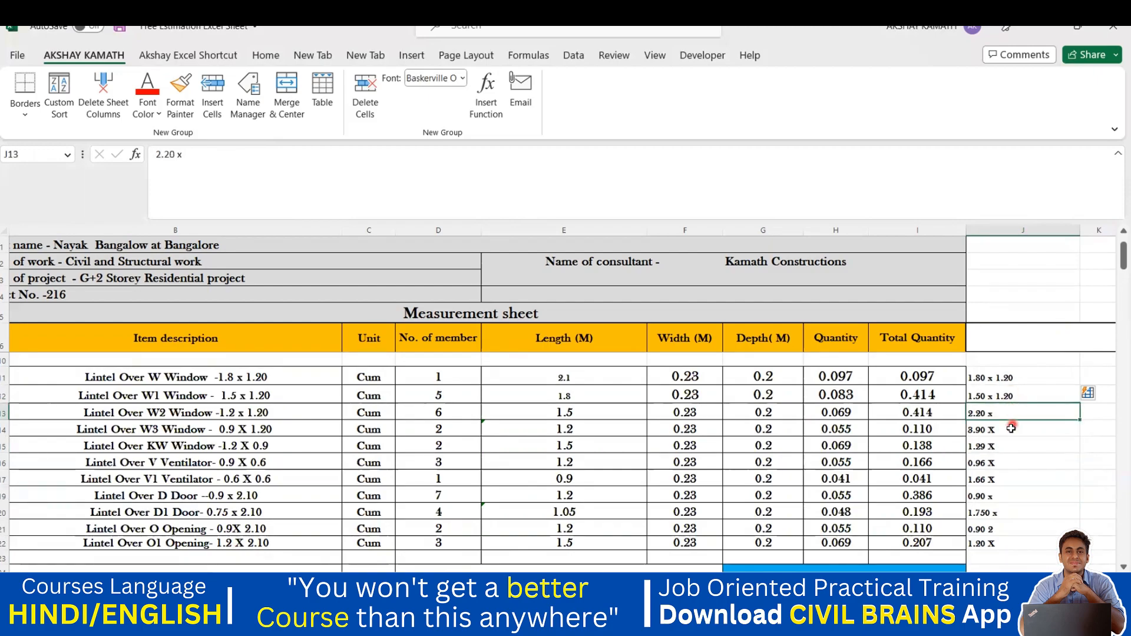
Step: Undo the Flash Fill and change the examples to 1.8 x 1.20 and 1.5 x 1.20
key("ctrl+z")
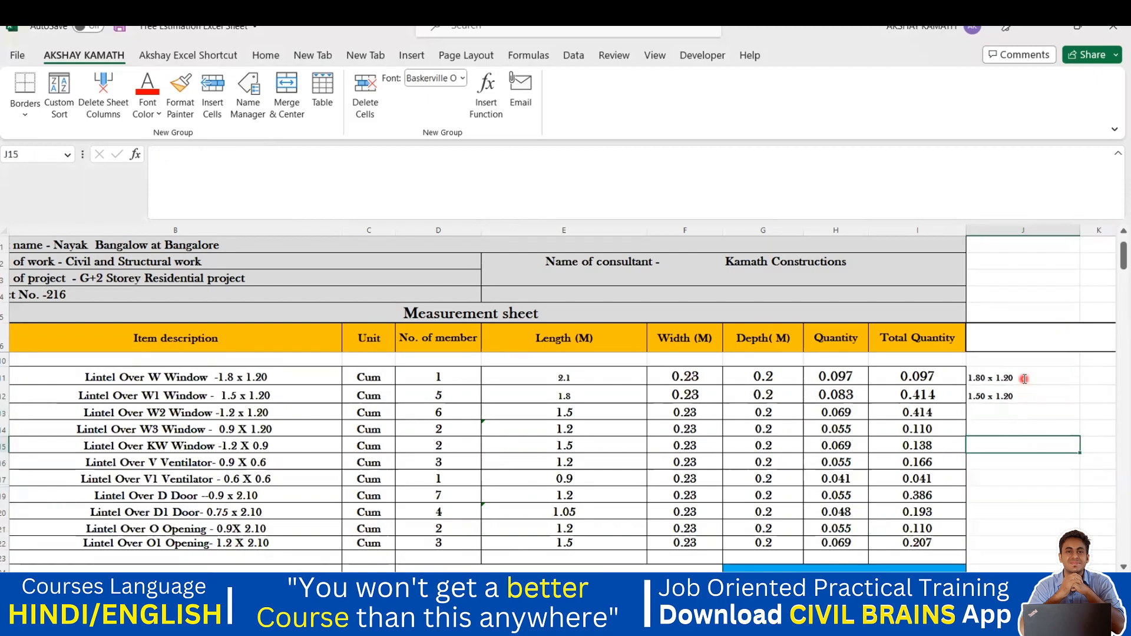
double_click(1023, 378)
key("BackSpace")
key("BackSpace")
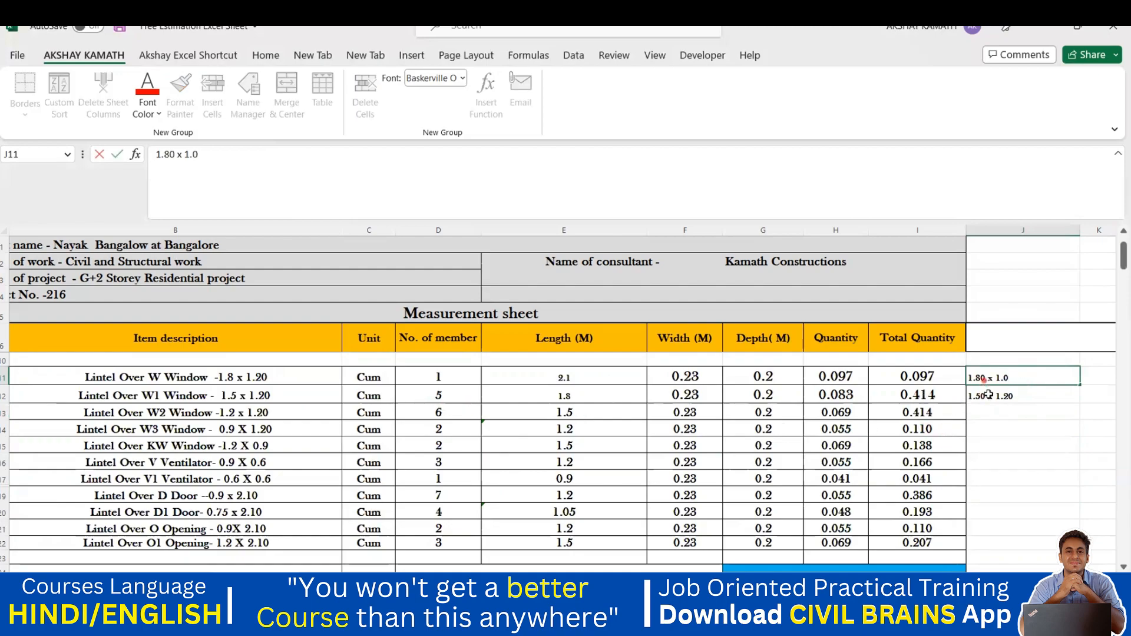
key("BackSpace")
left_click(986, 400)
key("BackSpace")
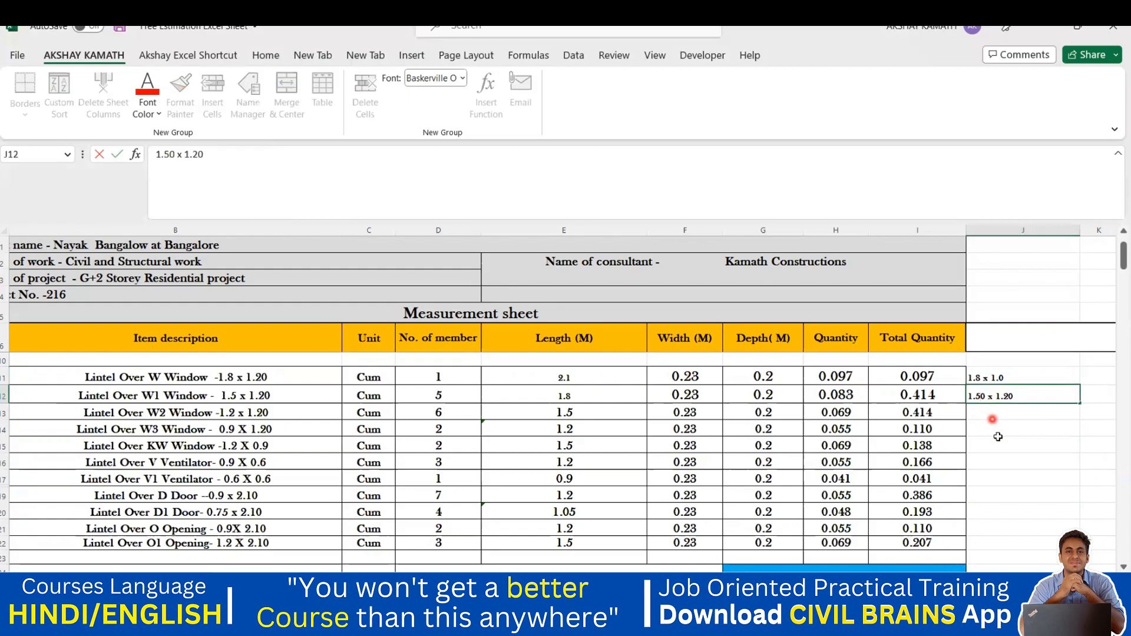
left_click(999, 442)
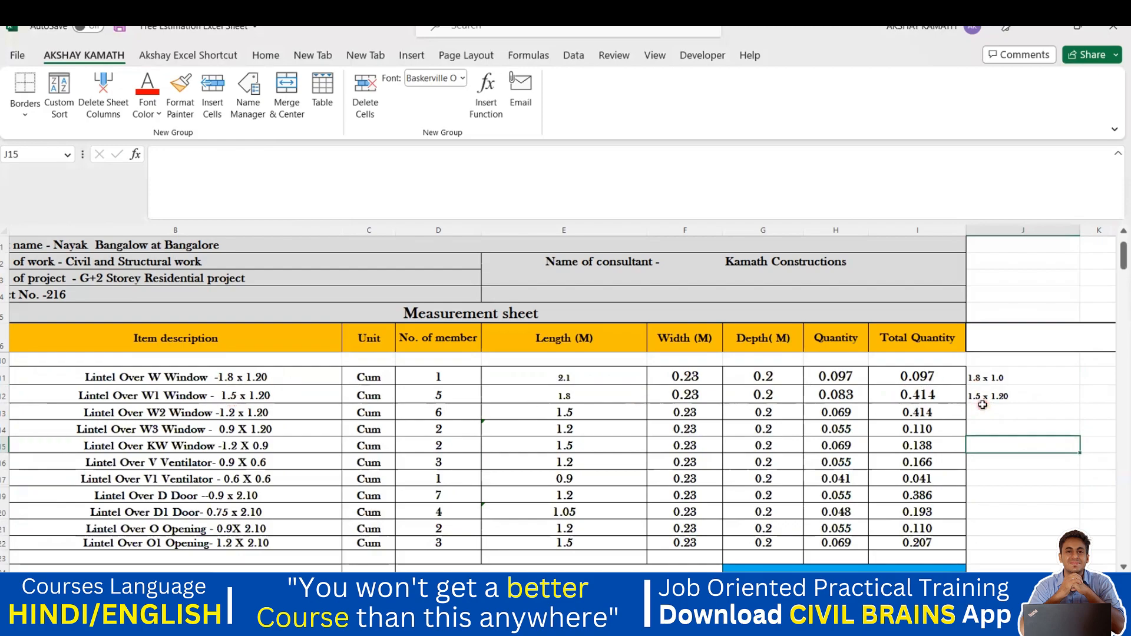
double_click(1009, 378)
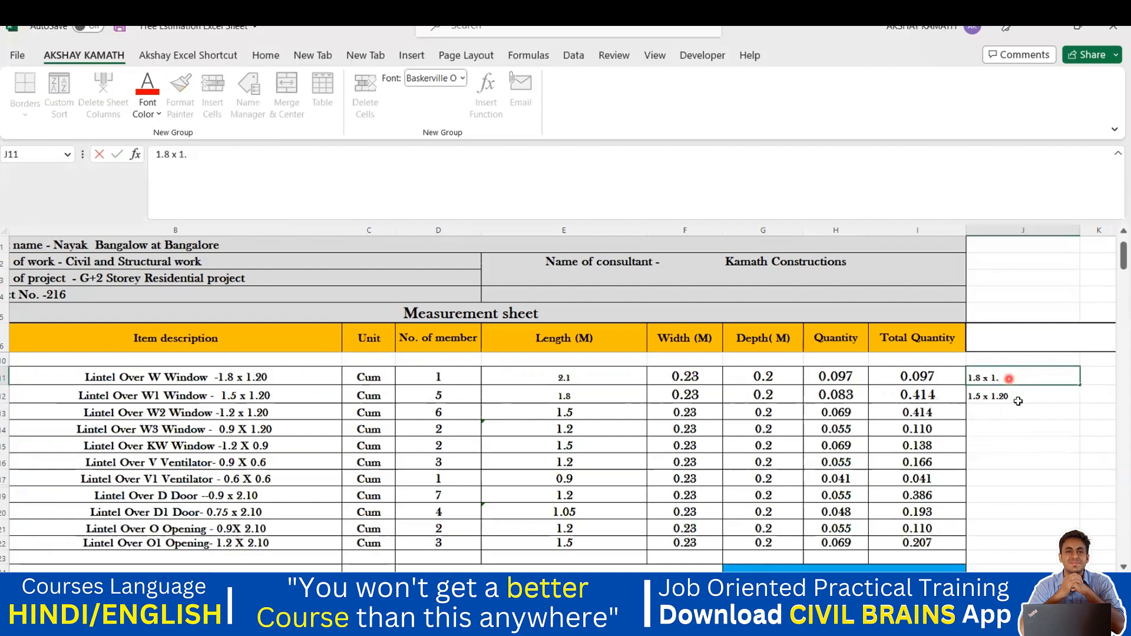
type("20")
left_click(1047, 440)
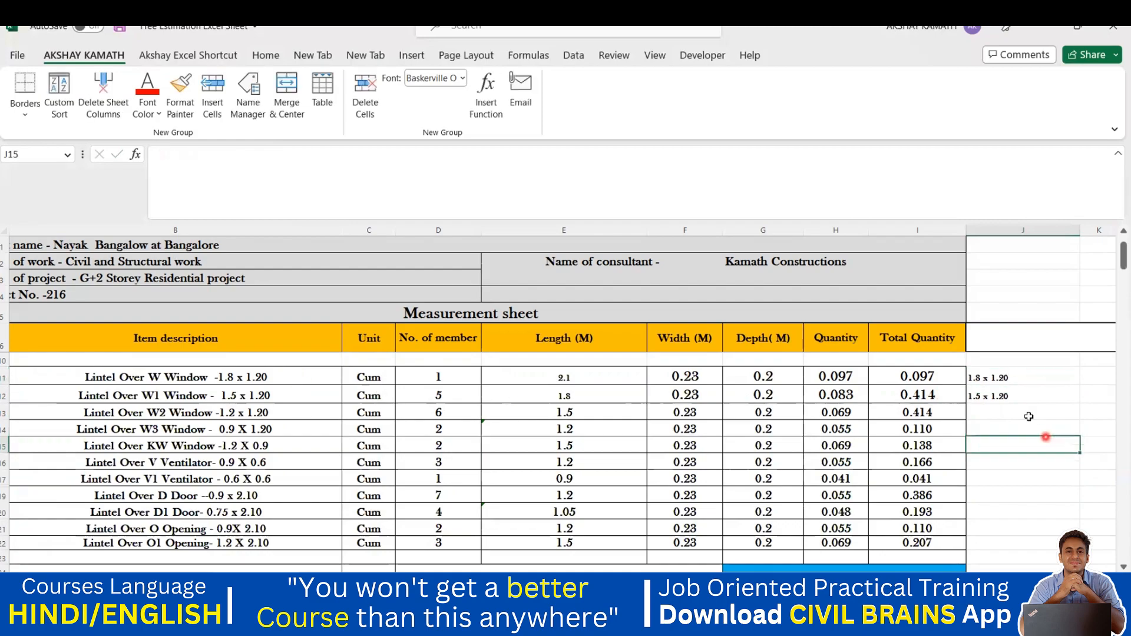
Step: Retry Flash Fill on J11:J22, inspect the wrong sizes in J15–J21, then undo it
left_click_drag(998, 380, 1002, 535)
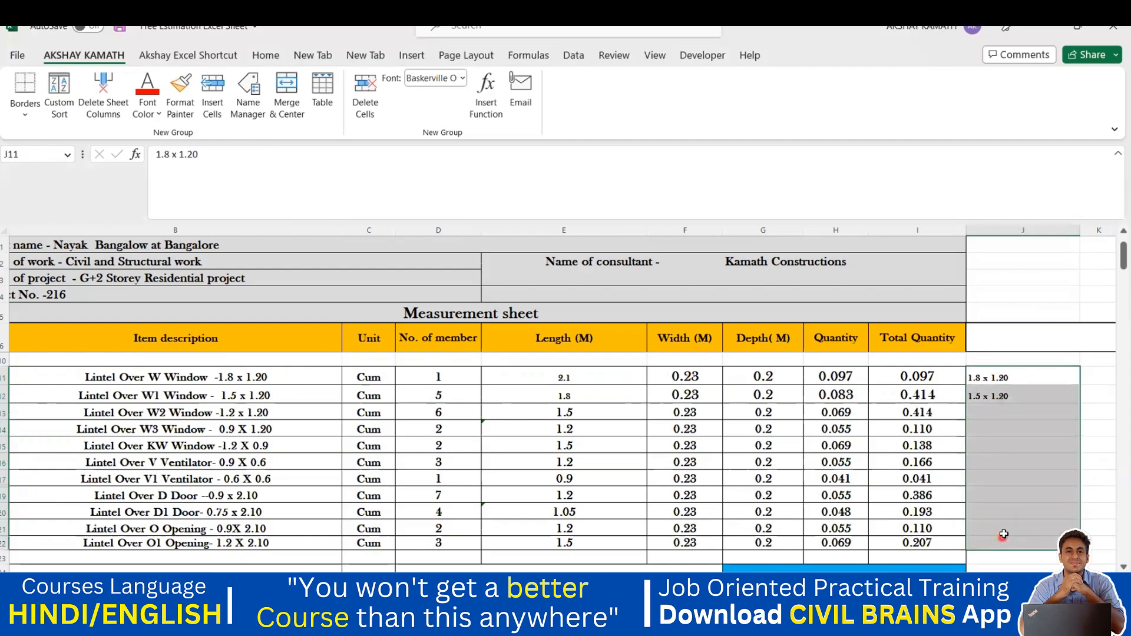
key("ctrl+e")
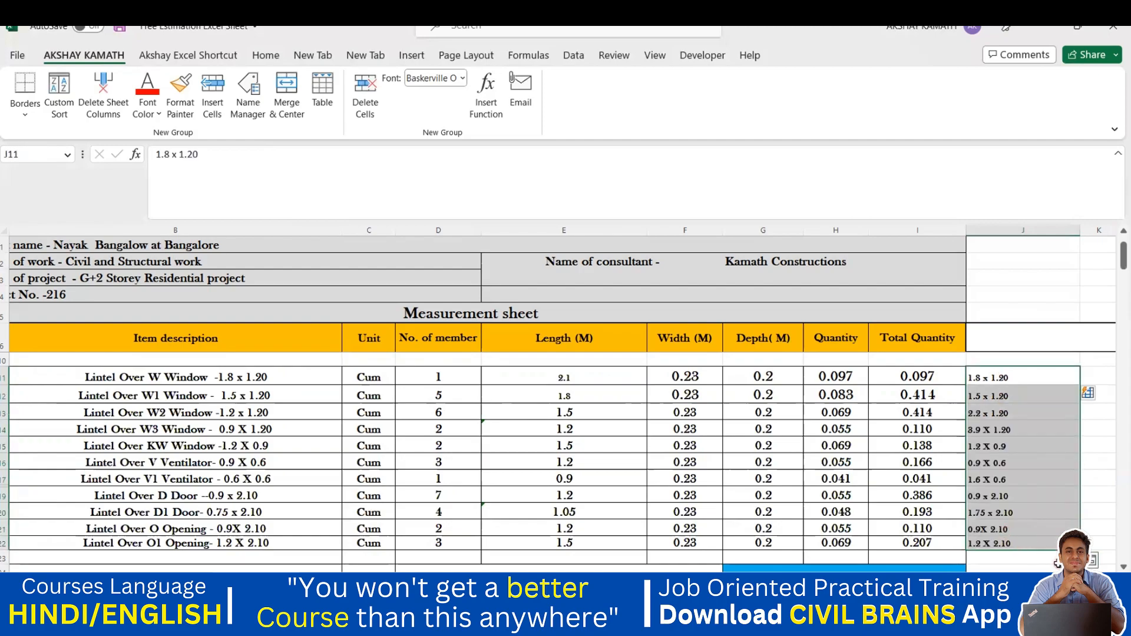
left_click(1066, 521)
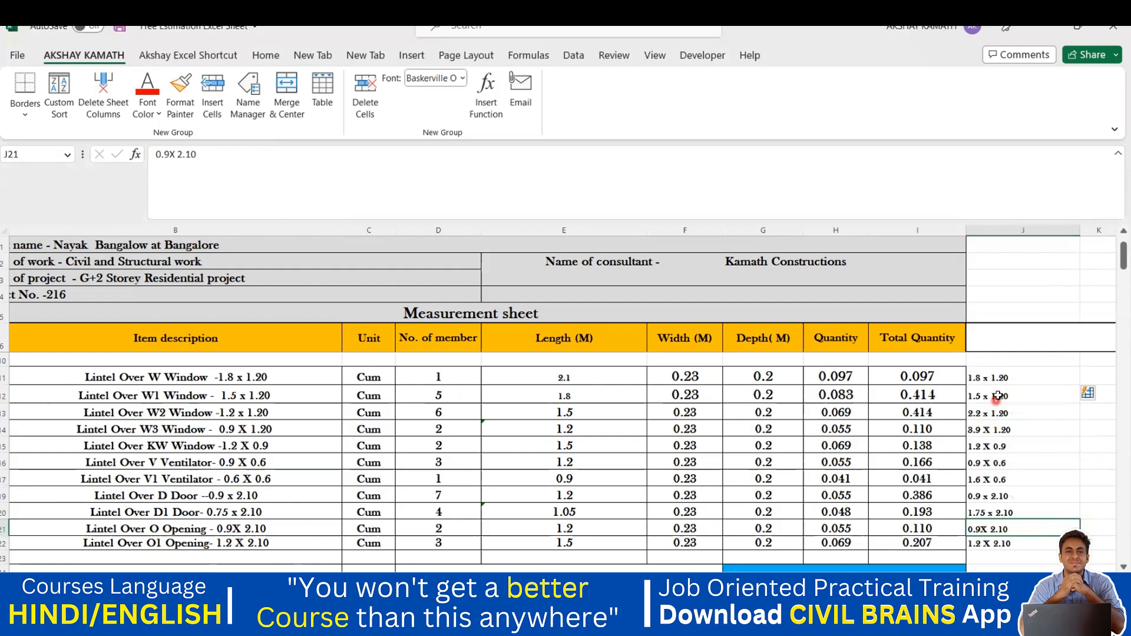
left_click_drag(206, 429, 961, 431)
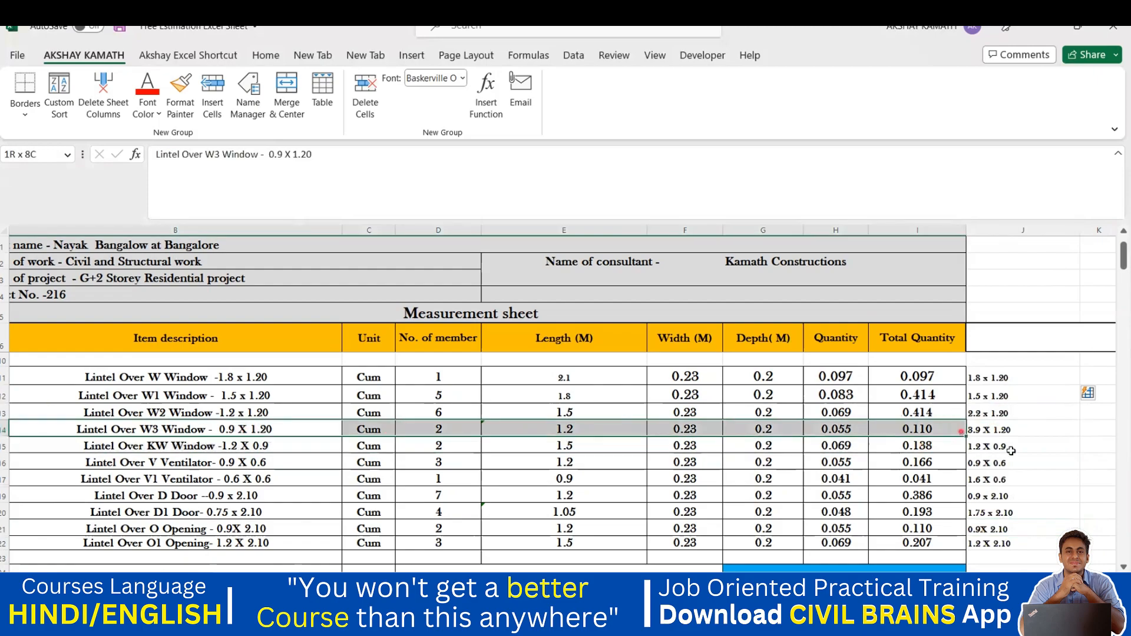
left_click(1023, 456)
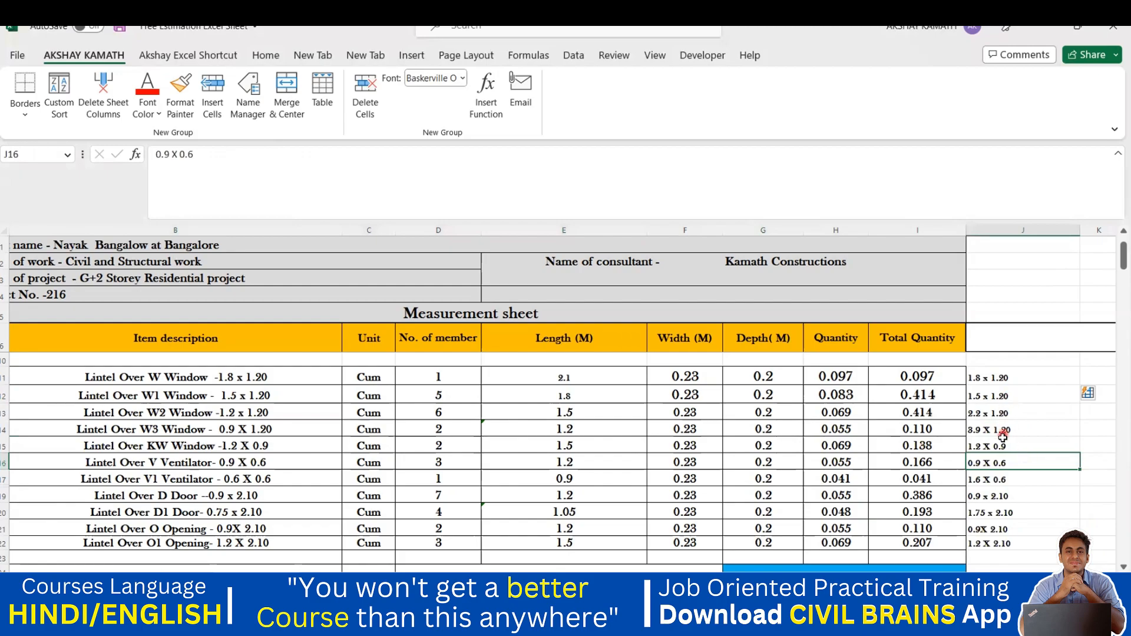
left_click(1001, 442)
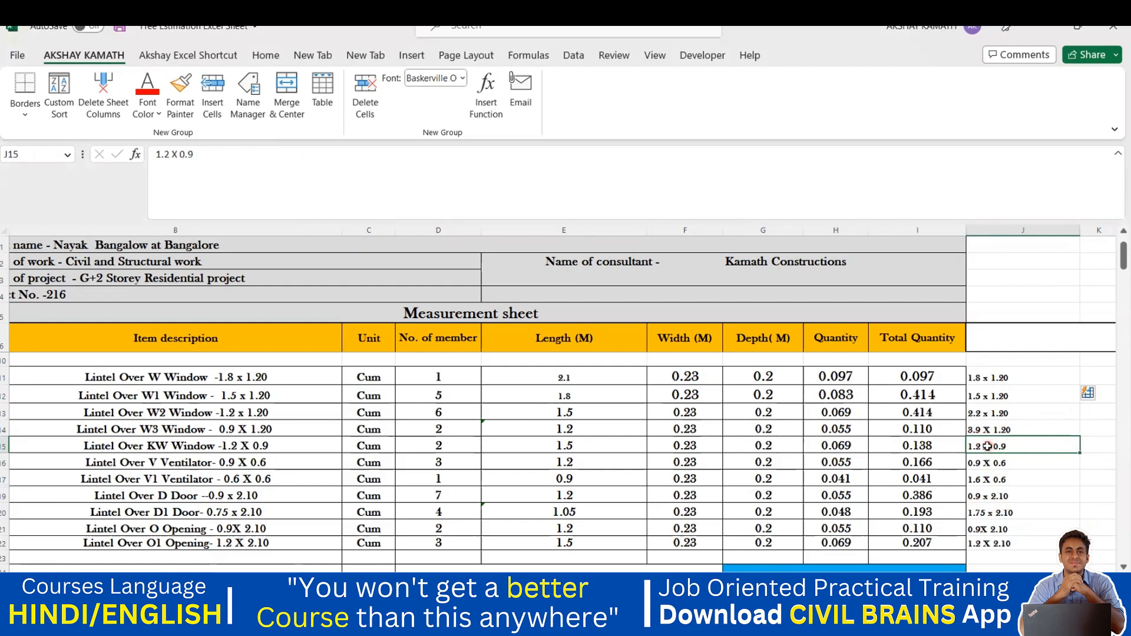
key("ctrl+z")
Step: Add 1.2 x 1.20 for W2 in J13 and Flash Fill J11:J22 down to 1.2 X 2.10
double_click(994, 416)
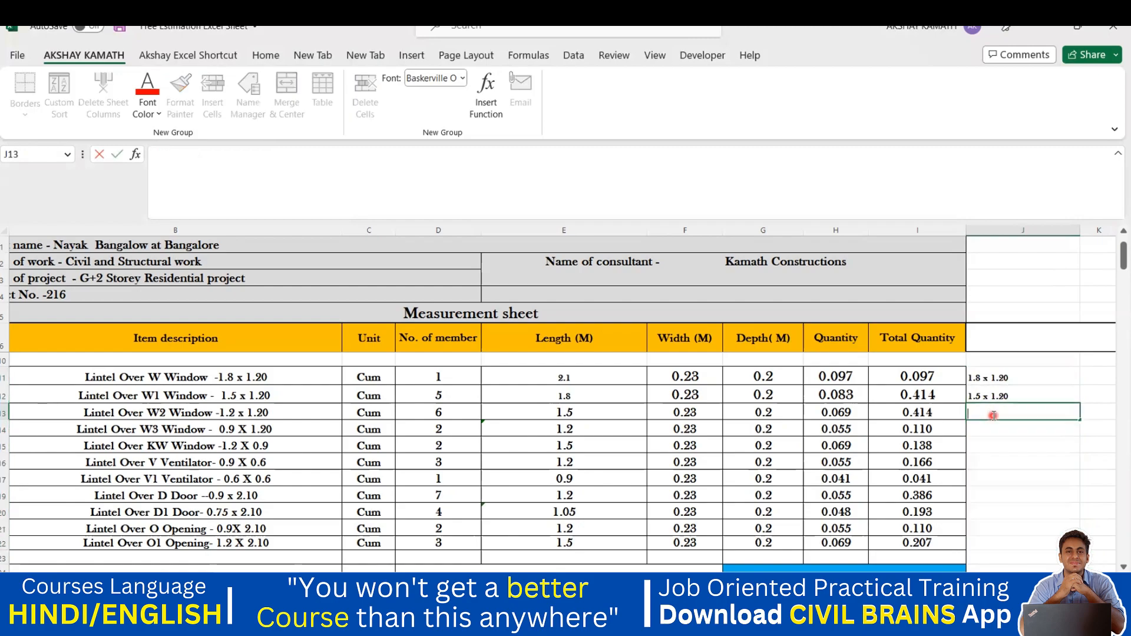
type("1.2 x 1.20")
left_click(1023, 469)
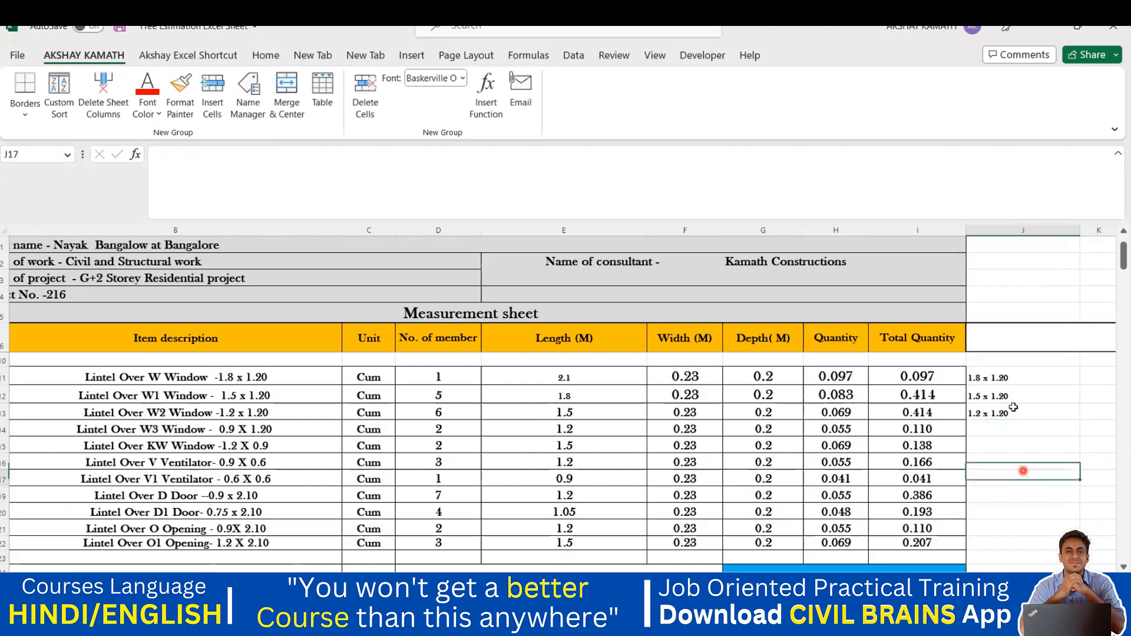
left_click_drag(998, 377, 989, 536)
key("ctrl+e")
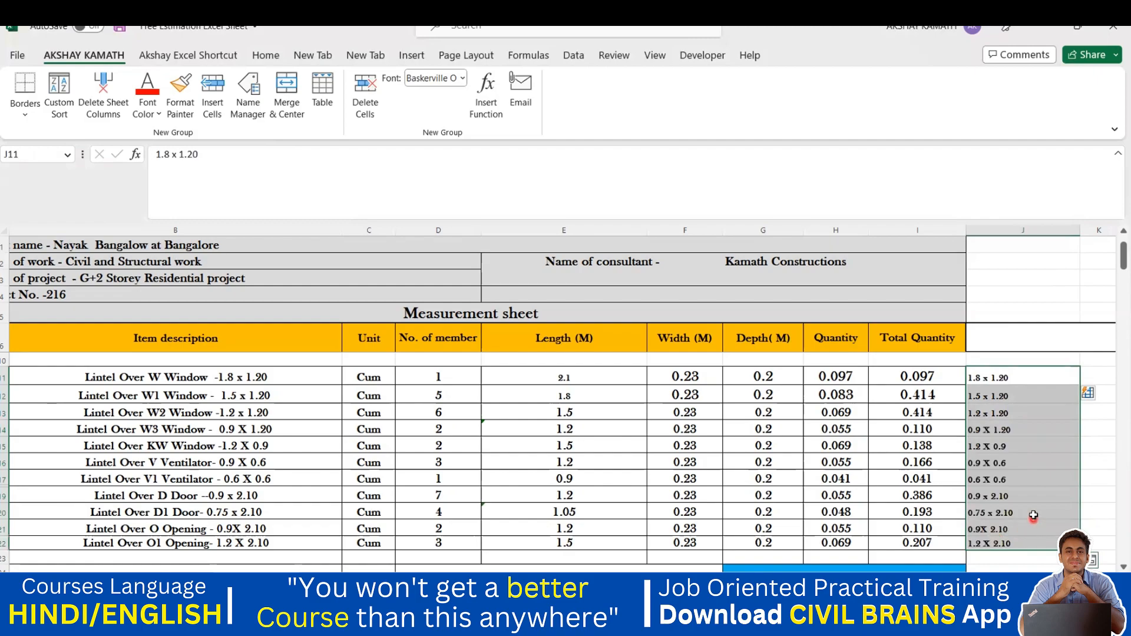
left_click(1033, 515)
left_click(1106, 526)
Step: Centre-align the lintel sizes in J11:J22 from the Home tab
left_click(992, 380)
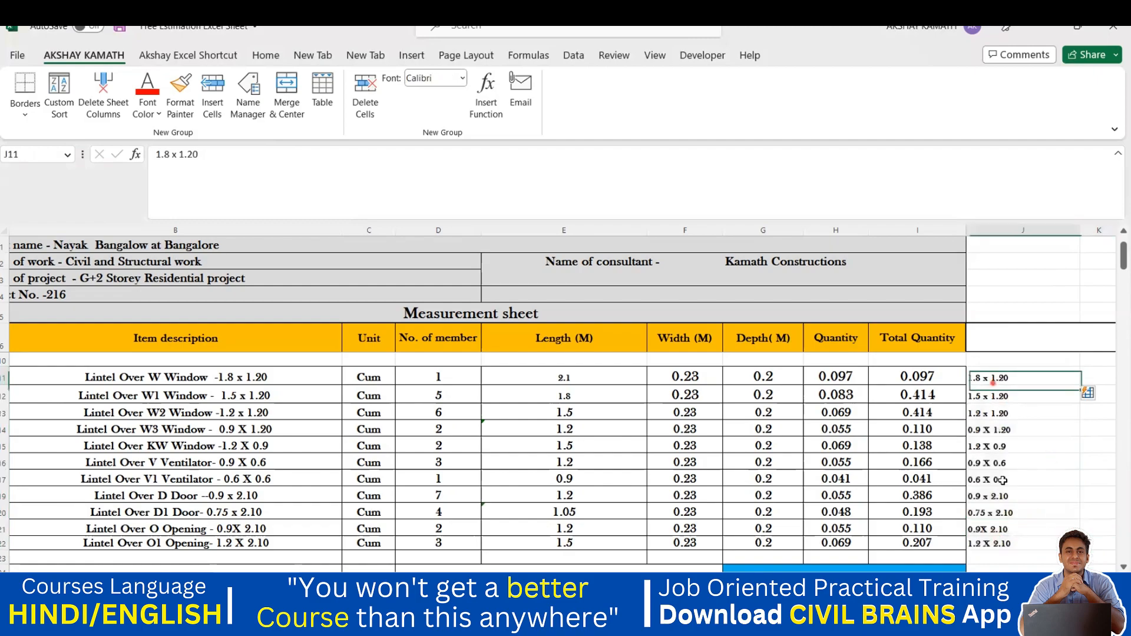
left_click_drag(1002, 480, 995, 543)
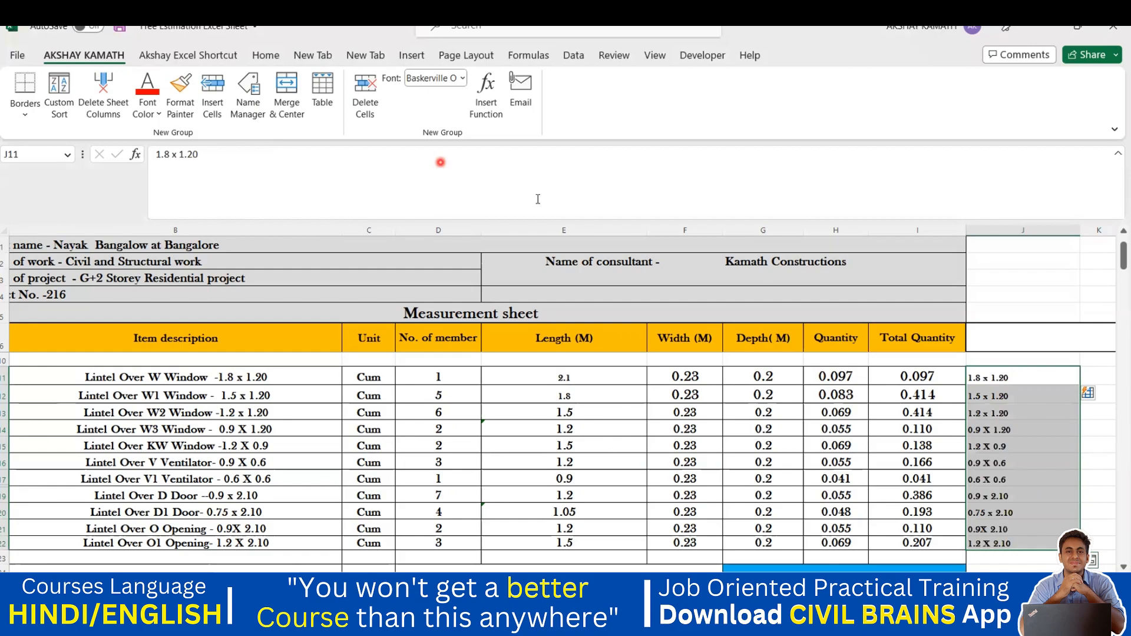
left_click(268, 57)
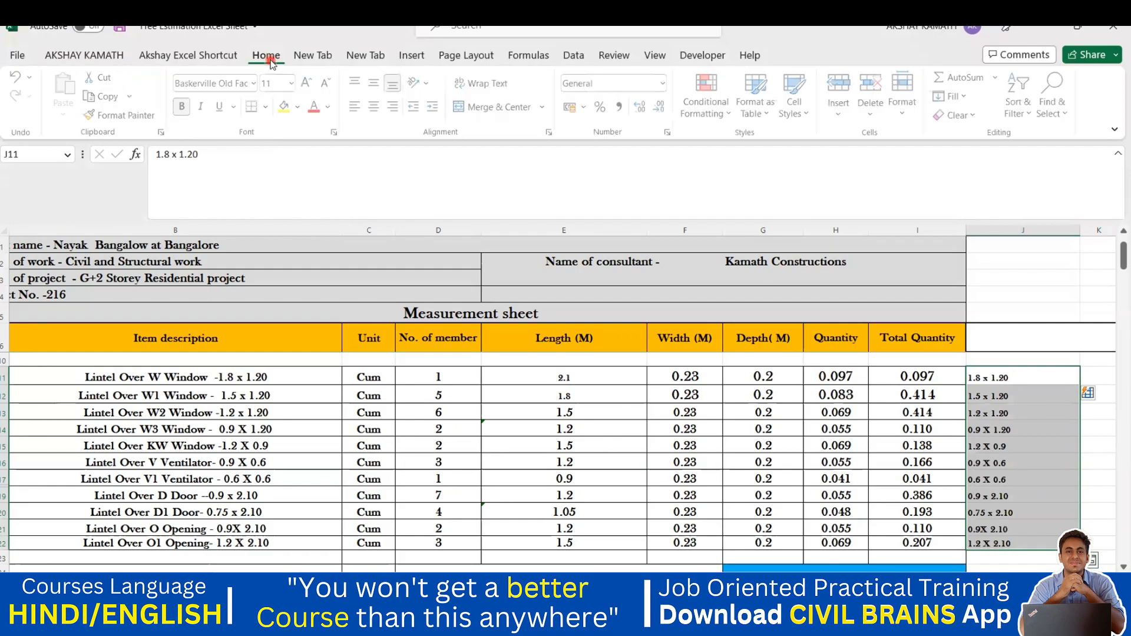
left_click(376, 107)
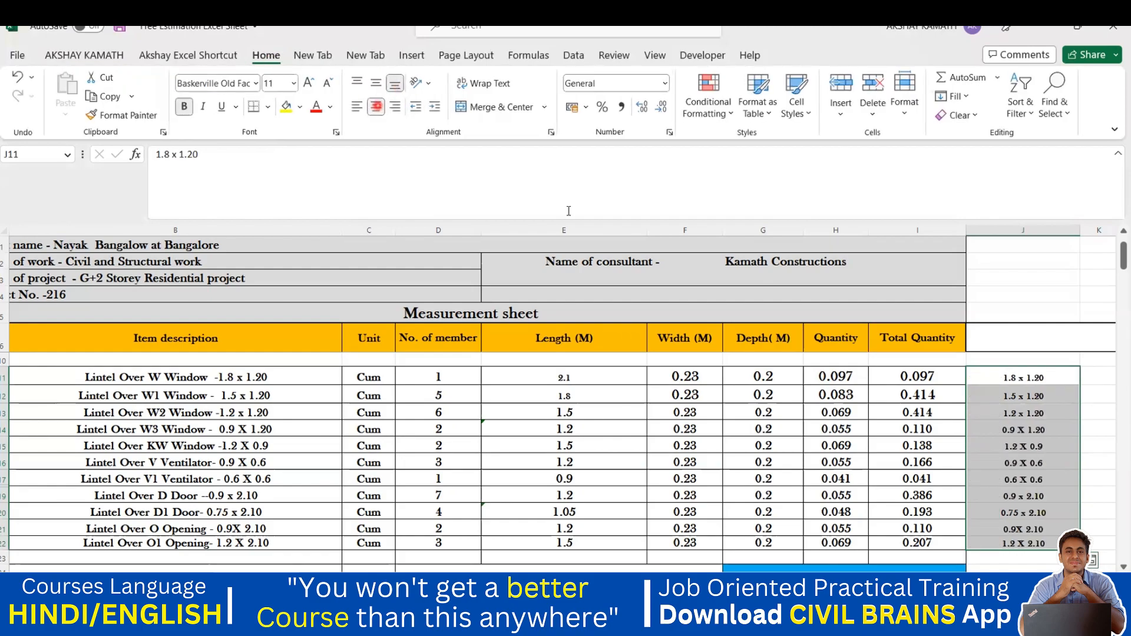
left_click(1111, 441)
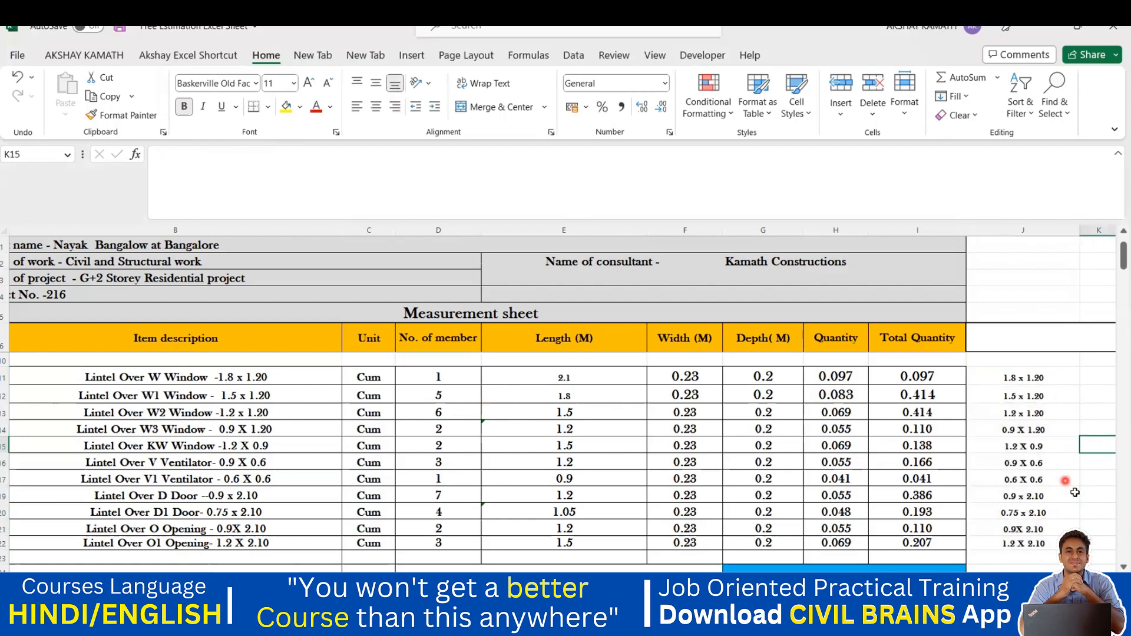
Step: Review the centred sizes from J11 to J22, checking J14 and J19
left_click(1043, 496)
left_click(1036, 380)
key("shift+Down")
key("shift+Down")
key("shift+Down")
key("shift+Down")
key("shift+Down")
key("shift+Down")
key("shift+Down")
key("shift+Down")
key("shift+Down")
key("shift+Down")
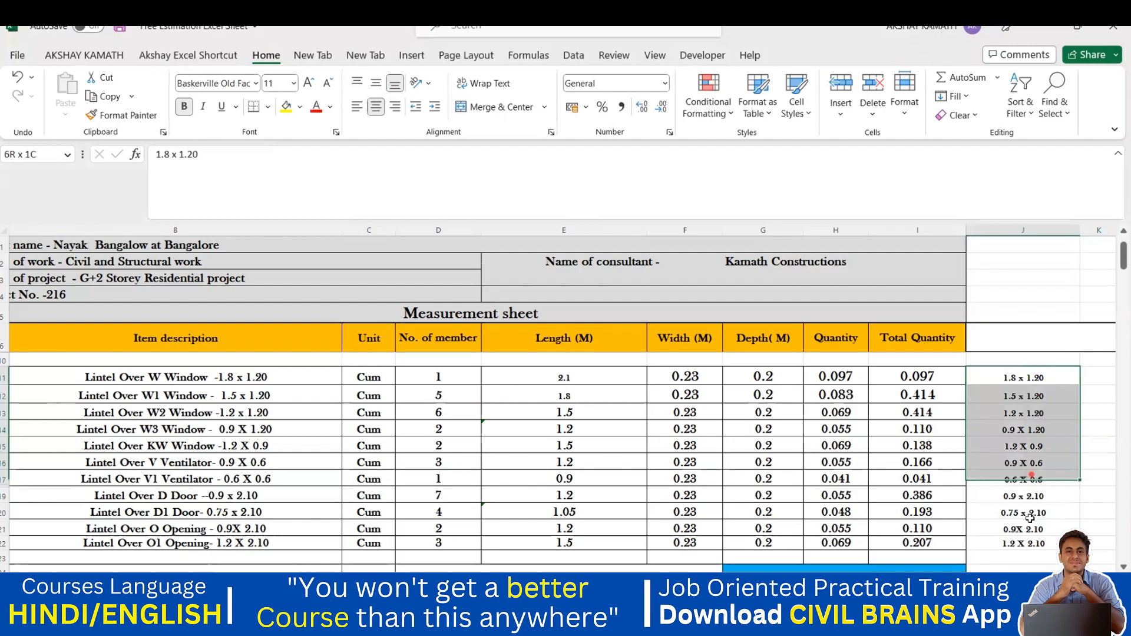
left_click(1032, 376)
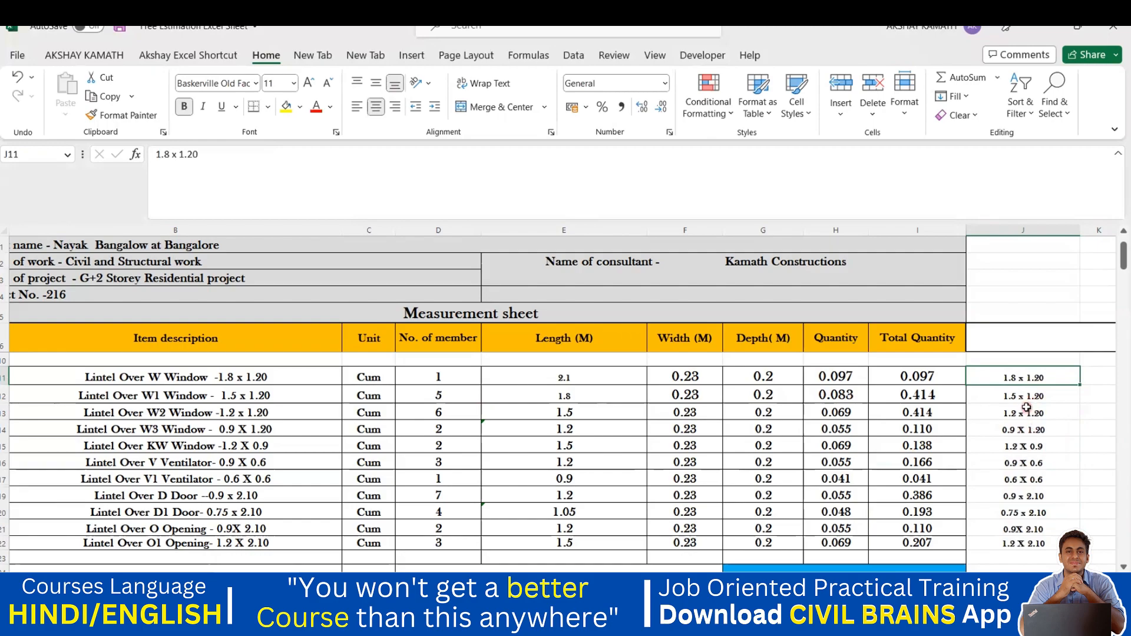
left_click(1036, 422)
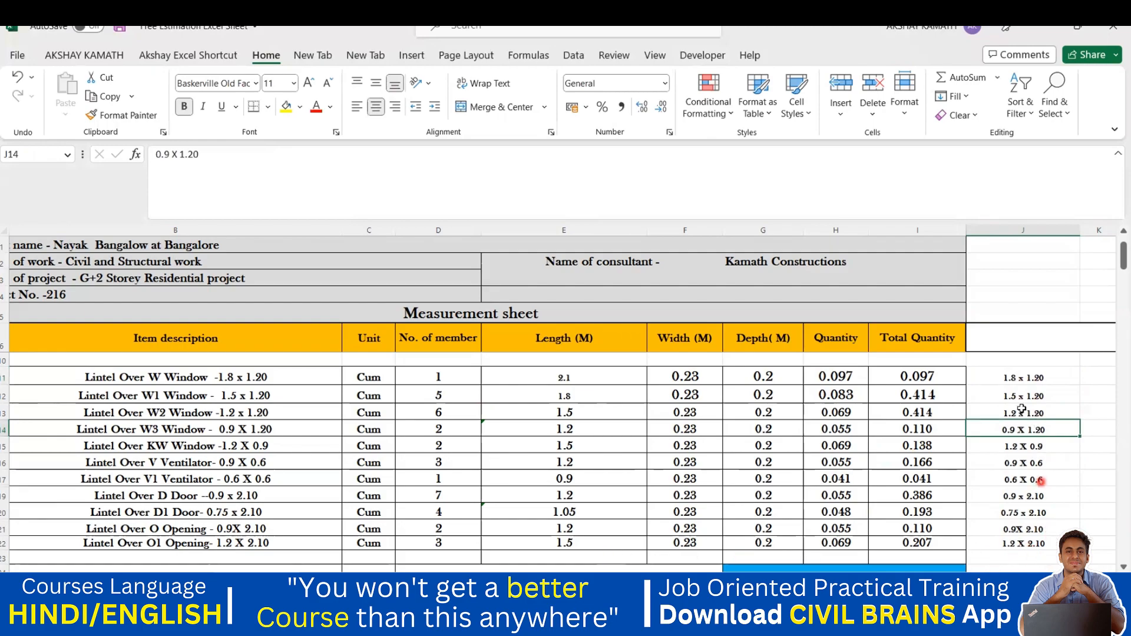
left_click_drag(1011, 378, 1024, 541)
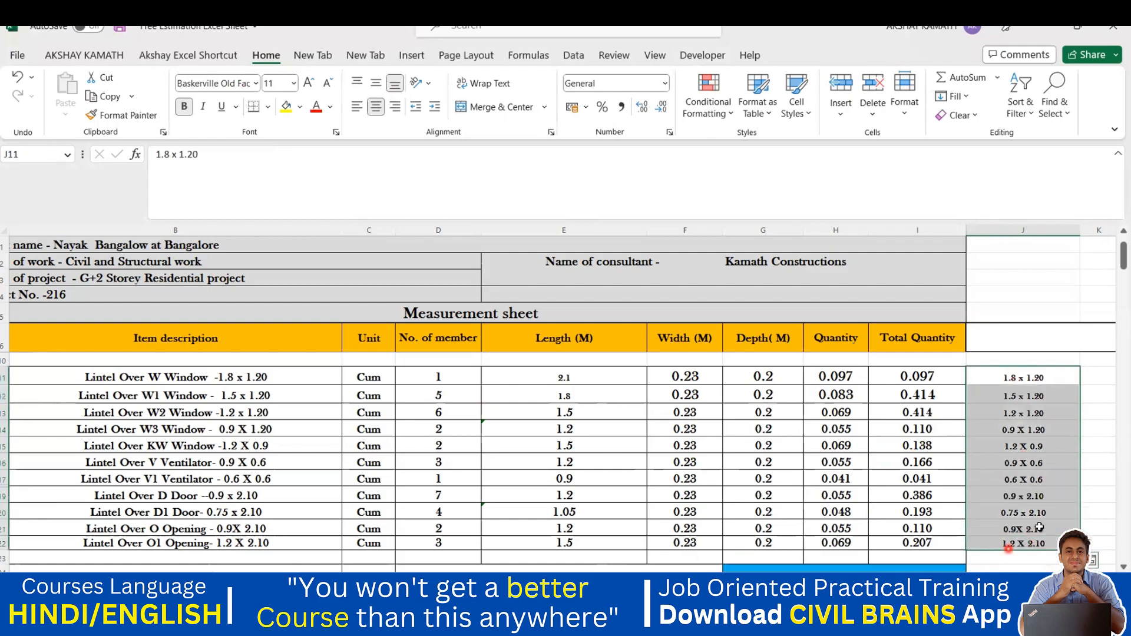
left_click(1067, 497)
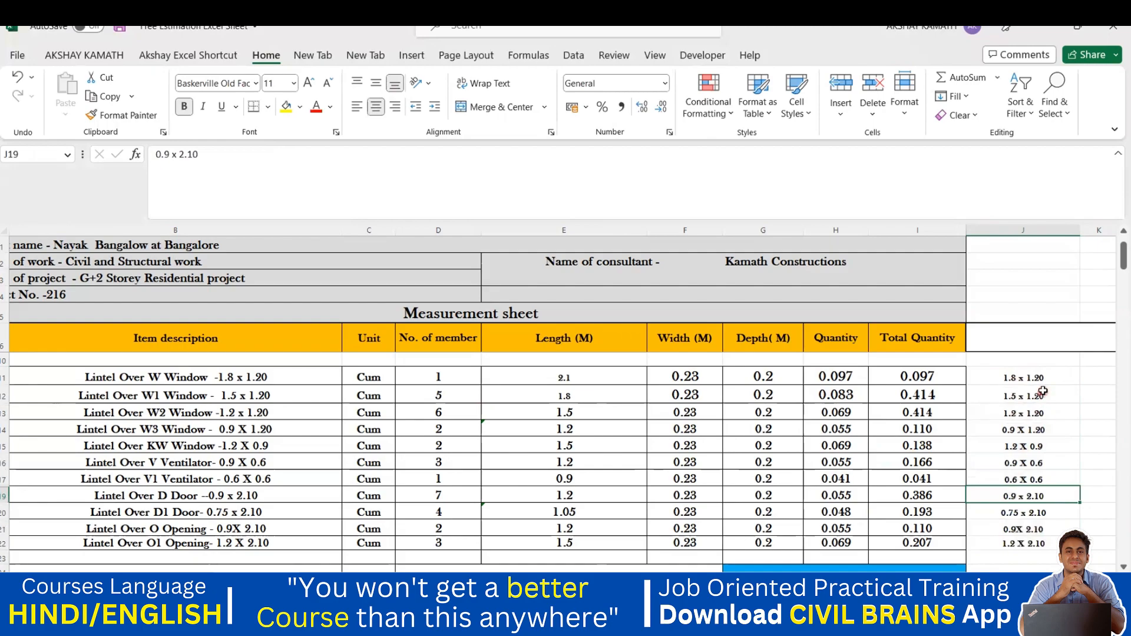
left_click_drag(1032, 379, 1038, 532)
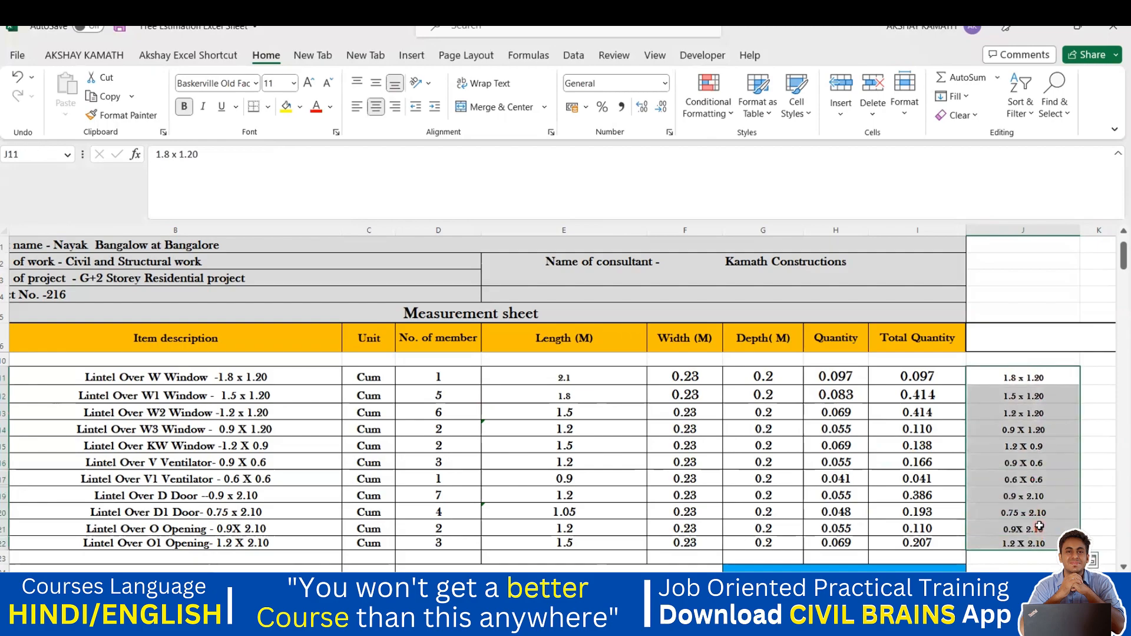
scroll(1026, 508, "down", 1)
Step: Cycle through the open workbooks until Important Sorting Sheet 04's L&T cost sheet is in front
left_click(1032, 515)
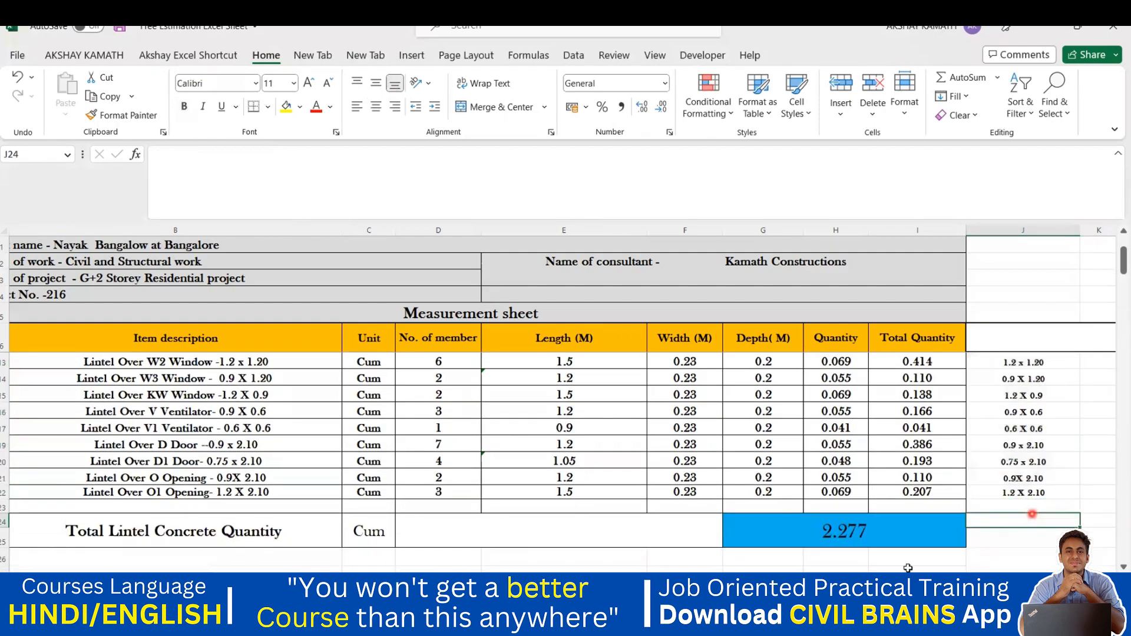
mouse_move(789, 622)
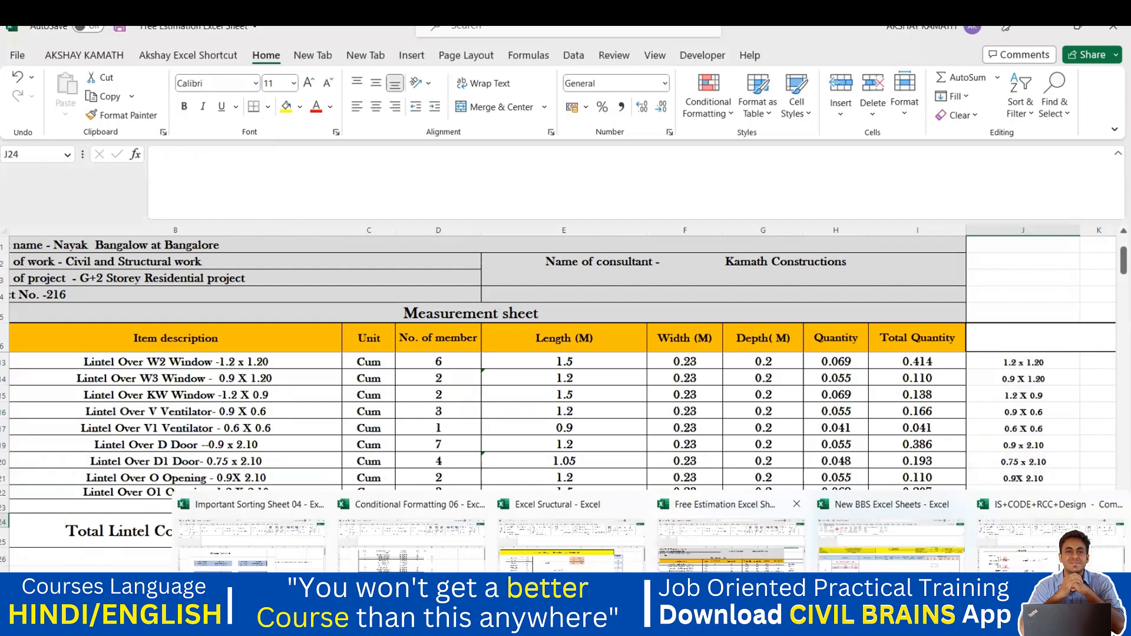
left_click(825, 527)
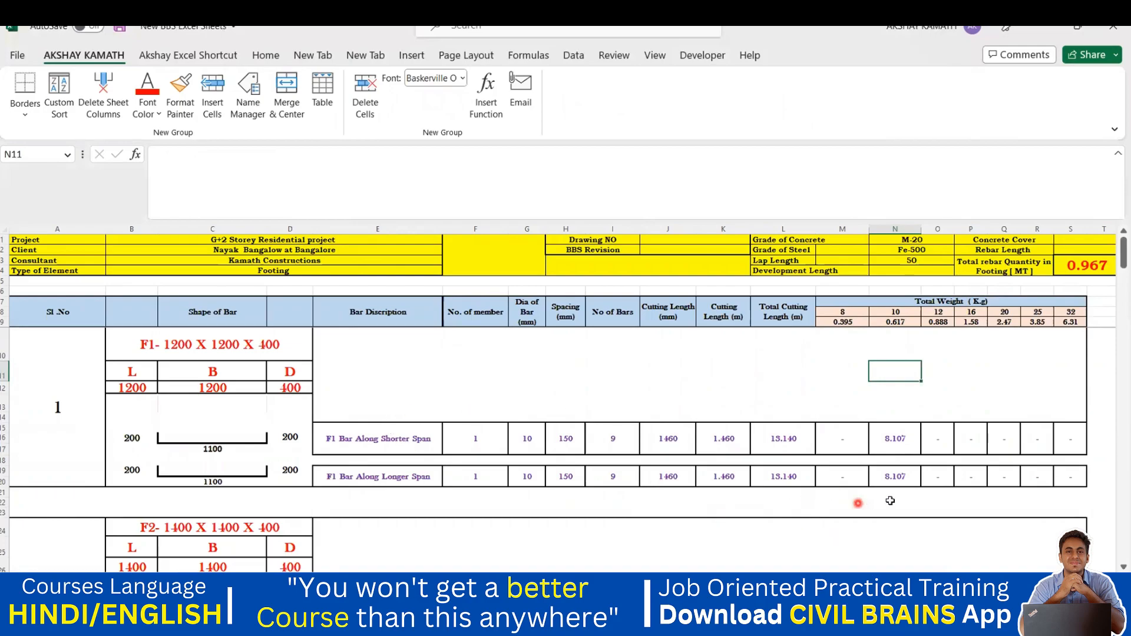
mouse_move(860, 623)
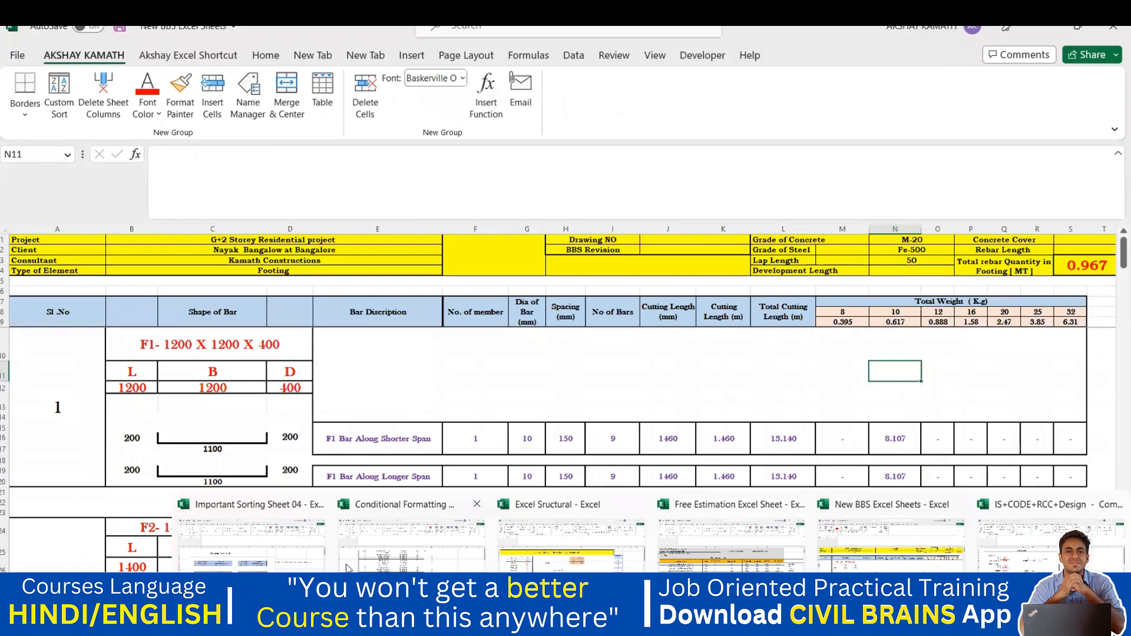
left_click(415, 567)
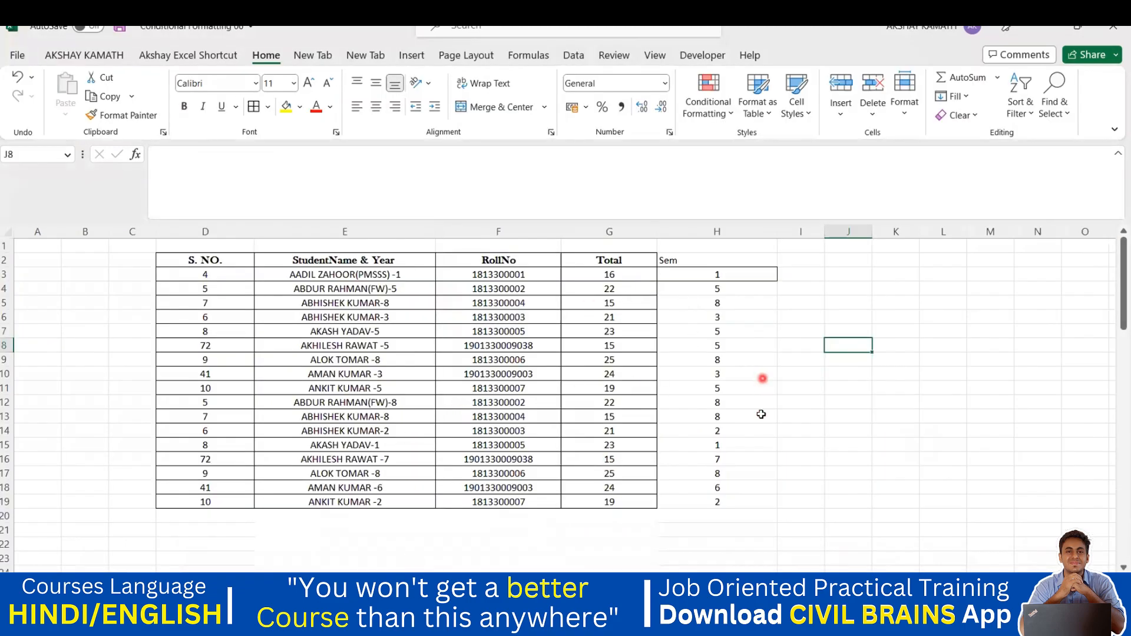
mouse_move(816, 612)
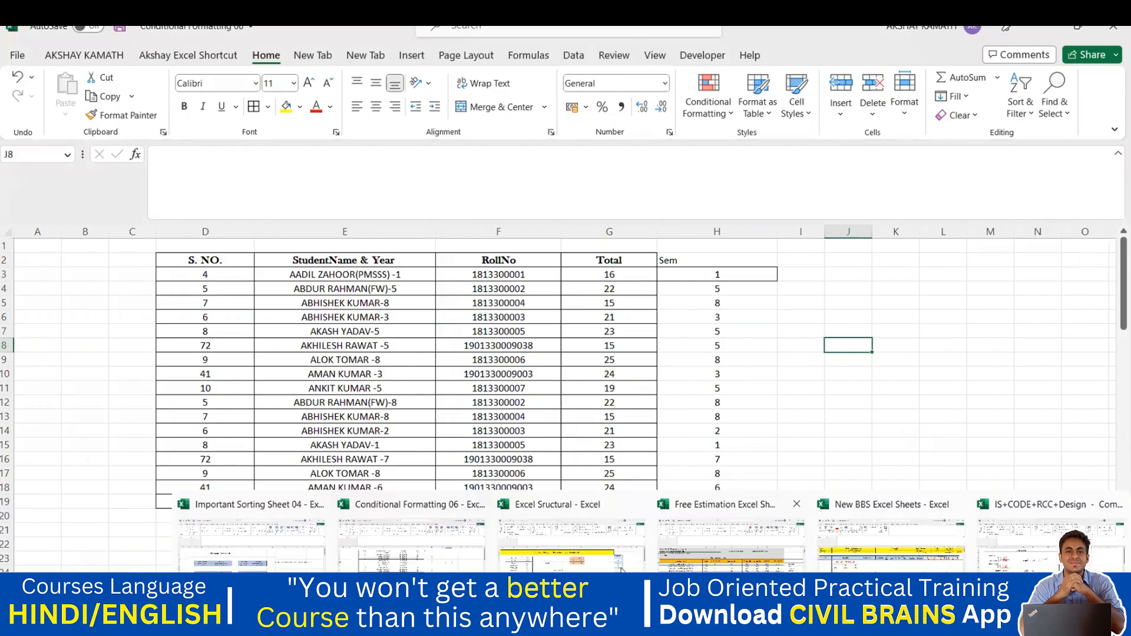
left_click(397, 567)
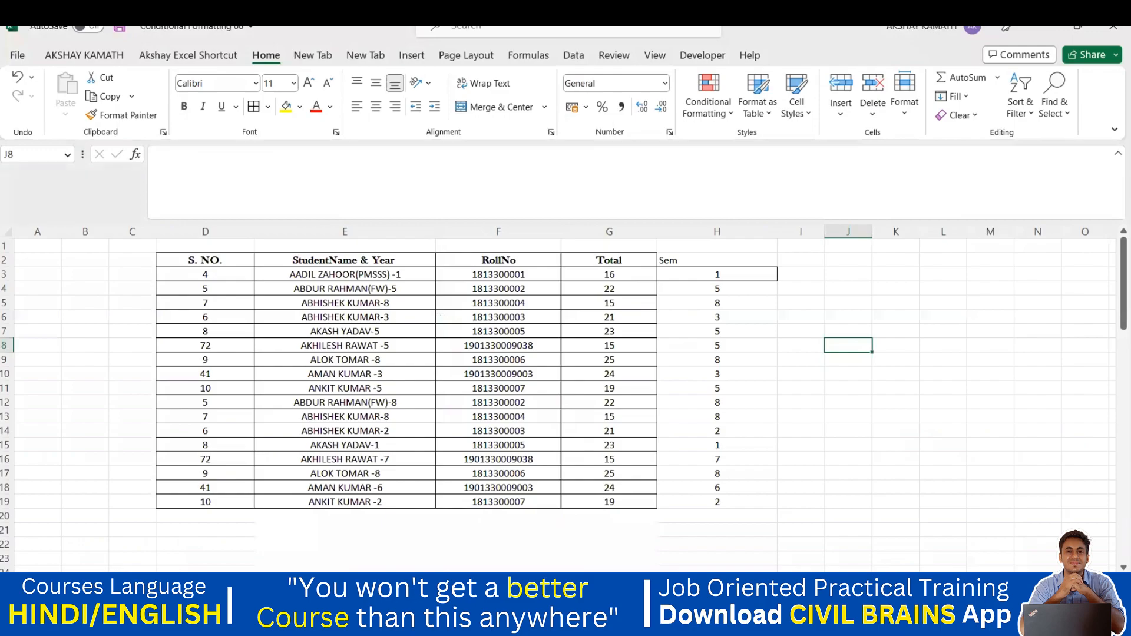
left_click(493, 580)
mouse_move(466, 615)
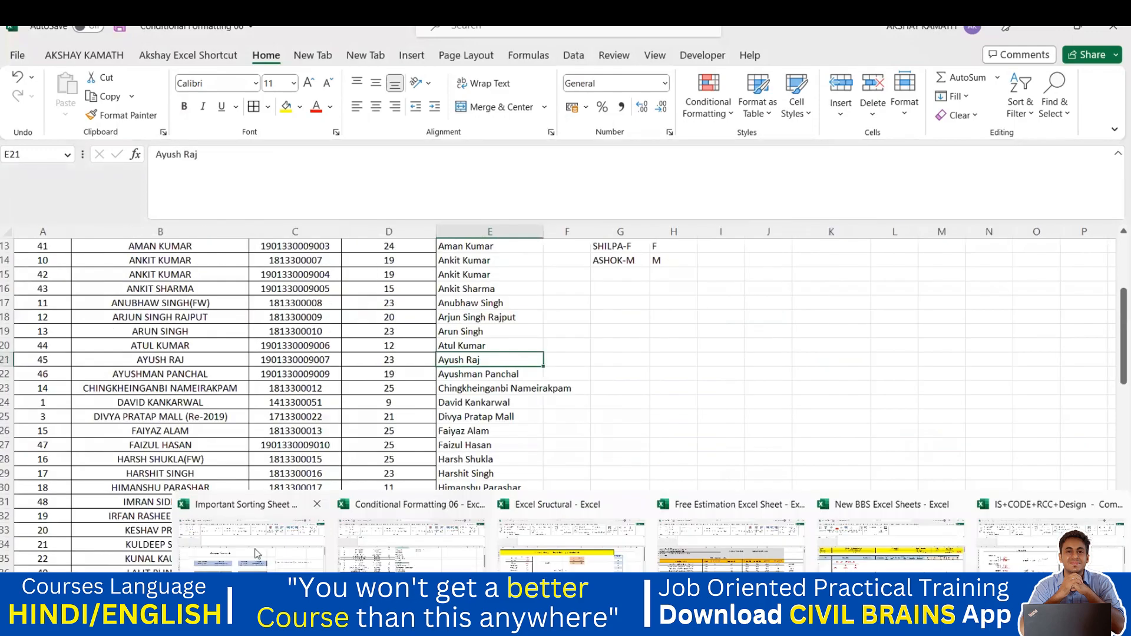
left_click(258, 554)
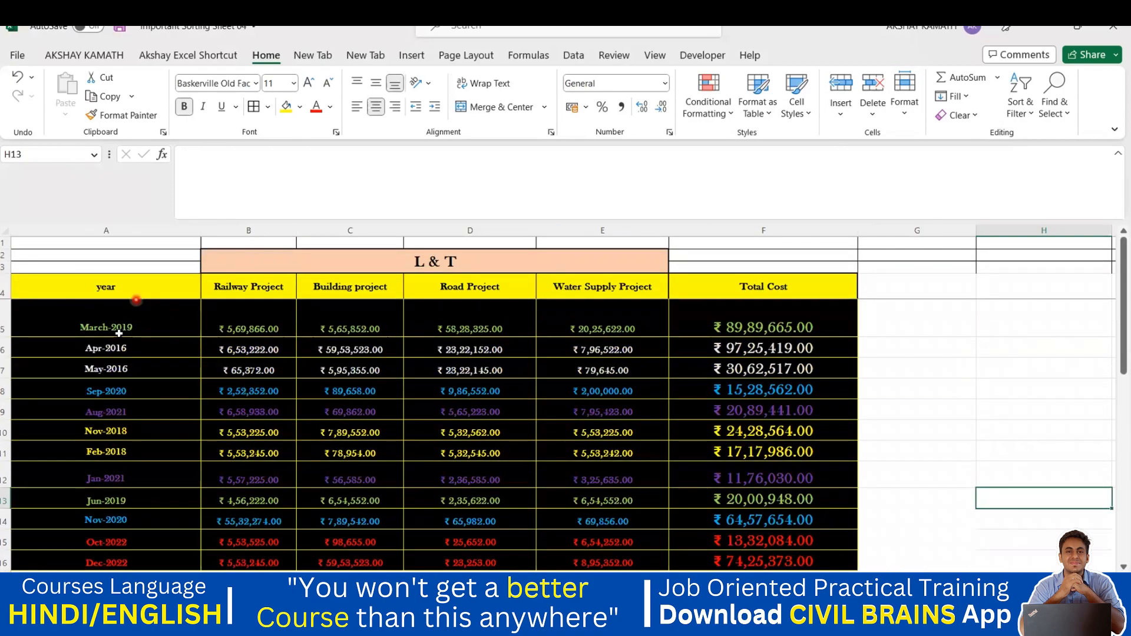
Step: Add the headings Month in G4 and year in H4 beside Total Cost
left_click(121, 333)
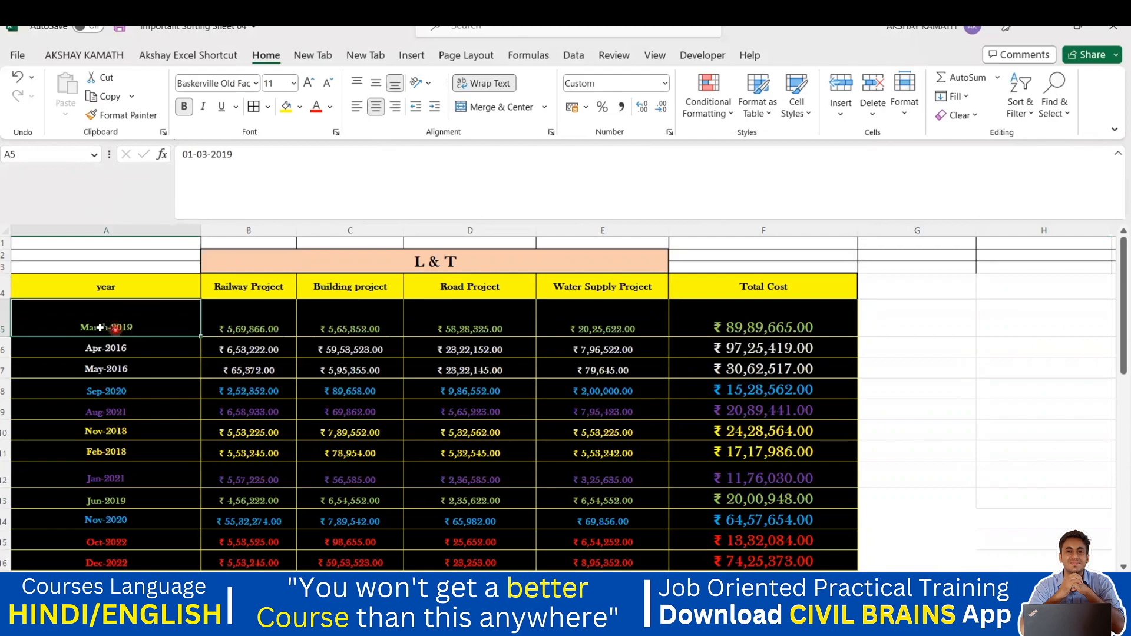
scroll(129, 335, "down", 1)
scroll(146, 354, "up", 1)
left_click(895, 283)
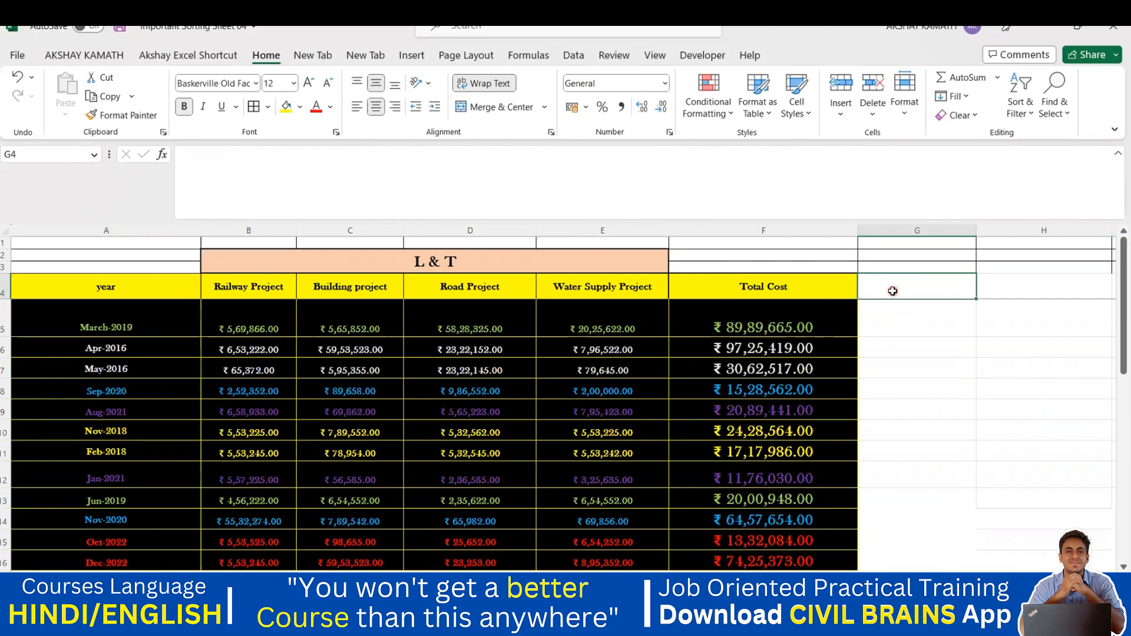
type("MO")
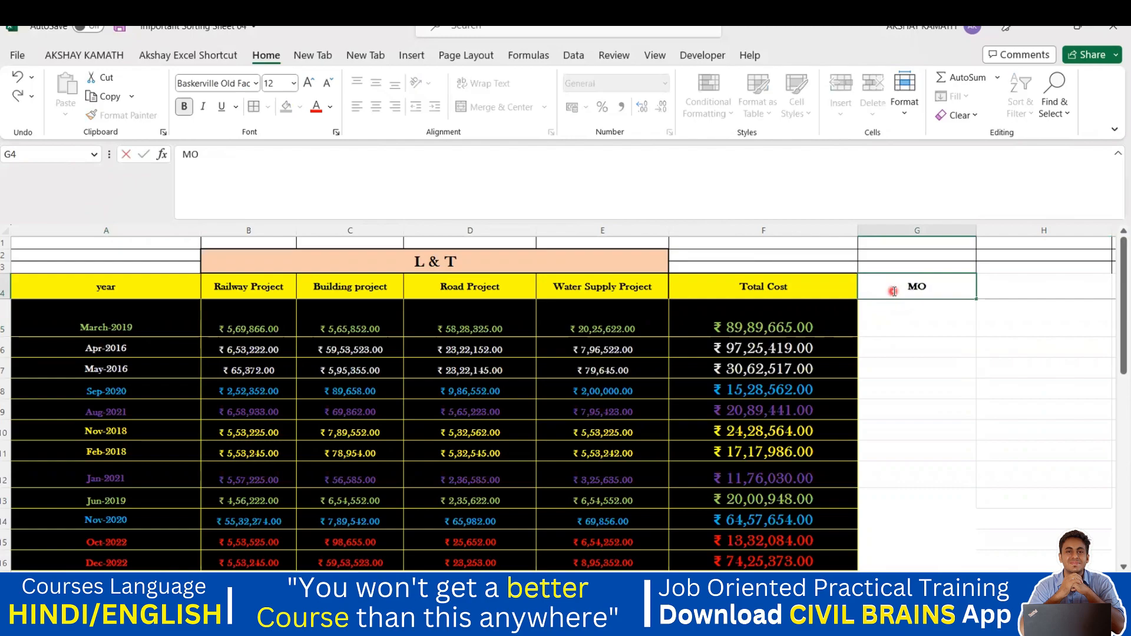
type("nth")
left_click(1044, 291)
type("year")
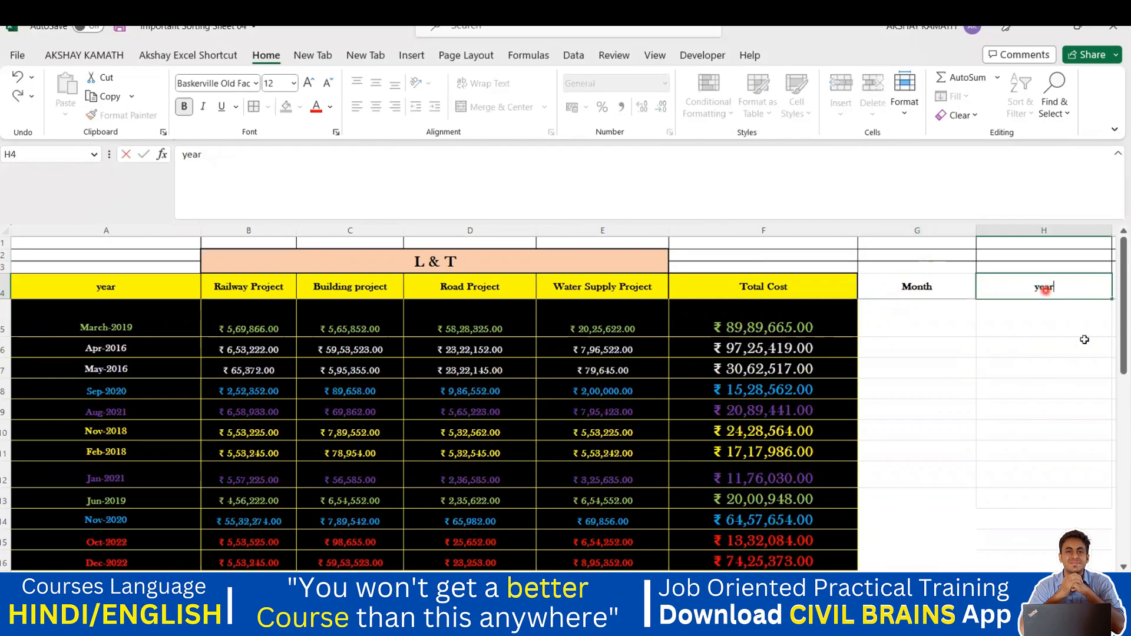
left_click(1084, 339)
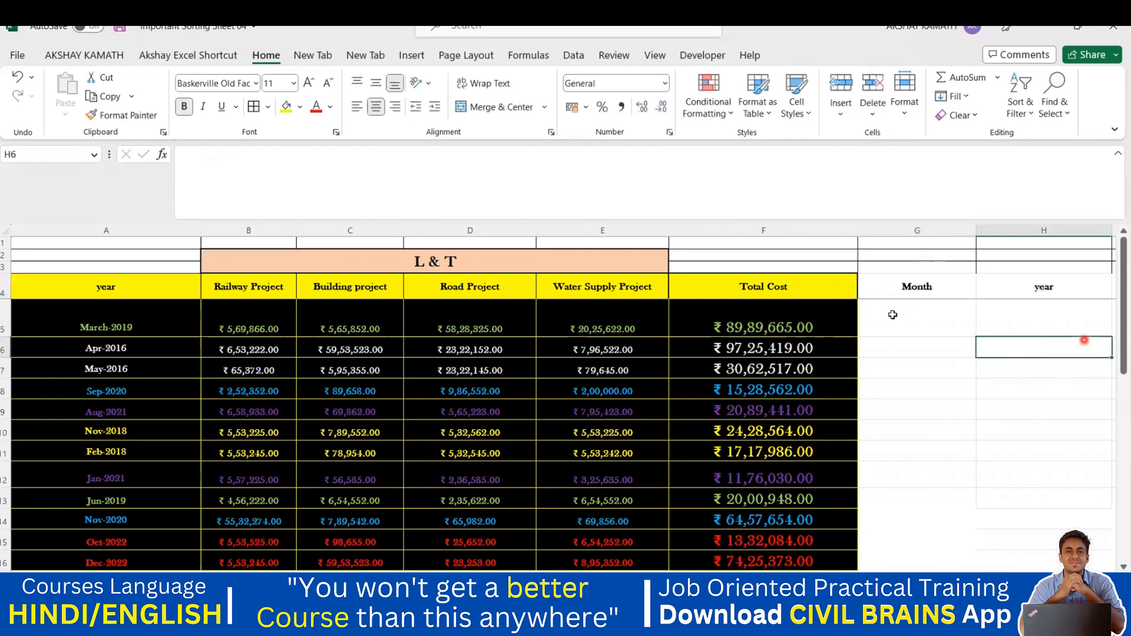
Step: Apply All Borders to the empty Month cells G5:G22
left_click_drag(892, 315, 899, 402)
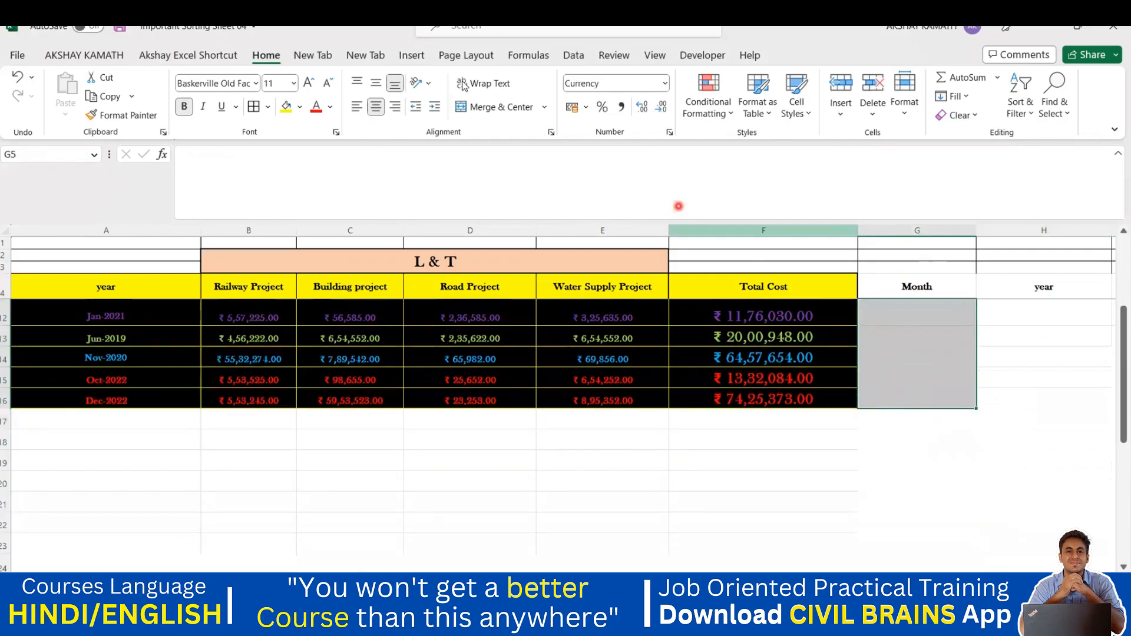
left_click(257, 108)
scroll(998, 476, "up", 1)
left_click(999, 476)
scroll(1008, 467, "up", 2)
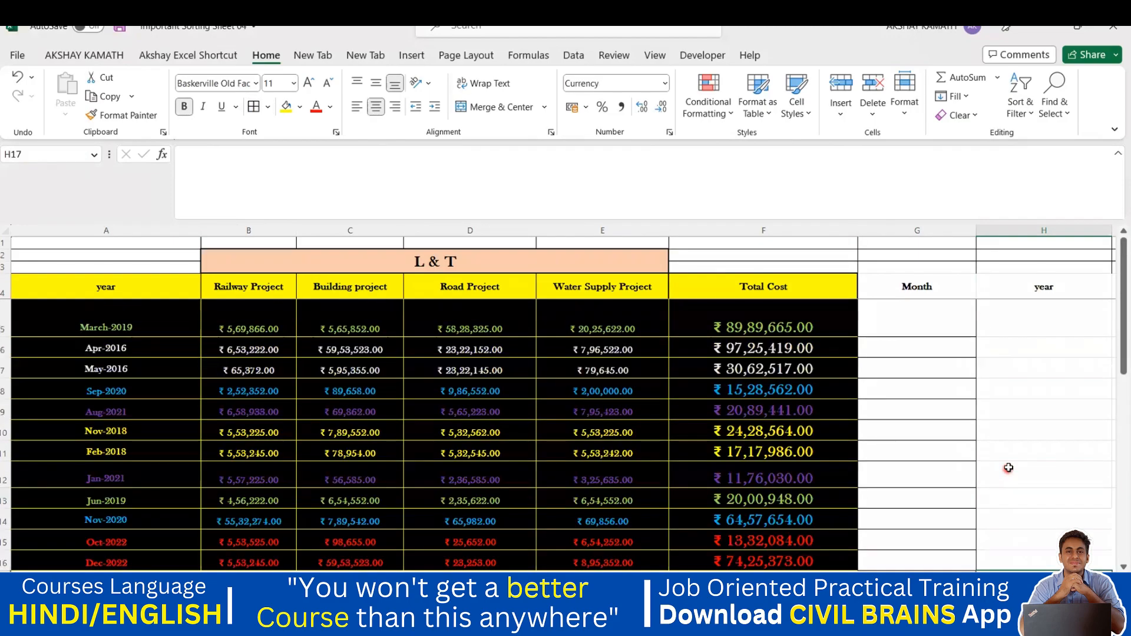
Step: Enter march in G5 and Flash Fill month names down G5:G21 with Ctrl+E
left_click(917, 317)
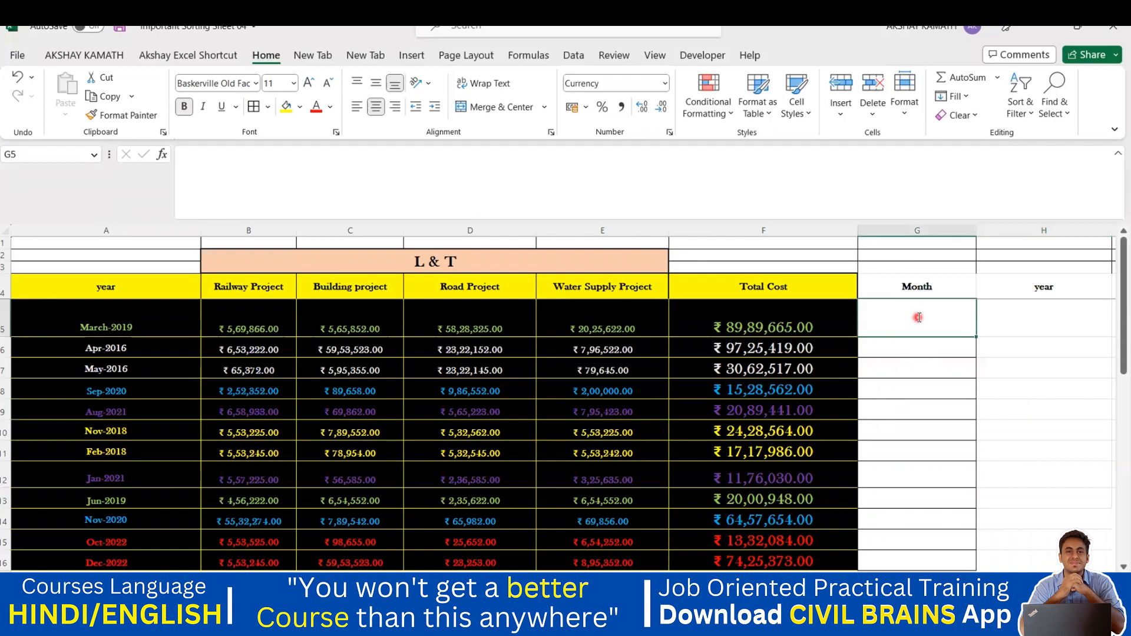
double_click(918, 317)
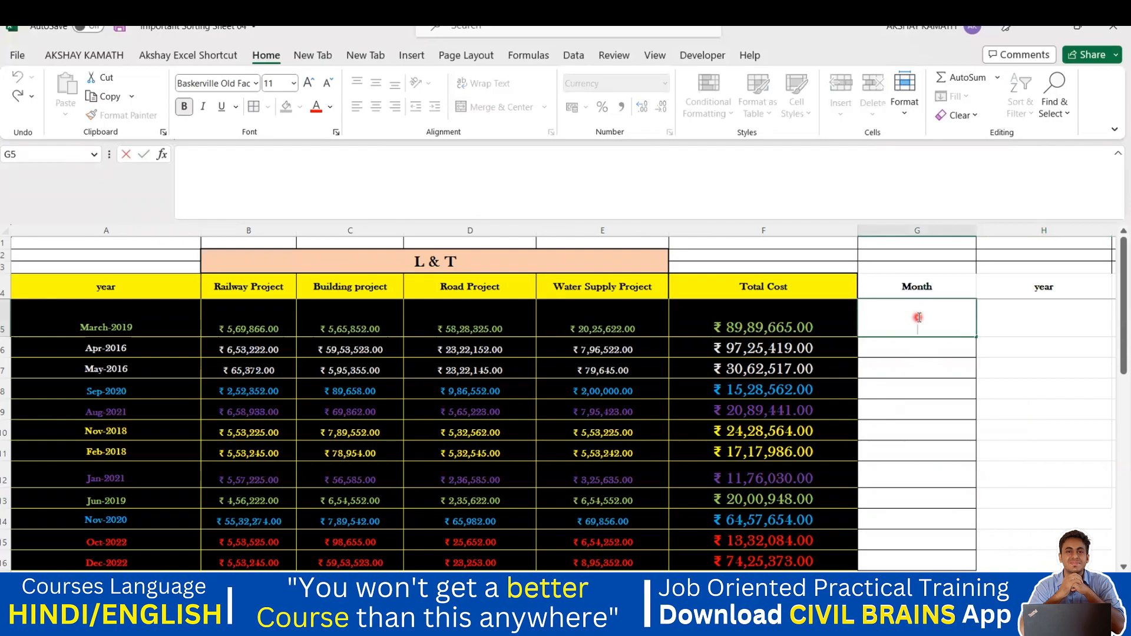
type("march")
left_click(1015, 346)
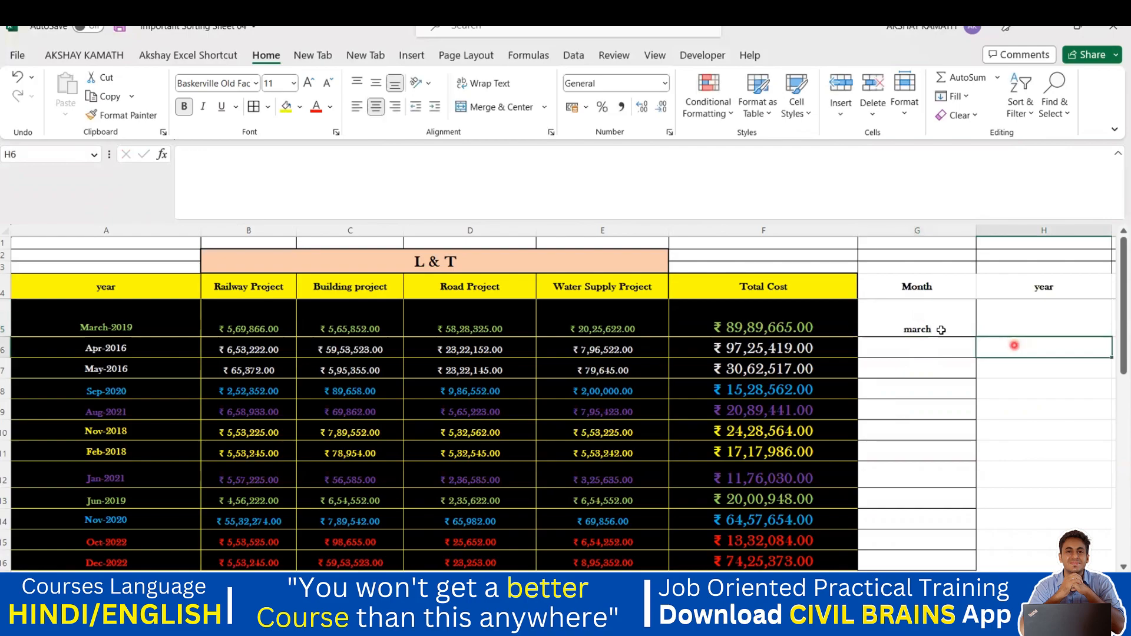
left_click_drag(940, 330, 902, 437)
key("ctrl+e")
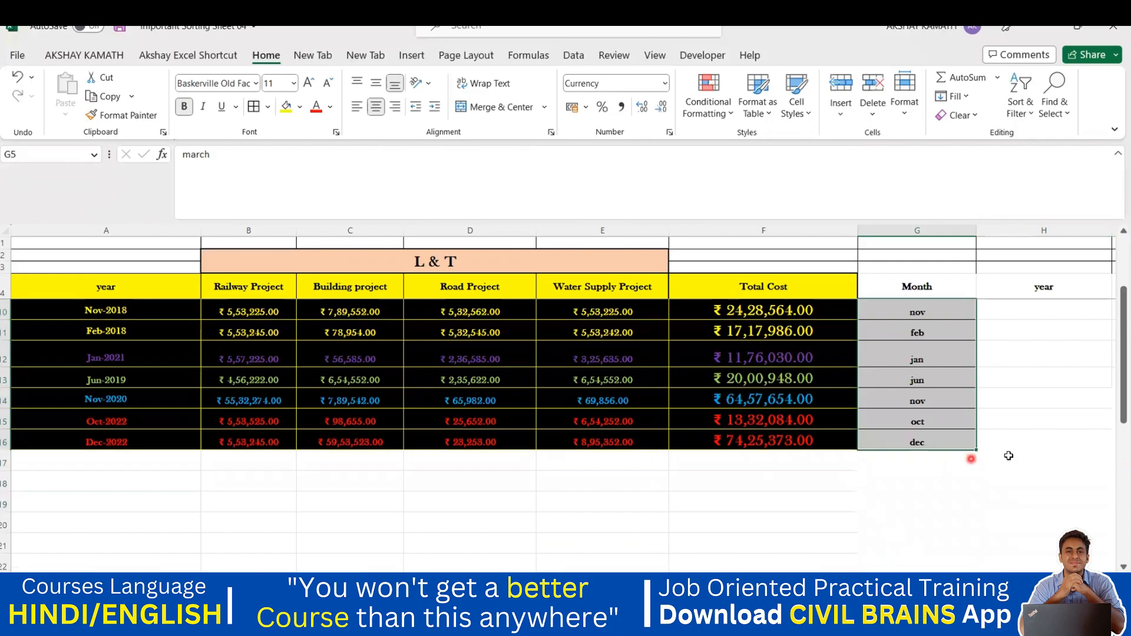
Step: Review the flash-filled months, such as may in G7, against the march example
left_click(1007, 458)
scroll(1009, 454, "up", 2)
left_click(995, 409)
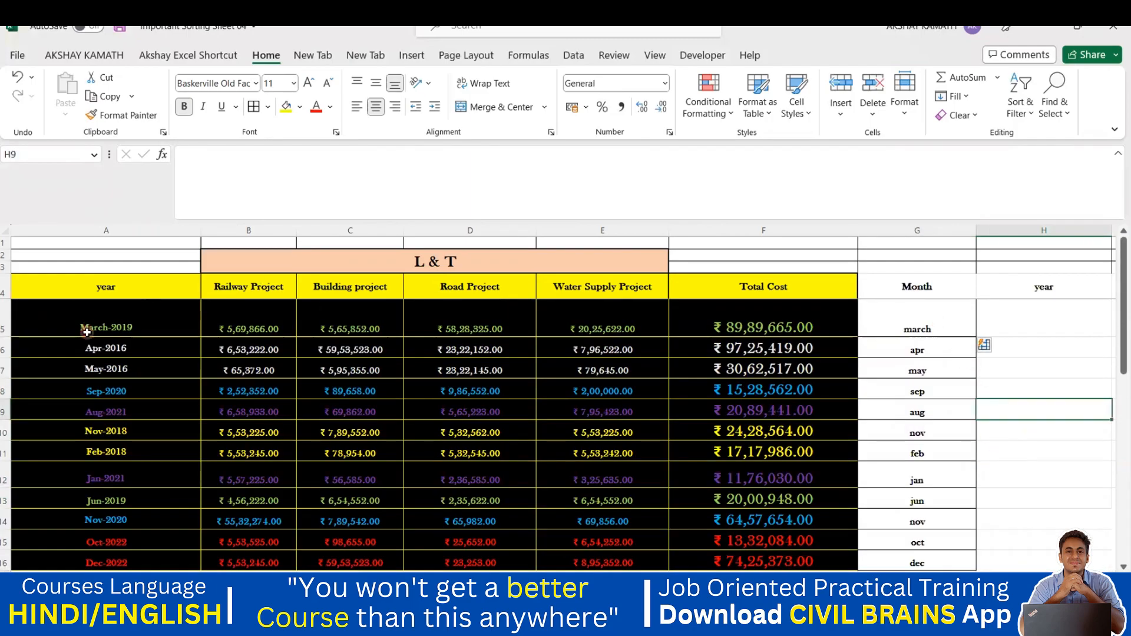
left_click(905, 324)
left_click(927, 352)
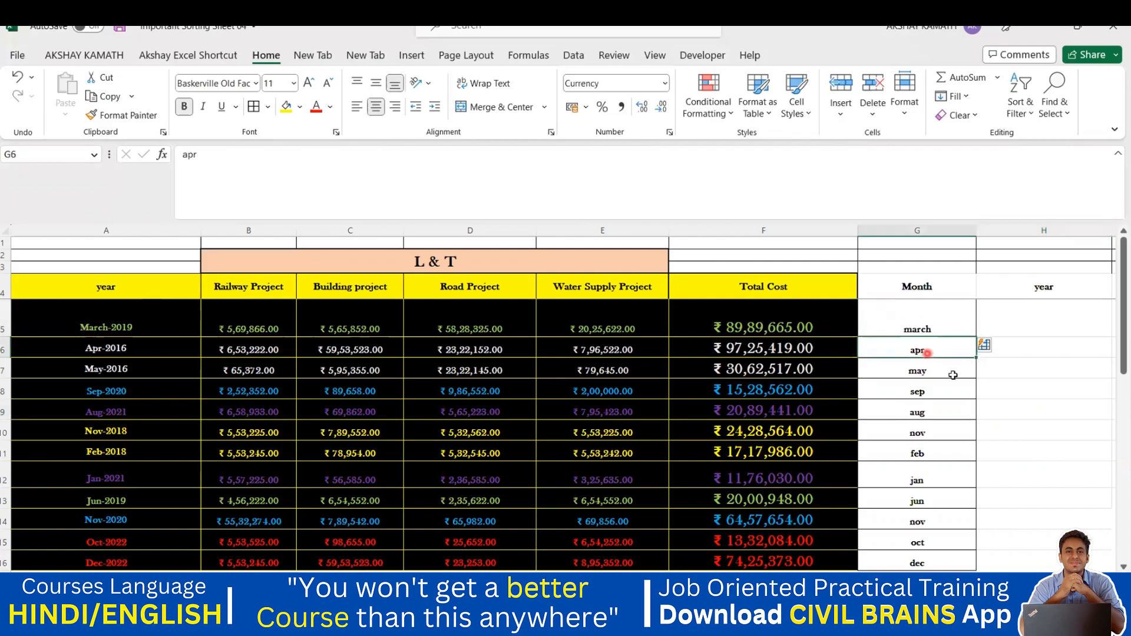
left_click(939, 374)
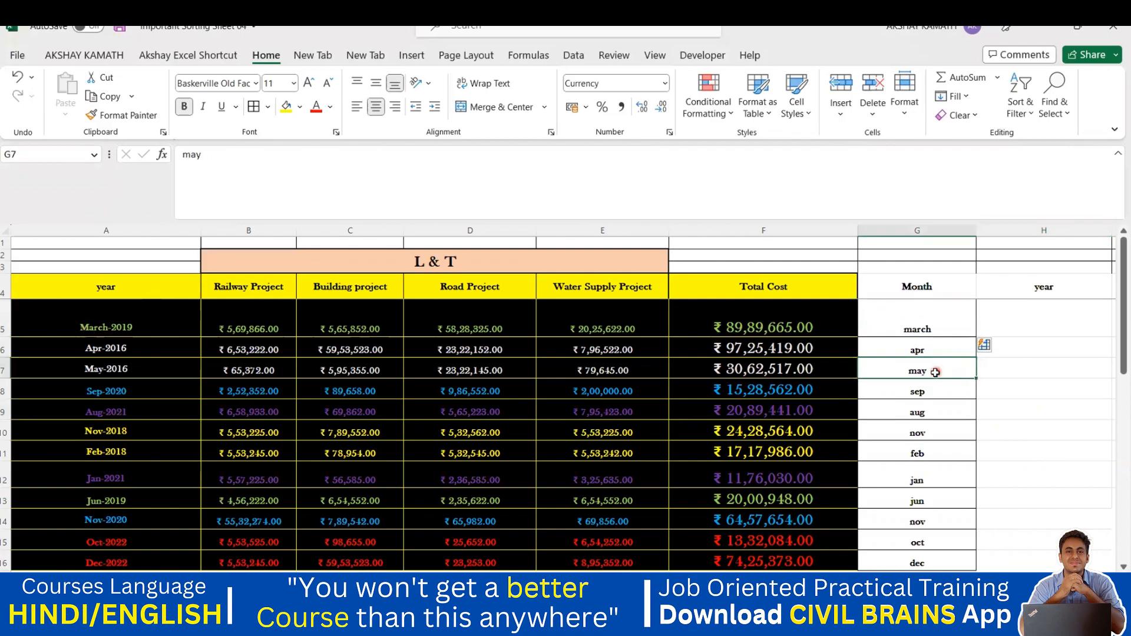
left_click(920, 325)
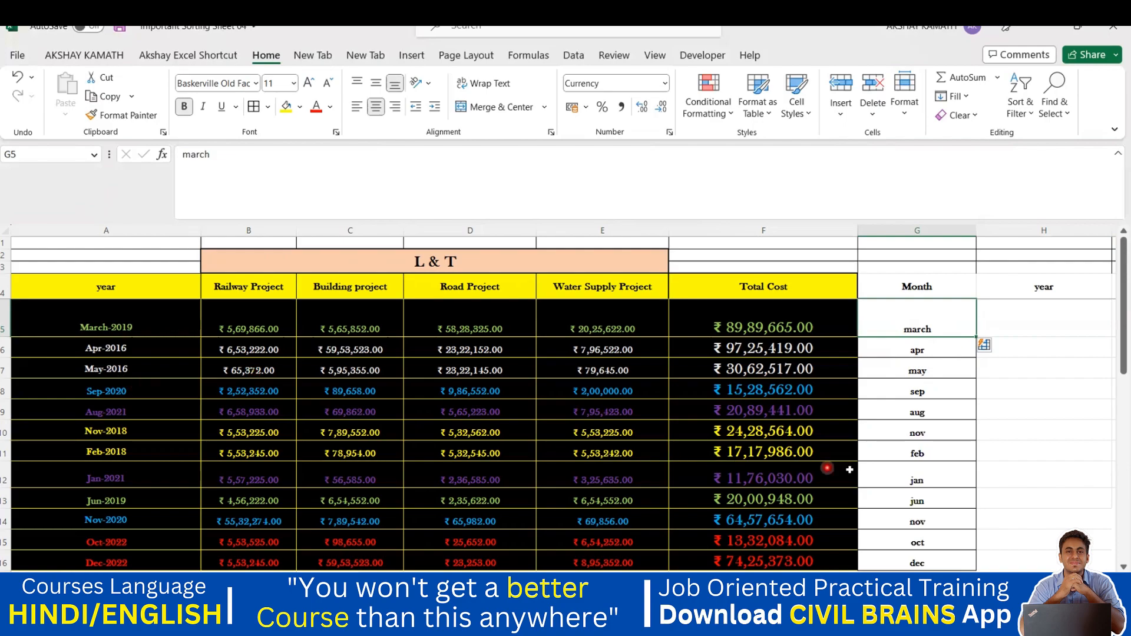
Step: Undo the lowercase month fill and change G5 to capitalised March
key("ctrl+z")
left_click(907, 328)
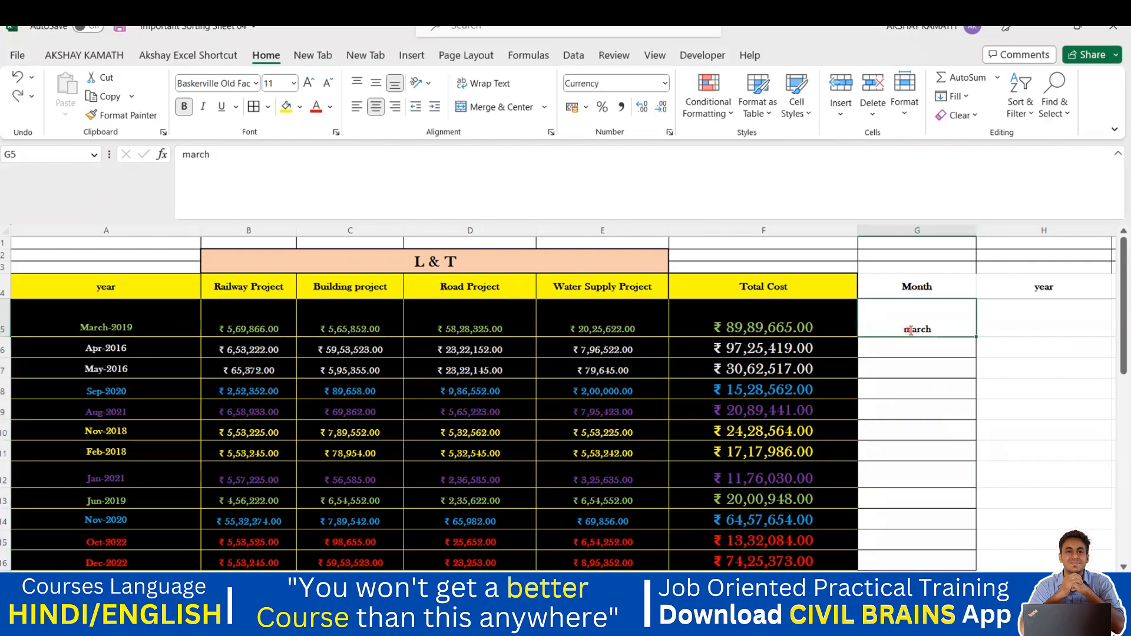
double_click(908, 329)
key("BackSpace")
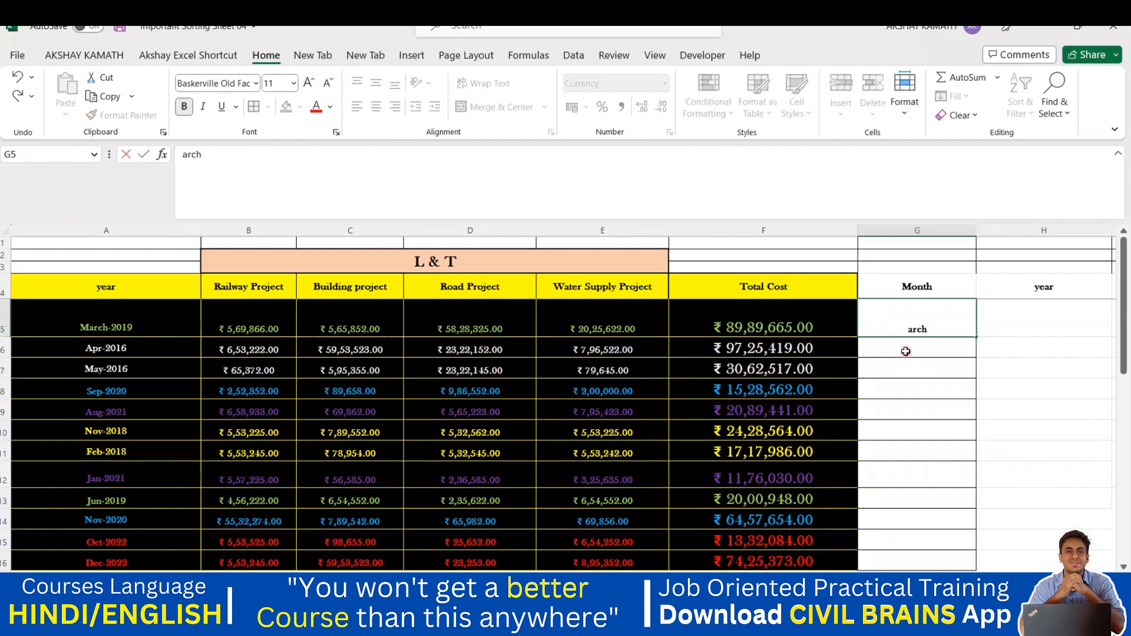
type("M")
left_click(1097, 391)
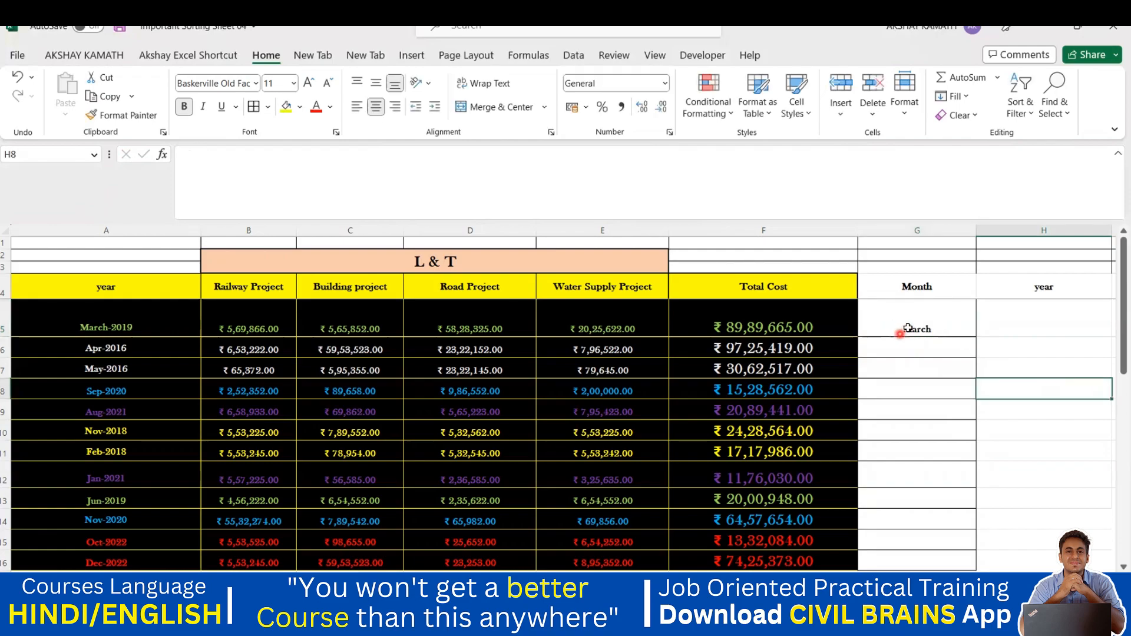
Step: Flash Fill capitalised month names over G5:G18 and check May in G7
left_click_drag(895, 334, 927, 478)
key("ctrl+e")
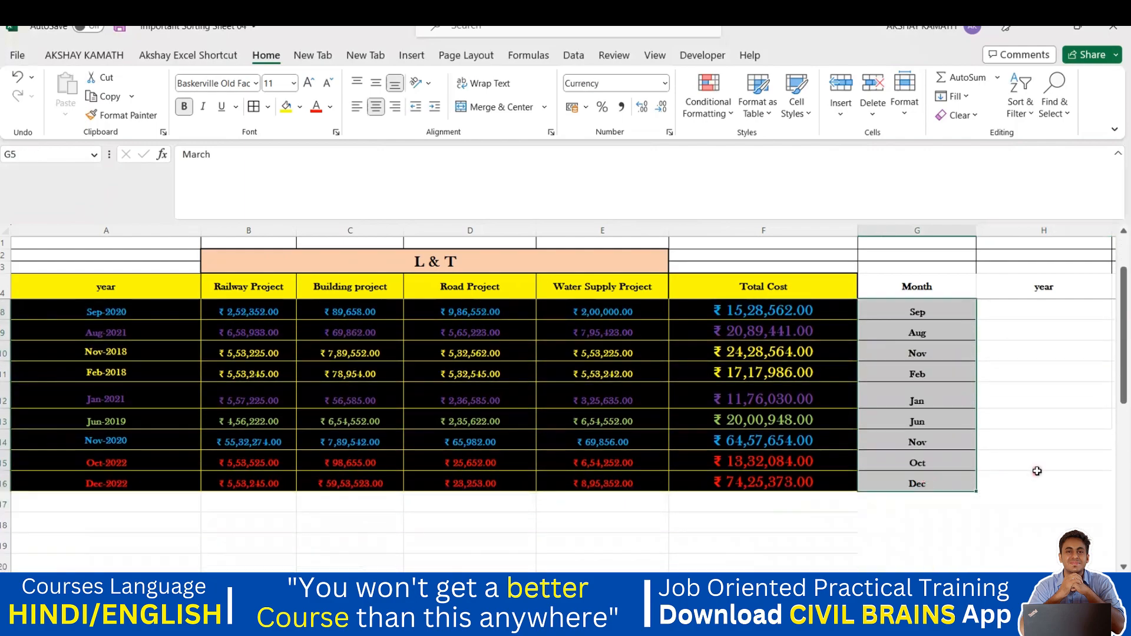
left_click(1034, 471)
scroll(1036, 471, "up", 1)
left_click(934, 372)
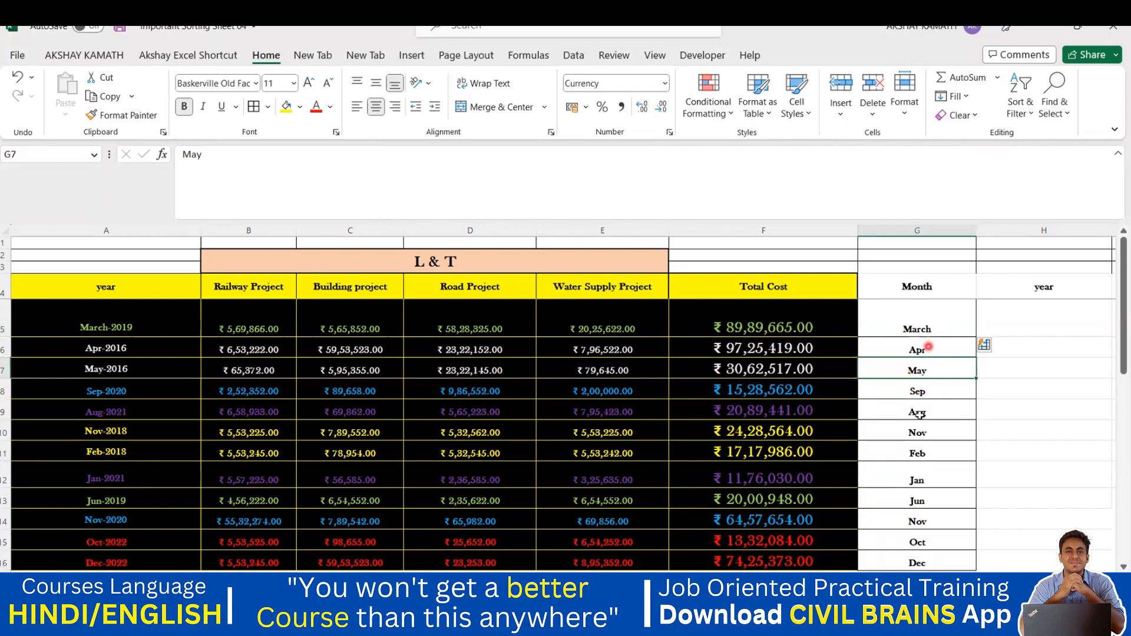
Step: Enter 2019 in H5 and Flash Fill the years down H5:H16
left_click(1014, 323)
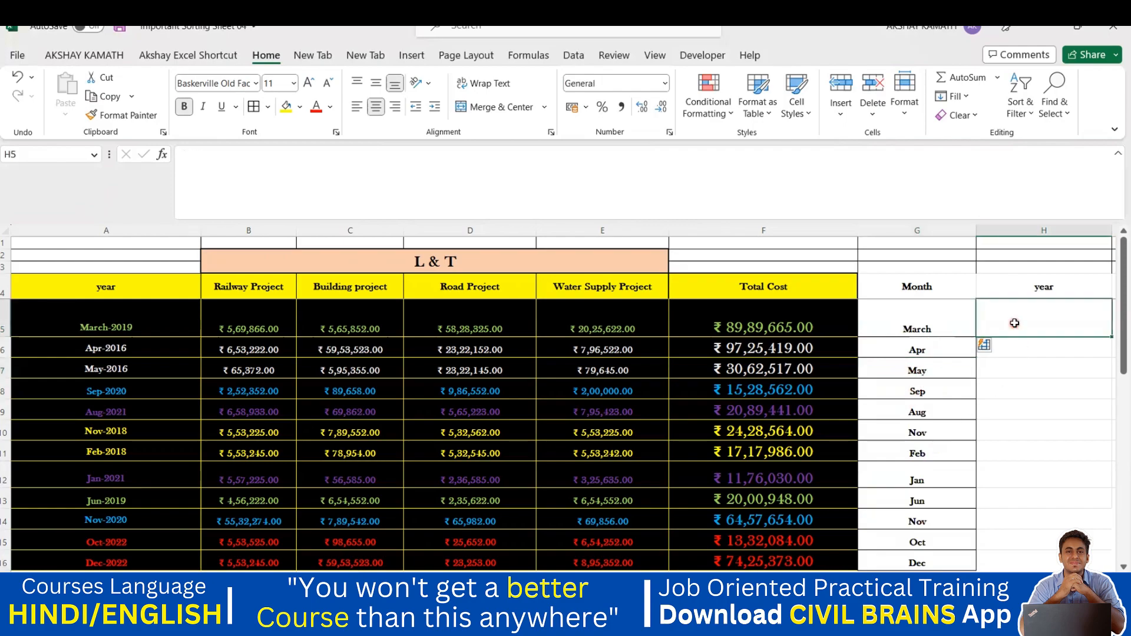
type("2019")
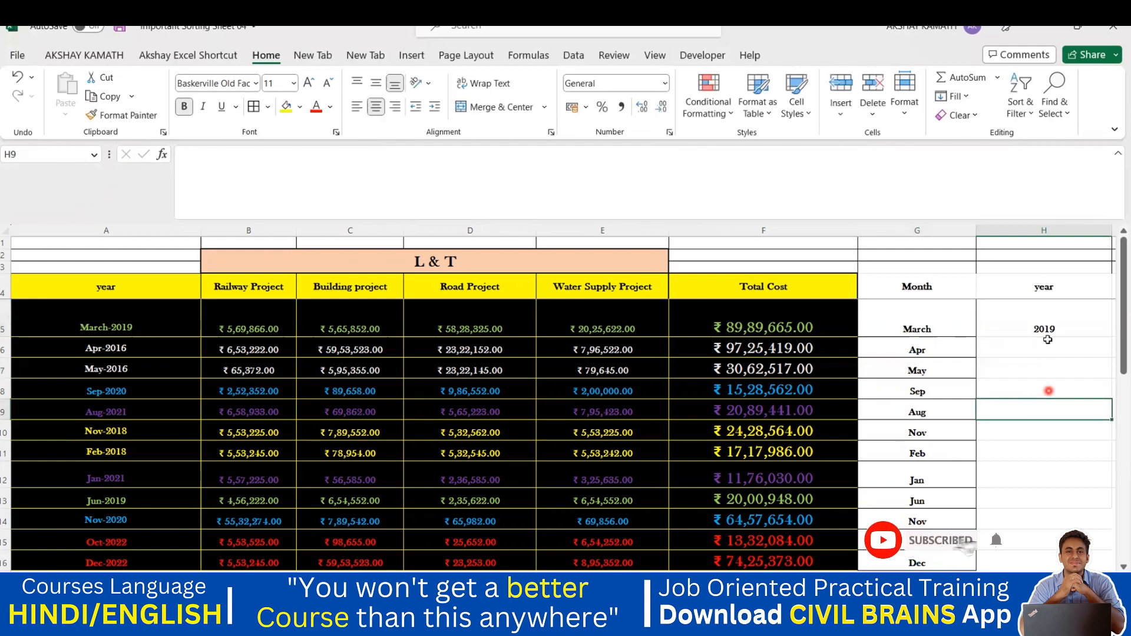
left_click_drag(1045, 328, 1041, 558)
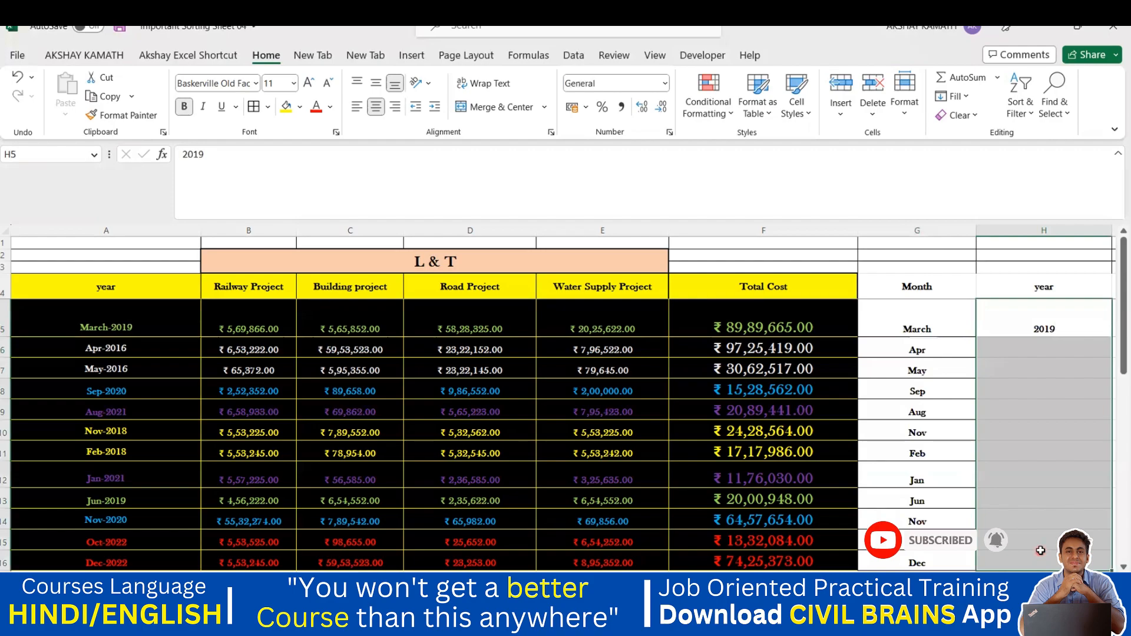
key("ctrl+e")
Step: Compare the filled years with the original dates, e.g. May-2016 and 2021 in H9
left_click(1084, 513)
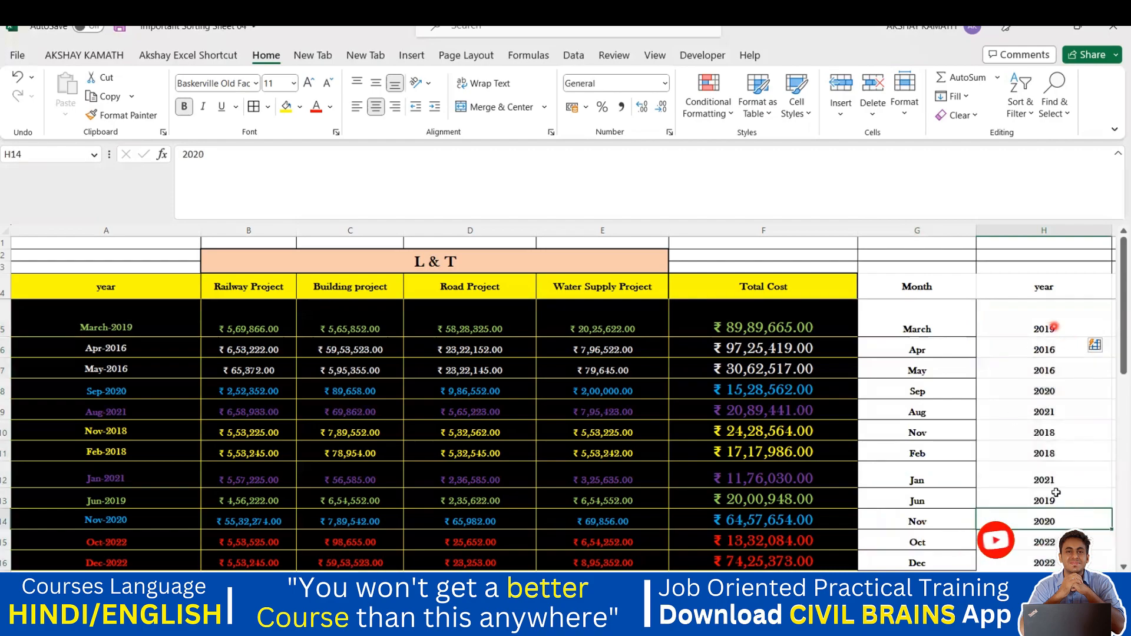
left_click(144, 370)
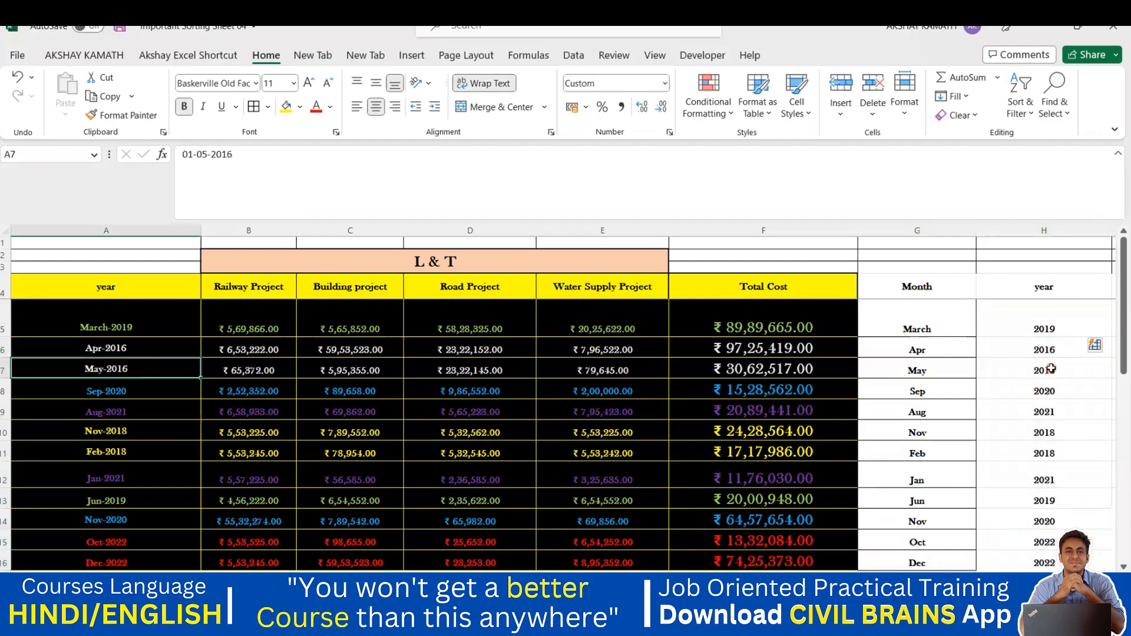
left_click(1051, 369)
left_click(1028, 410)
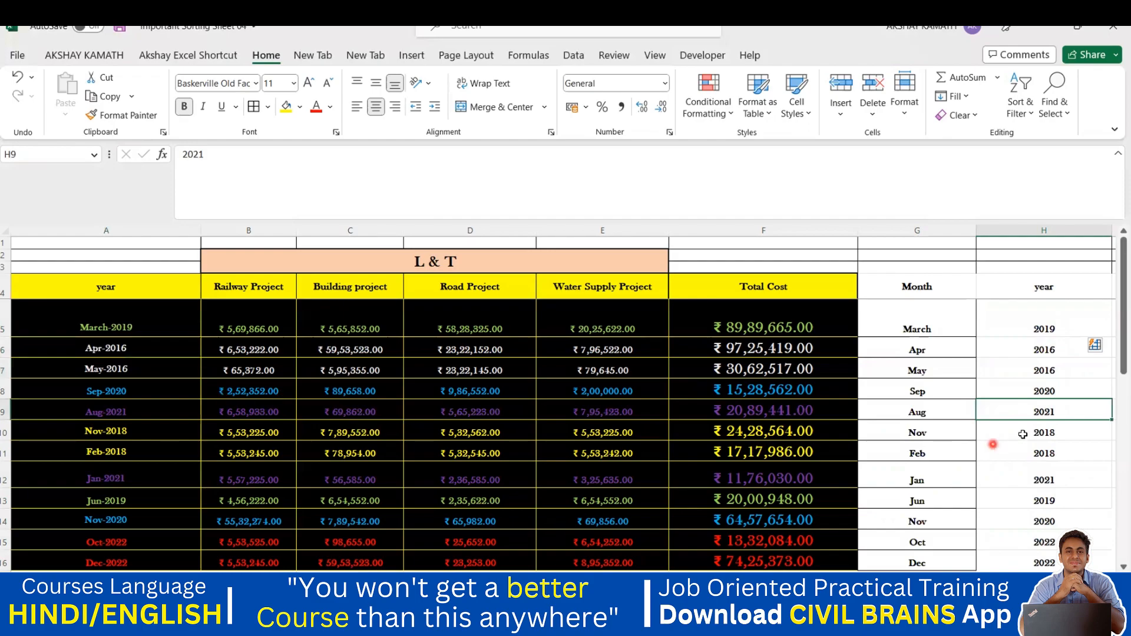
scroll(1022, 434, "down", 1)
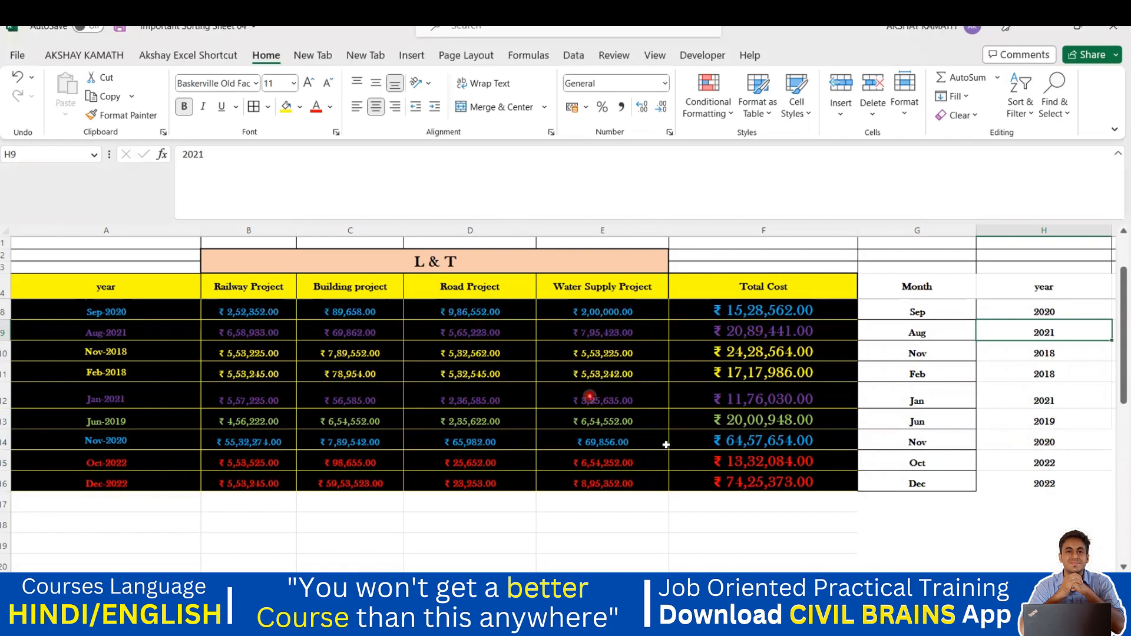
scroll(566, 421, "up", 1)
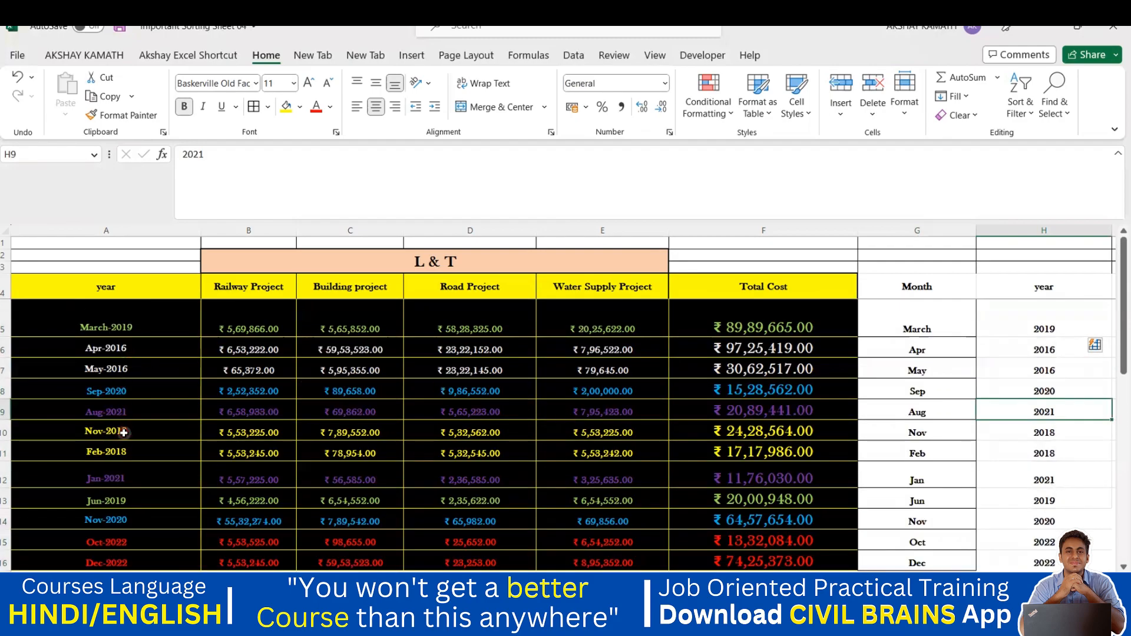
scroll(253, 426, "down", 1)
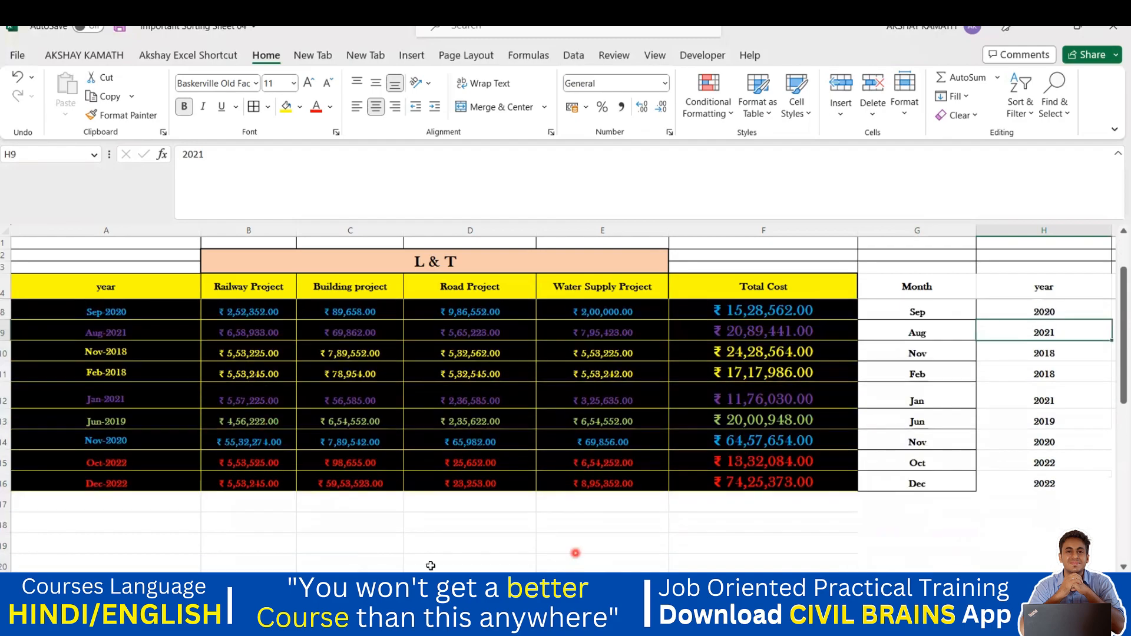
Step: Go to the Project Cost sheet and slightly widen the Total Cost column
left_click(244, 582)
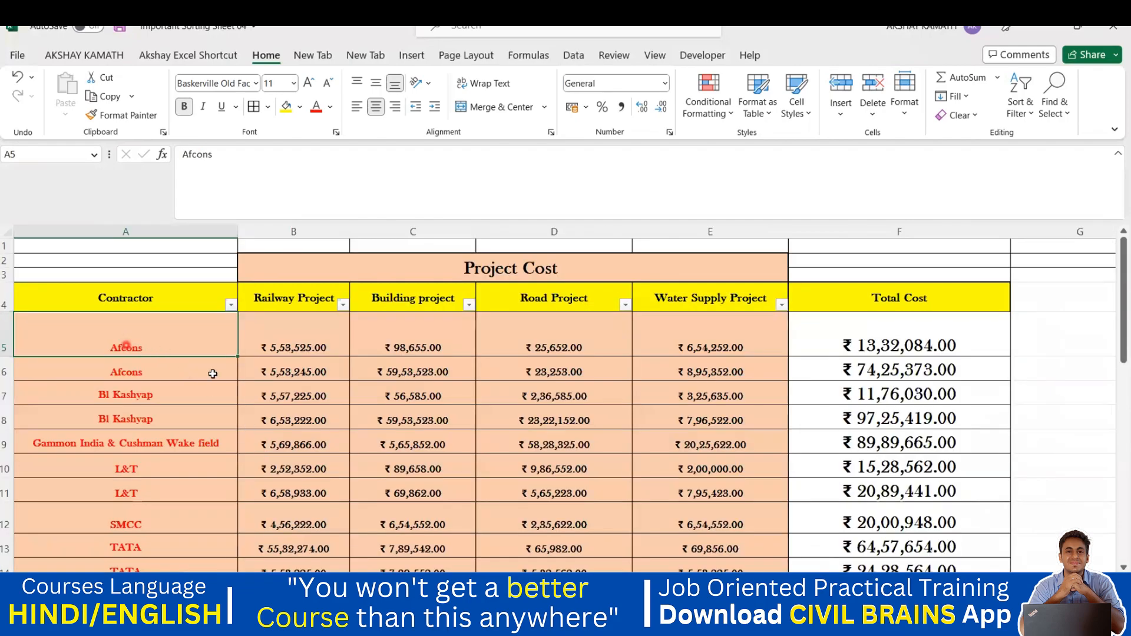
left_click_drag(1011, 231, 1015, 232)
scroll(176, 399, "down", 2)
scroll(147, 323, "up", 2)
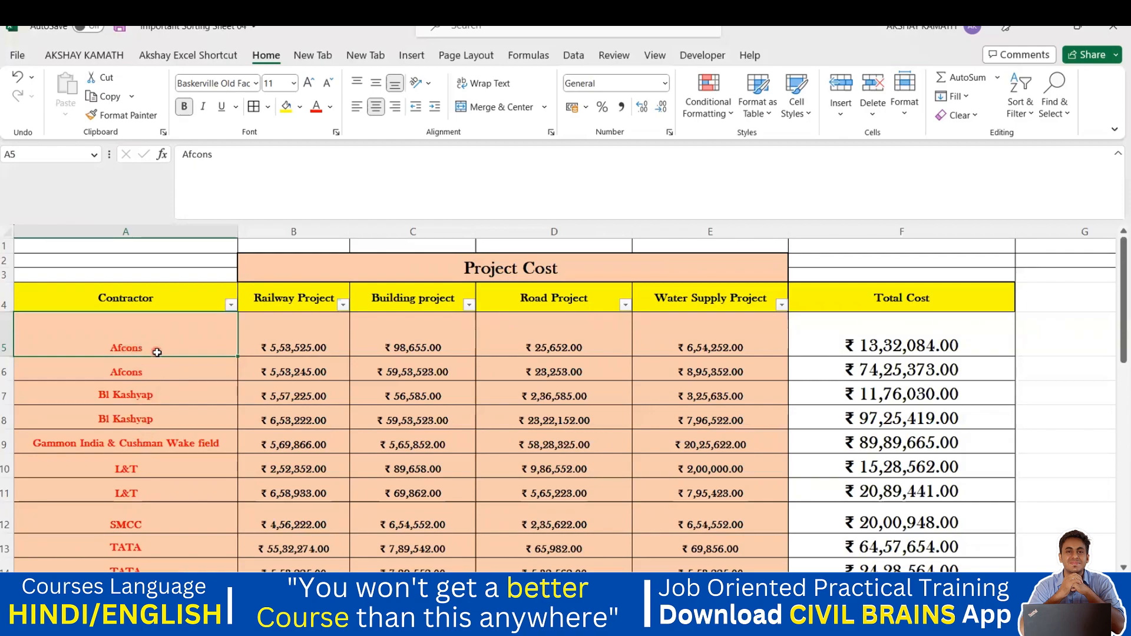
left_click(1034, 337)
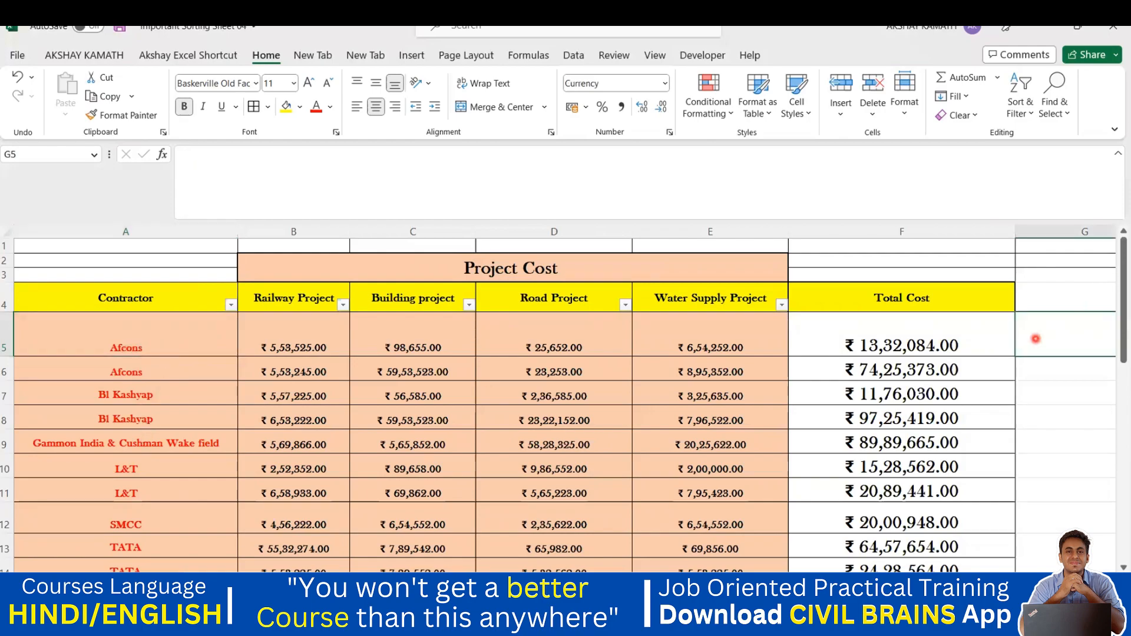
Step: Widen column G for e-mails, resize column A, and narrow the Railway, Building, Road and Water Supply columns
scroll(769, 285, "right", 5)
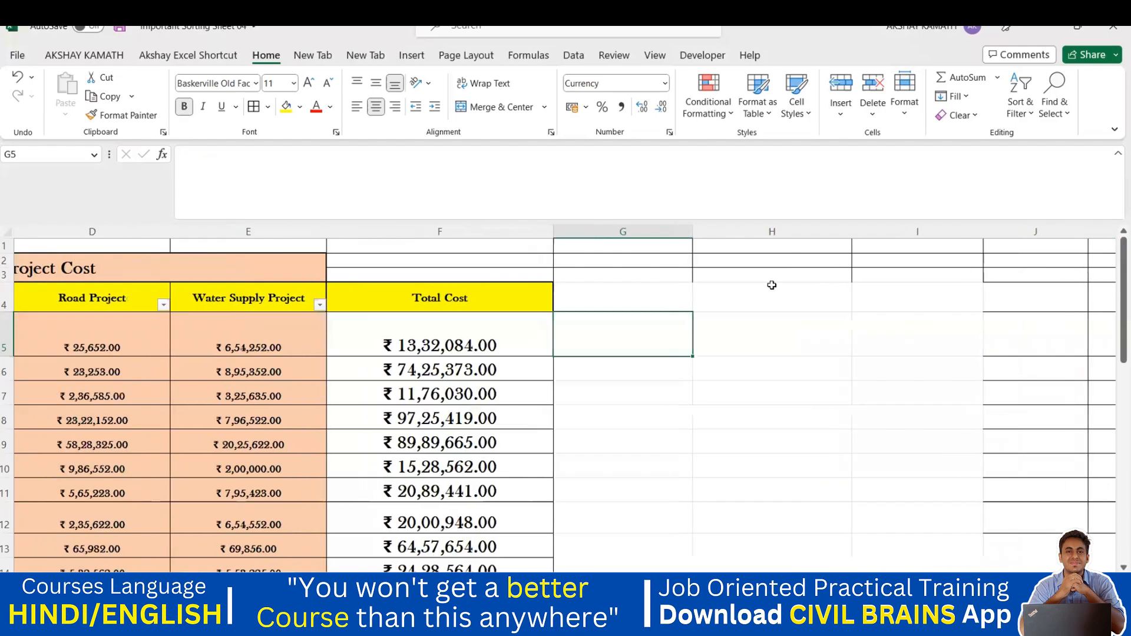
left_click_drag(693, 231, 805, 232)
left_click_drag(553, 234, 508, 247)
scroll(566, 398, "left", 5)
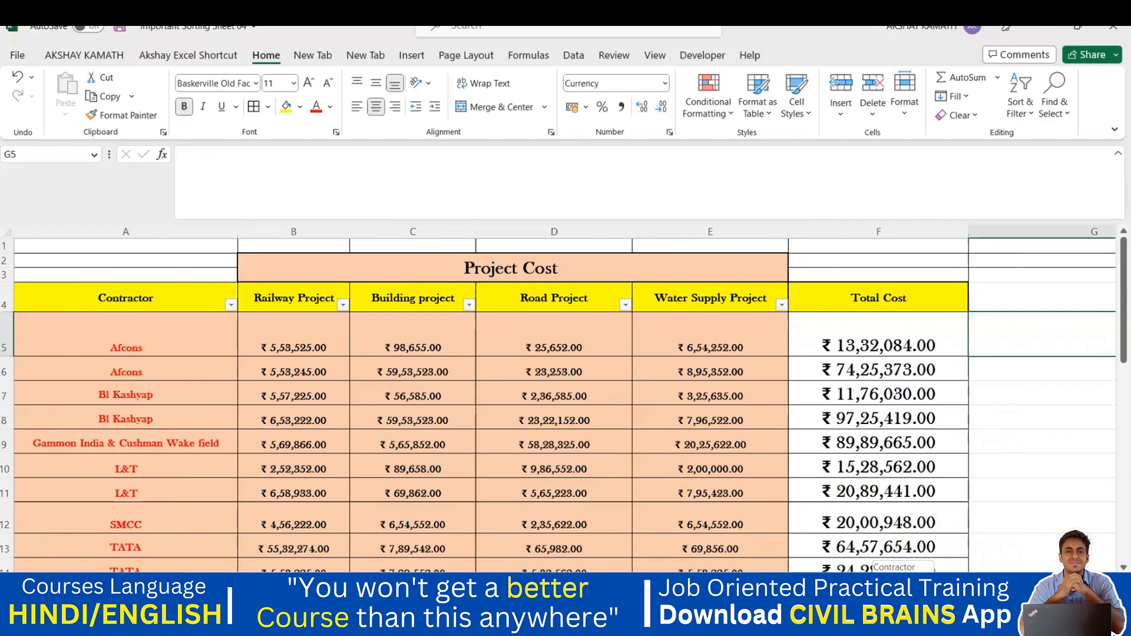
mouse_move(238, 233)
left_mouse_down()
mouse_move(200, 238)
mouse_move(230, 238)
left_mouse_up()
left_click_drag(341, 236, 323, 237)
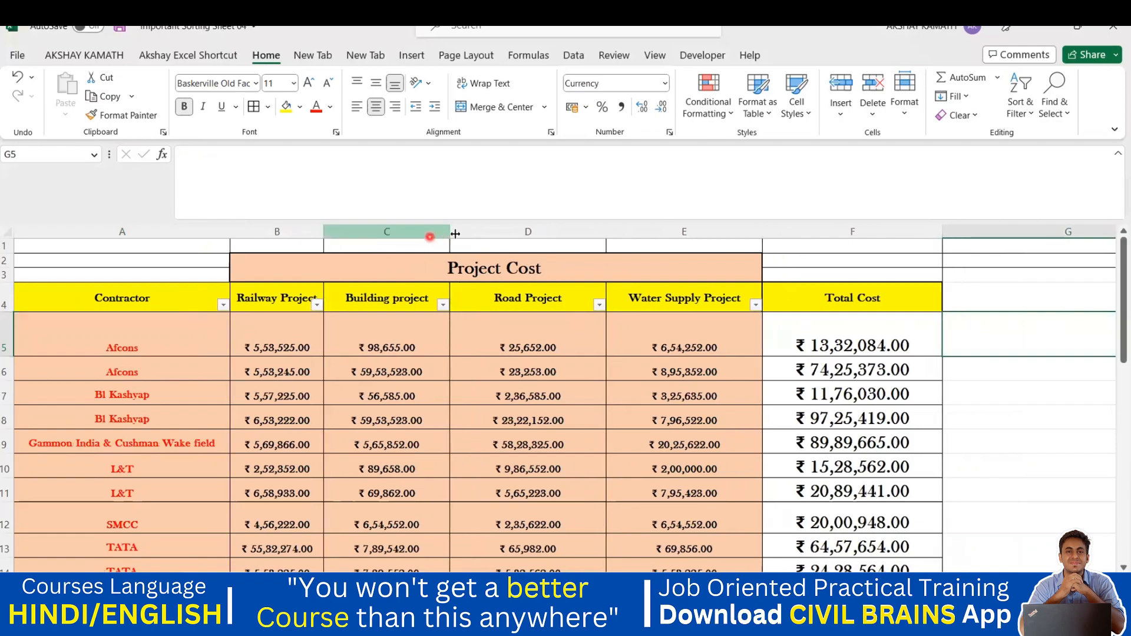
left_click_drag(450, 233, 425, 233)
left_click_drag(583, 231, 542, 232)
left_click_drag(698, 232, 668, 232)
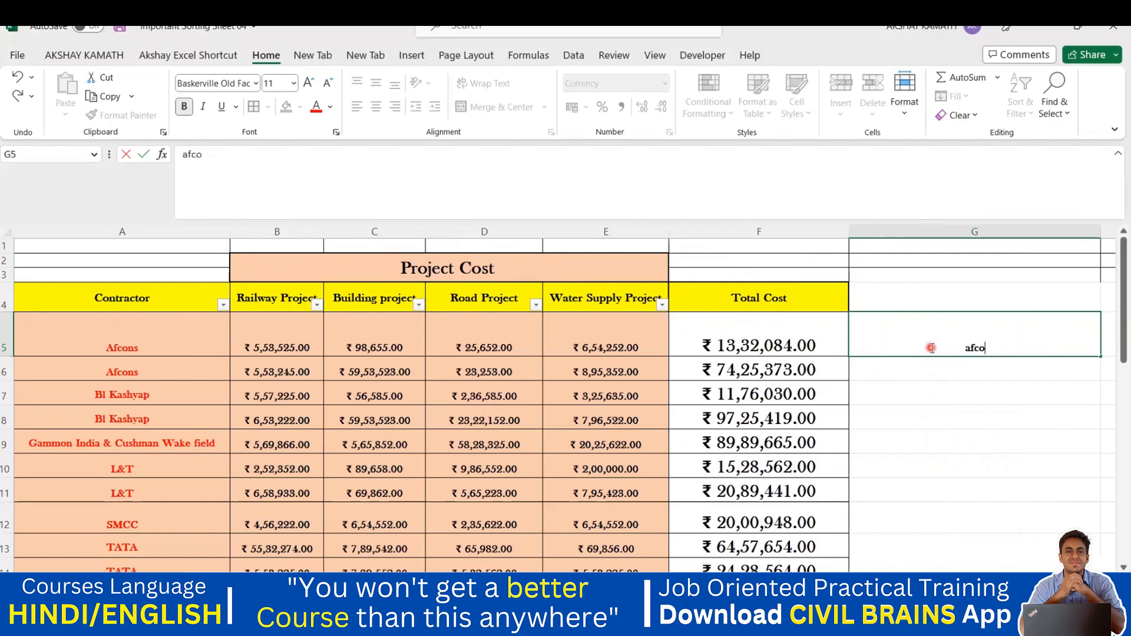
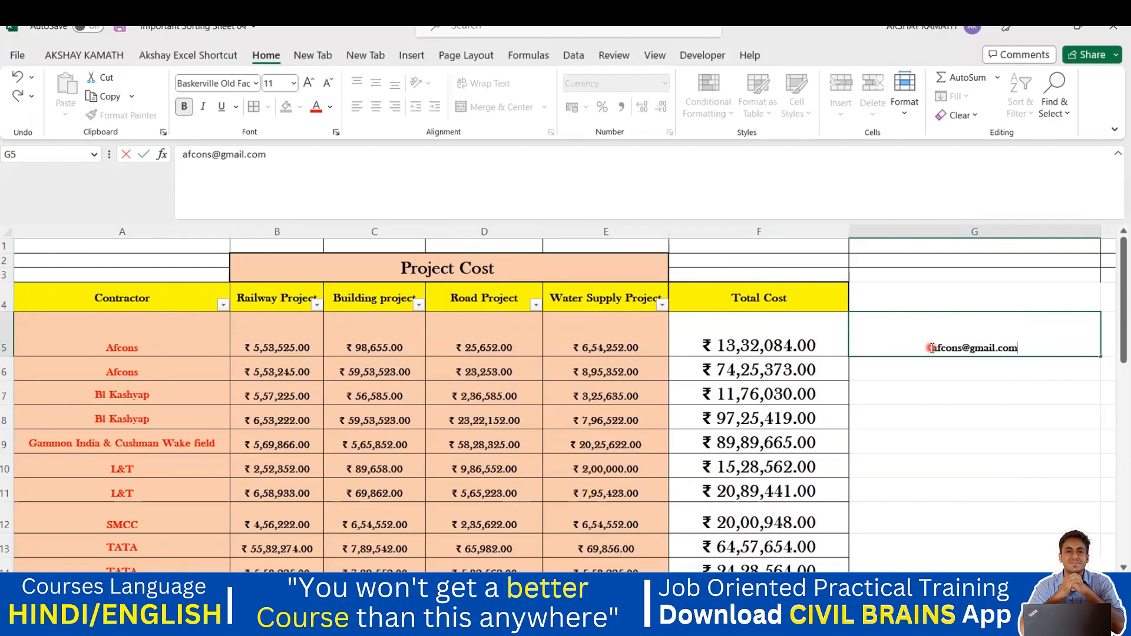
left_click(982, 464)
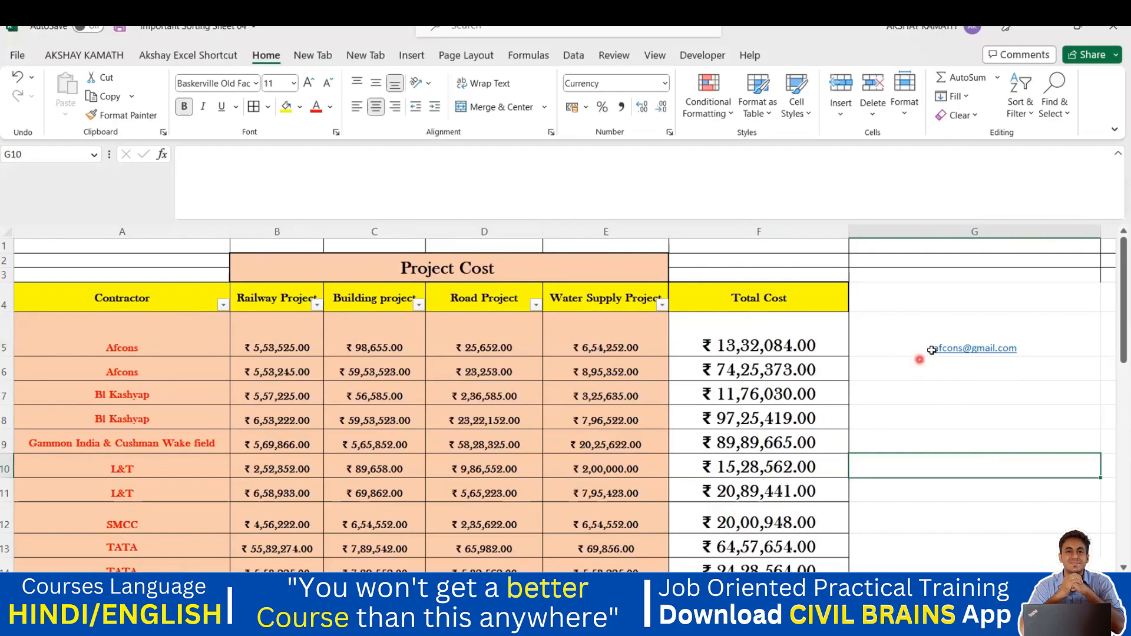
scroll(668, 406, "down", 1)
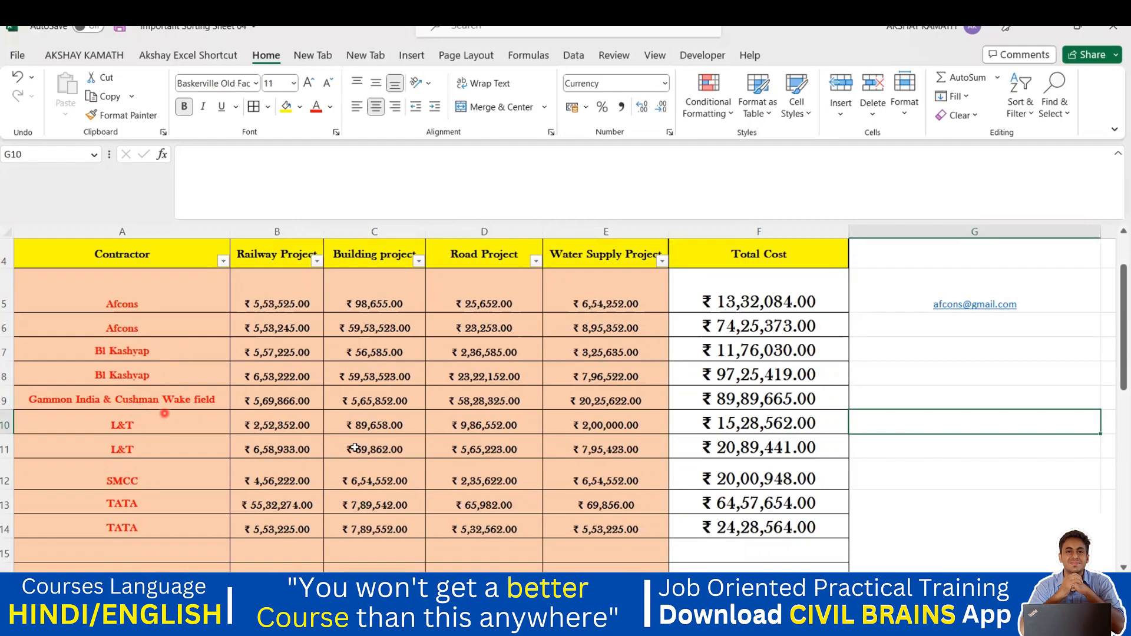
left_click(957, 306)
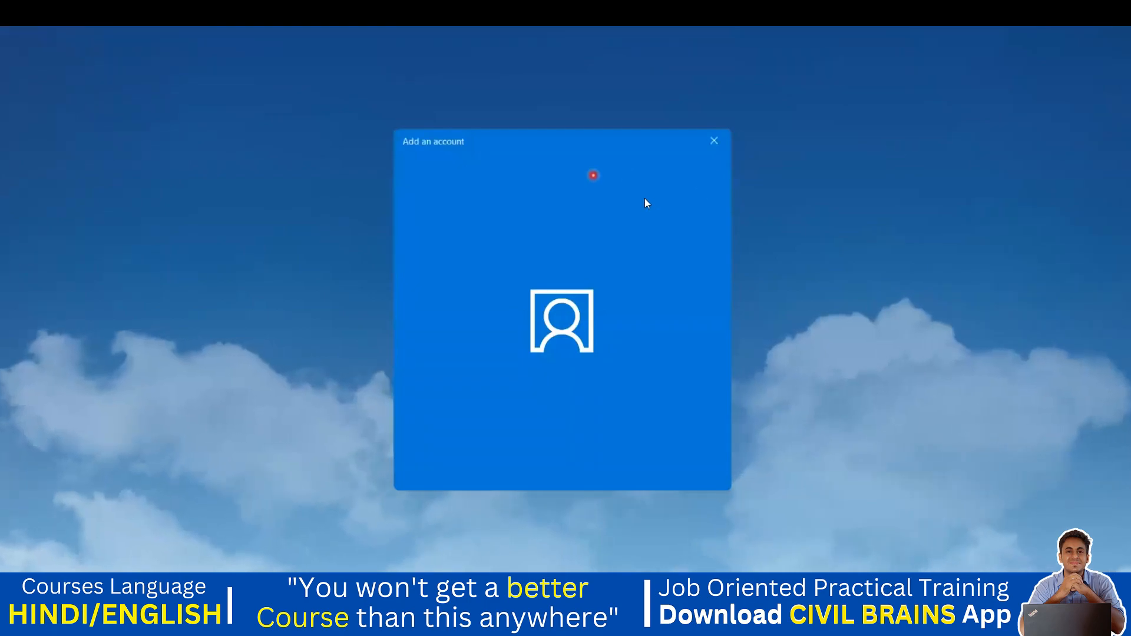
Step: Back in the workbook, Flash Fill contractor e-mails over G5:G14 from the G5 example
mouse_move(824, 618)
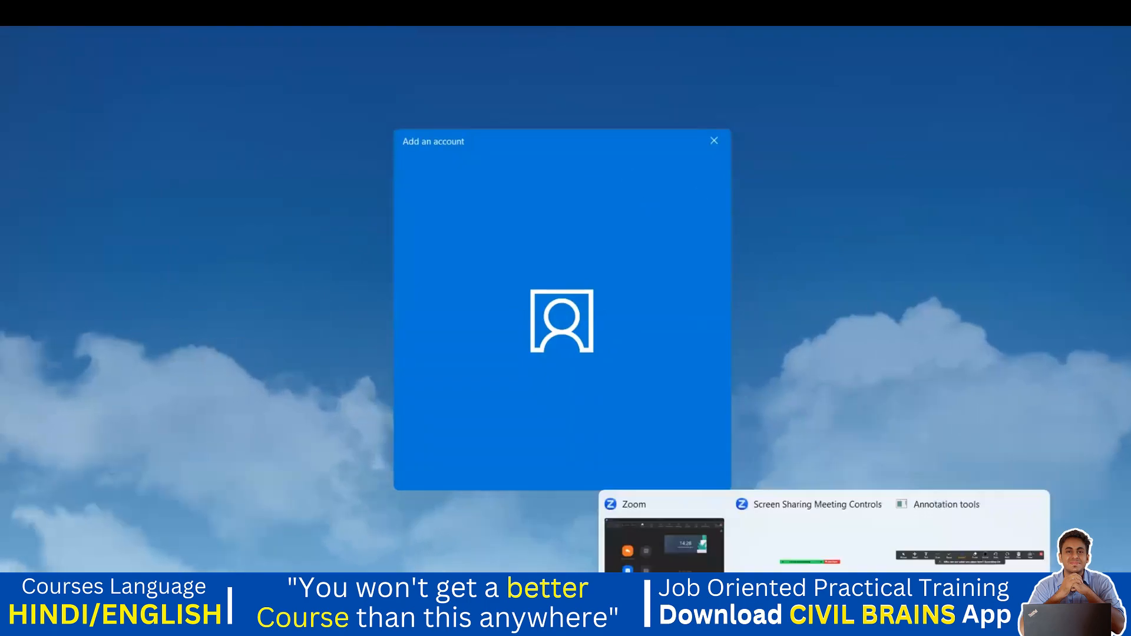
left_click(298, 562)
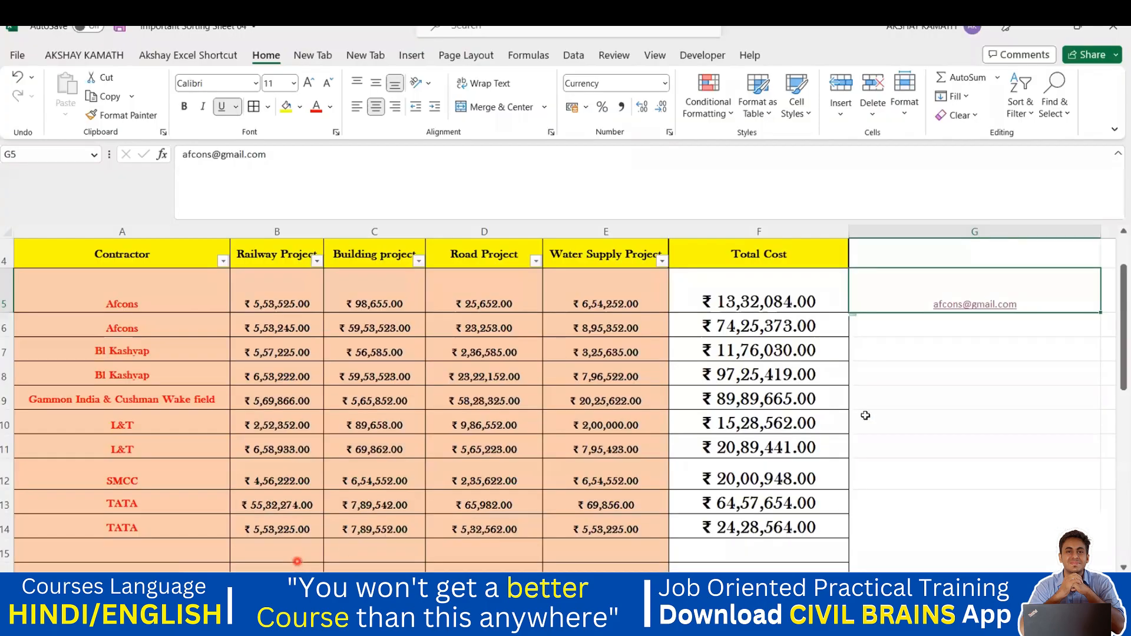
left_click(998, 321)
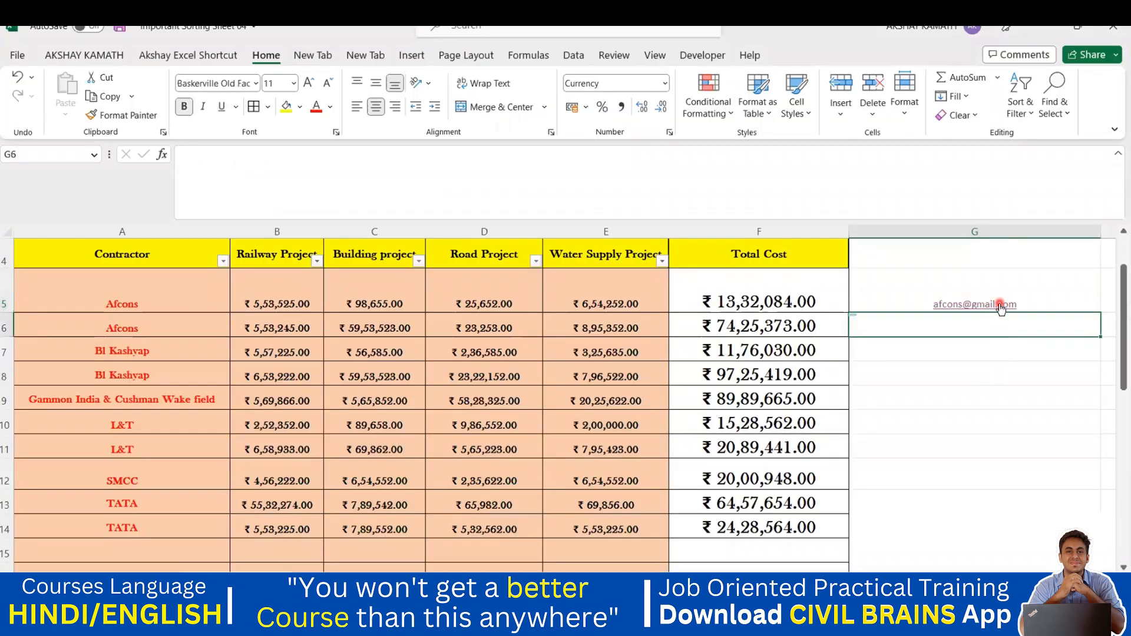
left_click(994, 301)
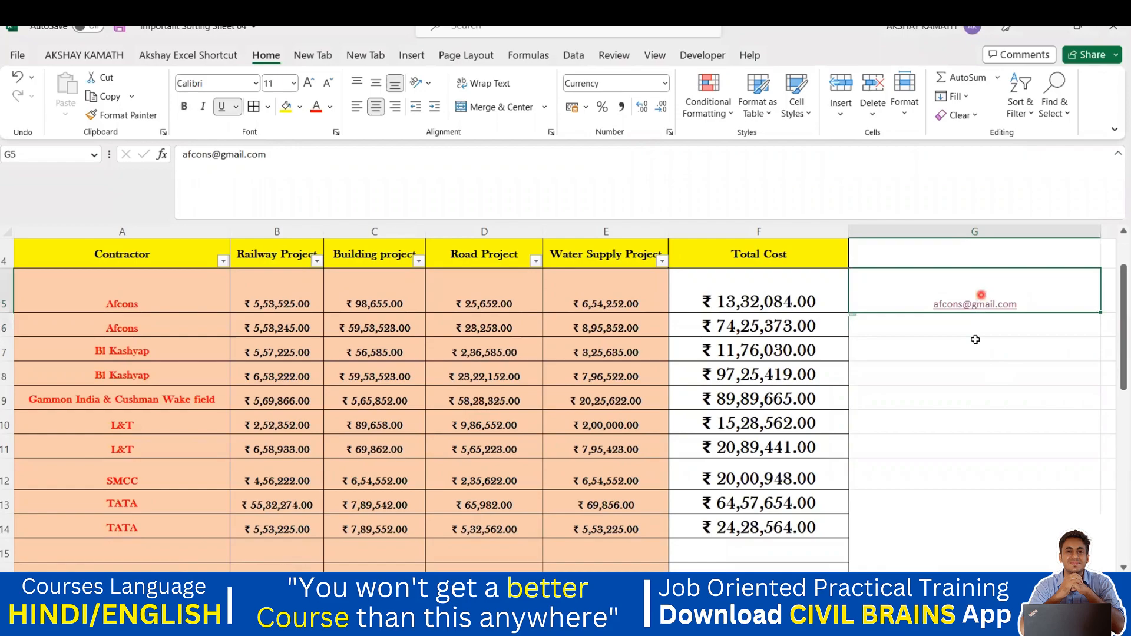
left_click_drag(975, 340, 955, 517)
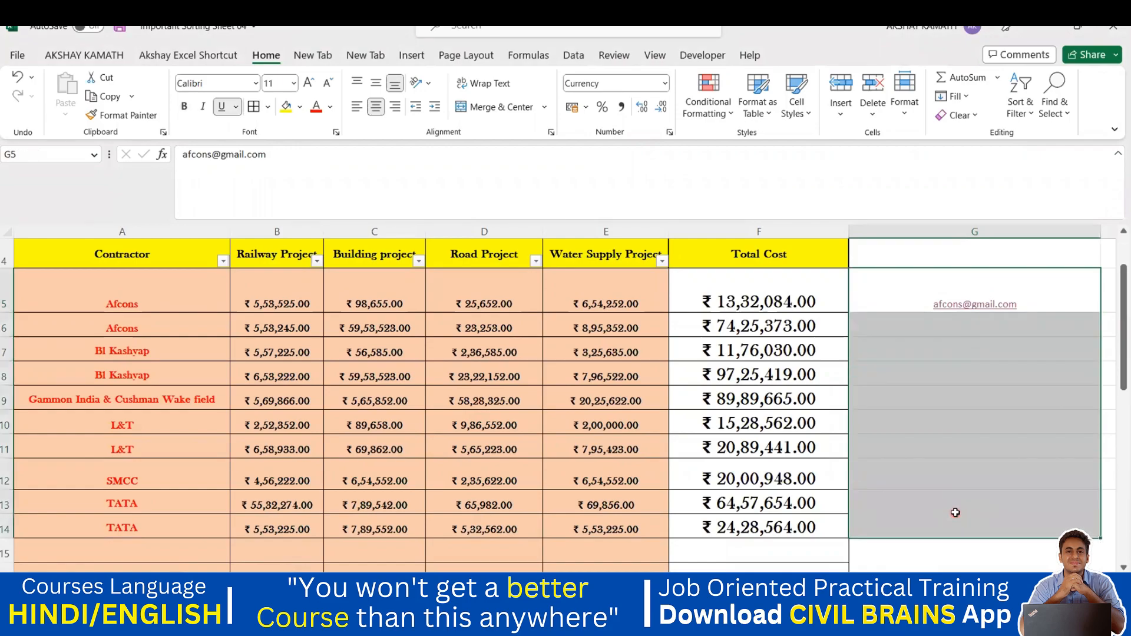
key("ctrl+e")
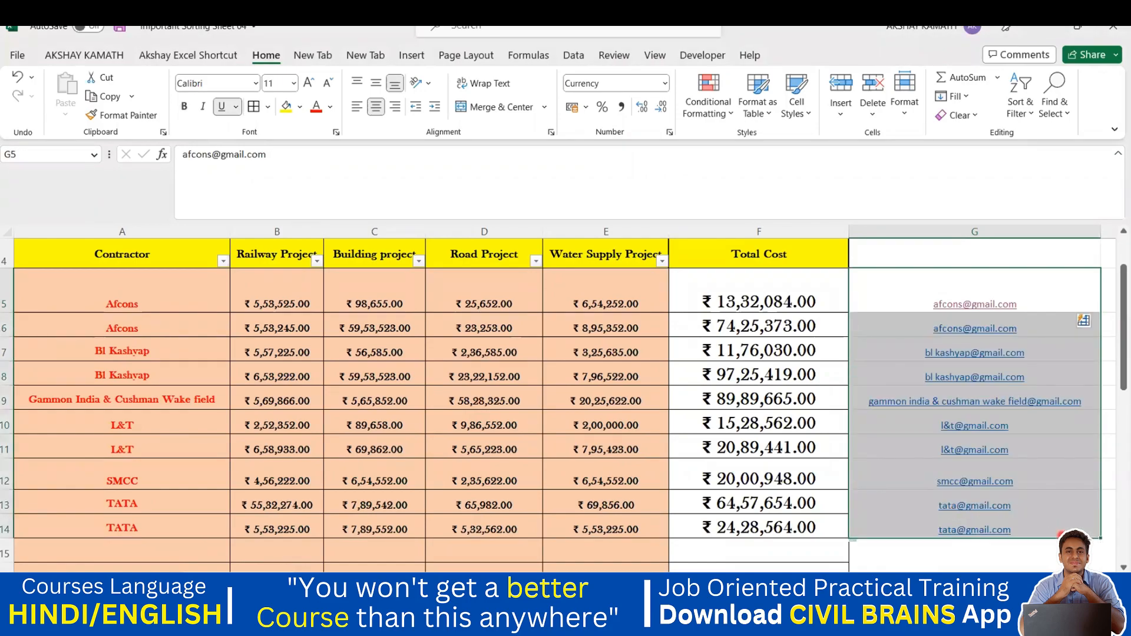
Step: Check the filled e-mails in G6 and in the SMCC row
left_click(1062, 570)
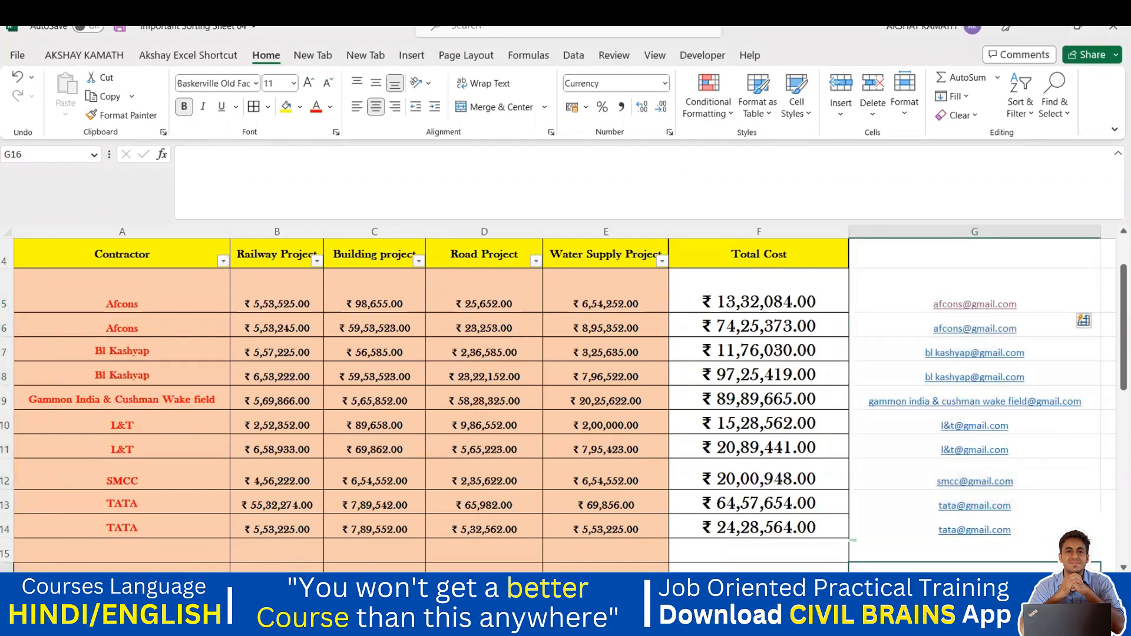
left_click(972, 321)
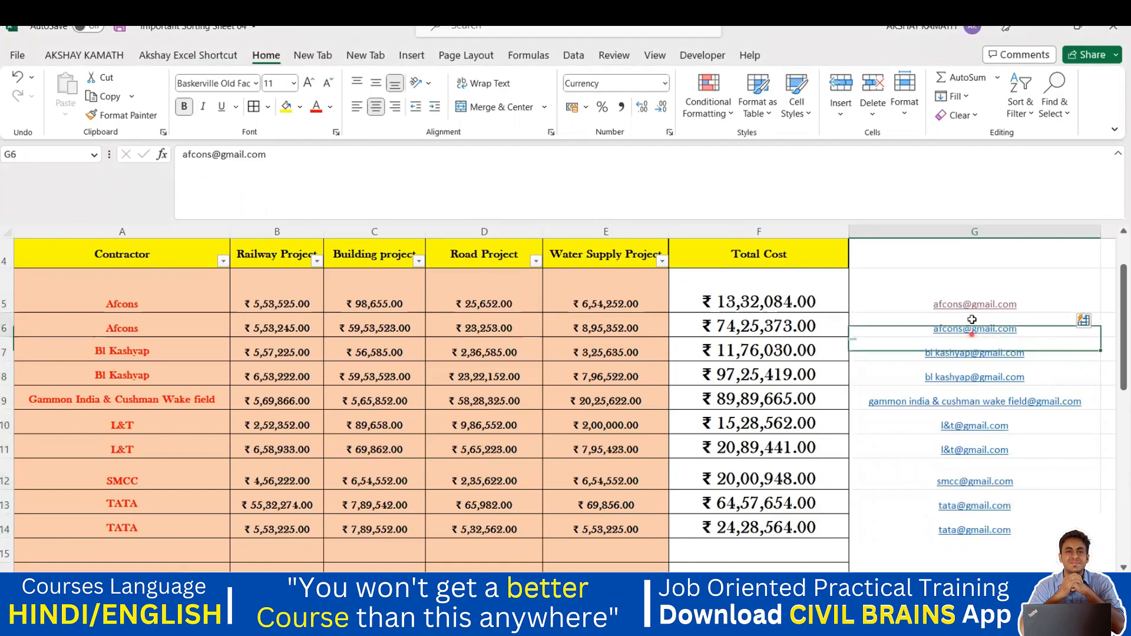
left_click(957, 482)
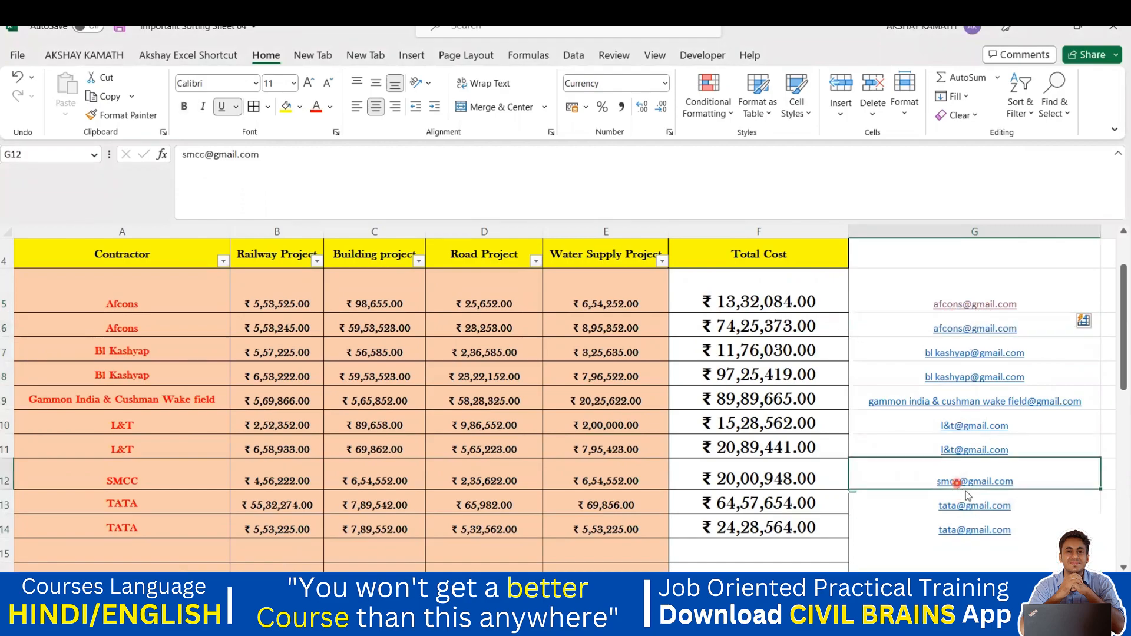
Step: Return to Important Sorting Sheet 04, then bring Conditional Formatting 06 forward scrolled to the top
mouse_move(824, 619)
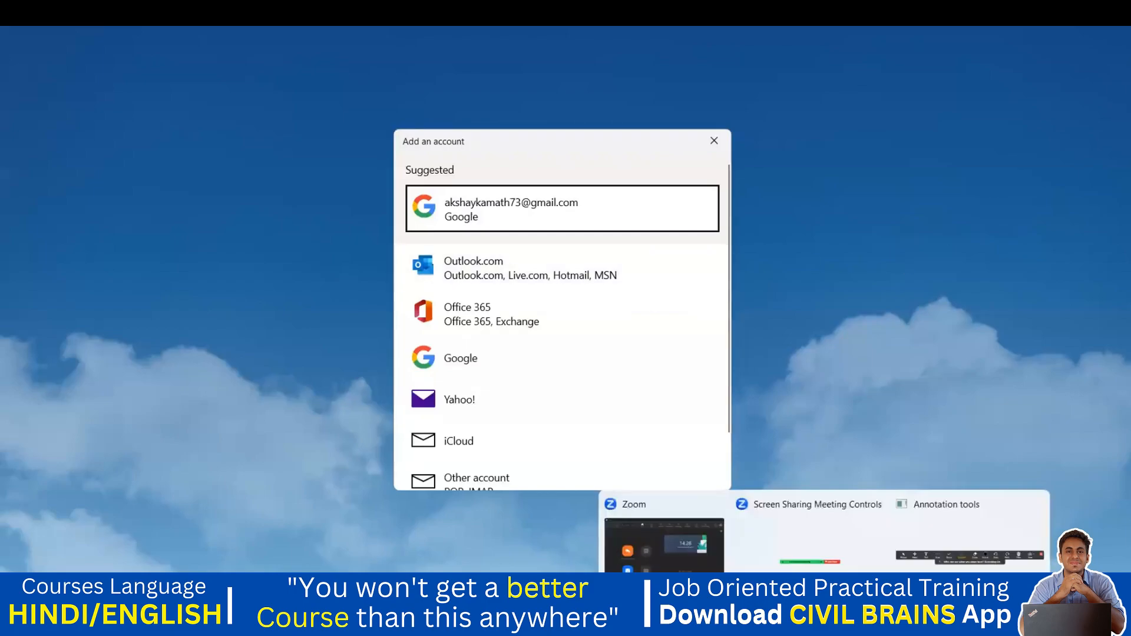
left_click(780, 618)
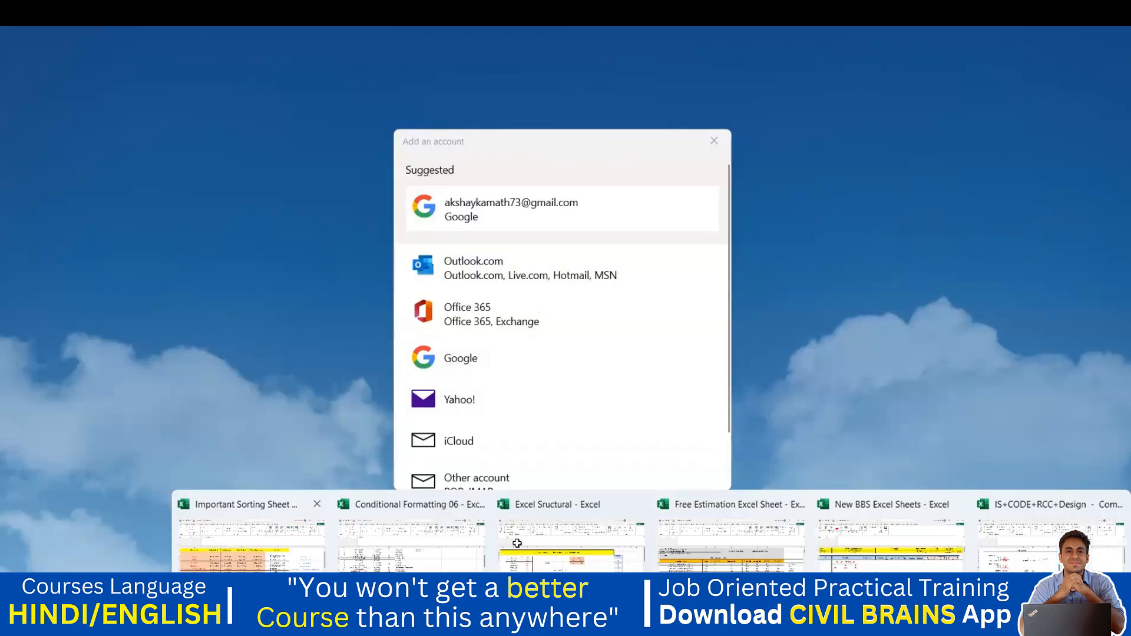
left_click(253, 543)
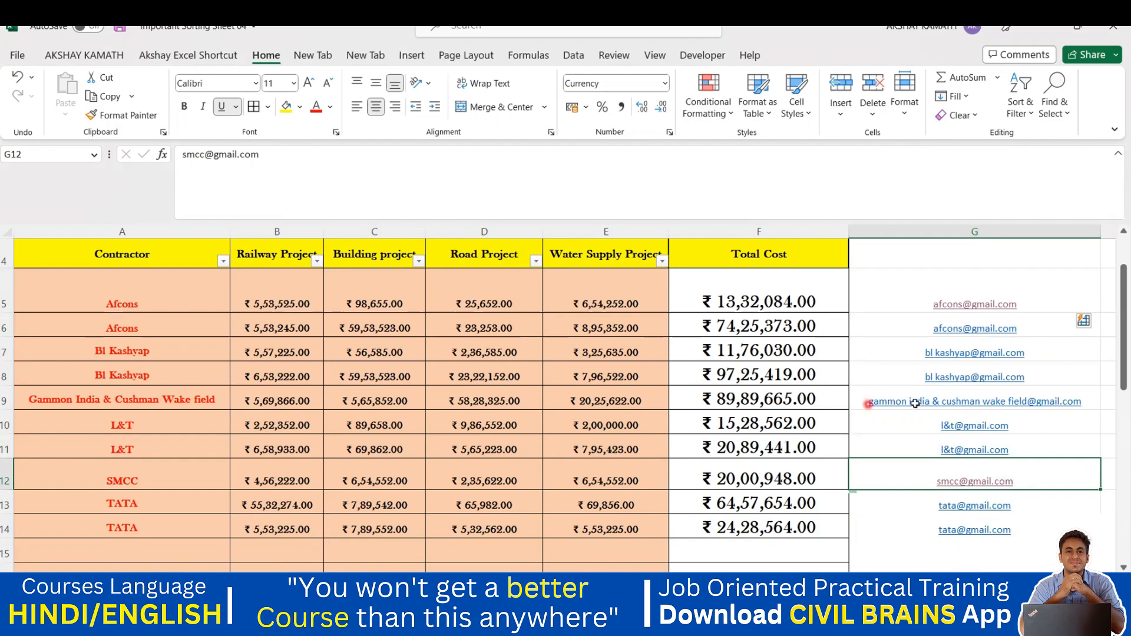
mouse_move(748, 615)
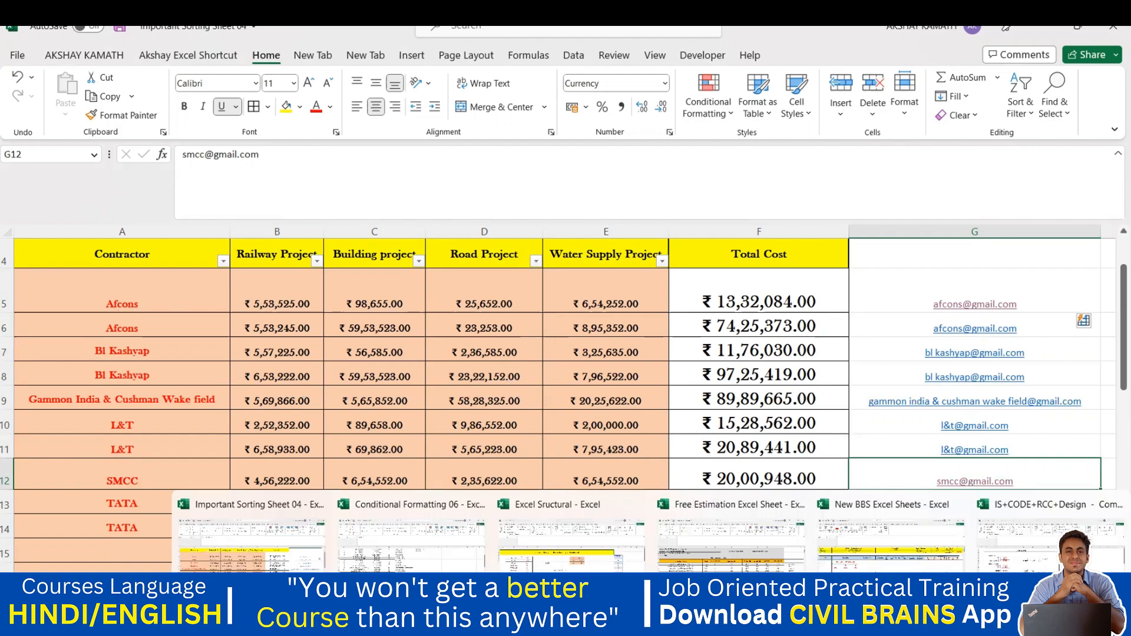
left_click(369, 564)
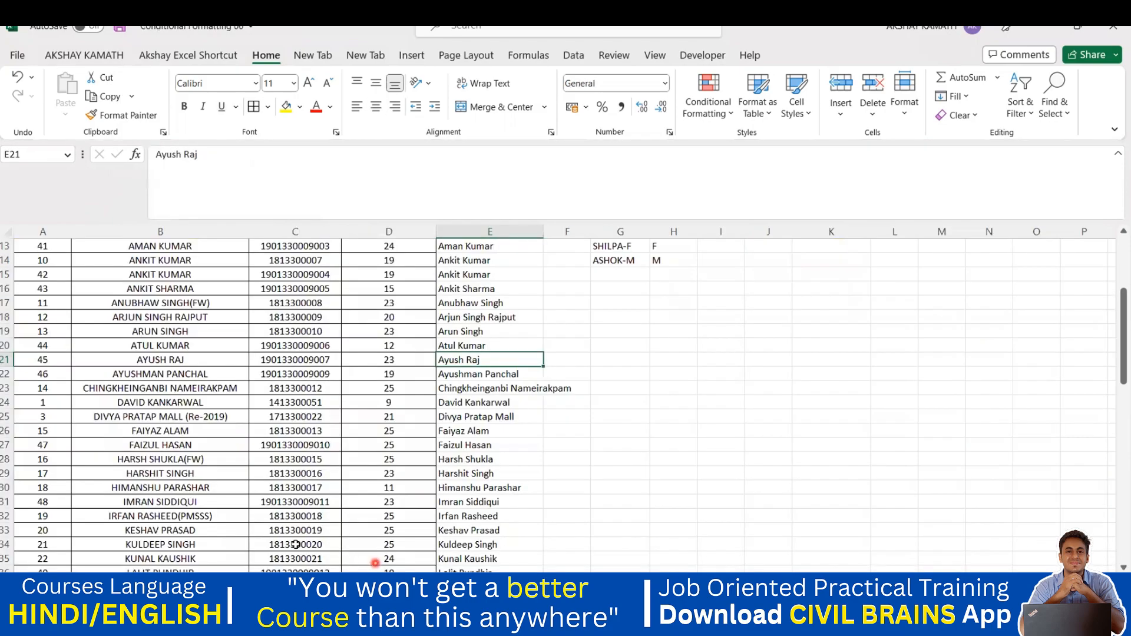
scroll(211, 463, "up", 5)
scroll(306, 423, "up", 1)
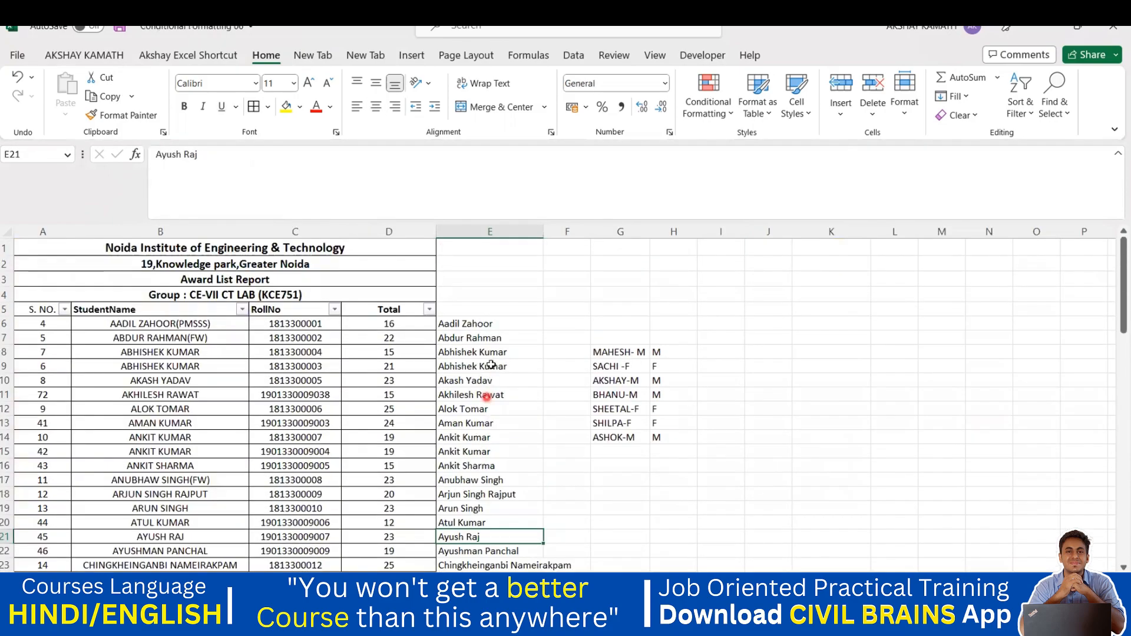